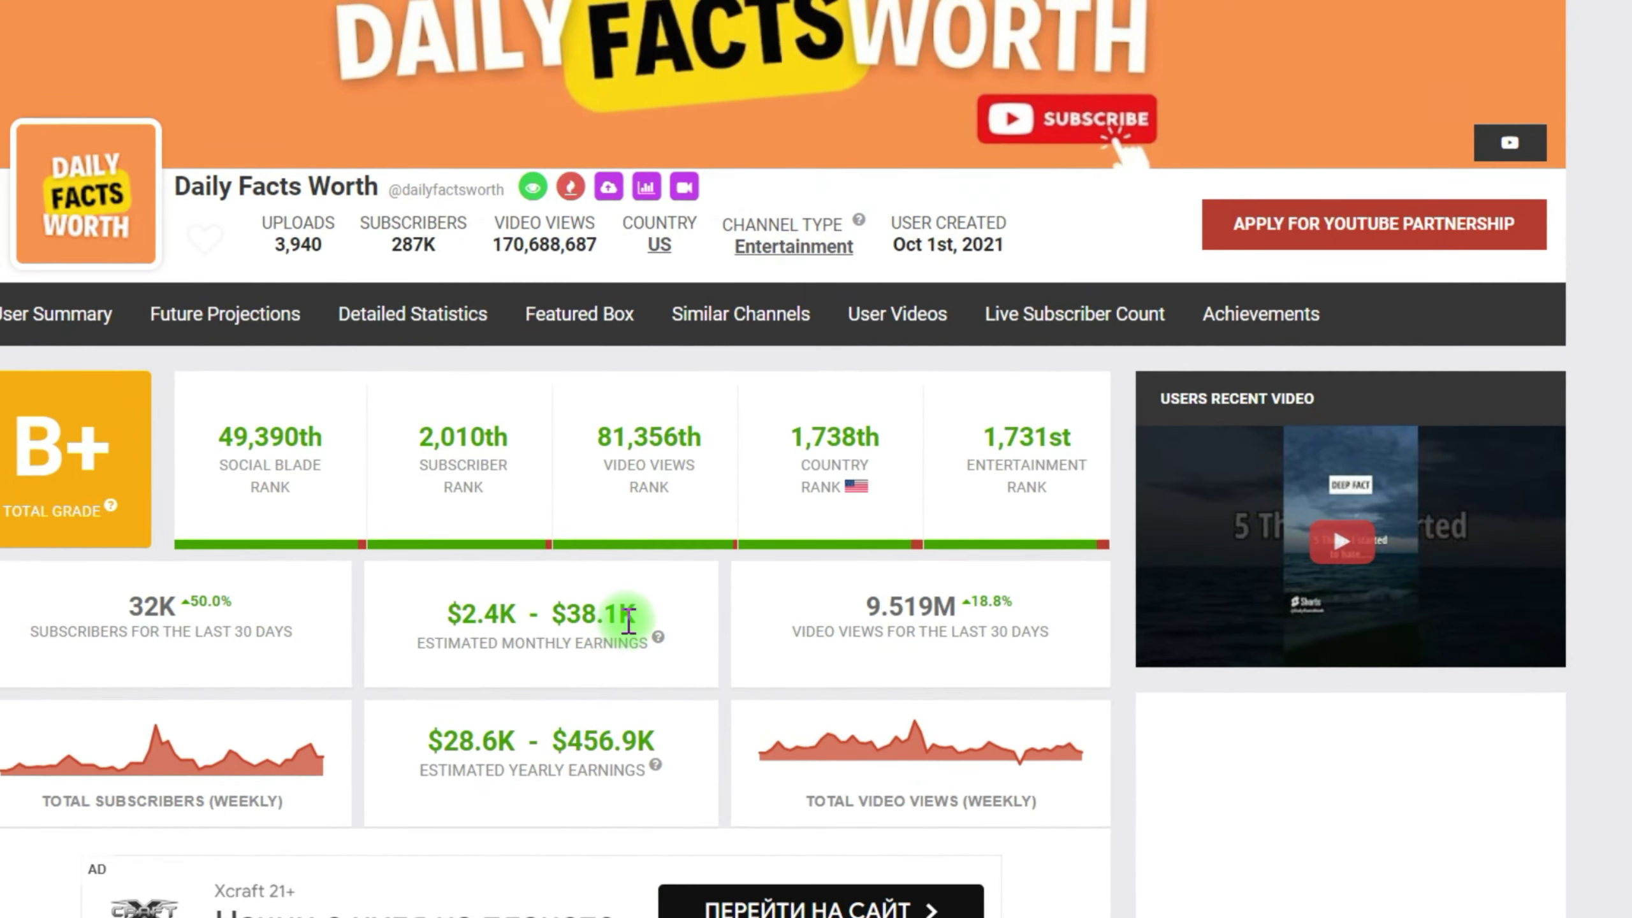
Highlight the channel's estimated monthly earnings and scroll through its grid of fact Shorts
{"action": "left_click_drag", "start_coordinate": [628, 620], "coordinate": [550, 614]}
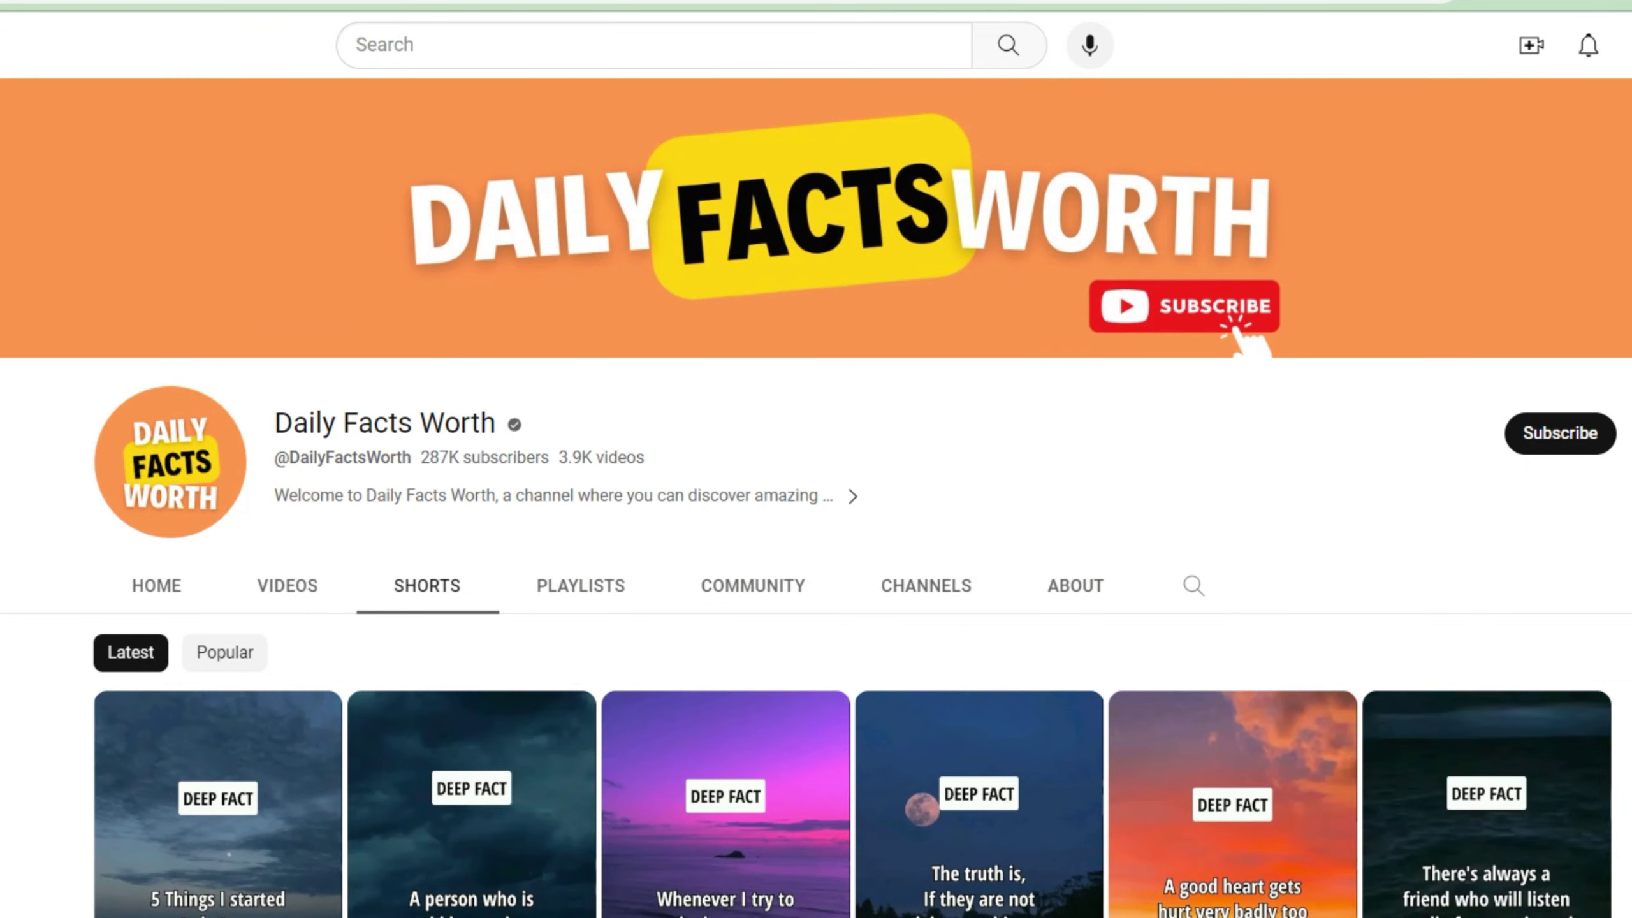
{"action": "scroll", "coordinate": [816, 488], "scroll_direction": "down", "scroll_amount": 5}
{"action": "scroll", "coordinate": [816, 488], "scroll_direction": "down", "scroll_amount": 10}
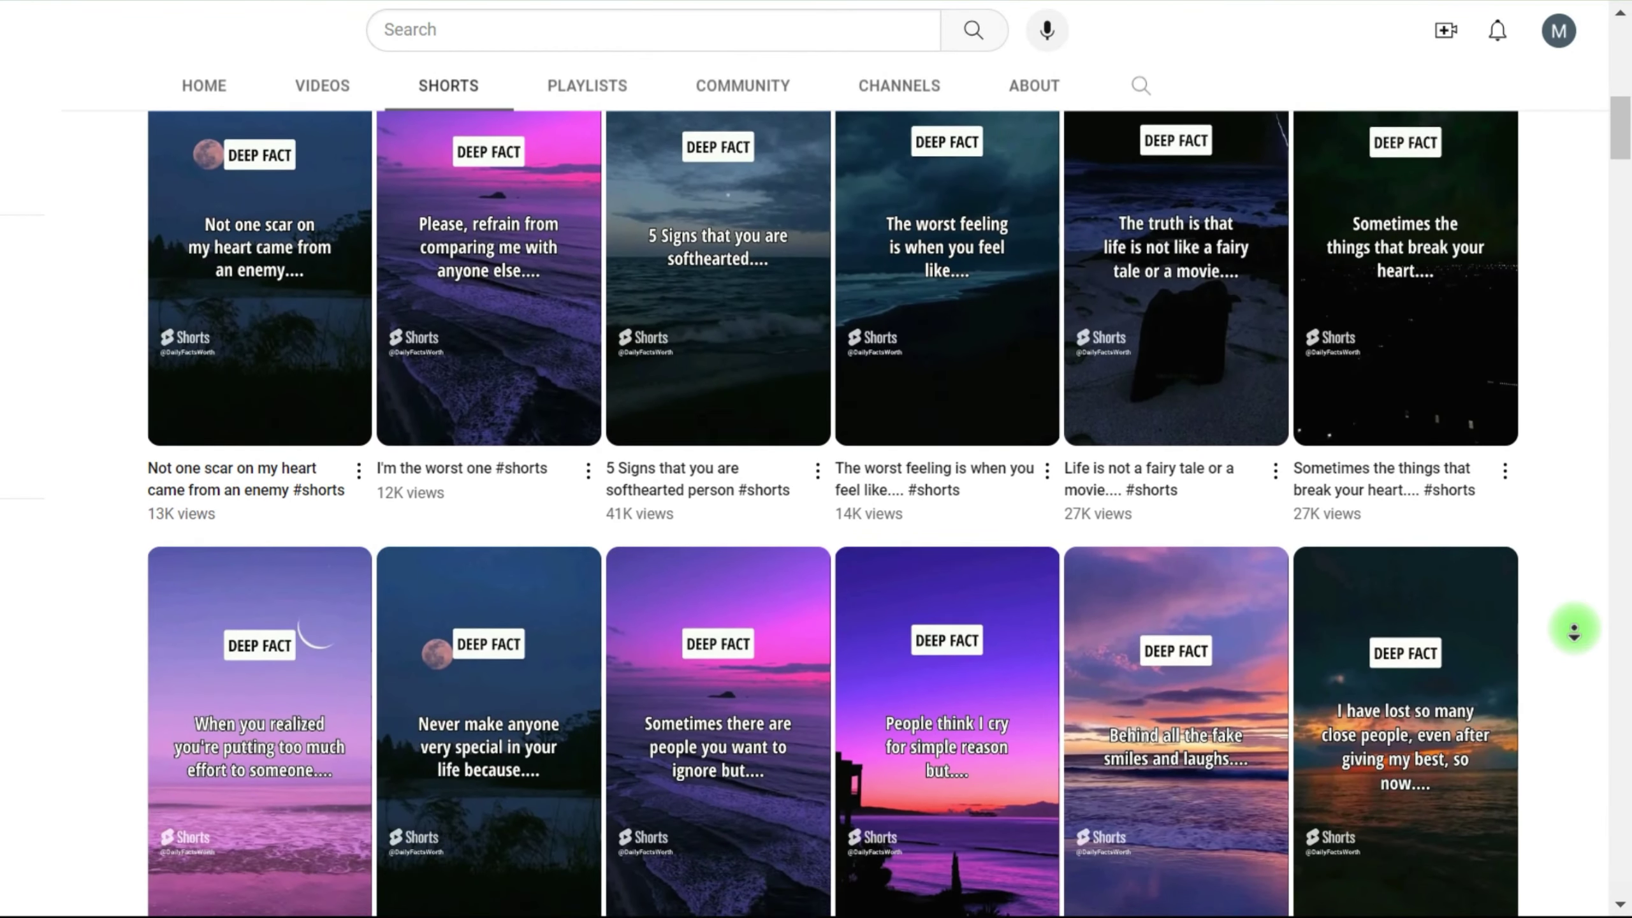
{"action": "scroll", "coordinate": [1574, 632], "scroll_direction": "down", "scroll_amount": 8}
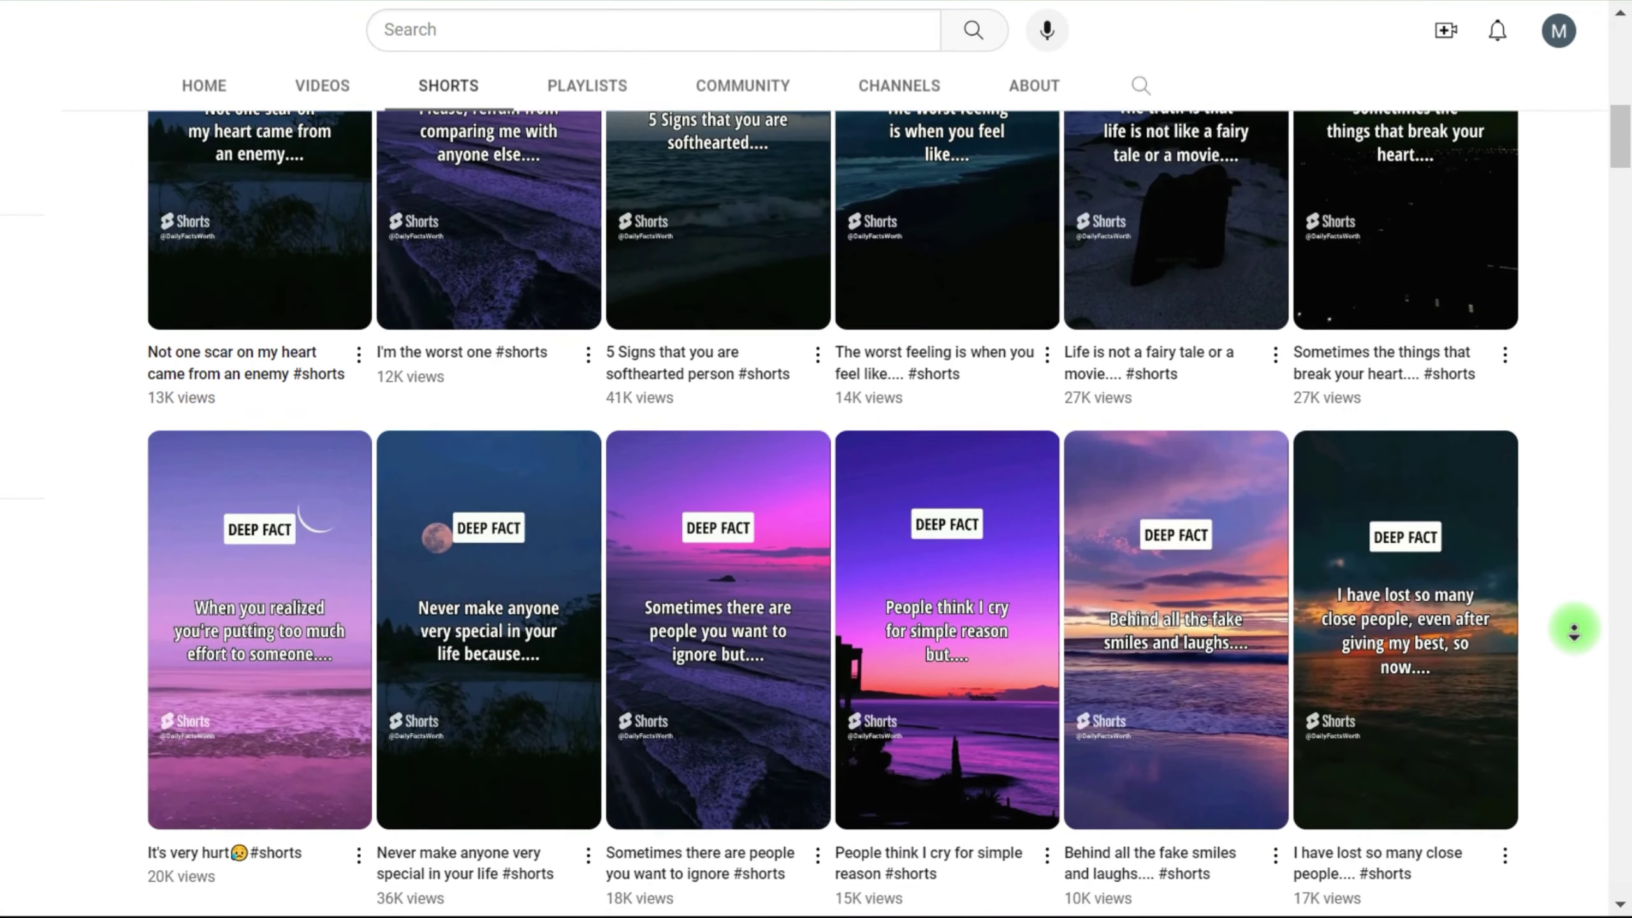
{"action": "scroll", "coordinate": [1574, 632], "scroll_direction": "down", "scroll_amount": 8}
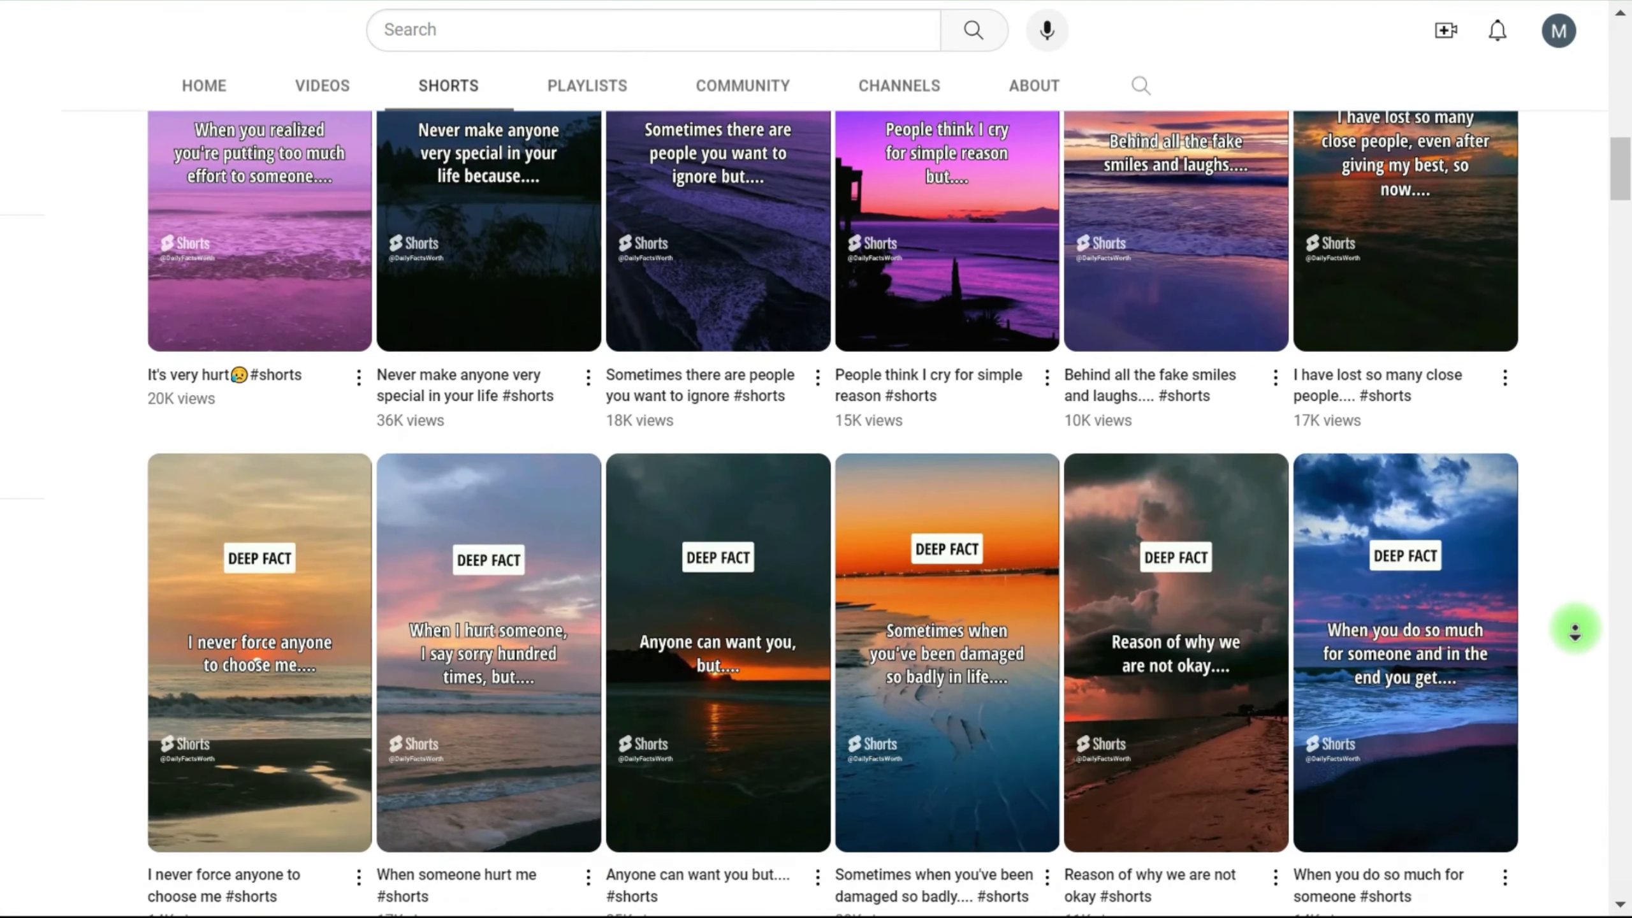
{"action": "scroll", "coordinate": [1573, 632], "scroll_direction": "down", "scroll_amount": 8}
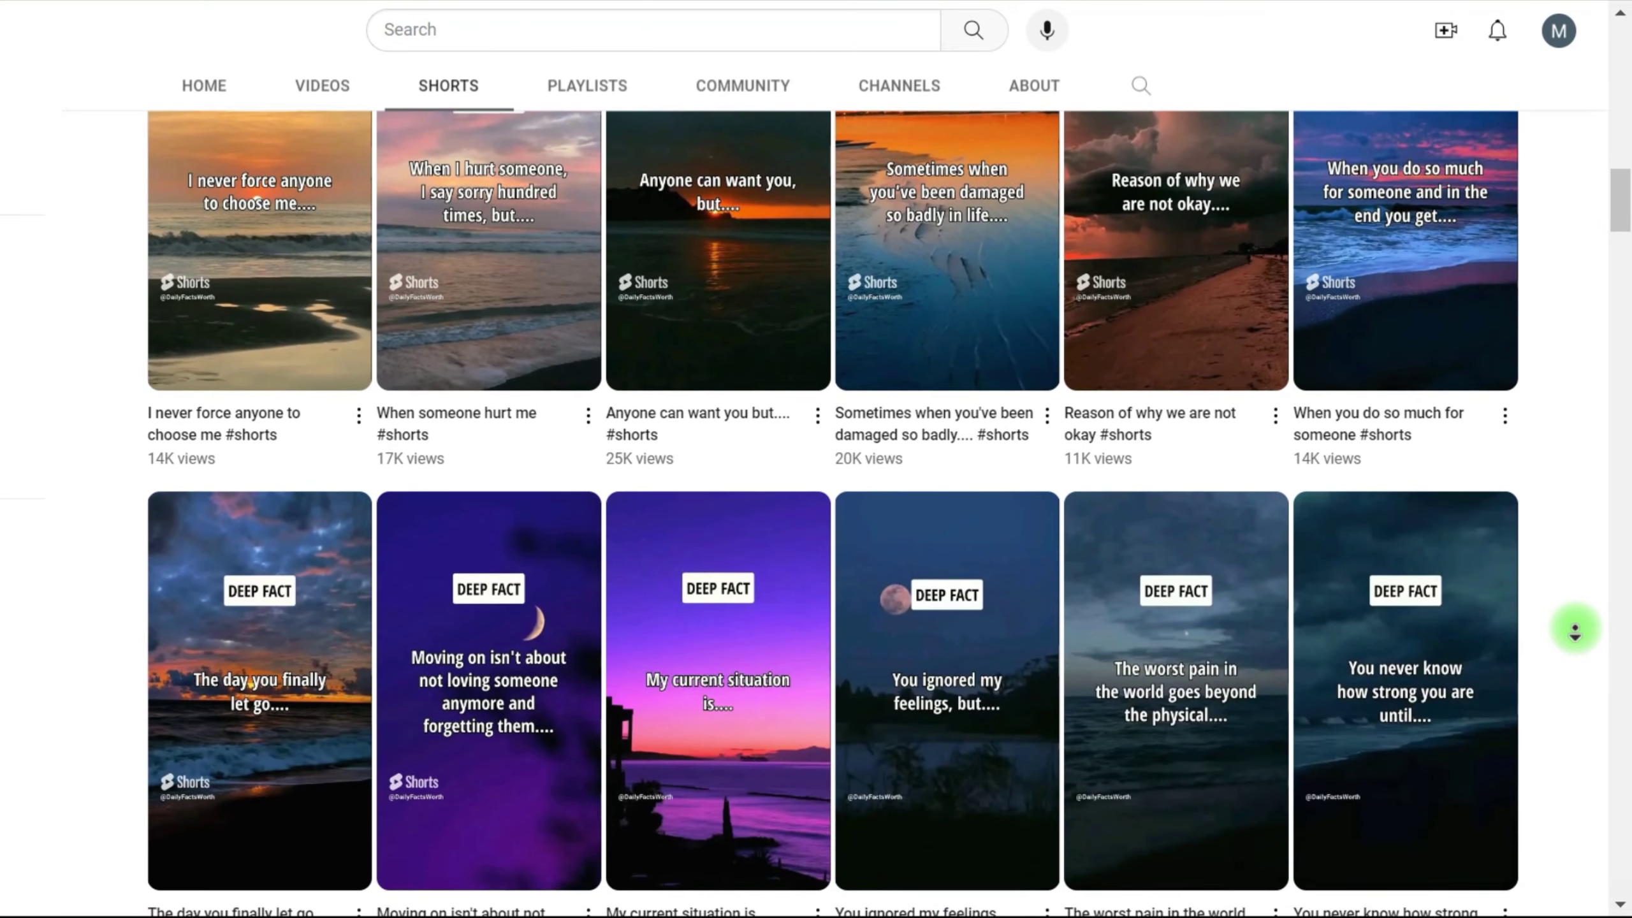
{"action": "scroll", "coordinate": [1574, 632], "scroll_direction": "down", "scroll_amount": 4}
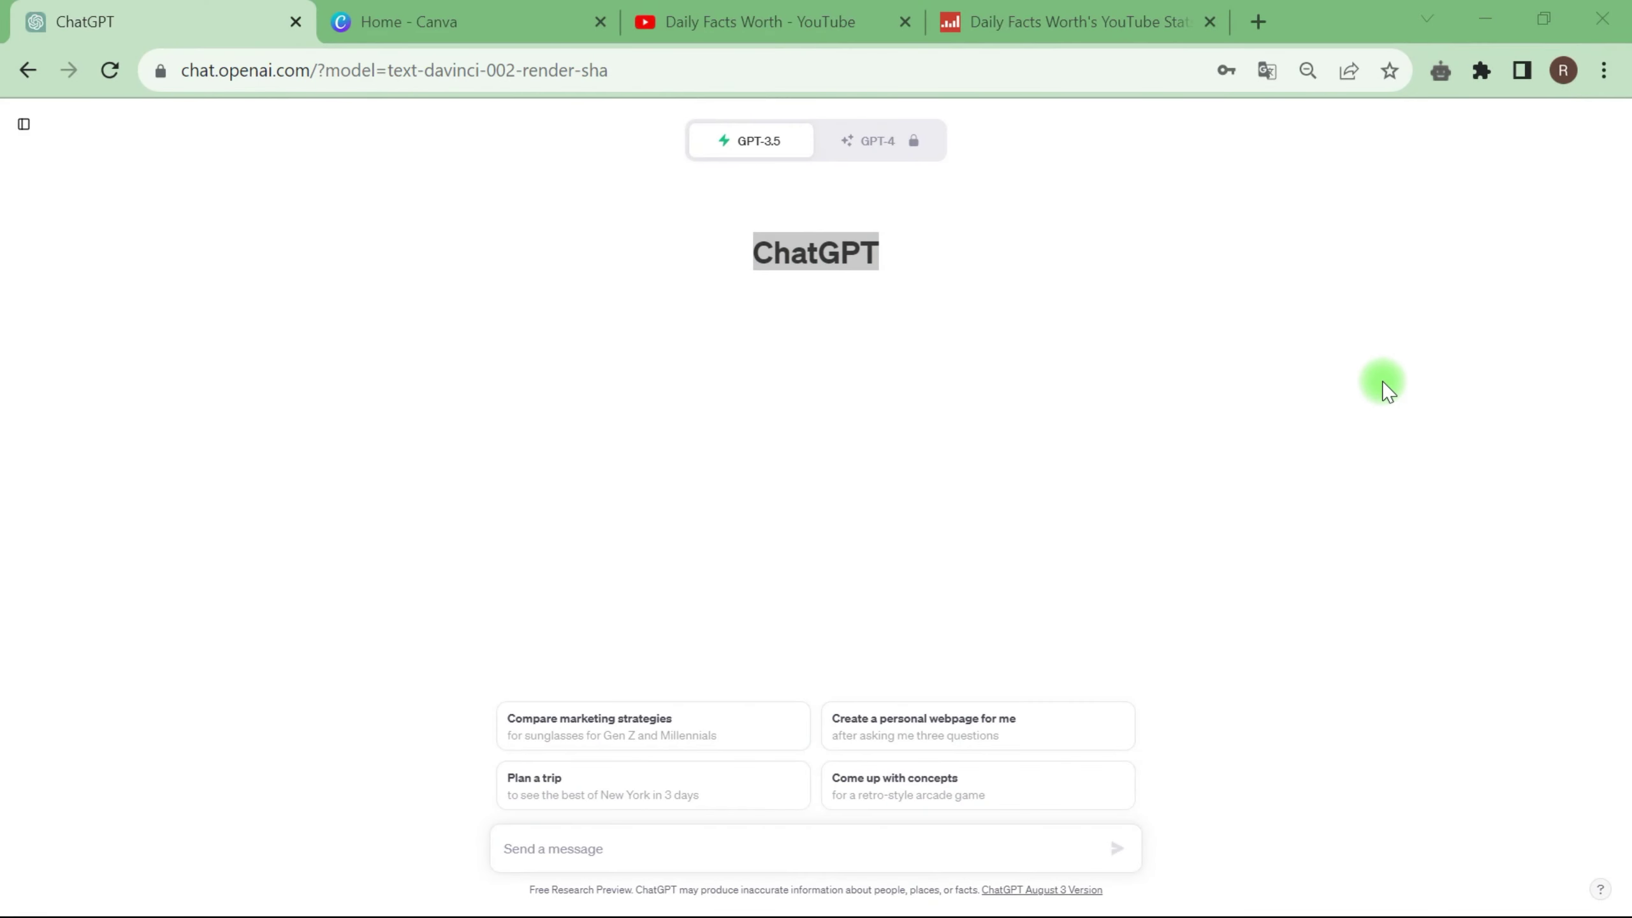
Start a new, empty ChatGPT chat
{"action": "left_click", "coordinate": [1384, 386]}
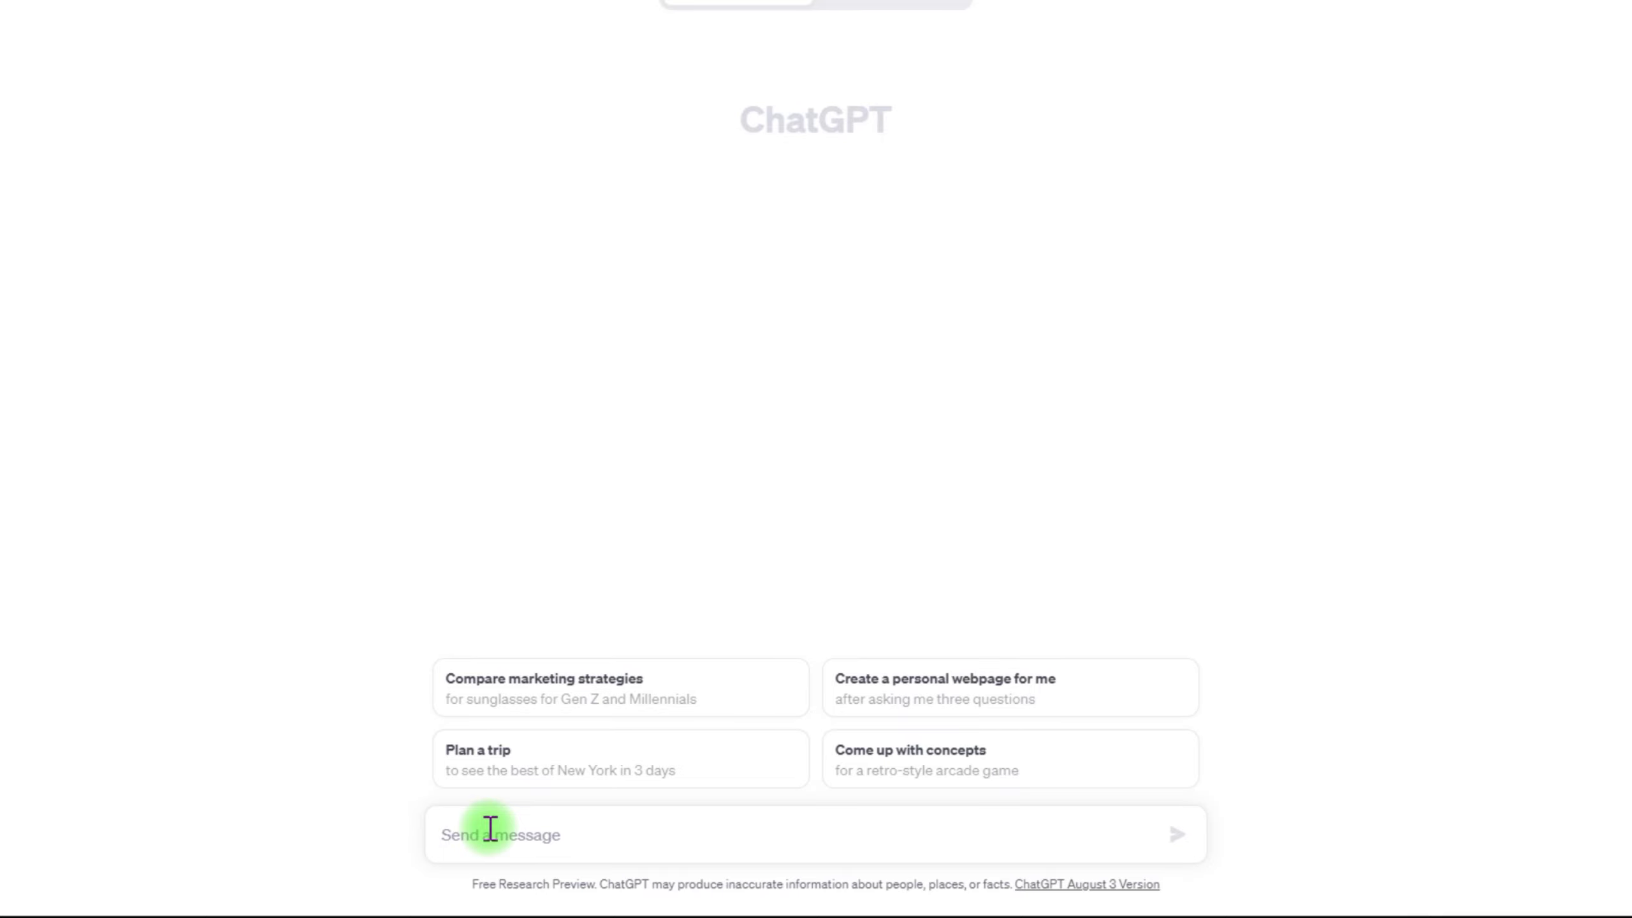
Paste the prompt requesting 50 Topic, Part 1, Part 2 fact sets and review it
{"action": "key", "text": "ctrl+v"}
{"action": "scroll", "coordinate": [907, 705], "scroll_direction": "up", "scroll_amount": 10}
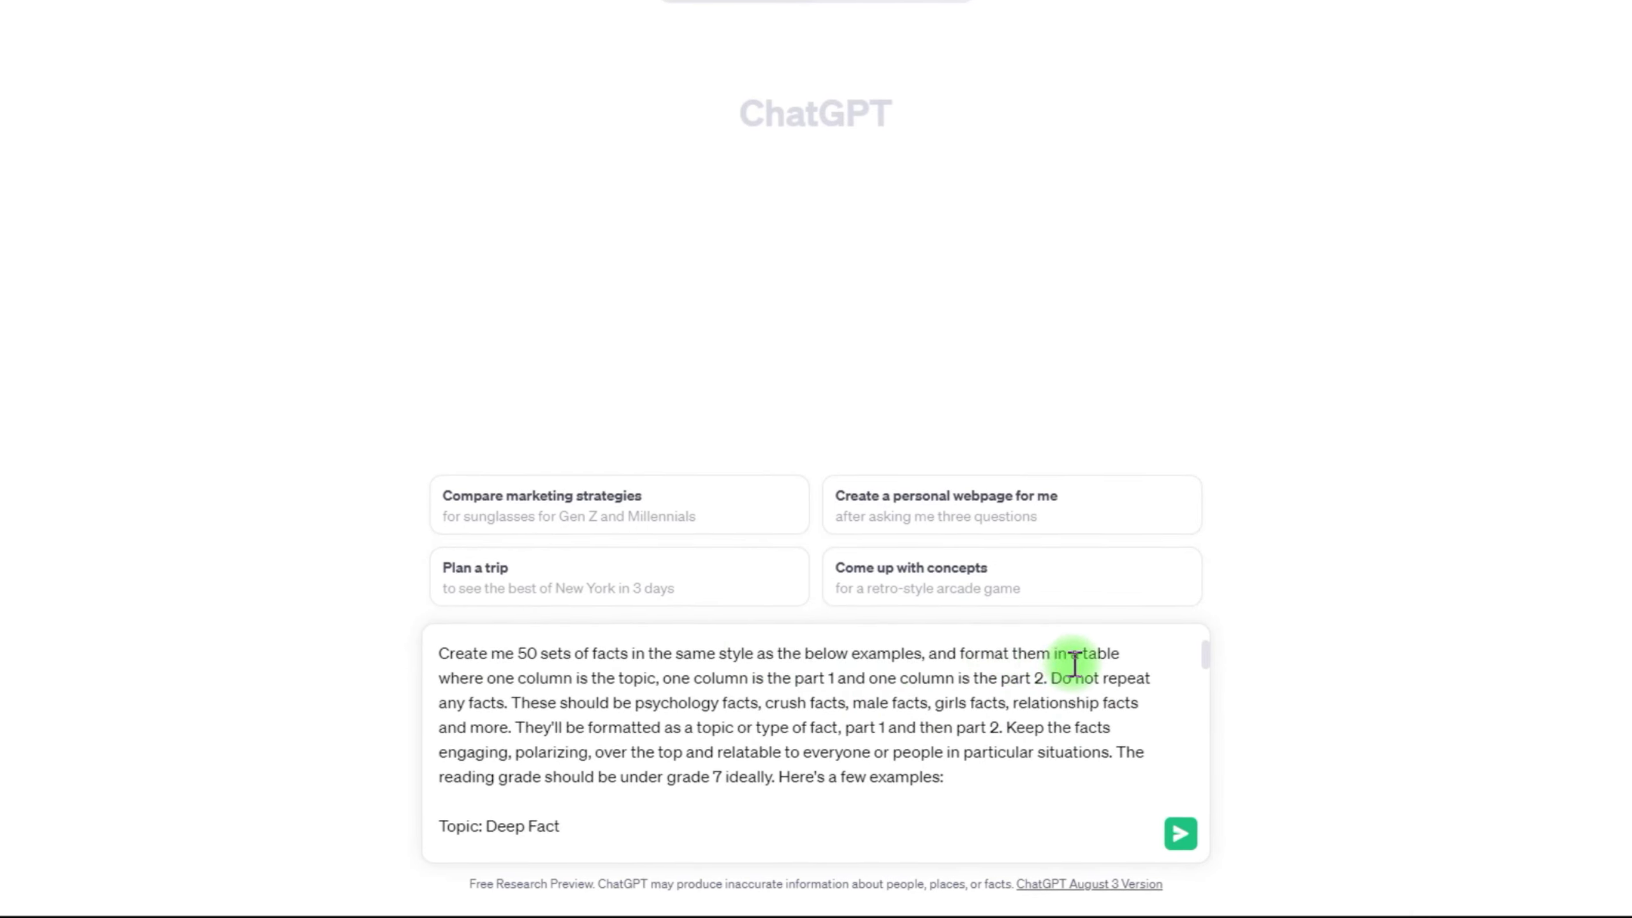
{"action": "left_click_drag", "start_coordinate": [443, 654], "coordinate": [915, 771]}
{"action": "scroll", "coordinate": [1028, 736], "scroll_direction": "down", "scroll_amount": 10}
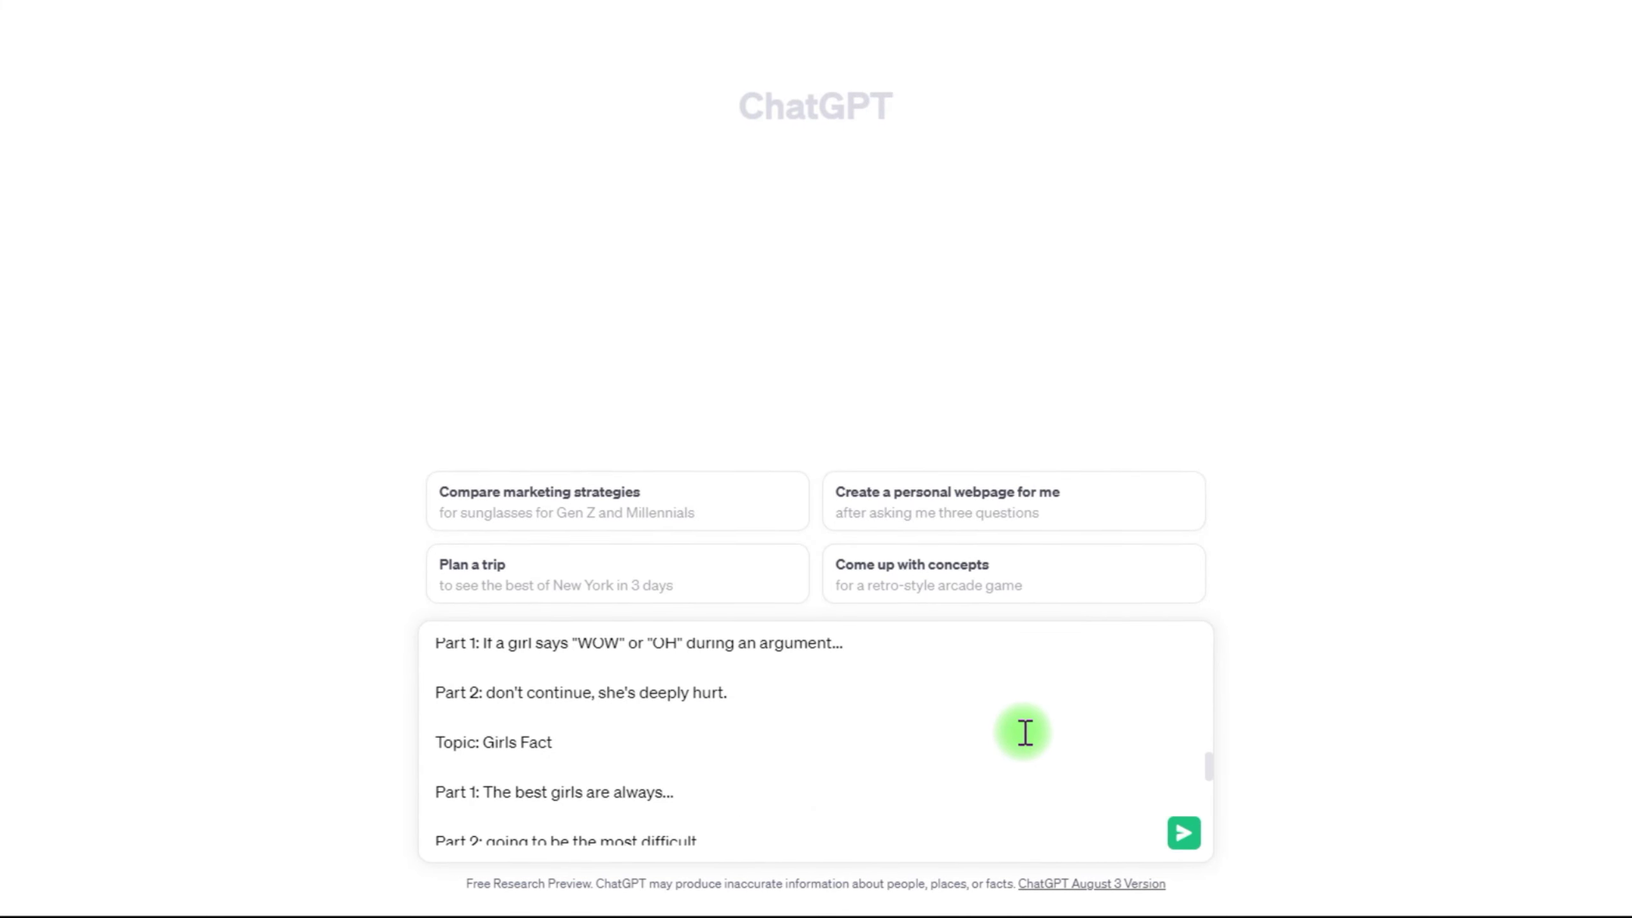
{"action": "scroll", "coordinate": [1018, 733], "scroll_direction": "up", "scroll_amount": 15}
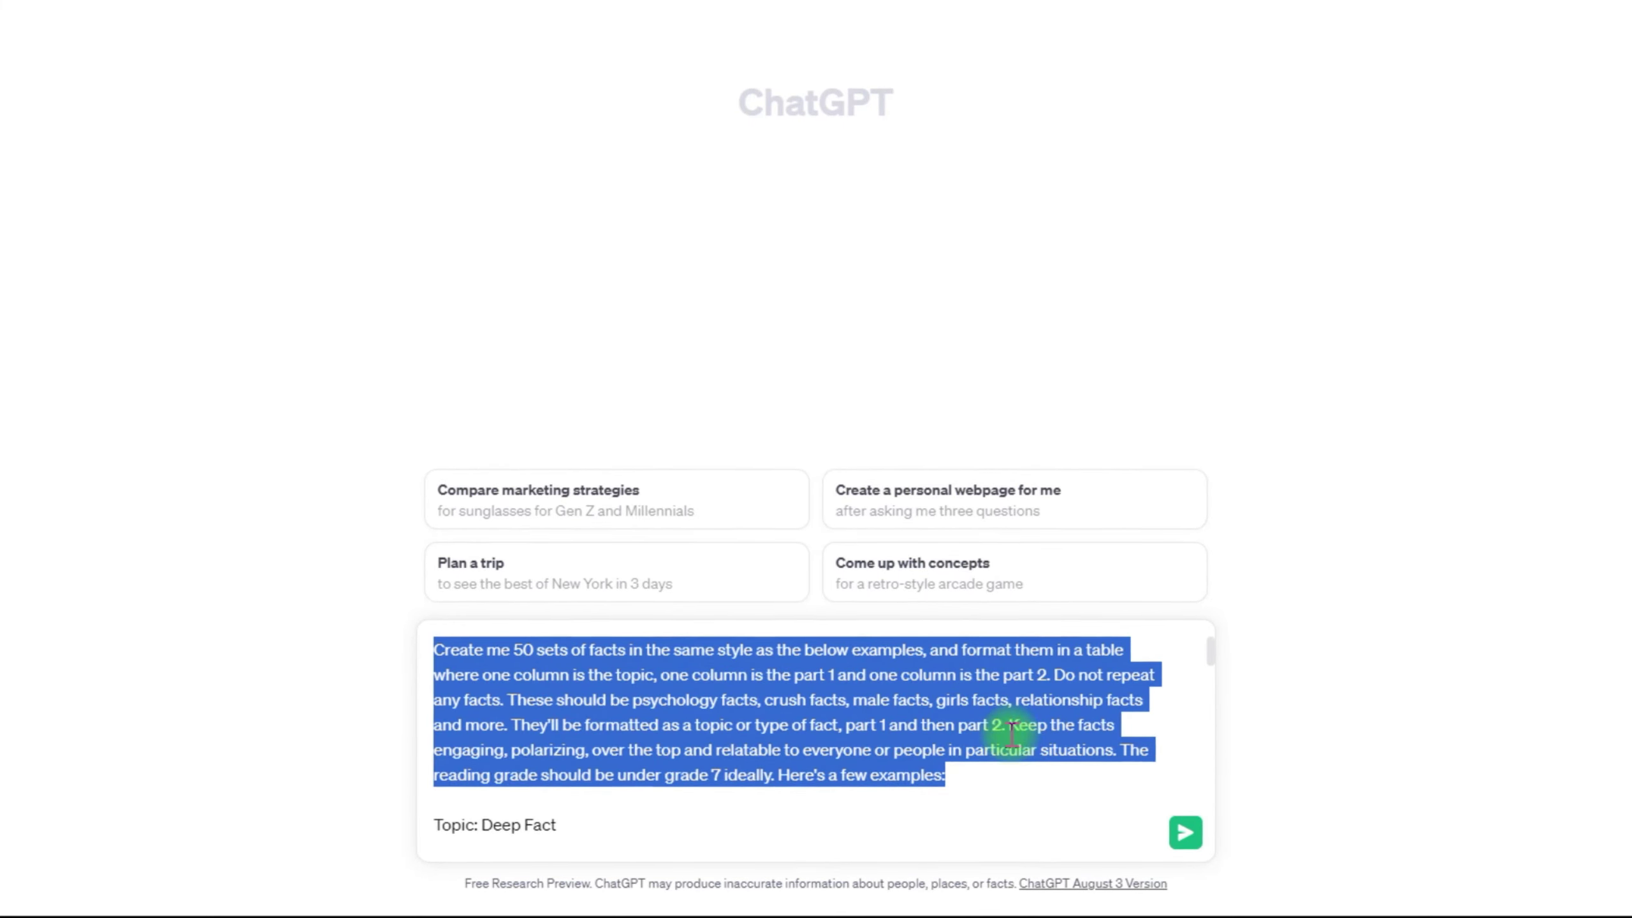
{"action": "left_click", "coordinate": [972, 698]}
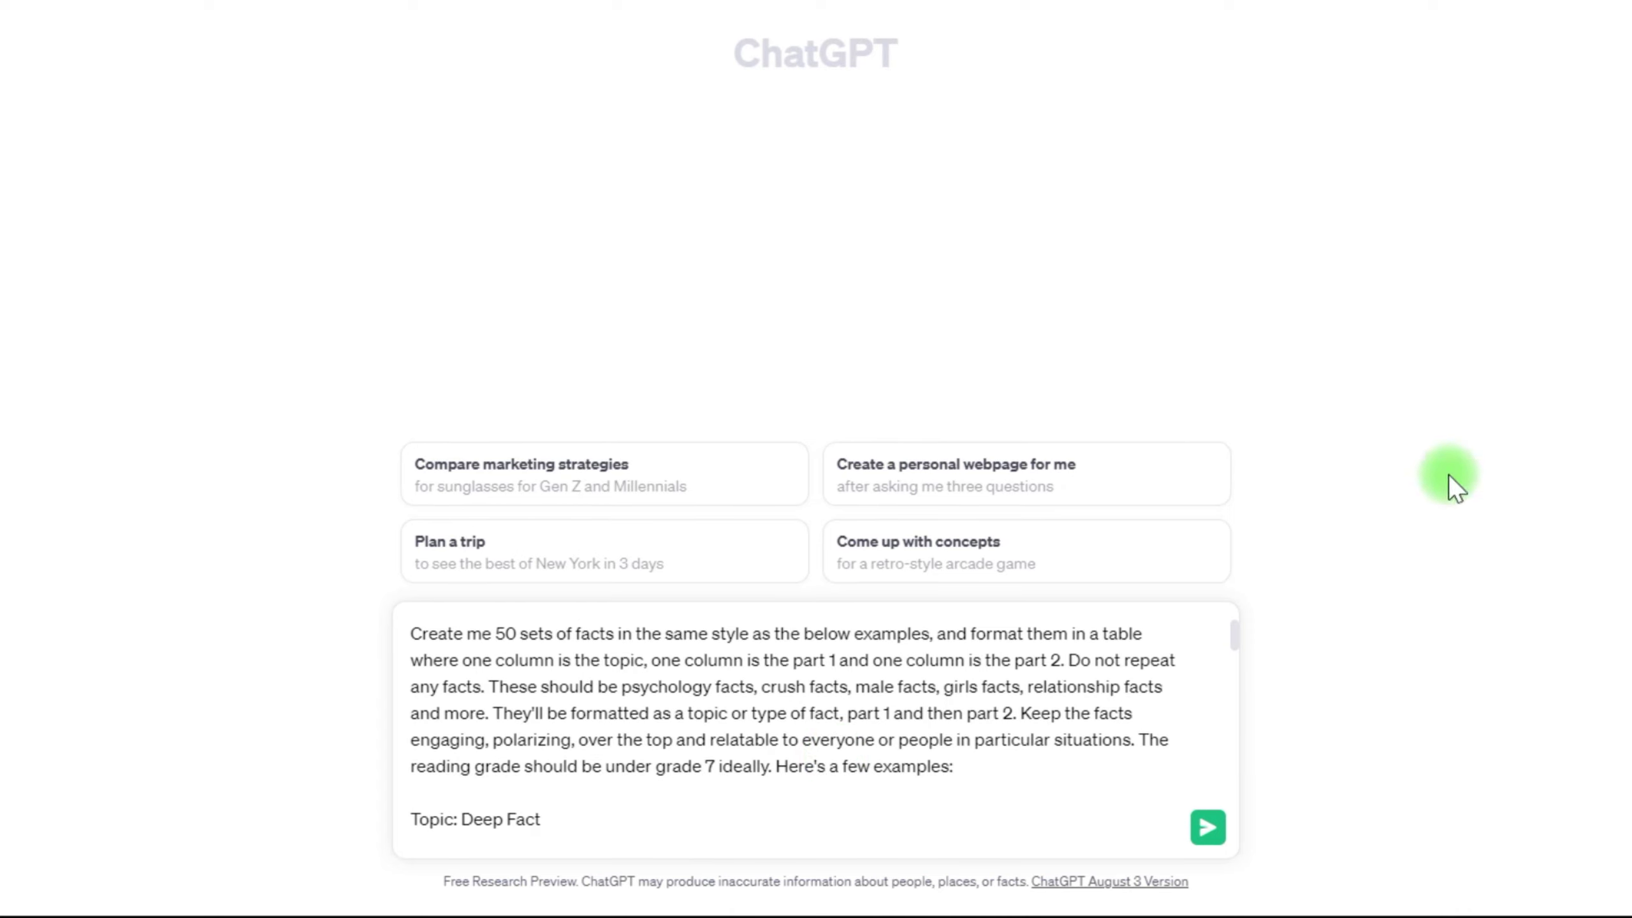
{"action": "left_click_drag", "start_coordinate": [1234, 636], "coordinate": [1239, 834]}
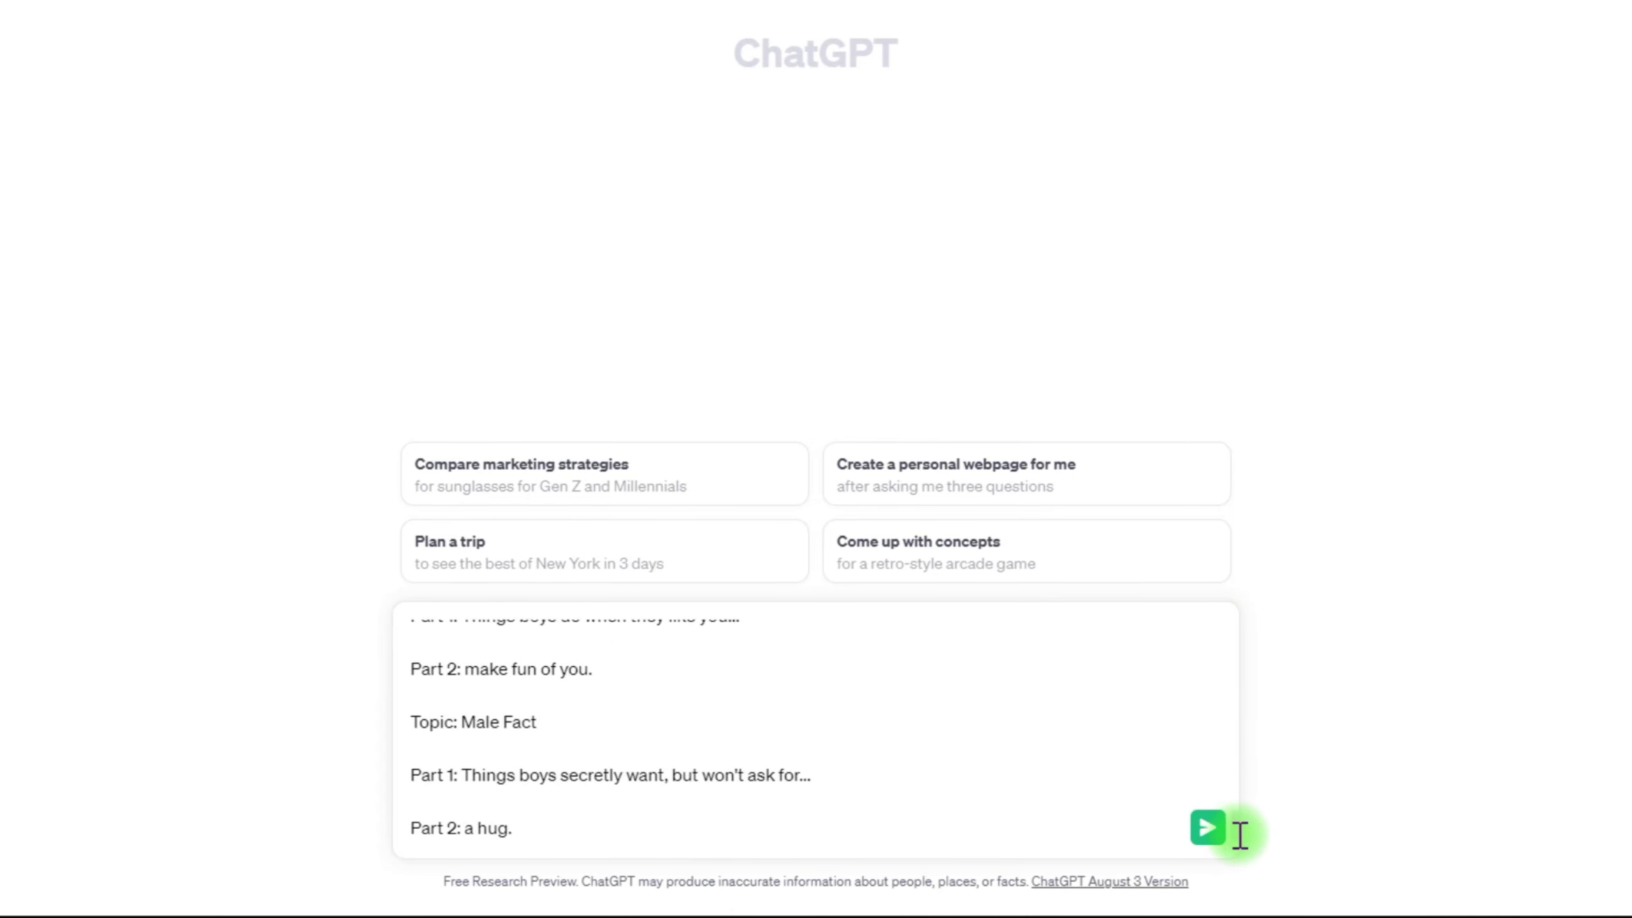
Send the fact prompt to ChatGPT and let it generate the table
{"action": "left_click", "coordinate": [1207, 830]}
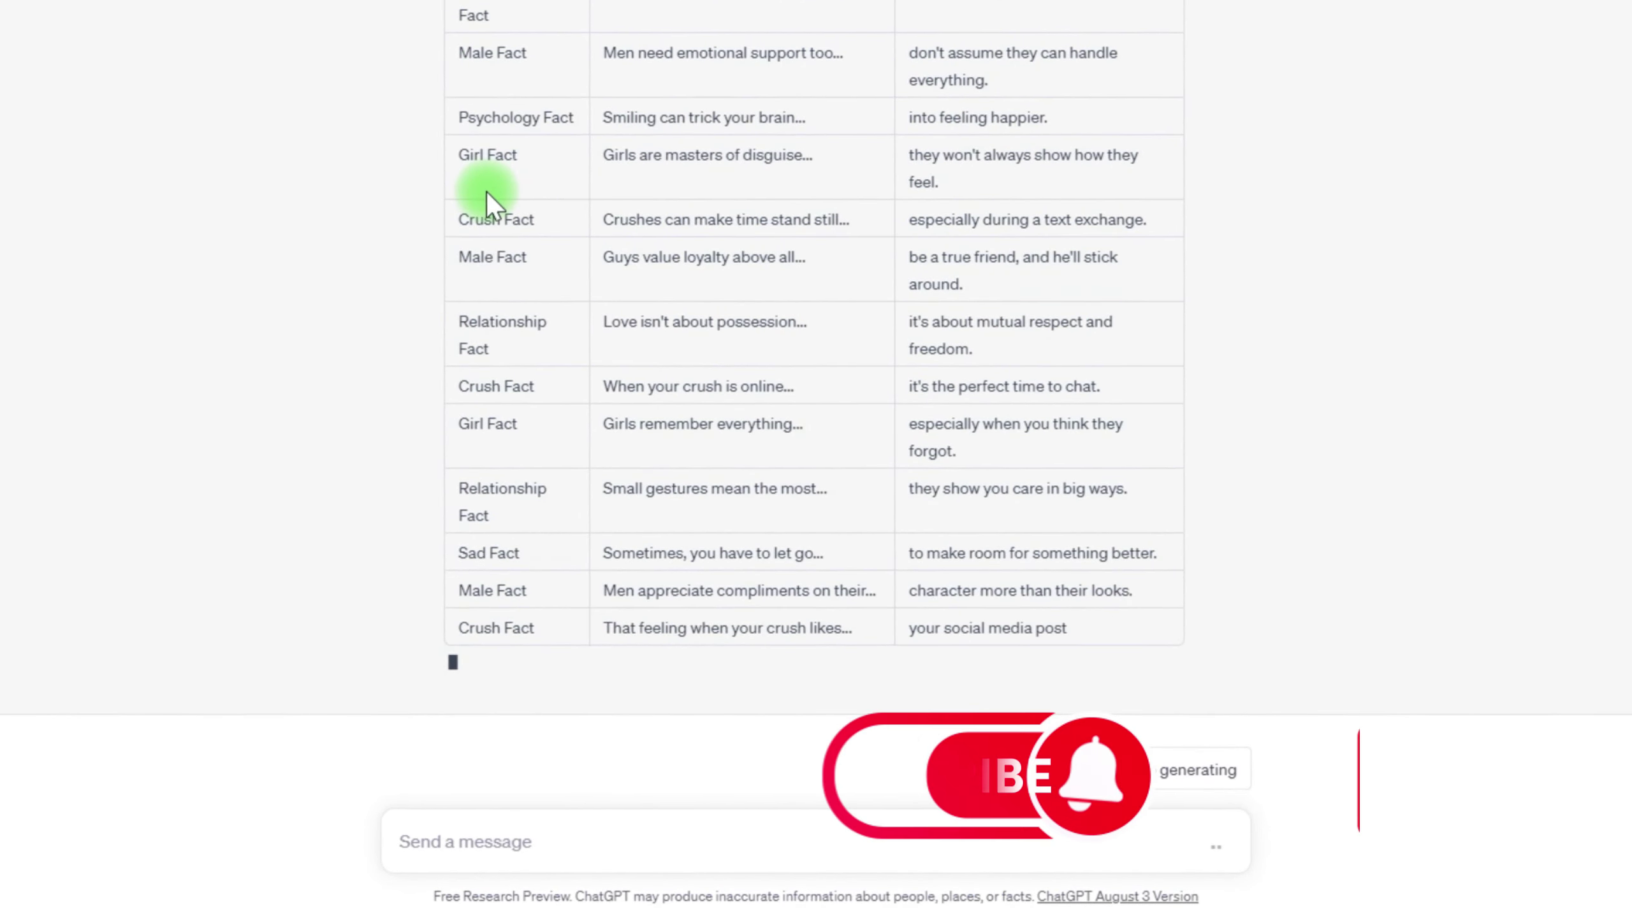
{"action": "scroll", "coordinate": [1515, 162], "scroll_direction": "up", "scroll_amount": 15}
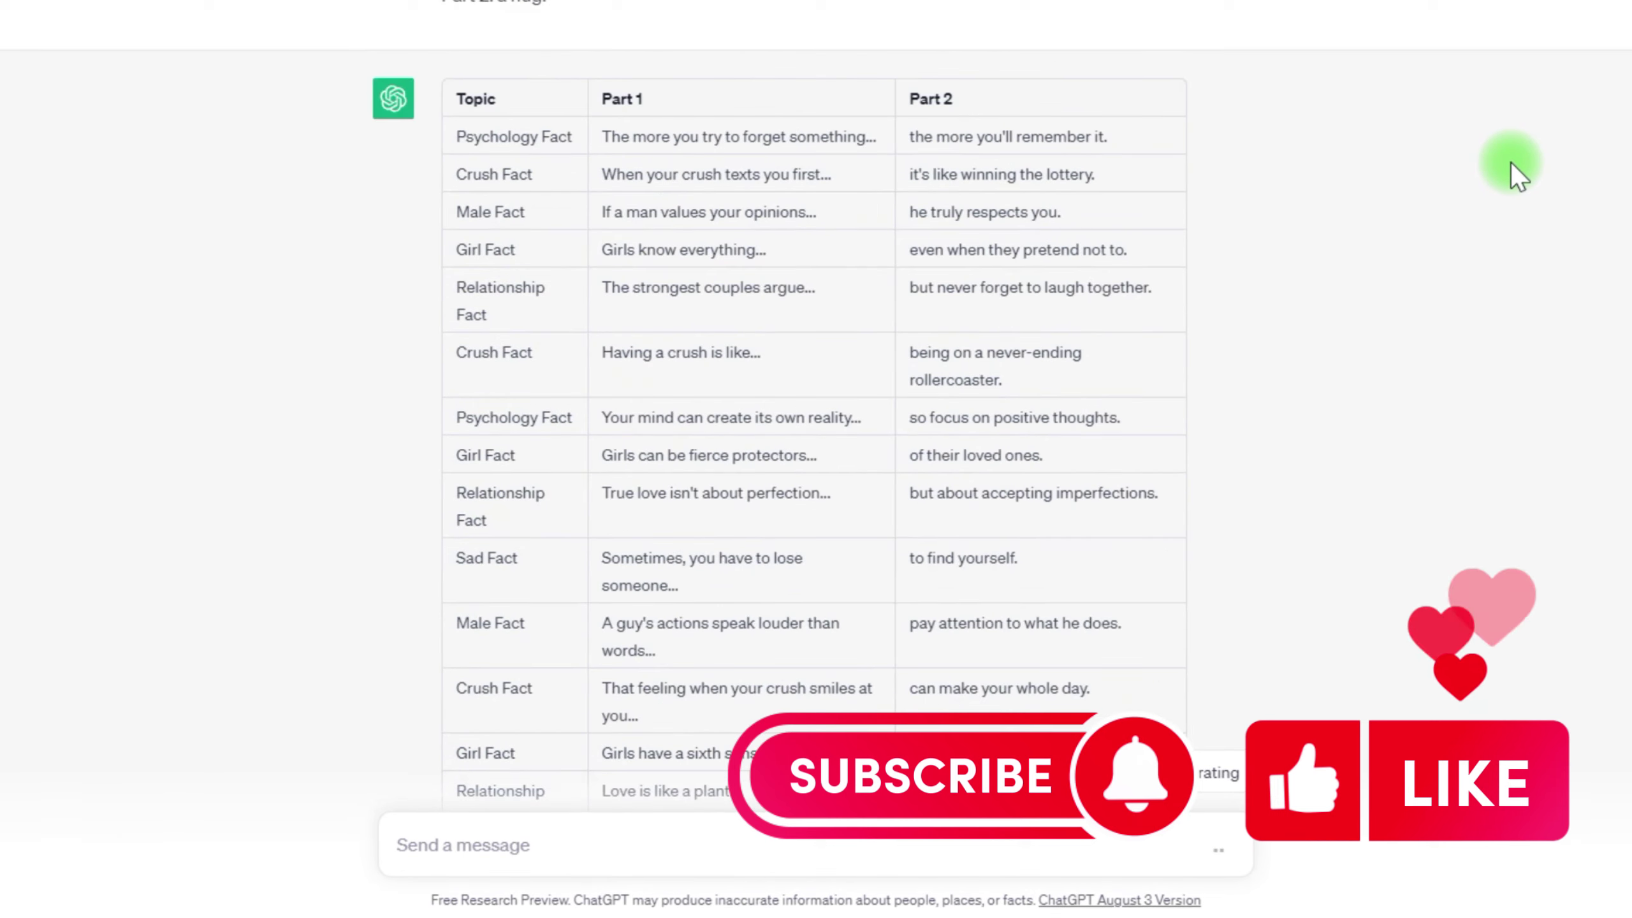
{"action": "right_click", "coordinate": [1510, 161]}
{"action": "left_click", "coordinate": [1506, 90]}
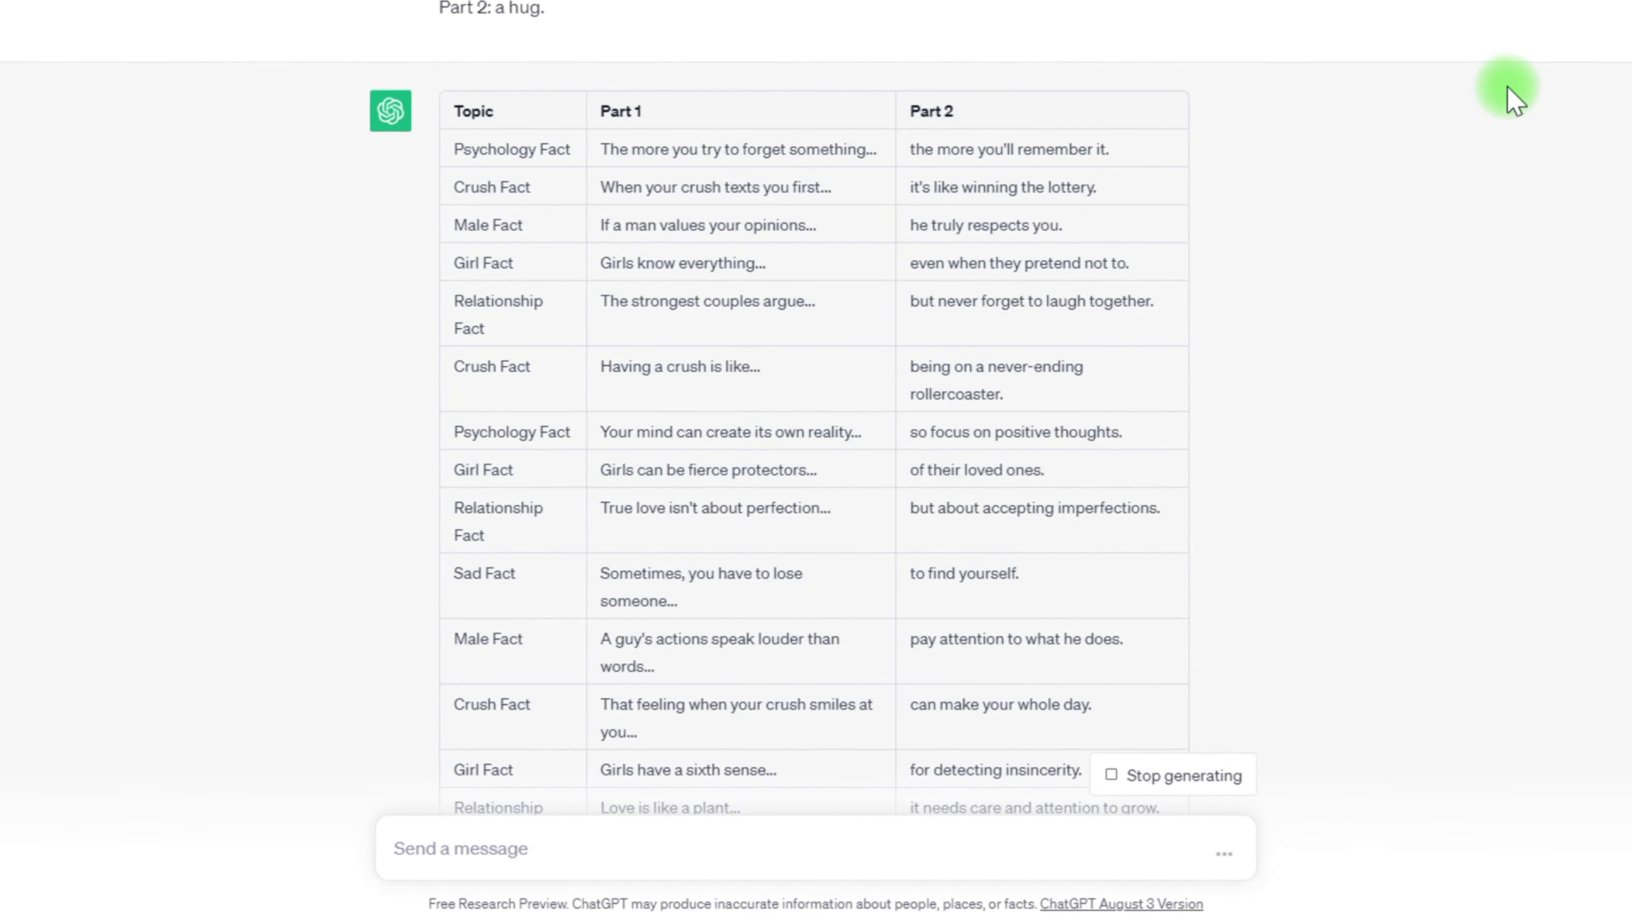
Scroll through the generated Topic, Part 1, Part 2 table of crush and relationship facts
{"action": "scroll", "coordinate": [1510, 87], "scroll_direction": "down", "scroll_amount": 10}
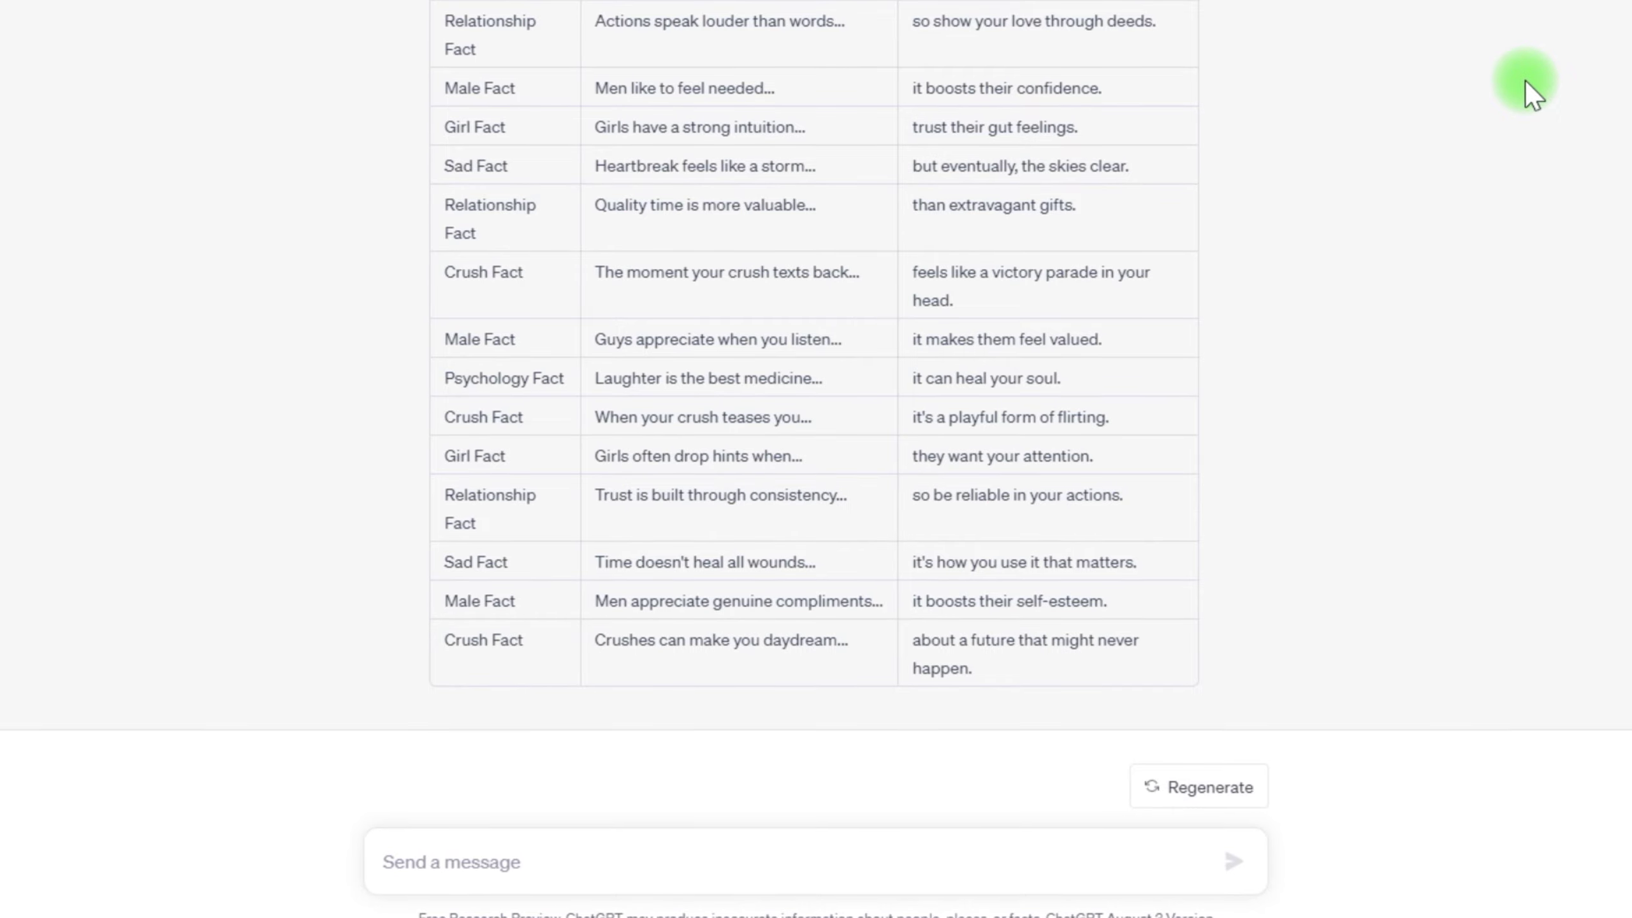
{"action": "scroll", "coordinate": [1525, 80], "scroll_direction": "up", "scroll_amount": 15}
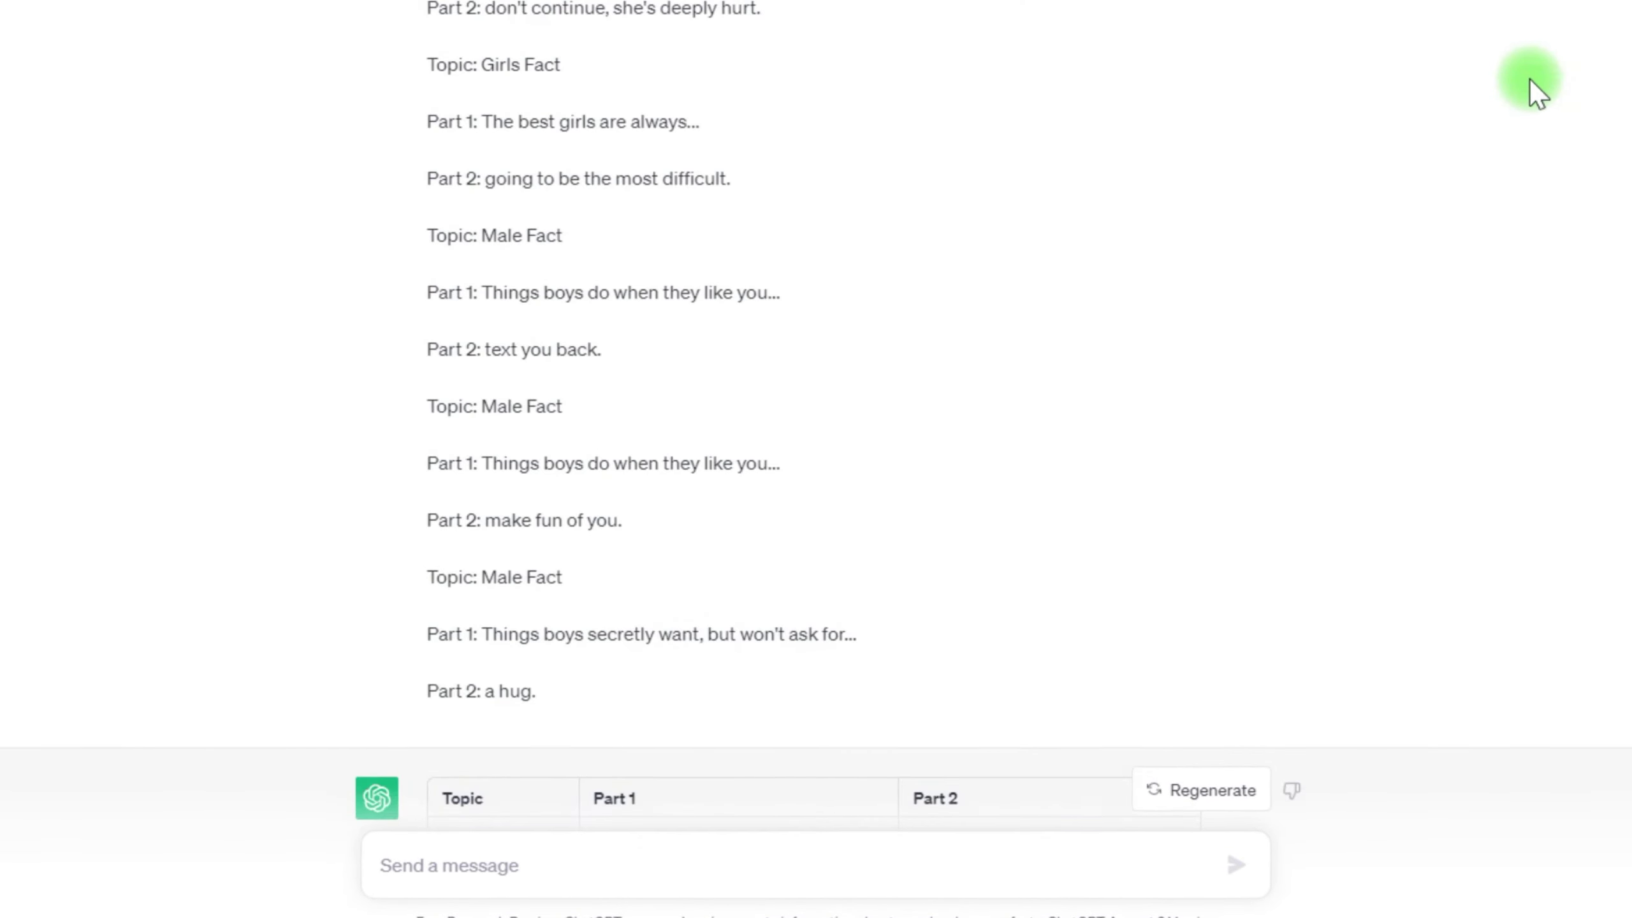
{"action": "scroll", "coordinate": [1531, 79], "scroll_direction": "down", "scroll_amount": 7}
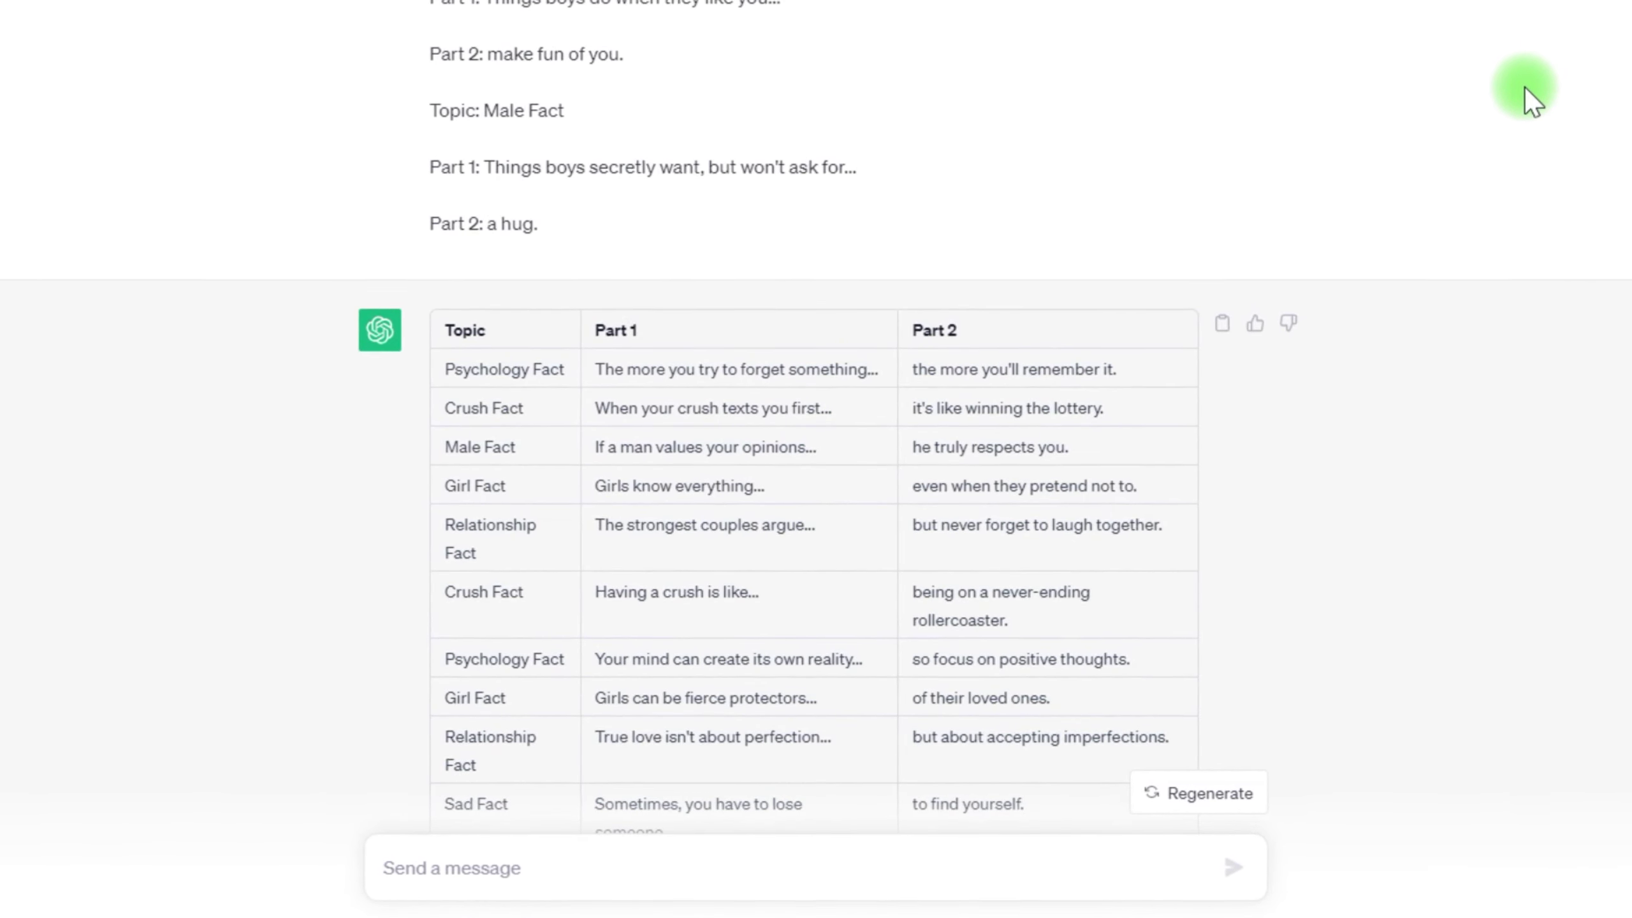
{"action": "scroll", "coordinate": [1525, 87], "scroll_direction": "up", "scroll_amount": 12}
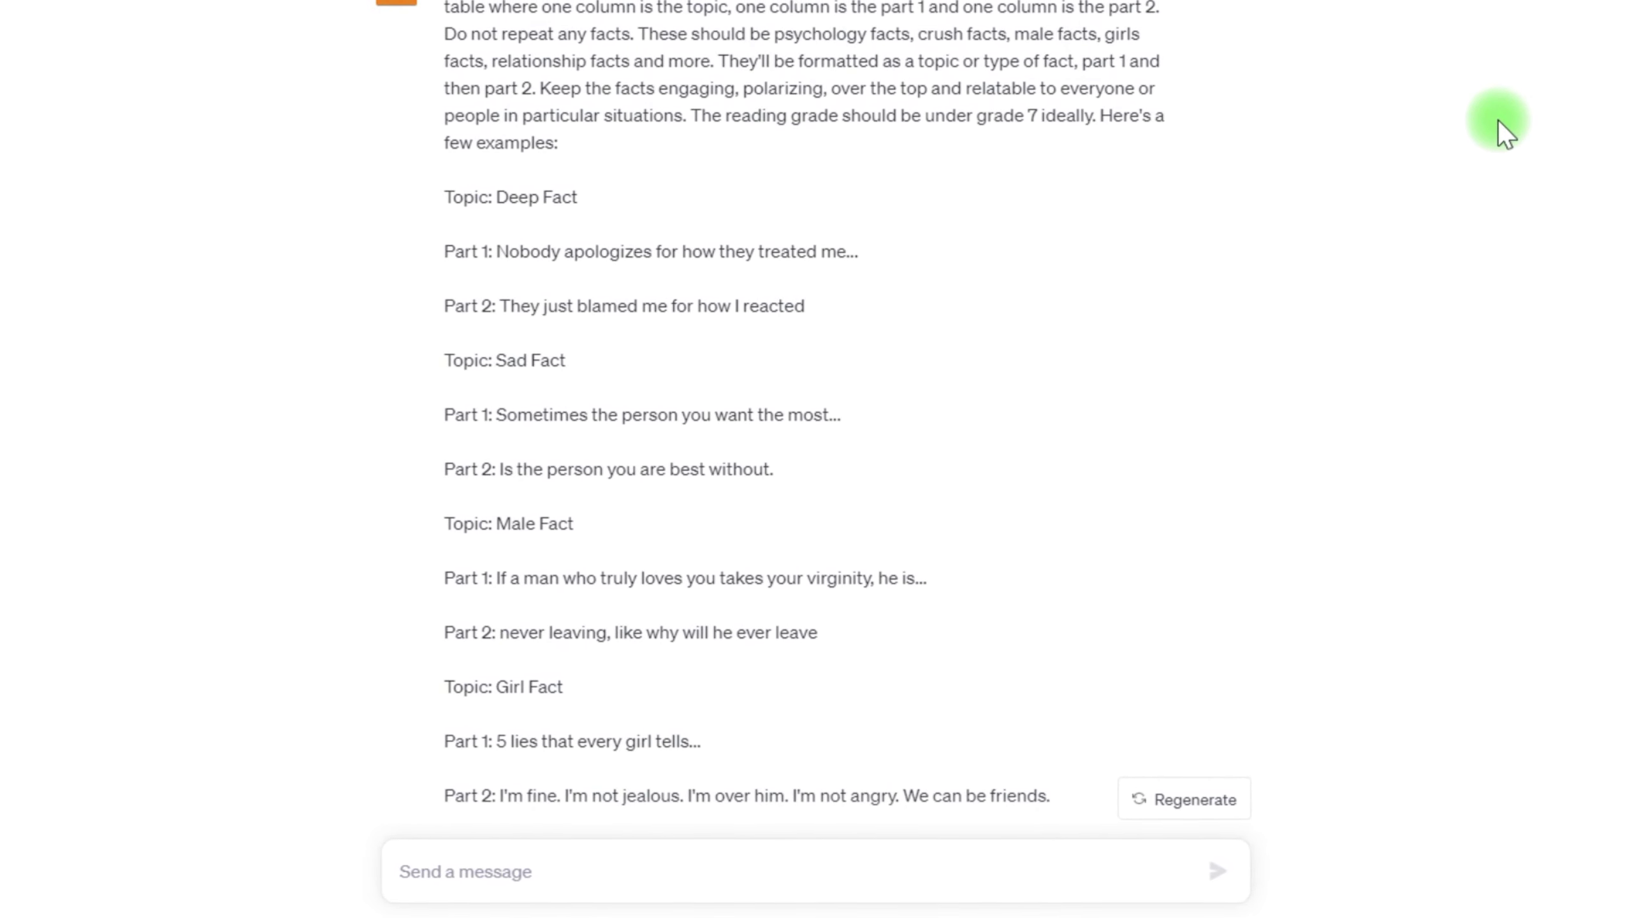
{"action": "scroll", "coordinate": [1496, 120], "scroll_direction": "down", "scroll_amount": 7}
{"action": "scroll", "coordinate": [1487, 133], "scroll_direction": "down", "scroll_amount": 7}
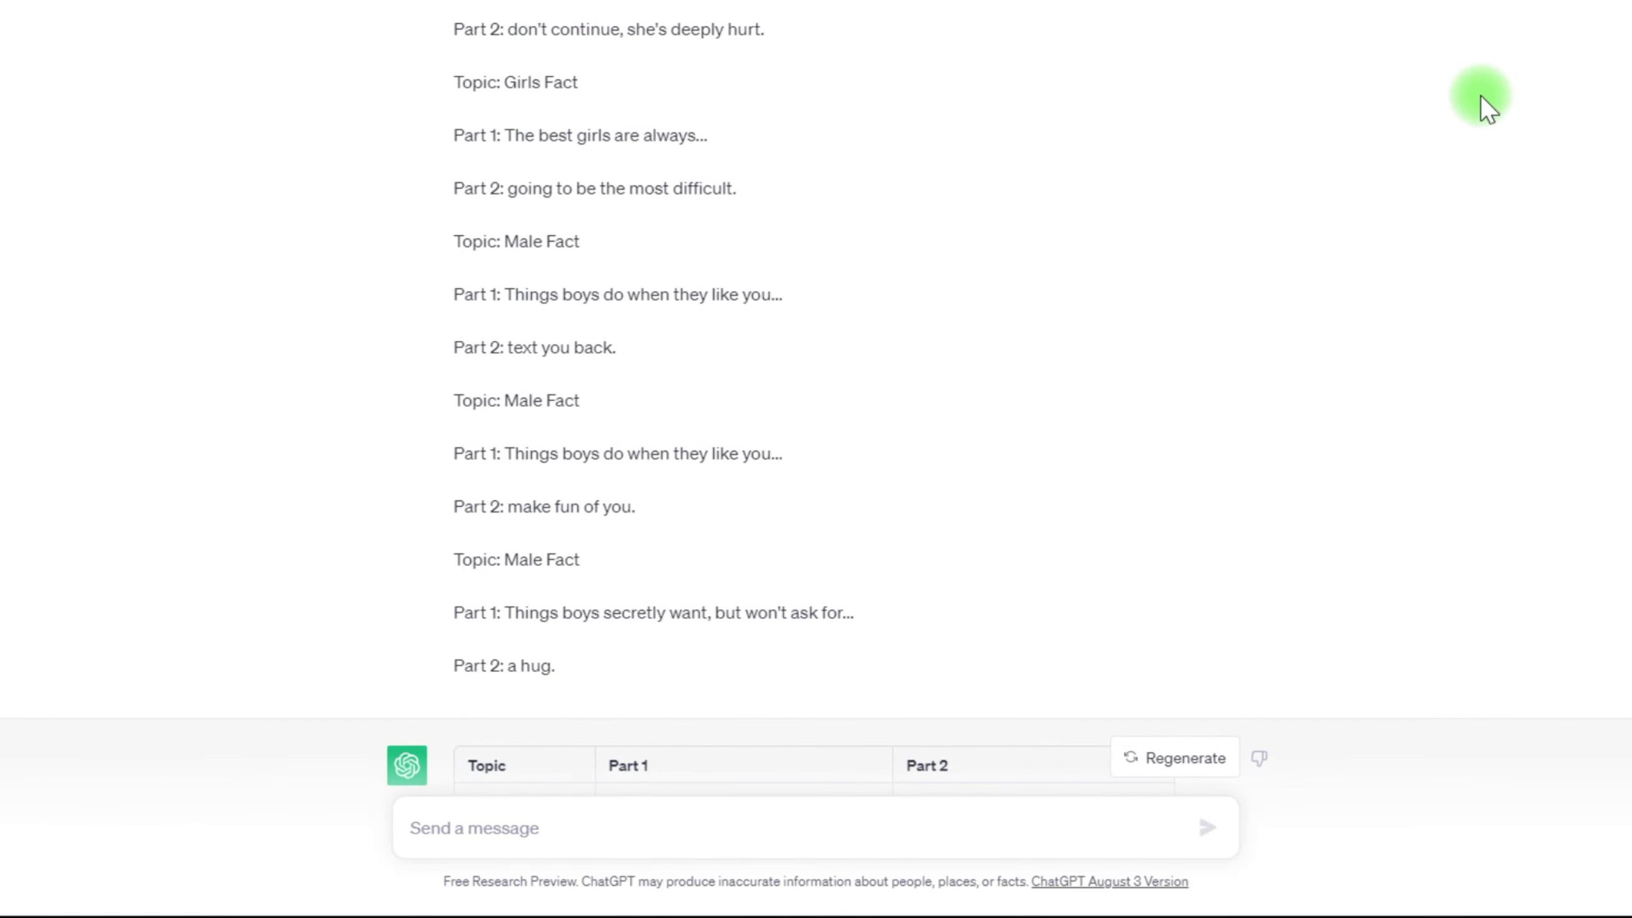
{"action": "scroll", "coordinate": [1480, 94], "scroll_direction": "down", "scroll_amount": 20}
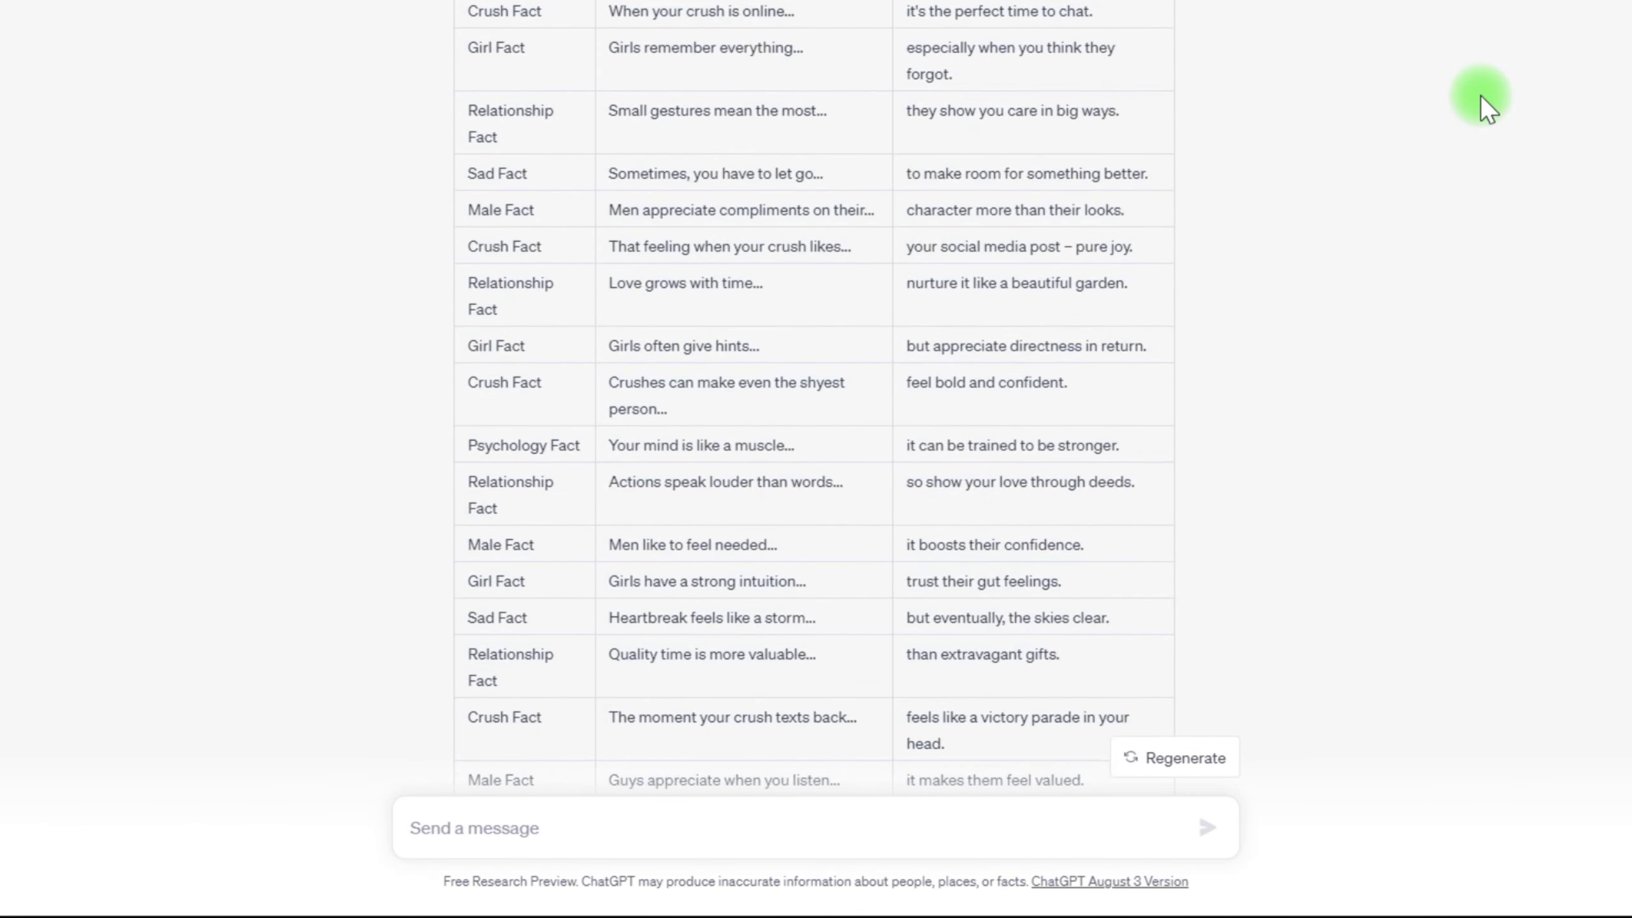
{"action": "scroll", "coordinate": [1454, 32], "scroll_direction": "down", "scroll_amount": 7}
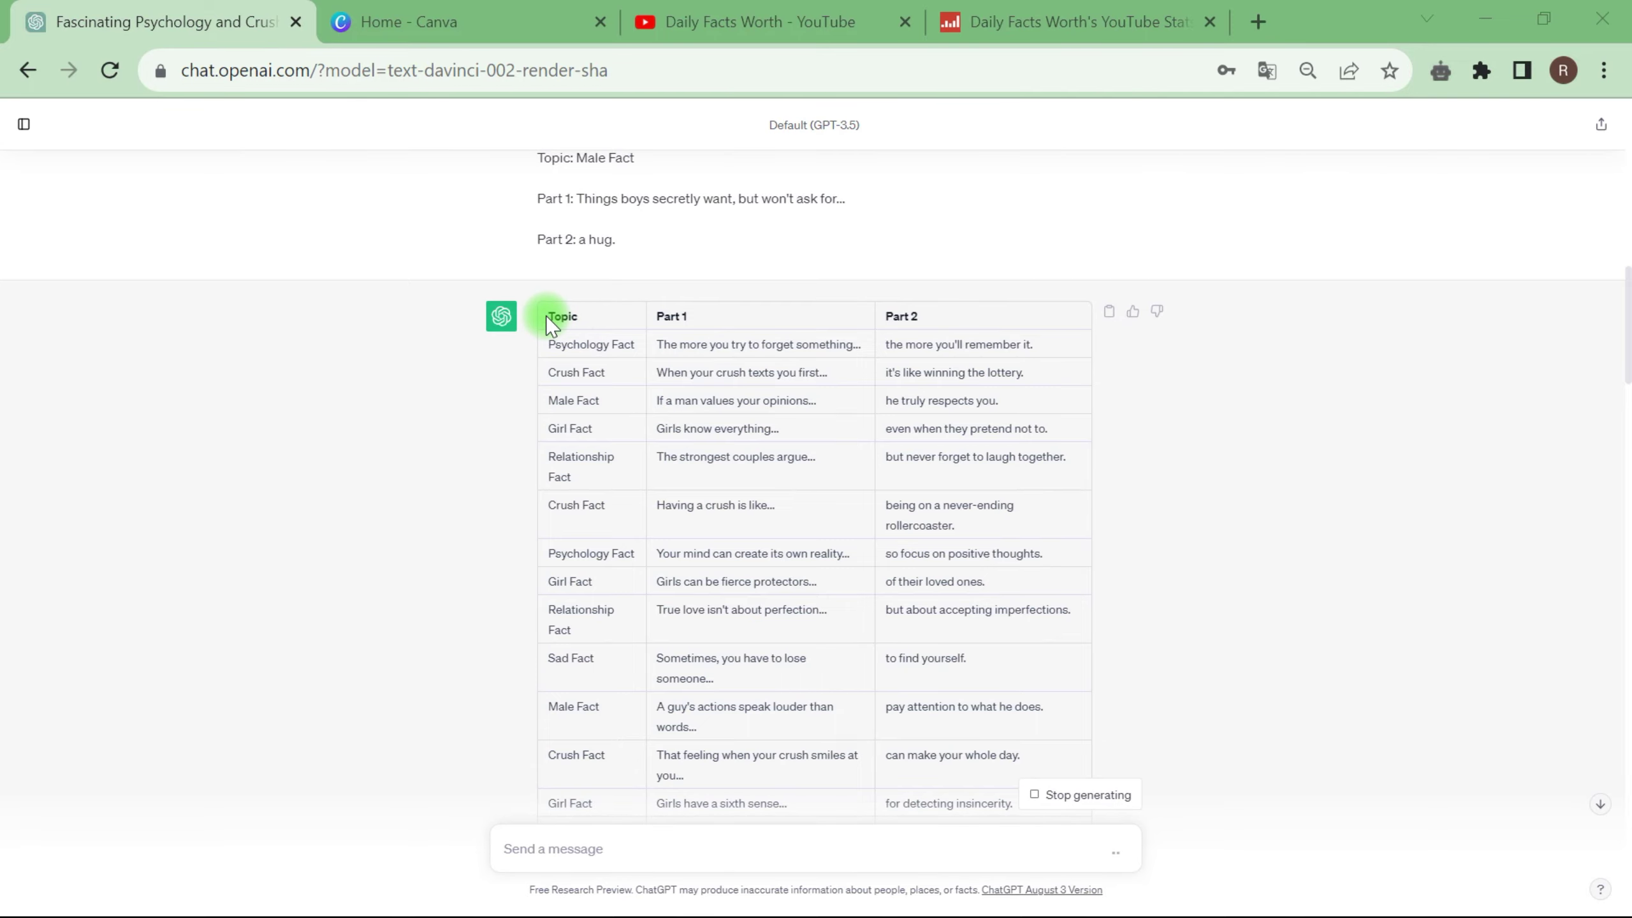
Copy the whole fact table from the Topic header to the last row, then return to Canva
{"action": "left_click_drag", "start_coordinate": [550, 316], "coordinate": [925, 494]}
{"action": "scroll", "coordinate": [611, 358], "scroll_direction": "down", "scroll_amount": 5}
{"action": "right_click", "coordinate": [927, 496]}
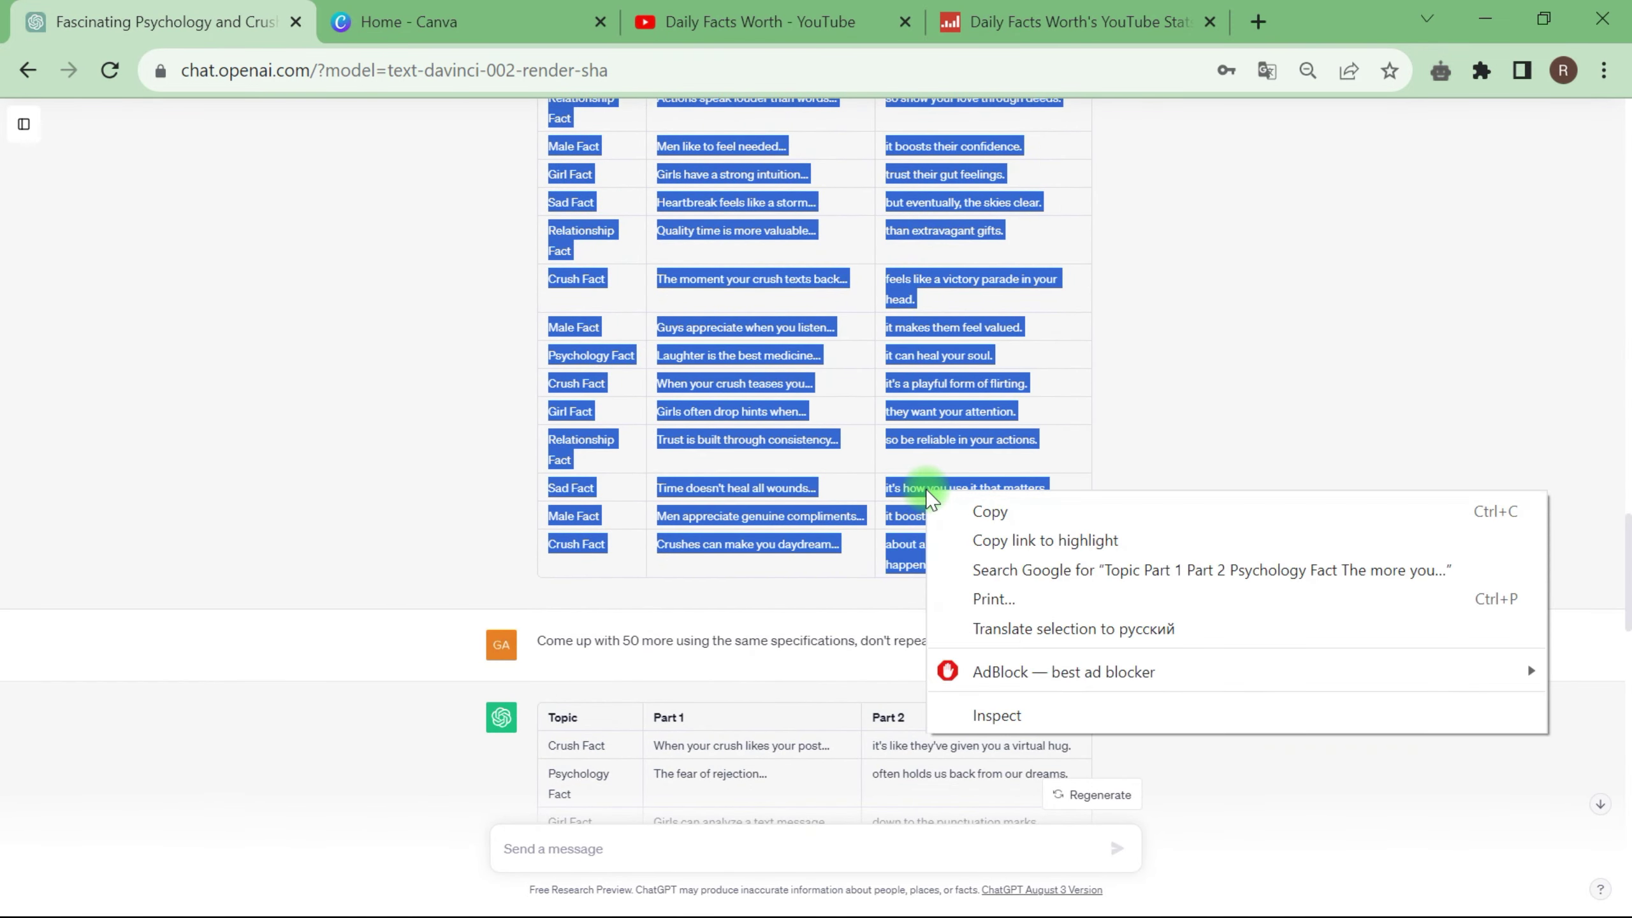
{"action": "left_click", "coordinate": [953, 510]}
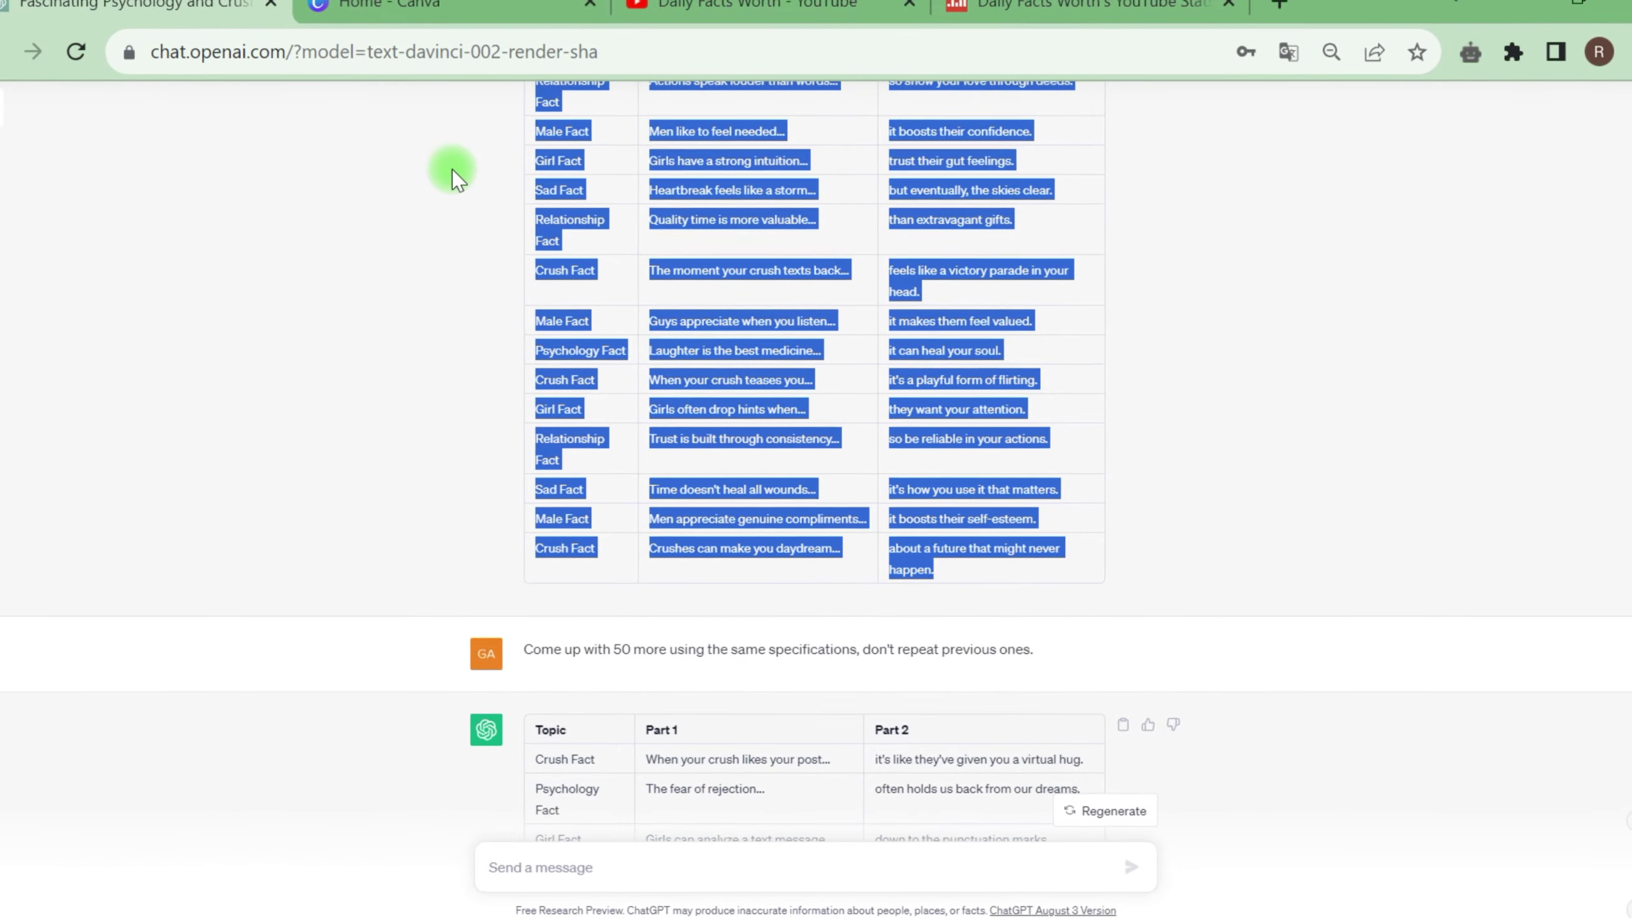
{"action": "left_click", "coordinate": [454, 14]}
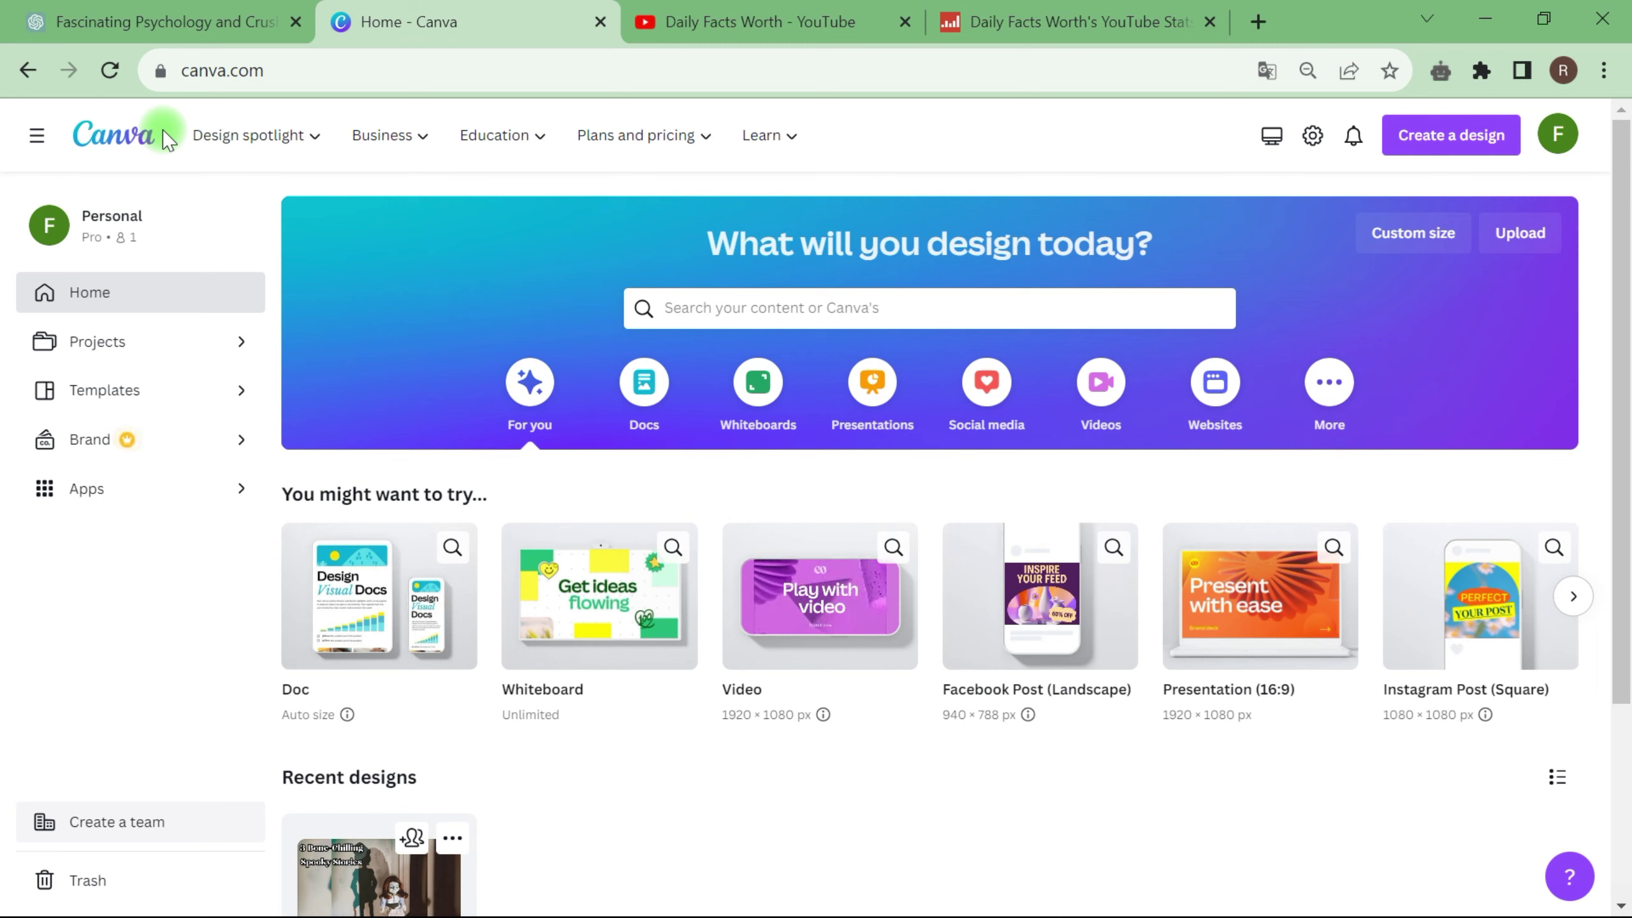
Search templates for 'youtube shorts' and start a blank YouTube Shorts design
{"action": "left_click", "coordinate": [721, 308]}
{"action": "type", "text": "you"}
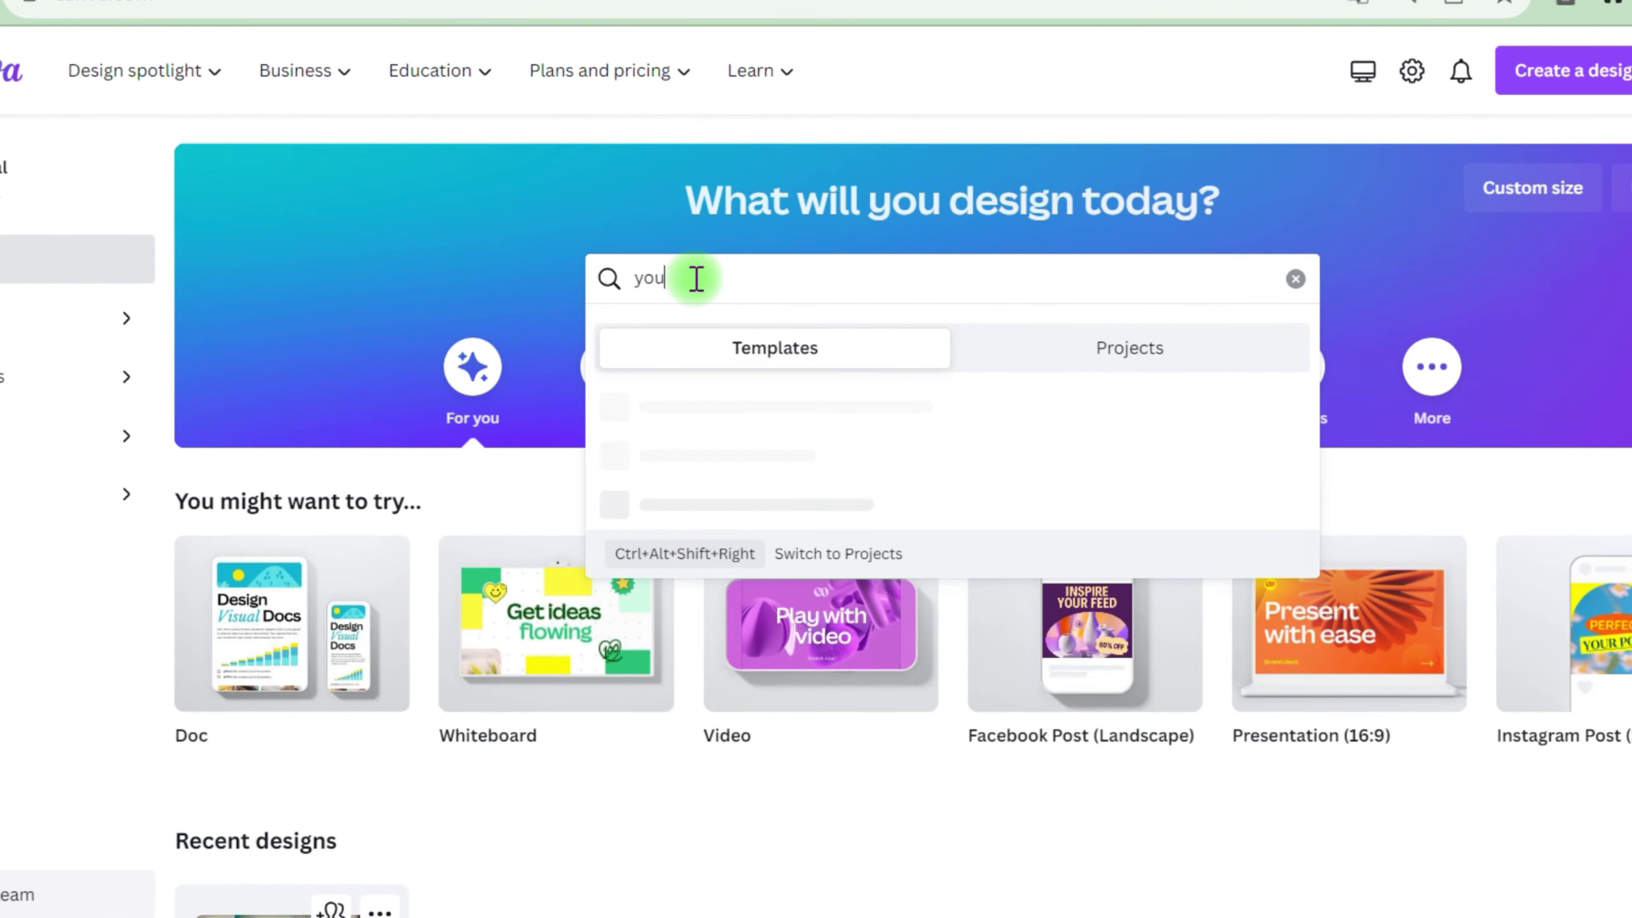
{"action": "type", "text": "tube shorts"}
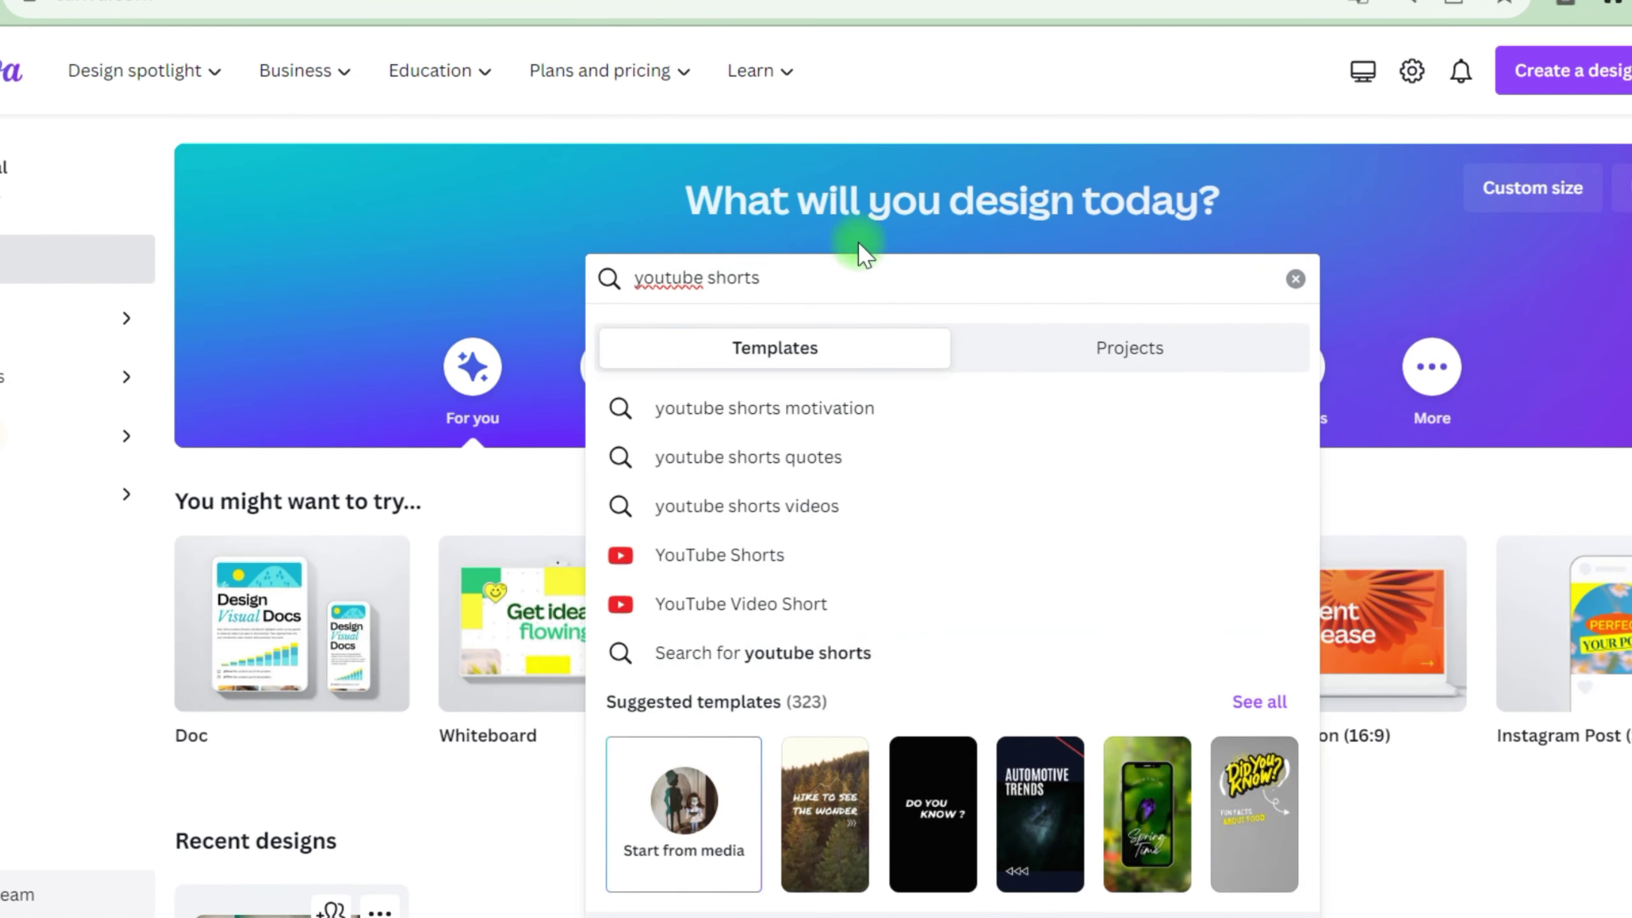
{"action": "left_click", "coordinate": [826, 550]}
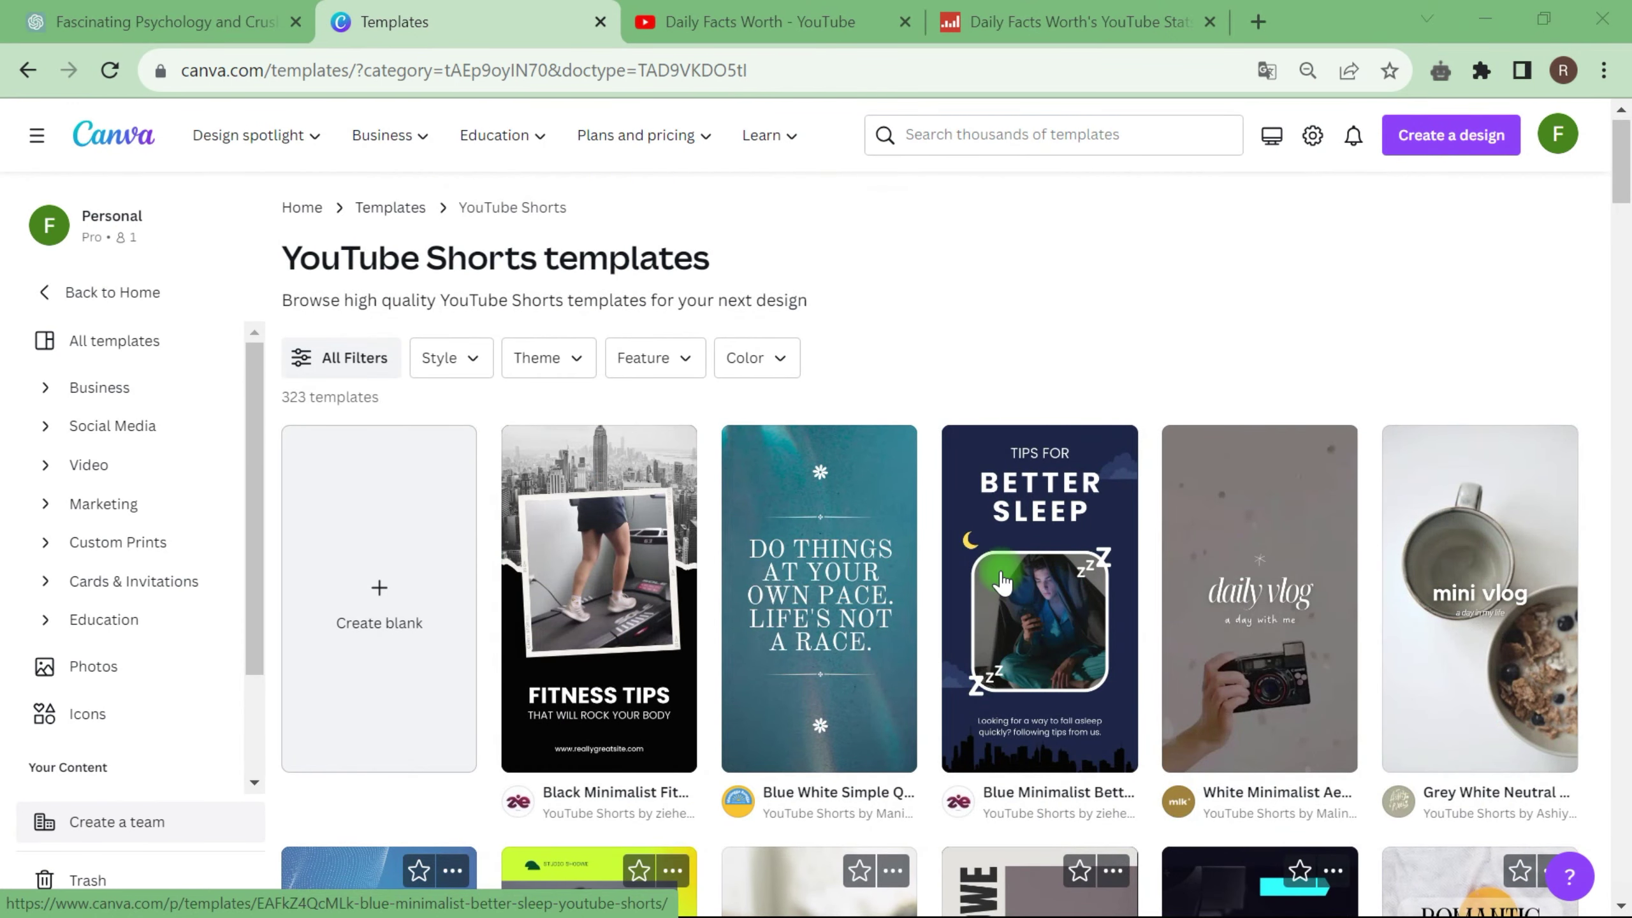
{"action": "left_click", "coordinate": [372, 559]}
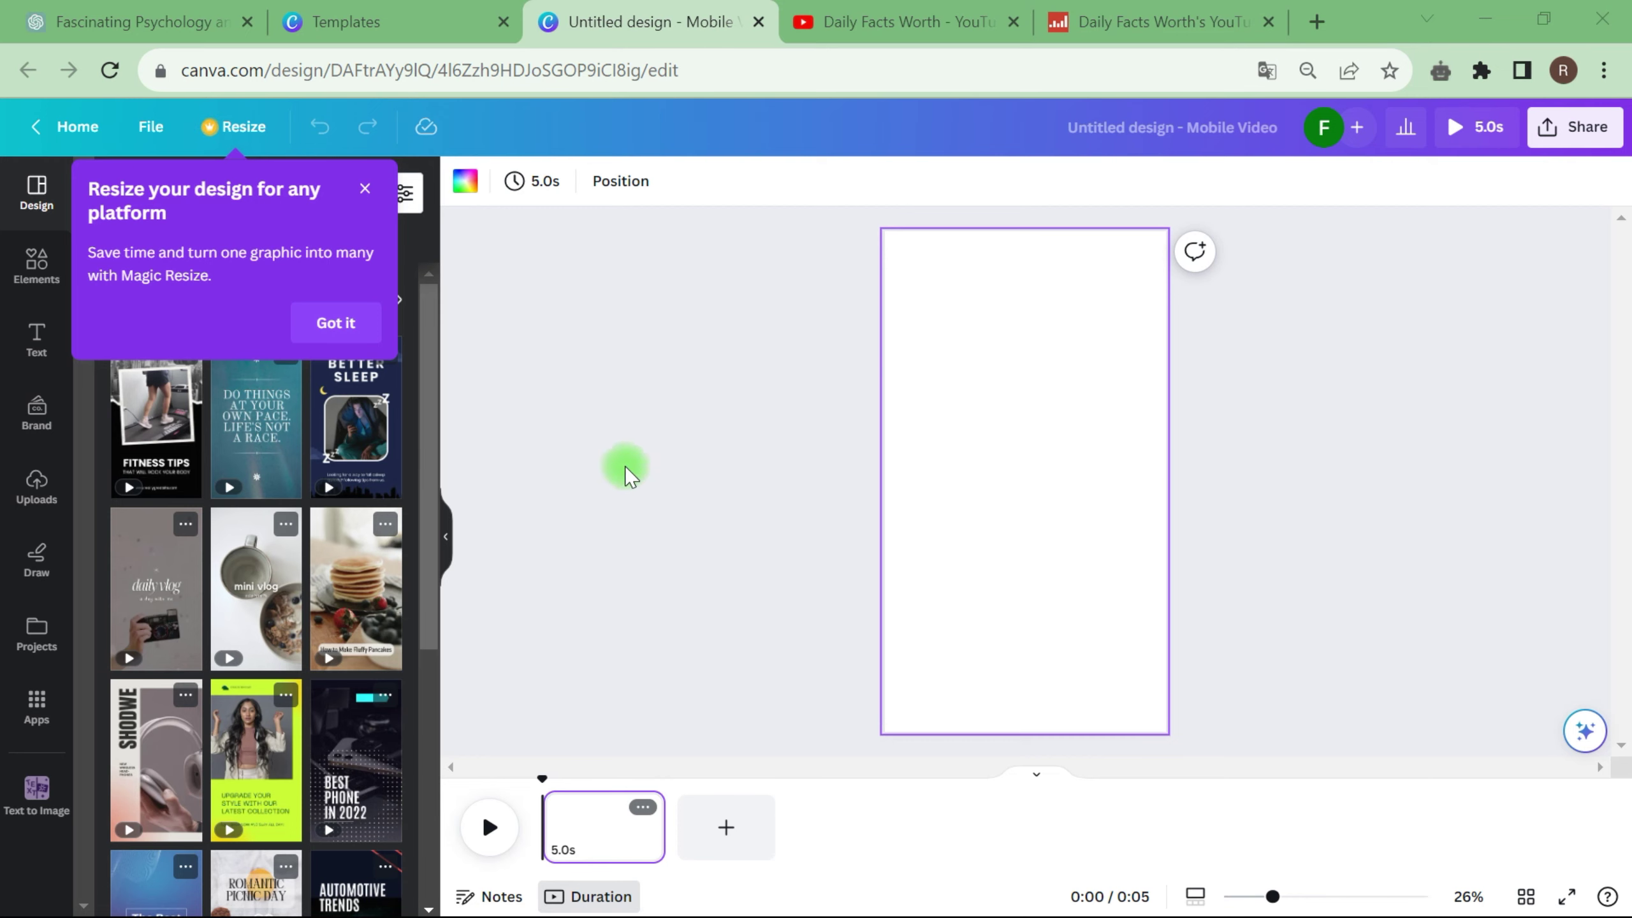
Show the Apps catalogue and dismiss the Resize tip
{"action": "left_click", "coordinate": [36, 719]}
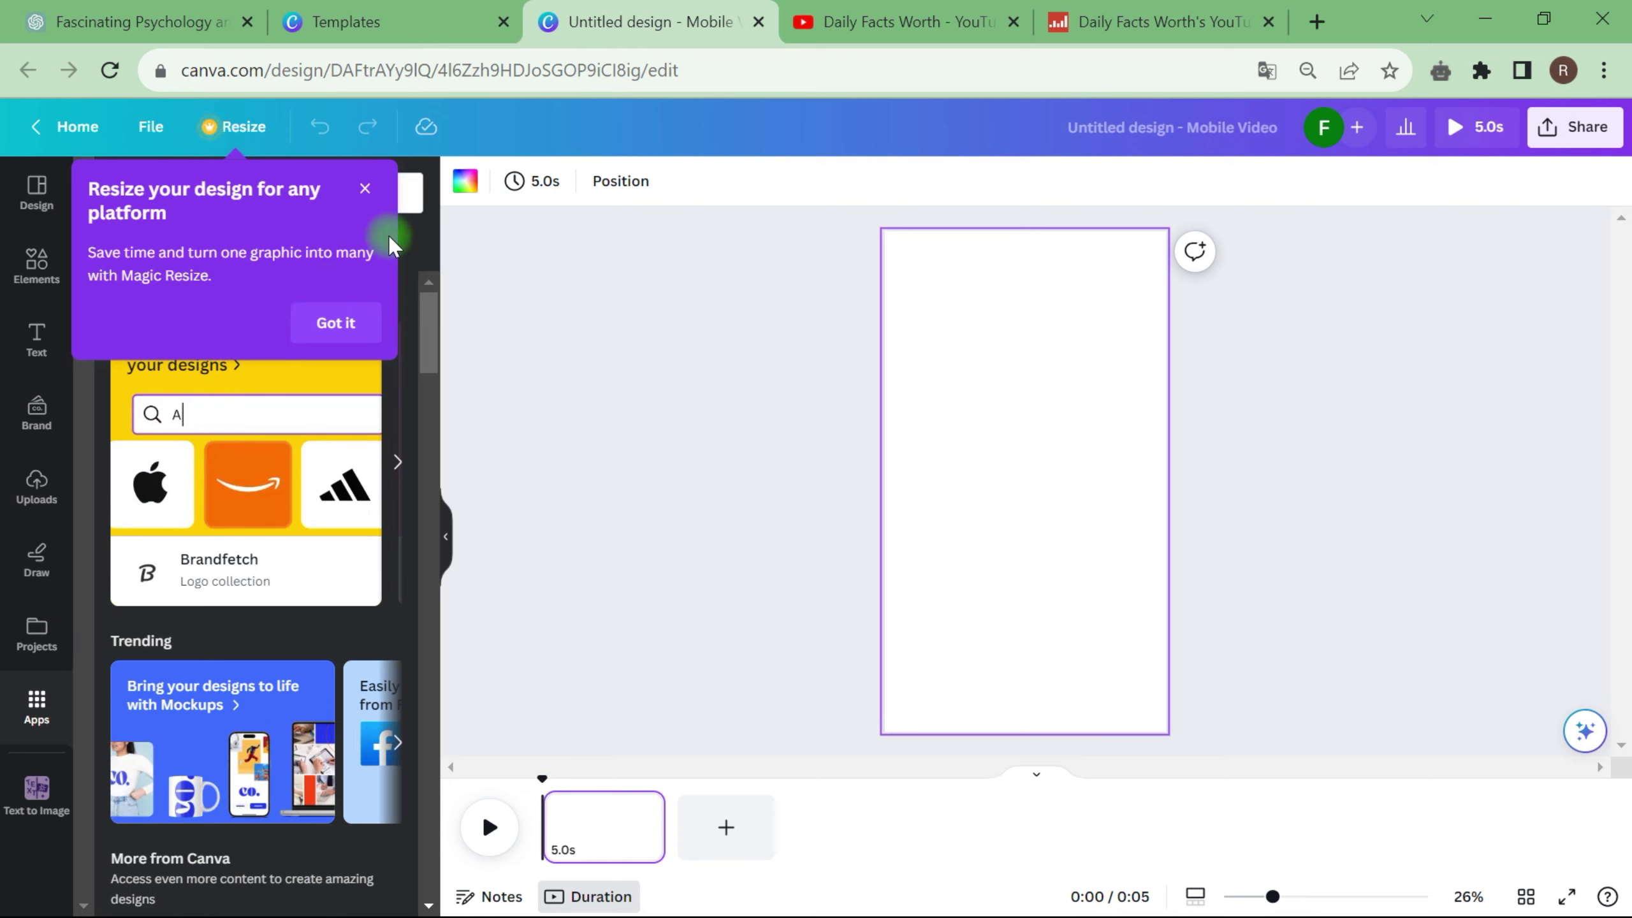
{"action": "left_click", "coordinate": [364, 188]}
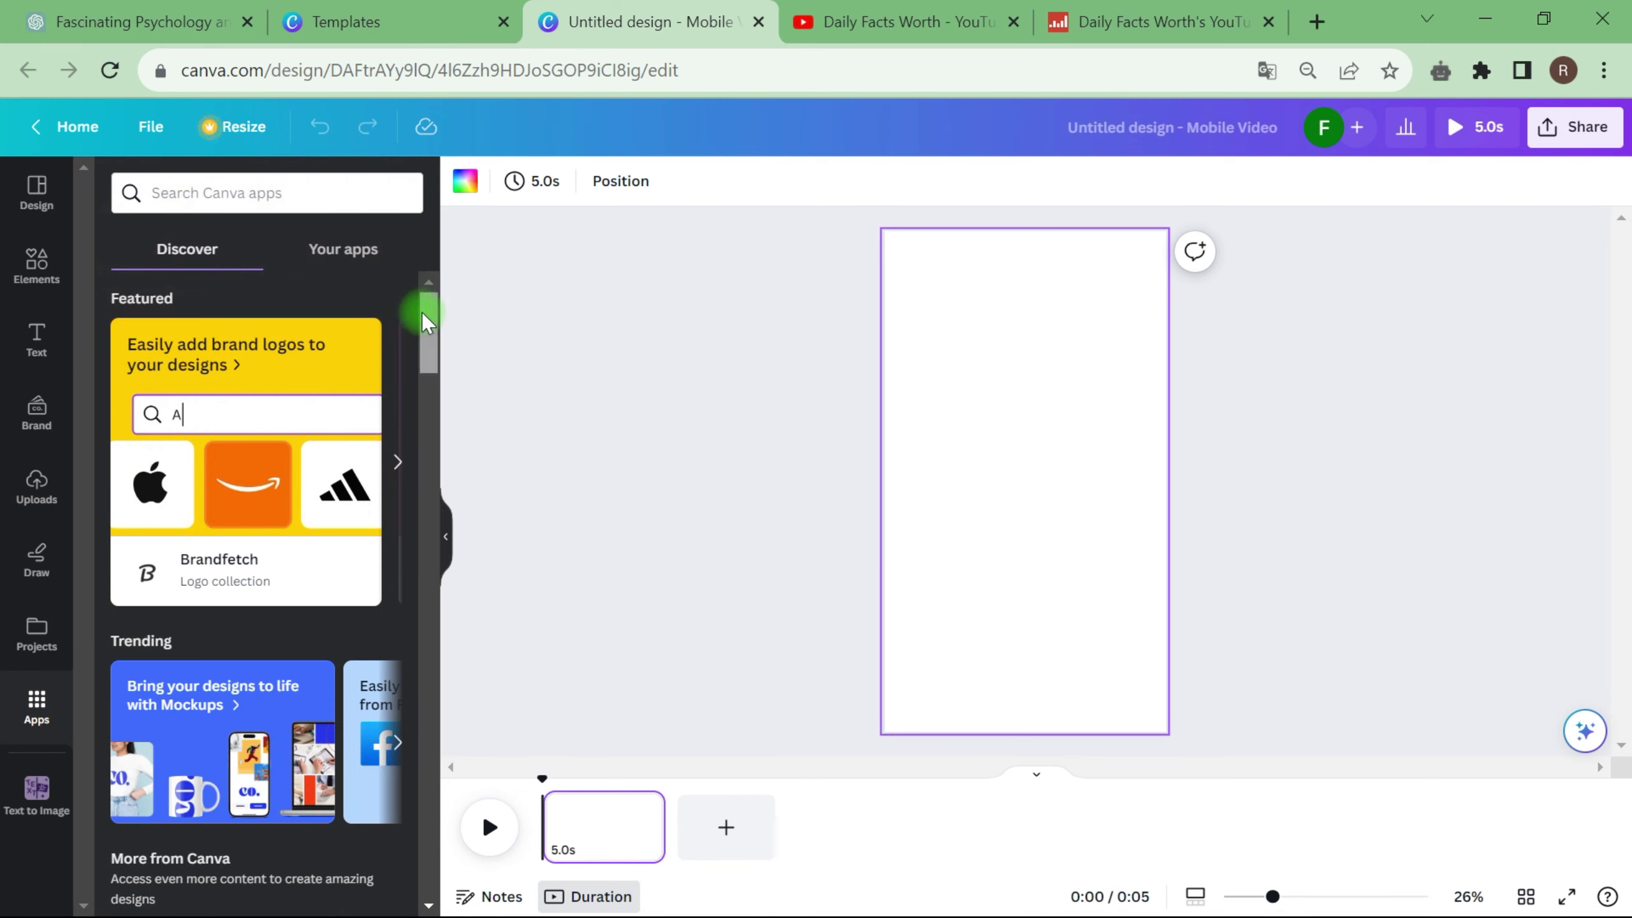
{"action": "left_click_drag", "start_coordinate": [421, 311], "coordinate": [416, 382]}
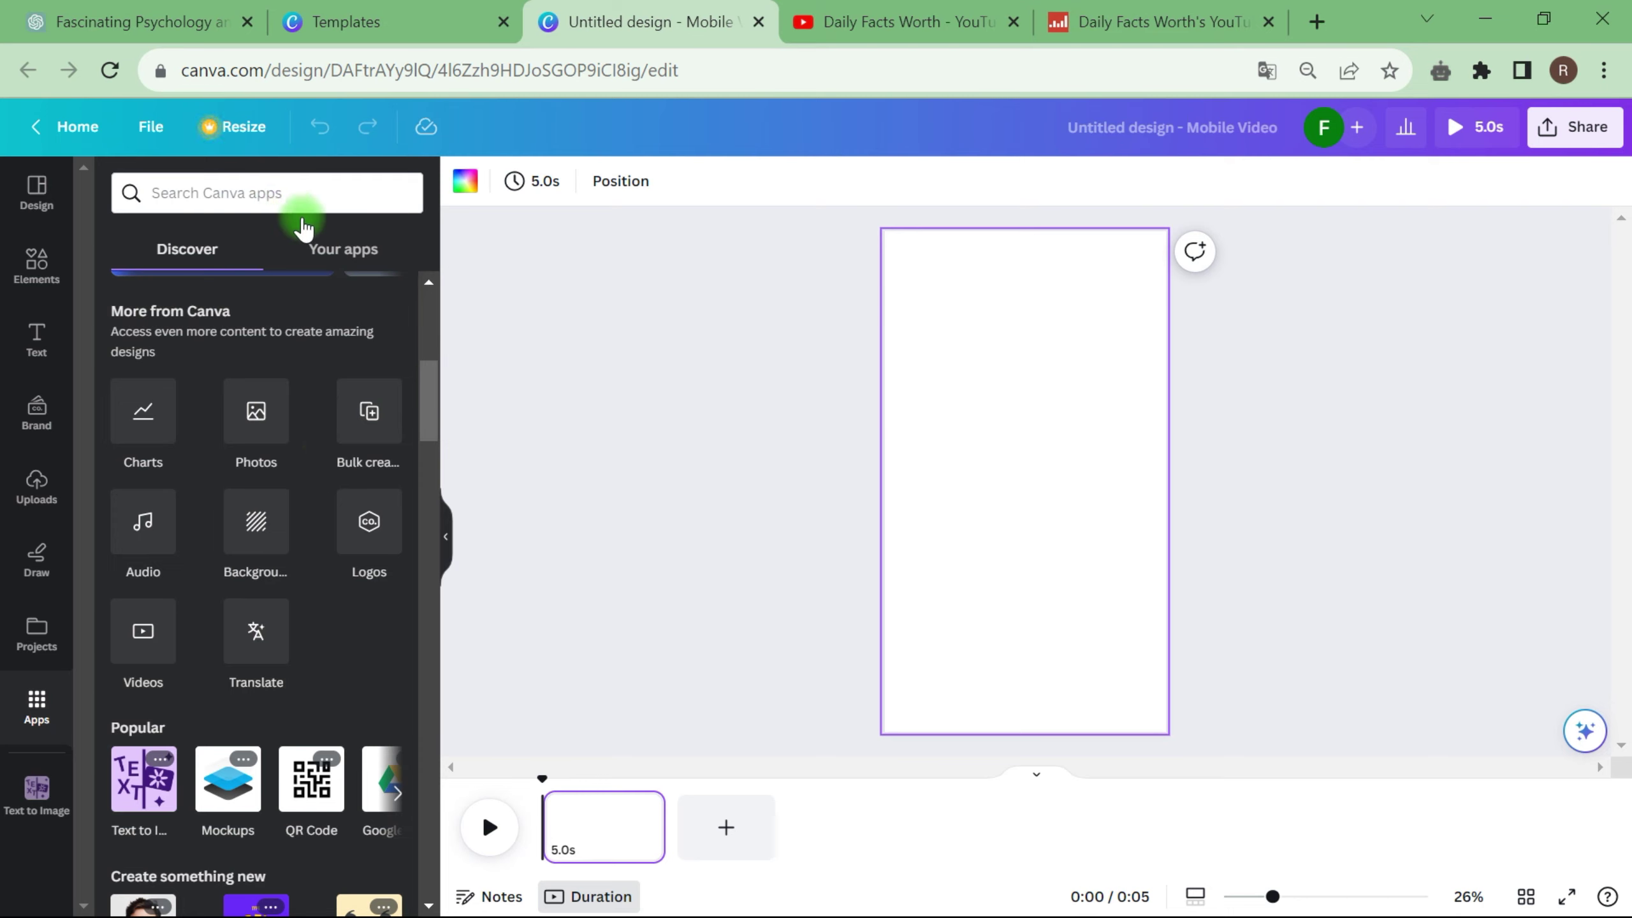
Search stock videos for 'sunset' and drop the one-minute sunset-over-sea clip onto the page
{"action": "left_click", "coordinate": [153, 640]}
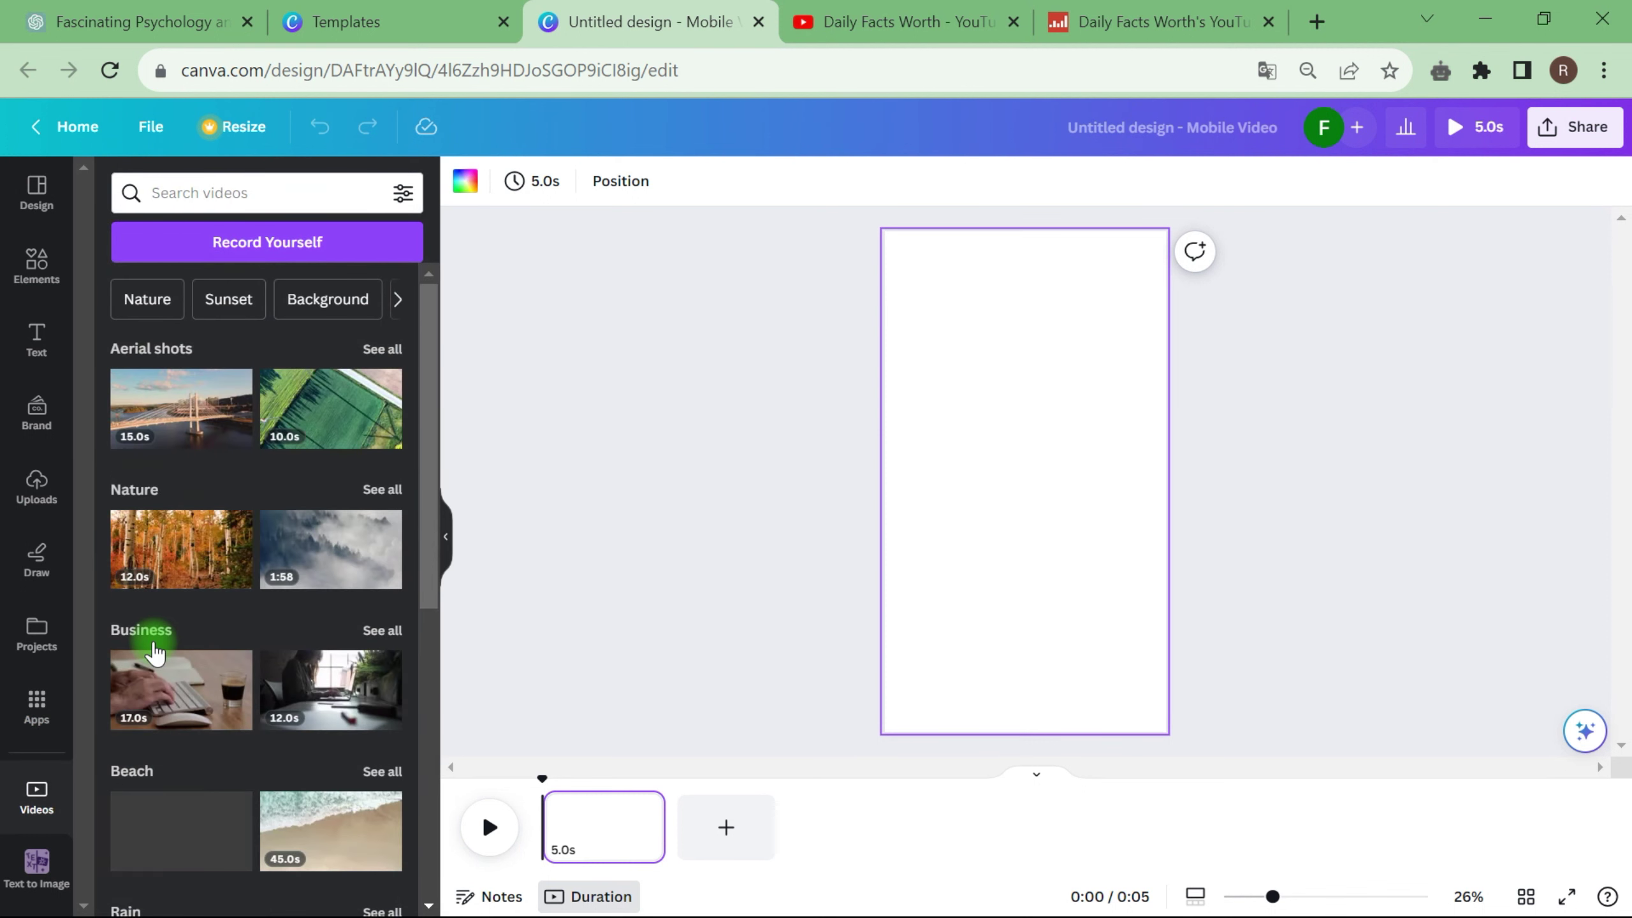
{"action": "left_click", "coordinate": [182, 179]}
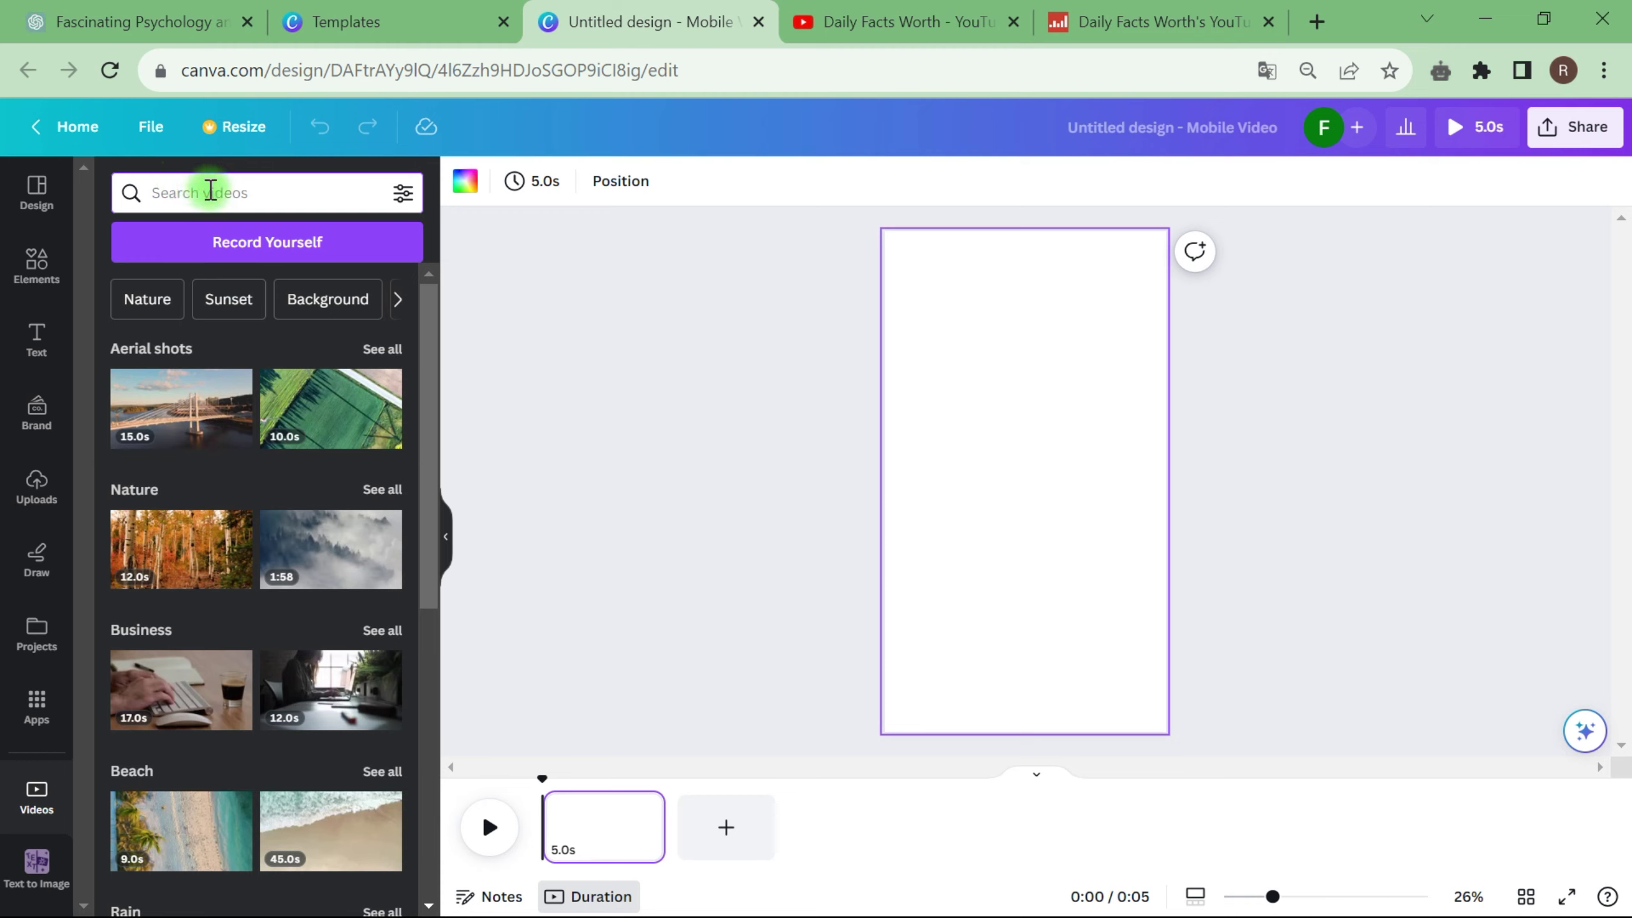
{"action": "type", "text": "sunset"}
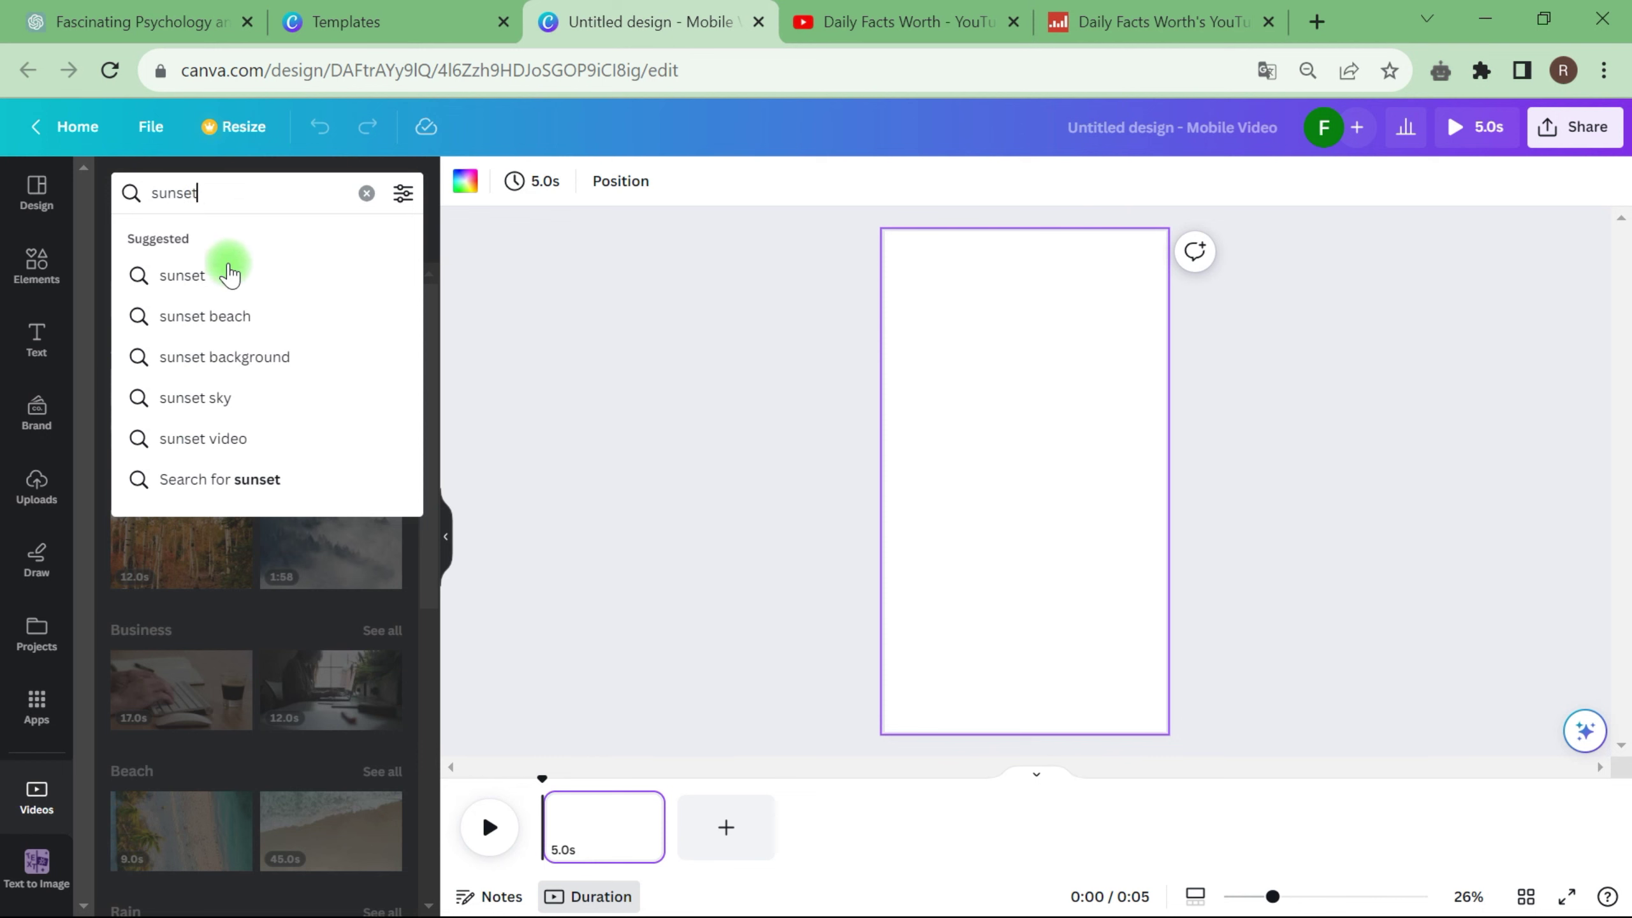
{"action": "left_click", "coordinate": [229, 276]}
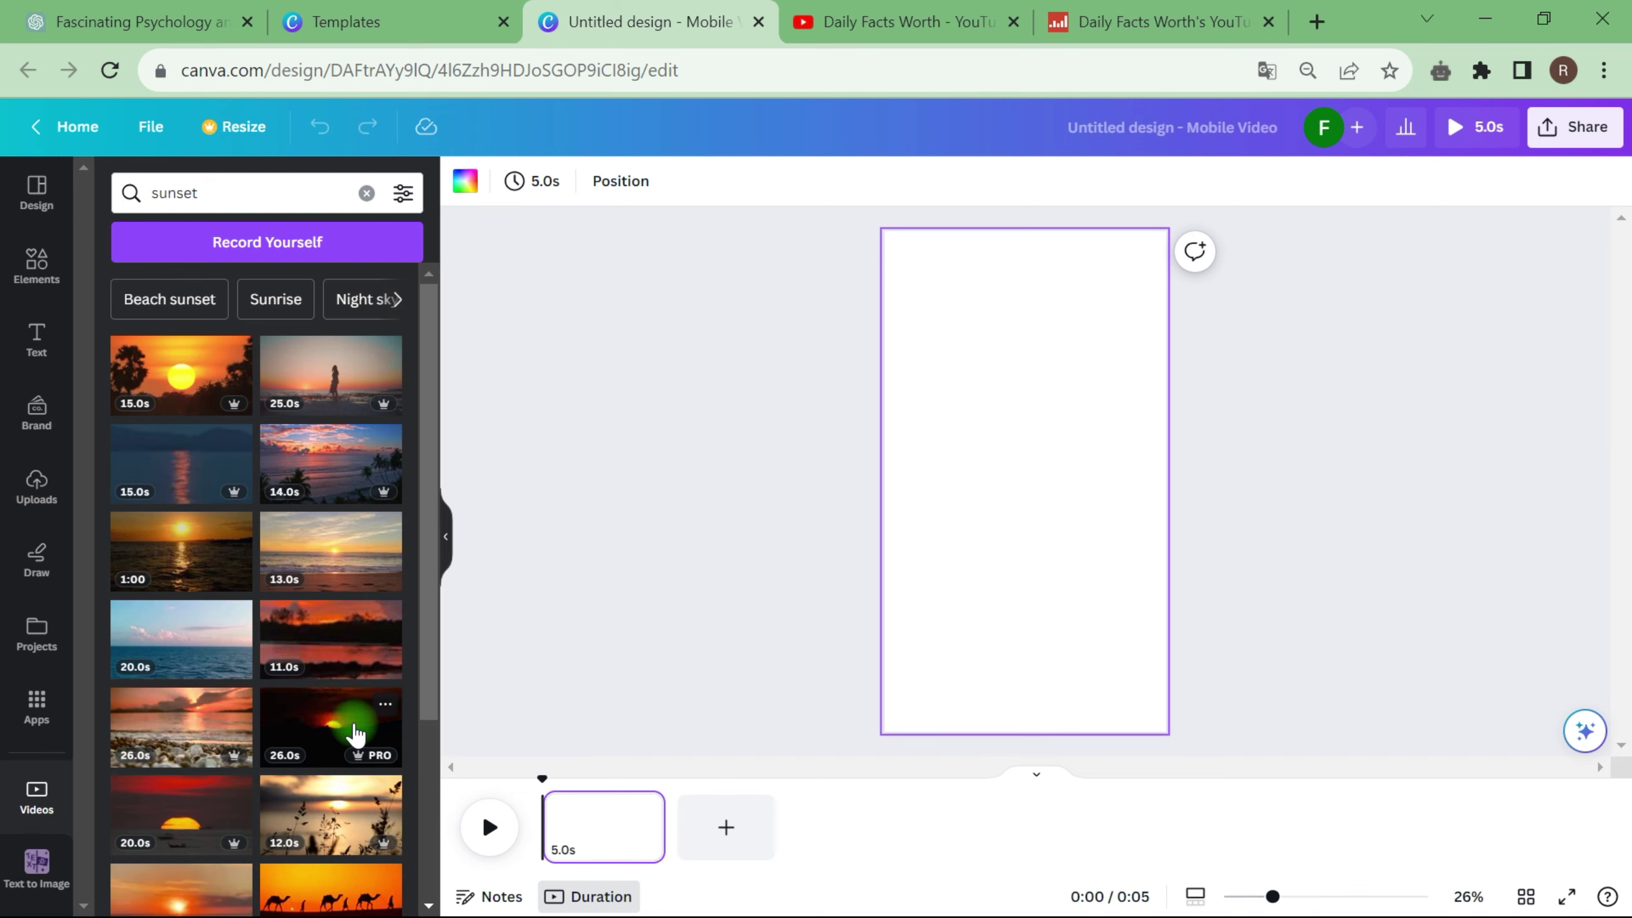
{"action": "right_click", "coordinate": [355, 733]}
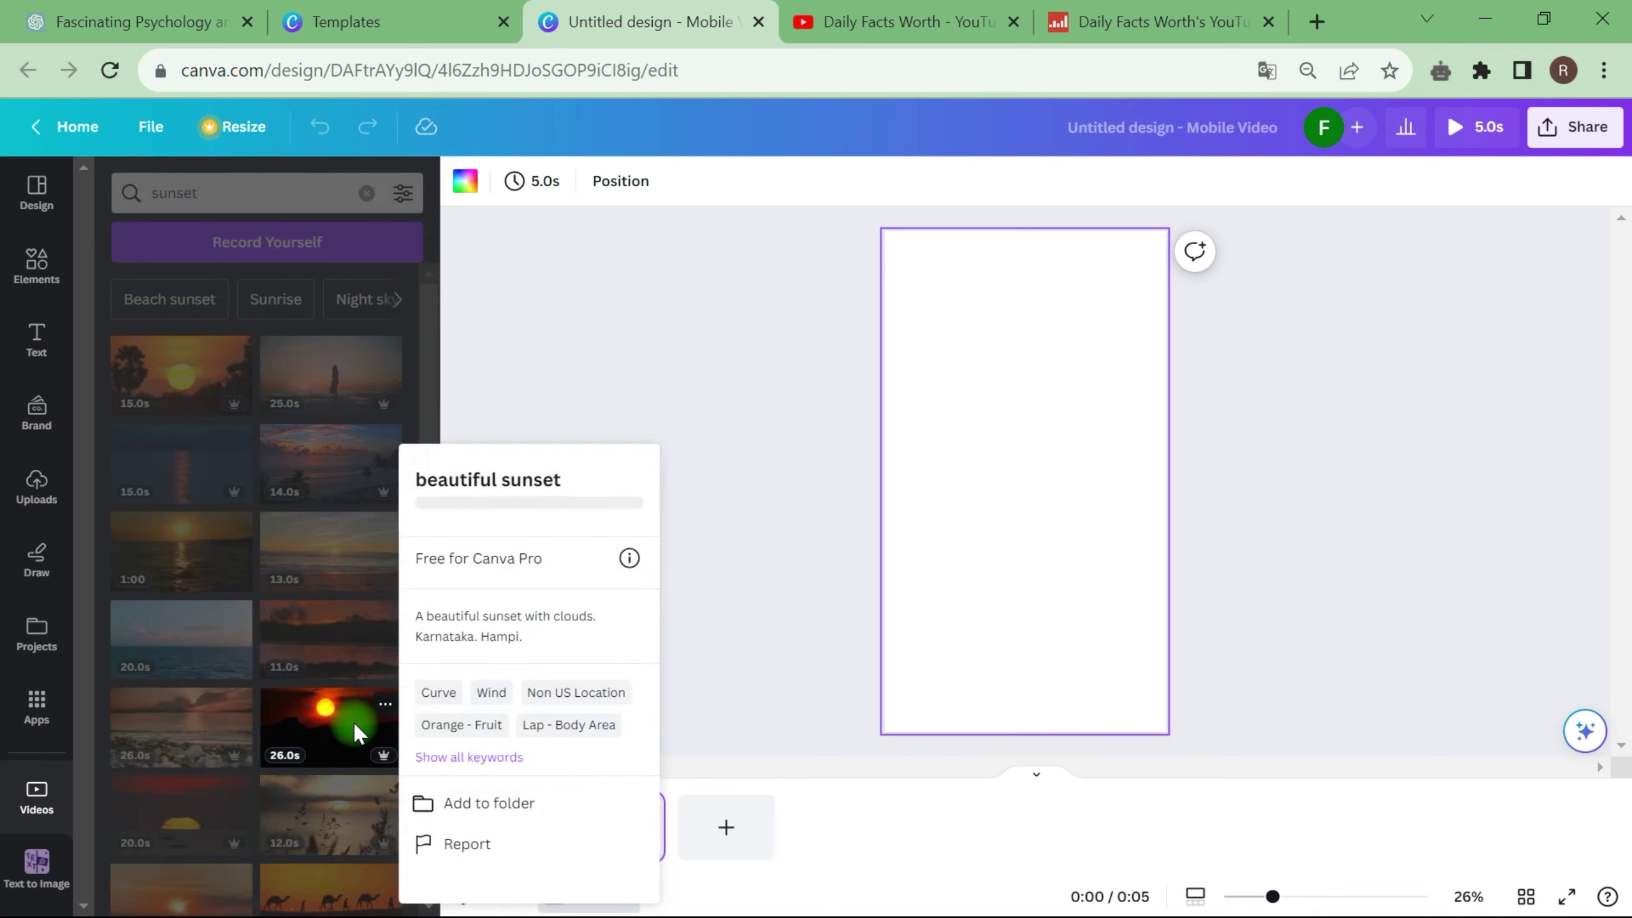
{"action": "left_click", "coordinate": [607, 324]}
{"action": "scroll", "coordinate": [315, 488], "scroll_direction": "down", "scroll_amount": 5}
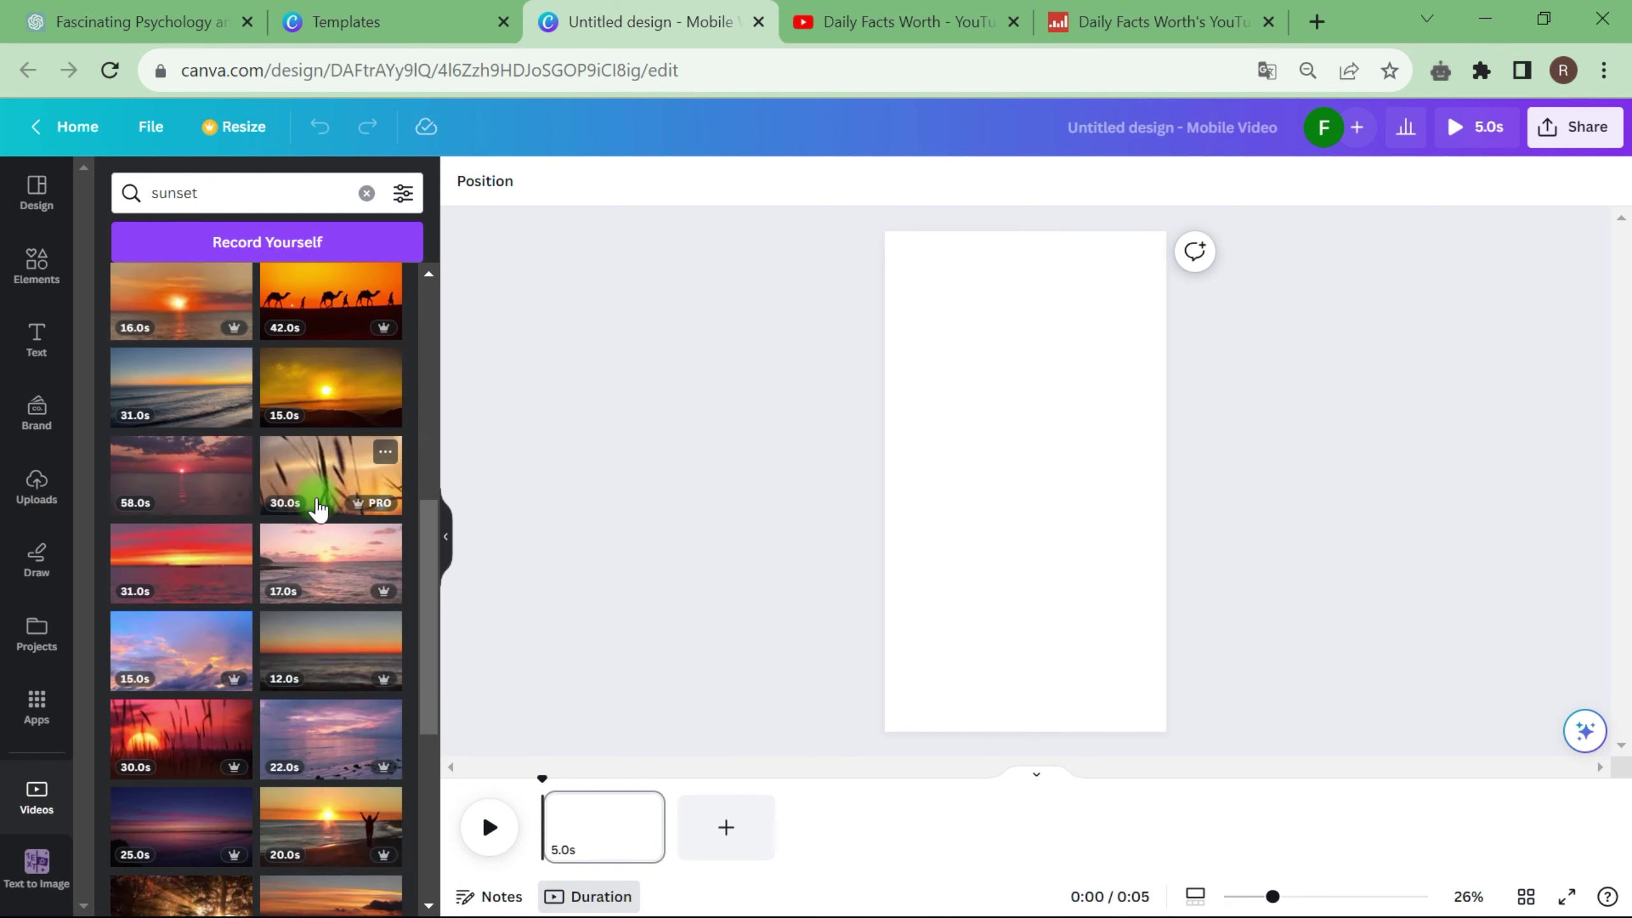
{"action": "scroll", "coordinate": [315, 508], "scroll_direction": "up", "scroll_amount": 10}
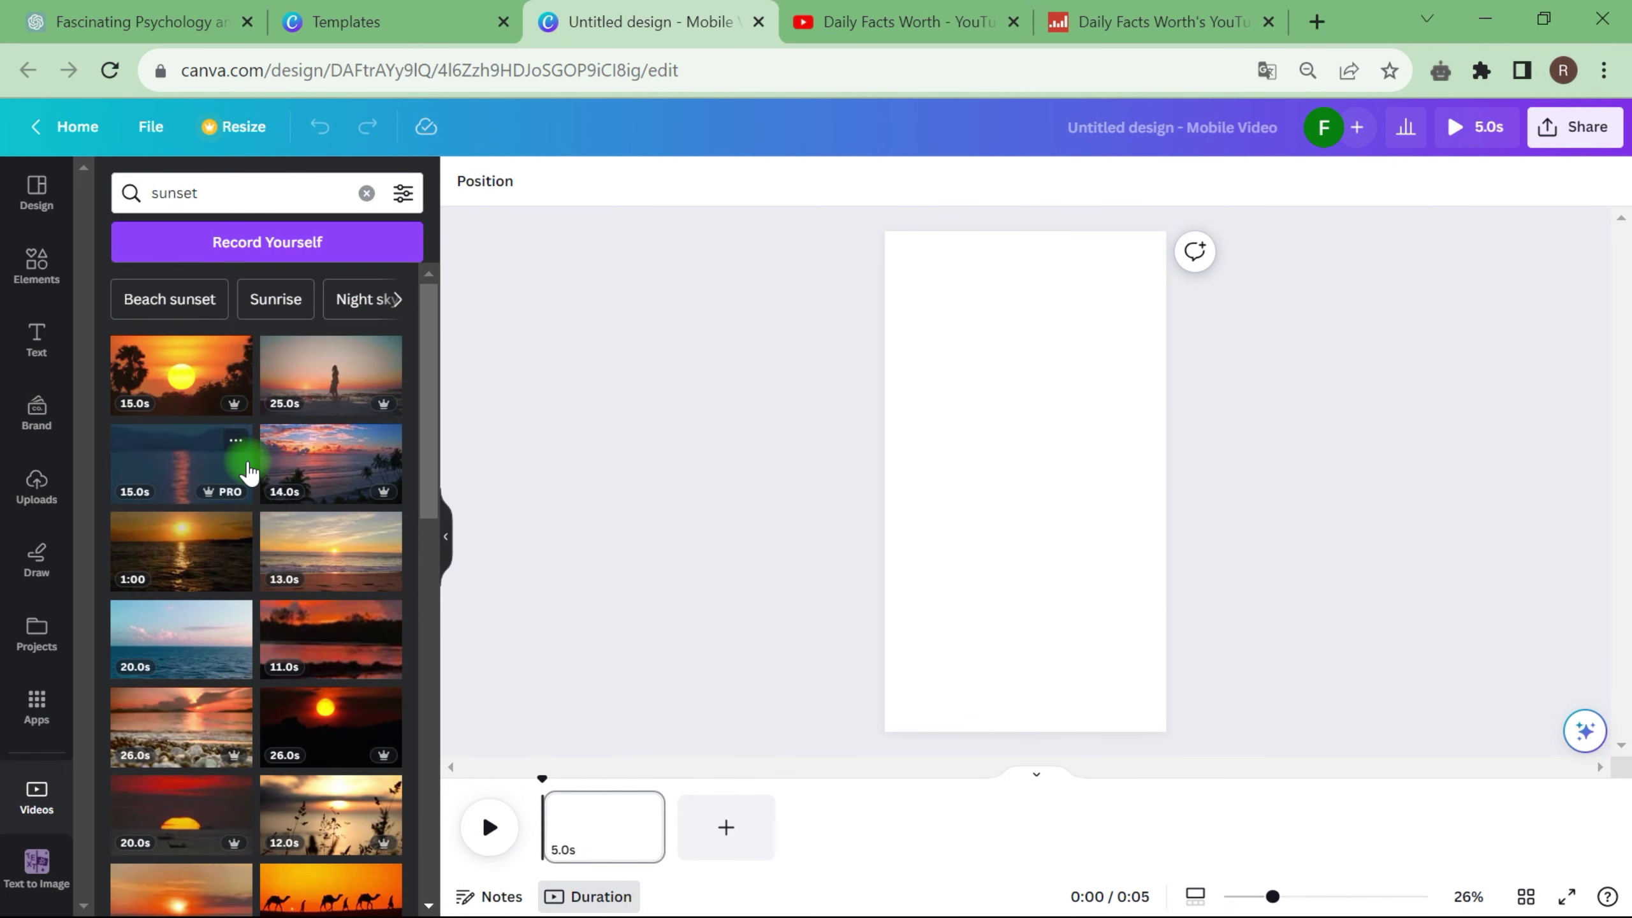
{"action": "left_click_drag", "start_coordinate": [170, 561], "coordinate": [900, 408]}
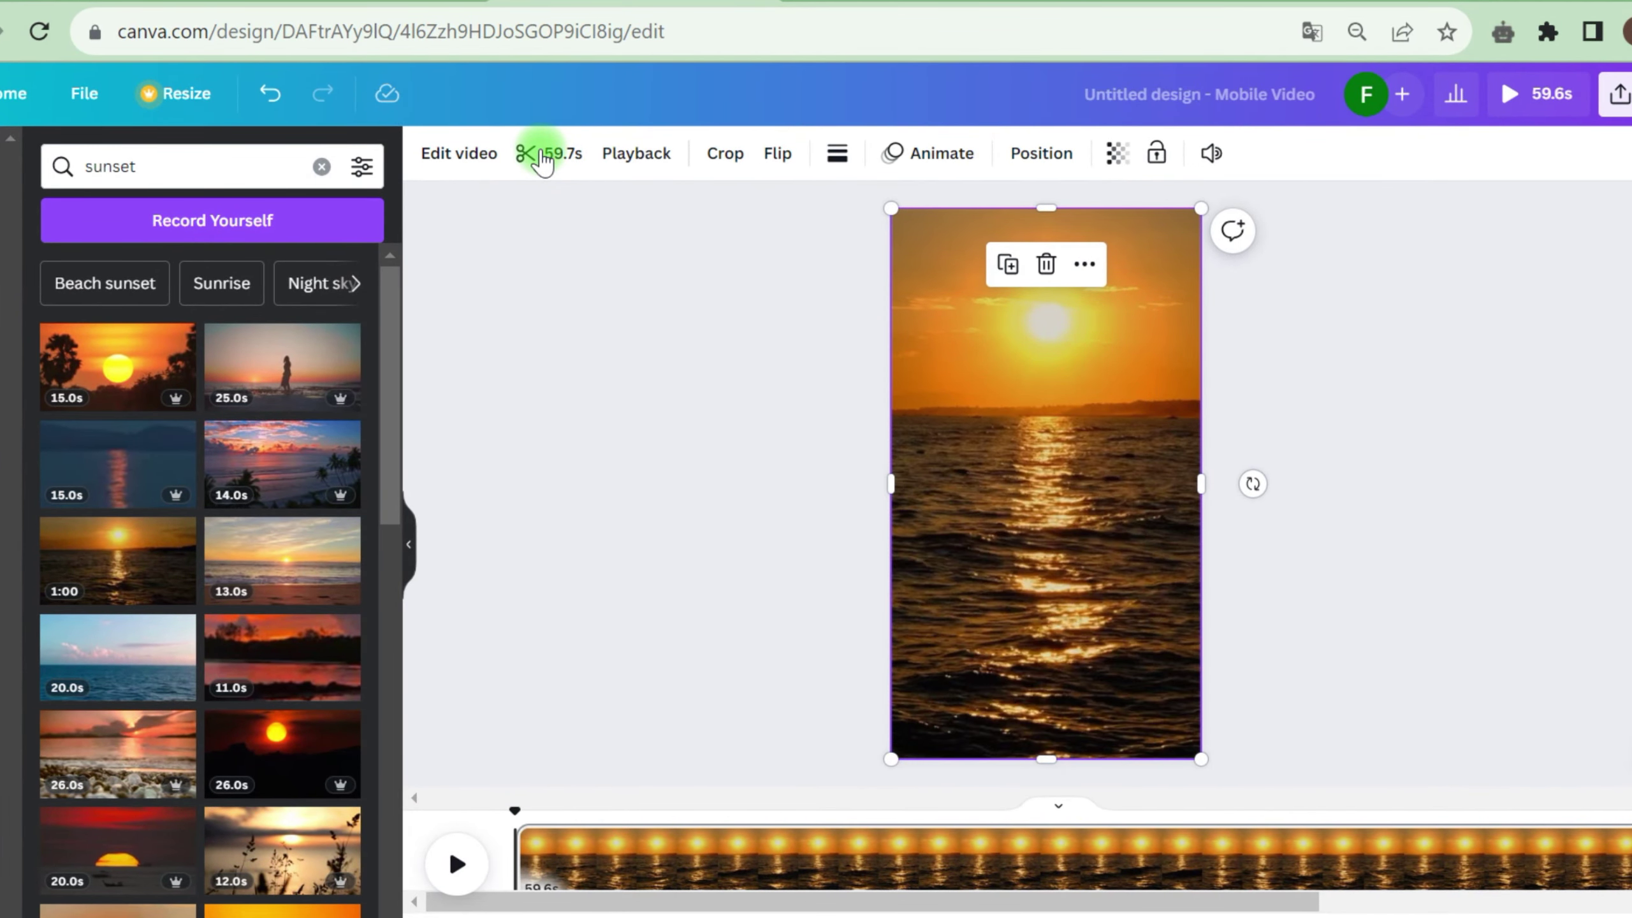
Trim the sunset clip to 6.0 seconds
{"action": "left_click", "coordinate": [543, 160]}
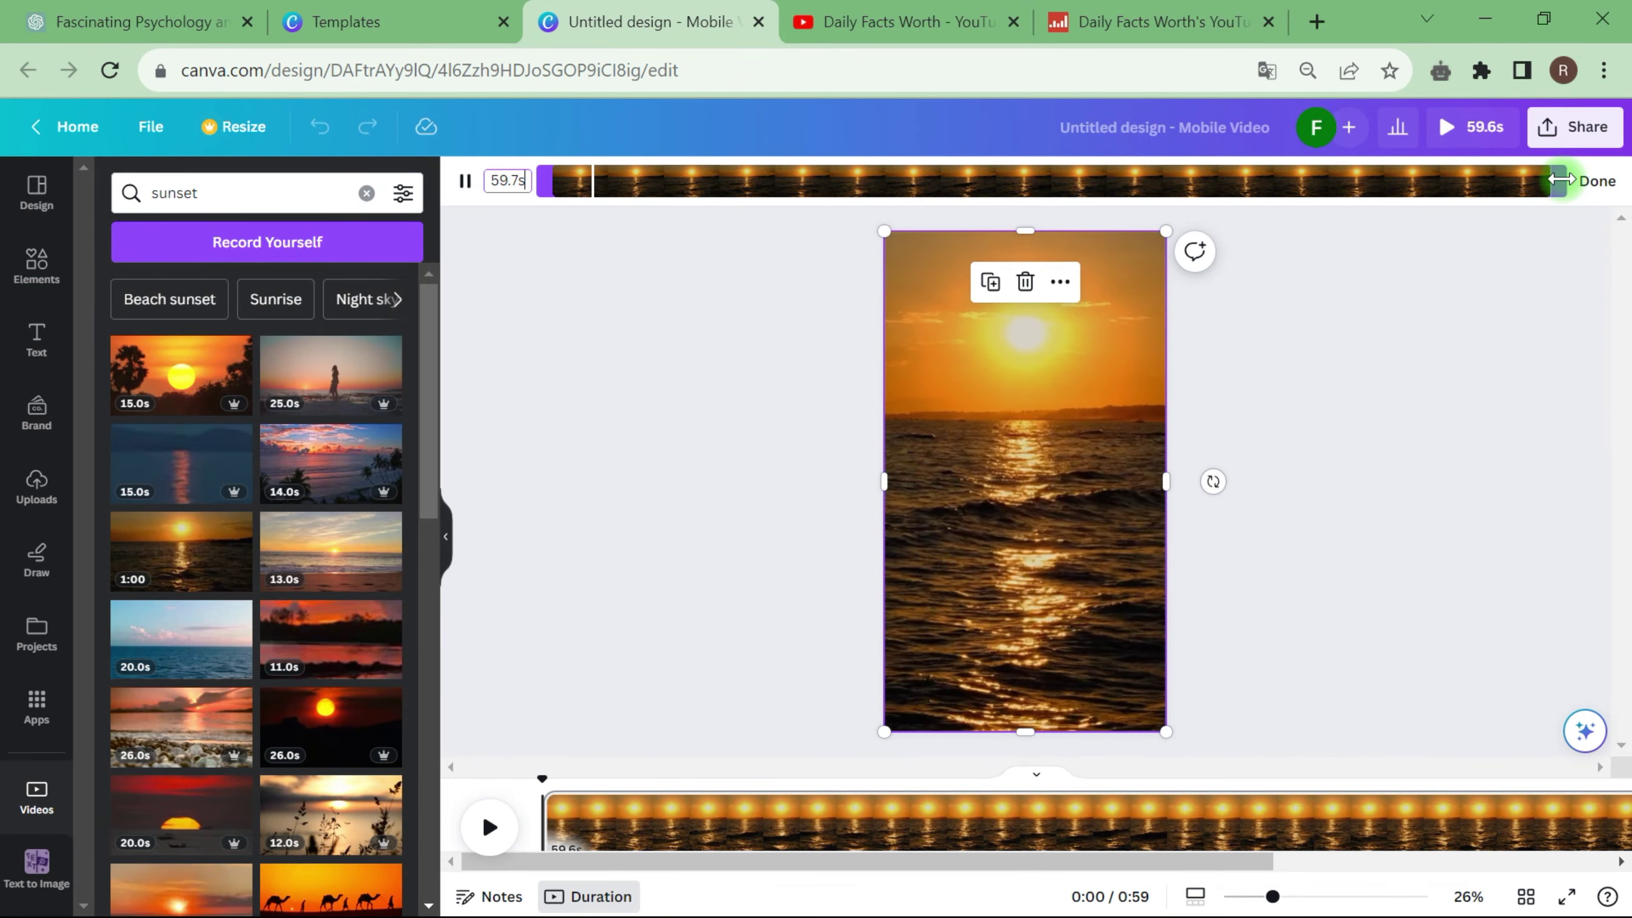
{"action": "left_click_drag", "start_coordinate": [1619, 152], "coordinate": [659, 180]}
{"action": "left_click", "coordinate": [494, 182]}
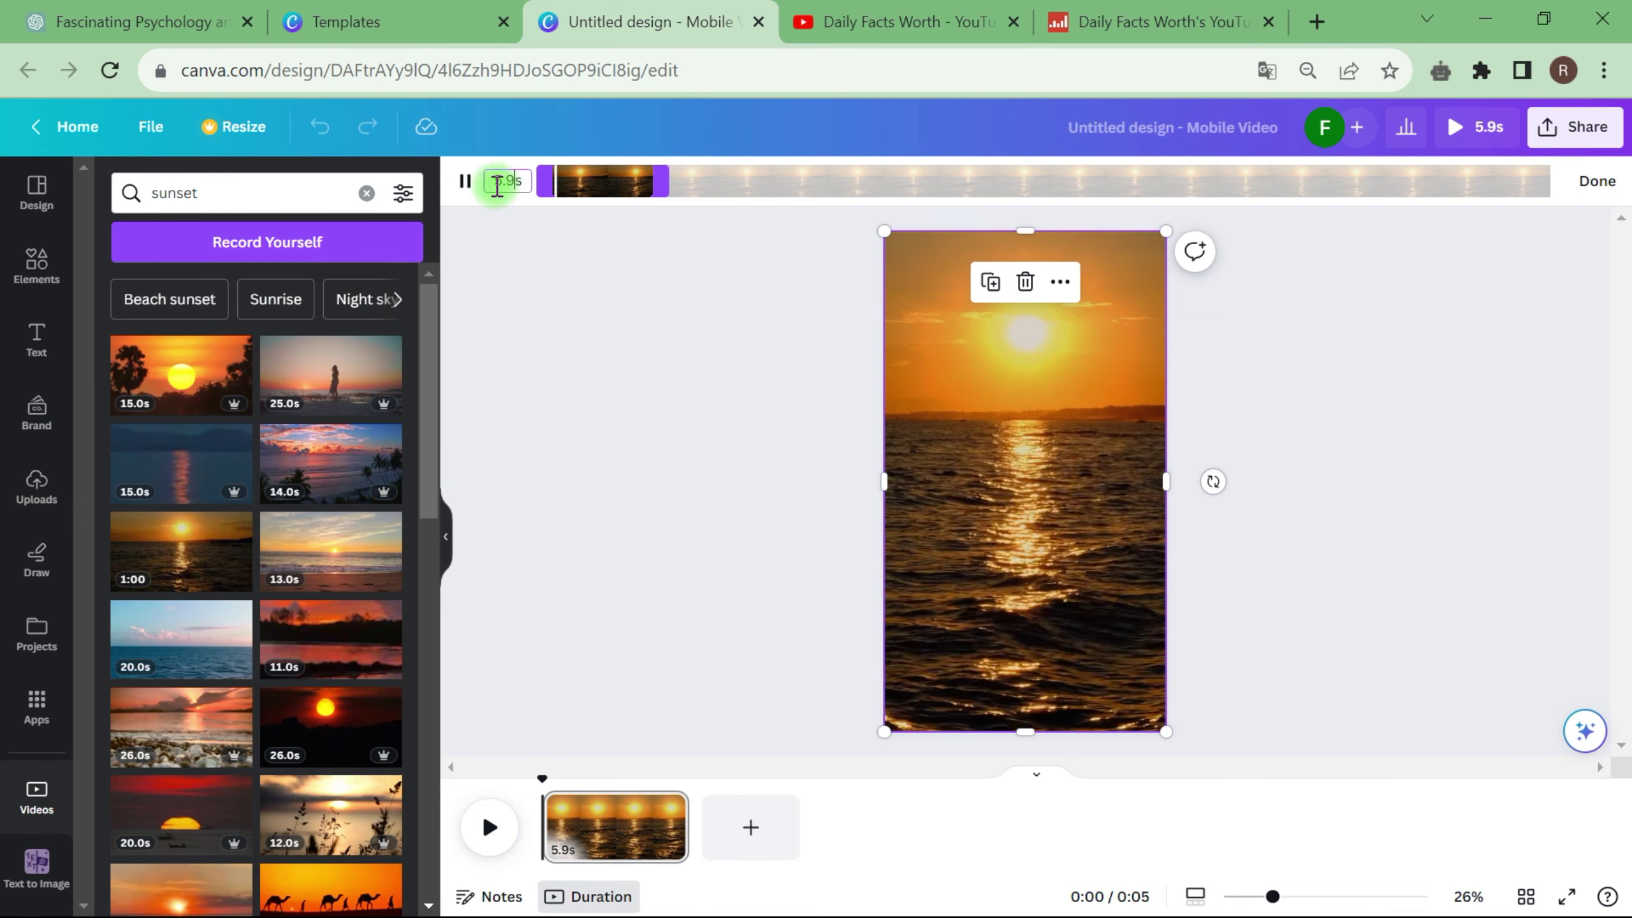
{"action": "type", "text": "6."}
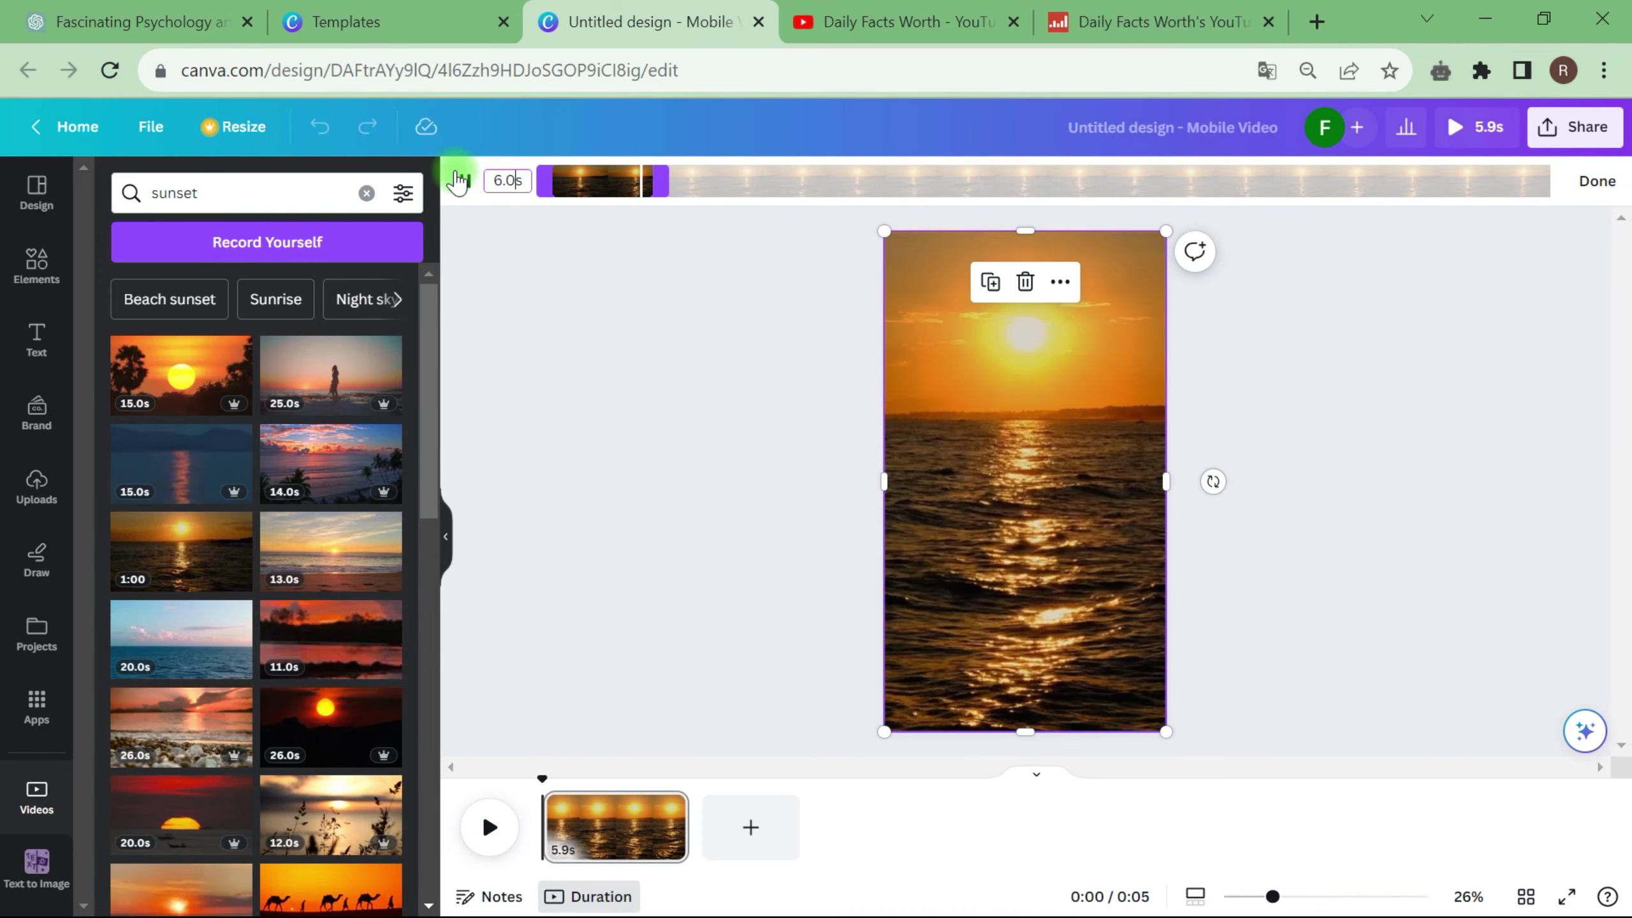
{"action": "type", "text": "0"}
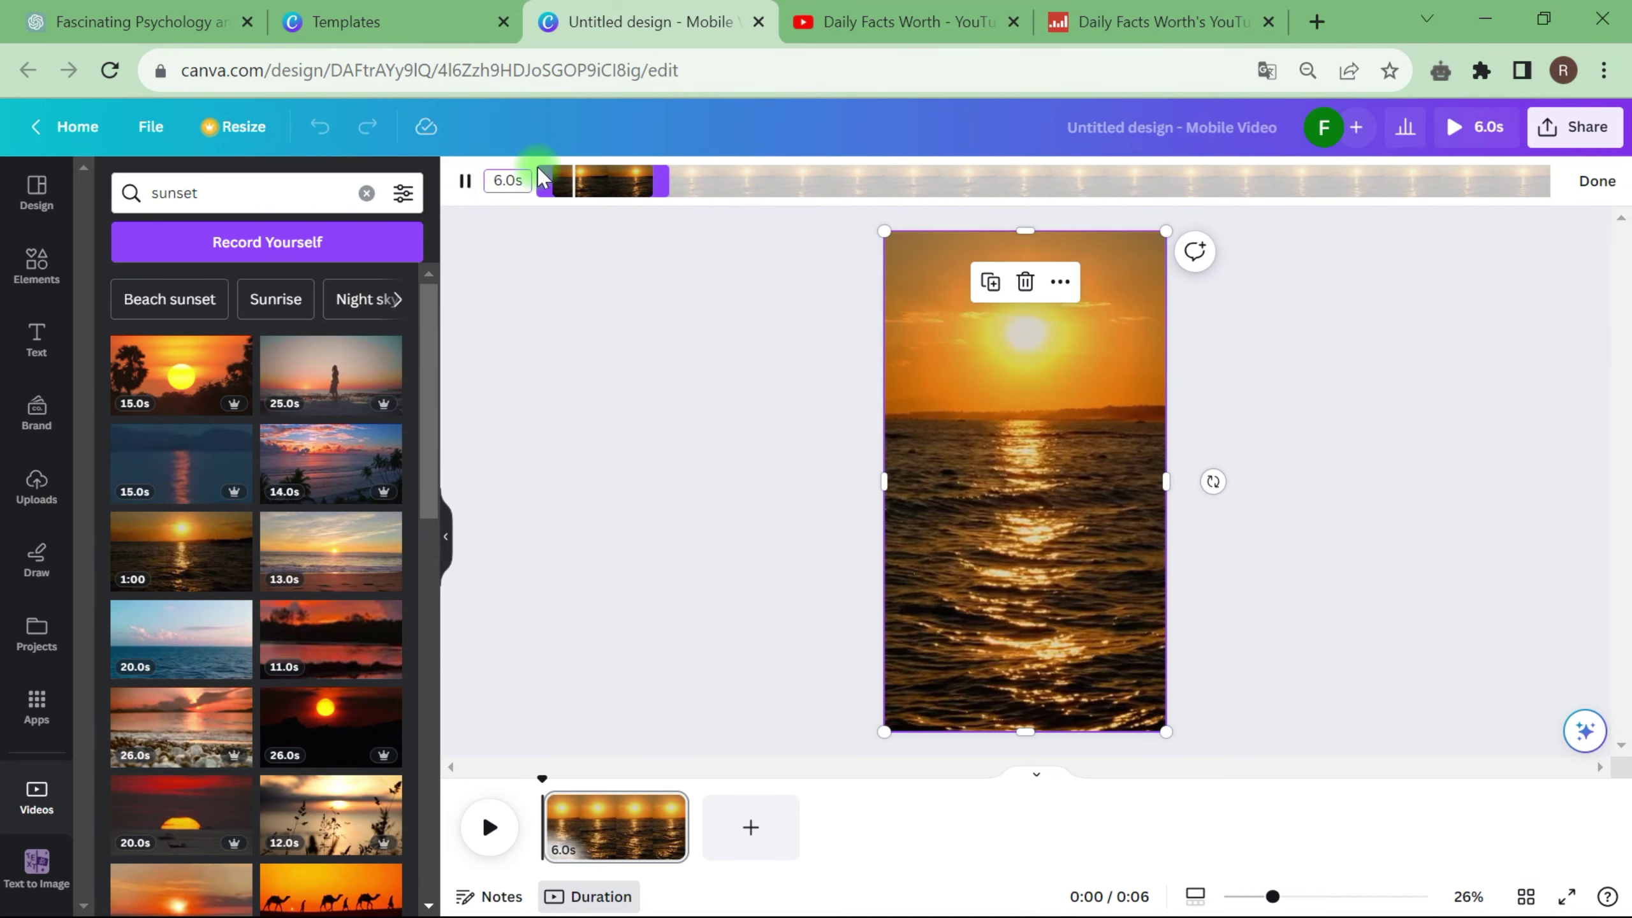
{"action": "left_click", "coordinate": [615, 288]}
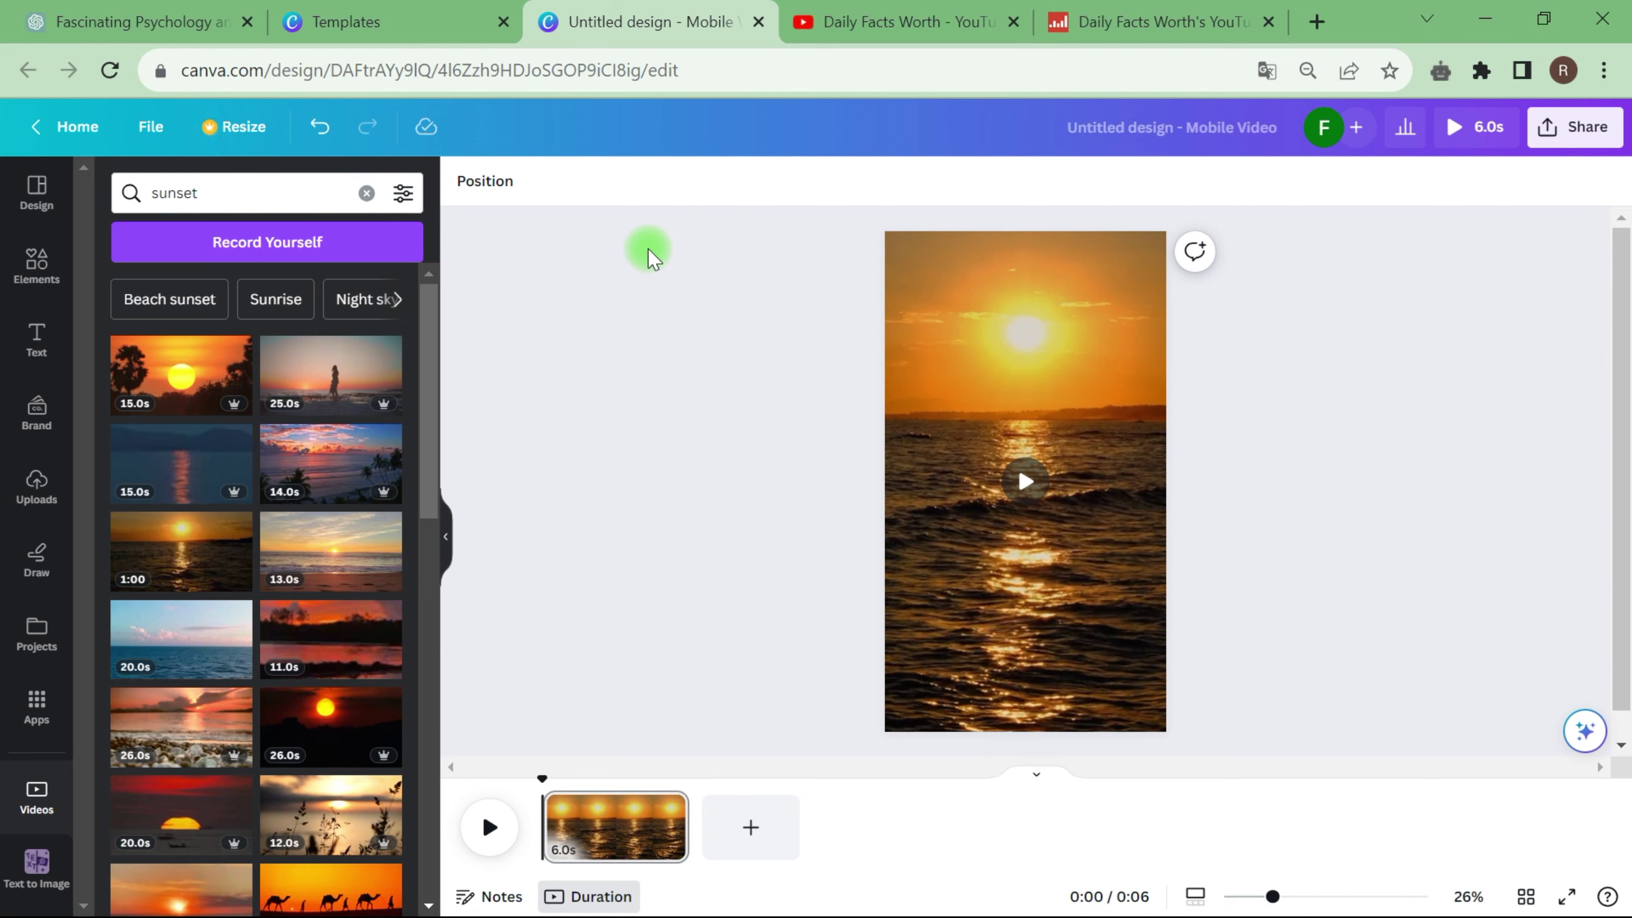
Mute the sunset video by setting its volume to 0
{"action": "left_click", "coordinate": [1048, 352]}
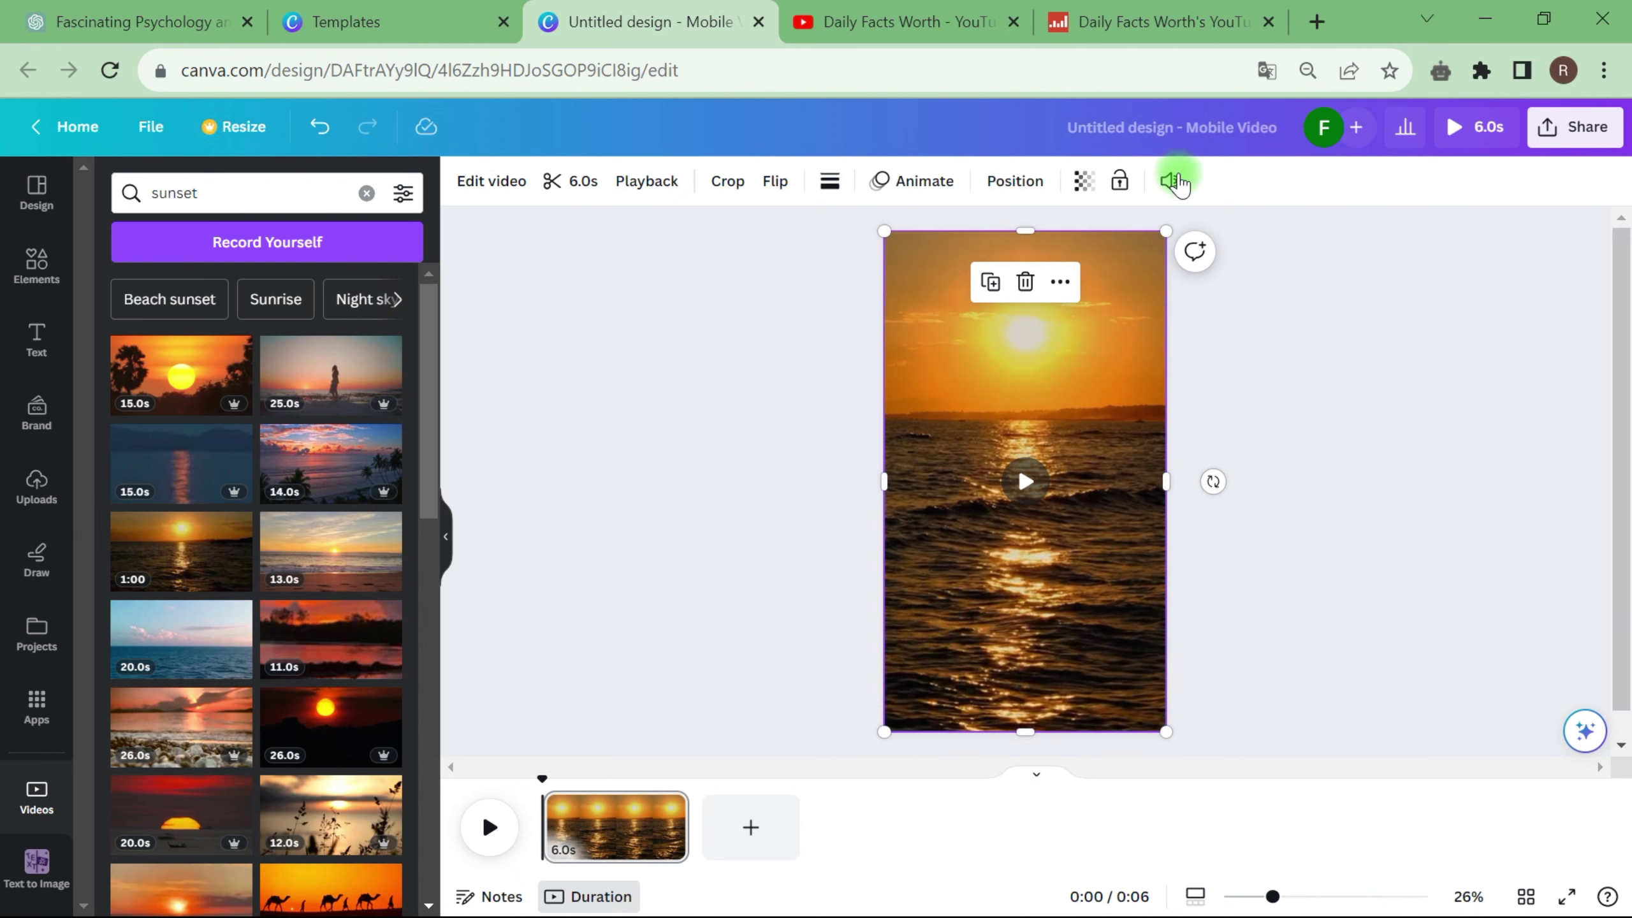
{"action": "left_click", "coordinate": [1170, 181]}
{"action": "left_click_drag", "start_coordinate": [1098, 288], "coordinate": [589, 285]}
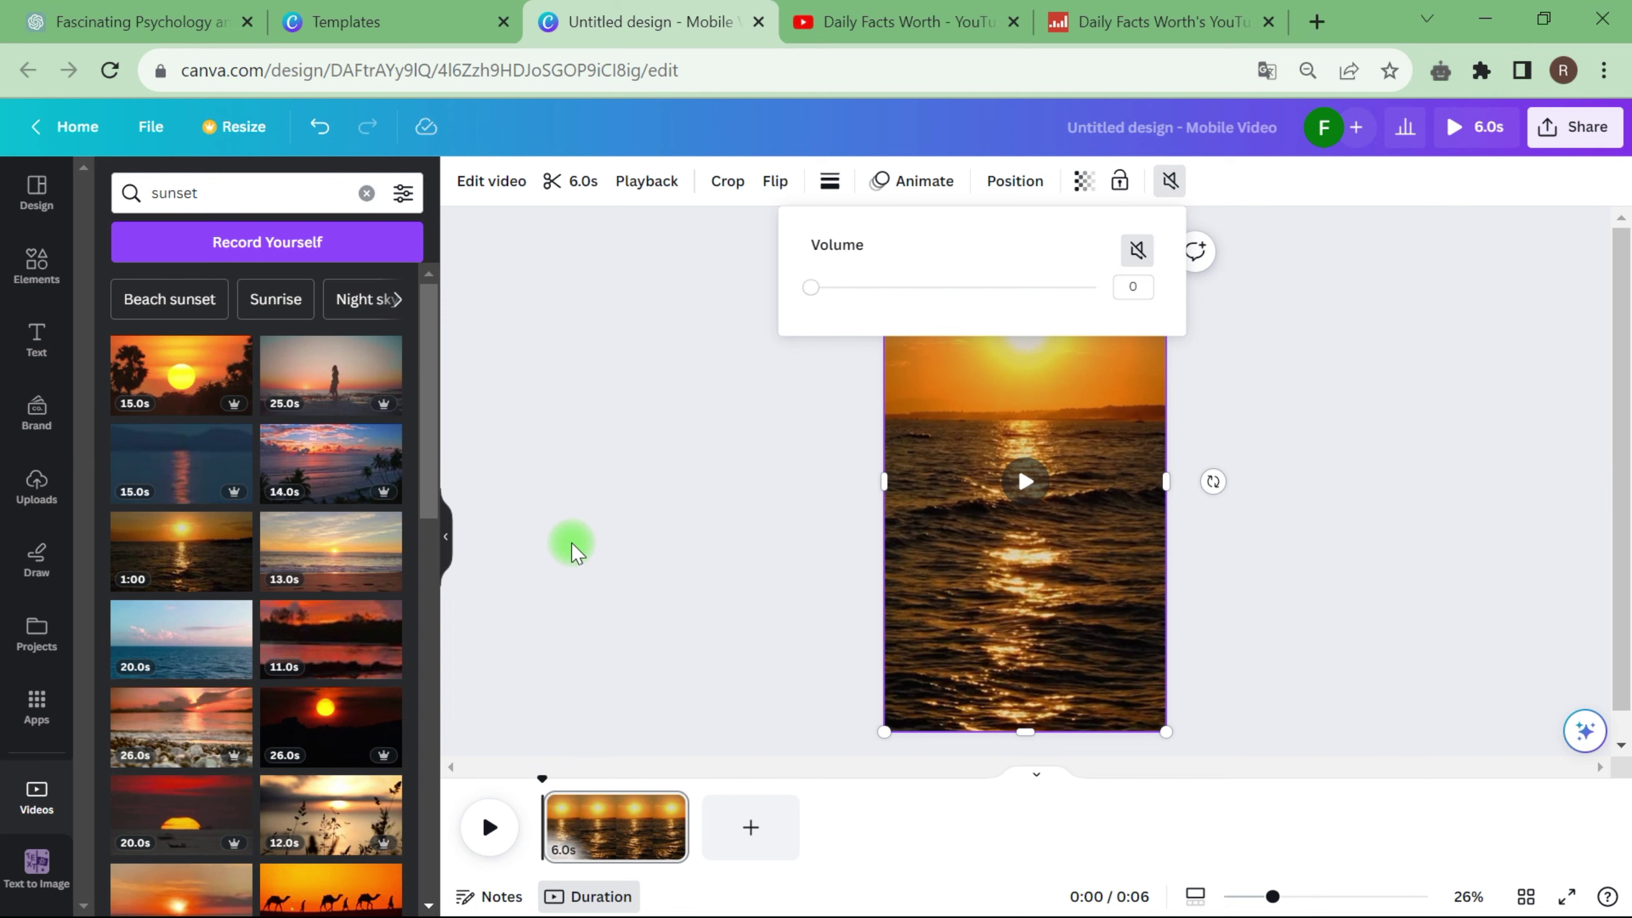
{"action": "left_click", "coordinate": [594, 522]}
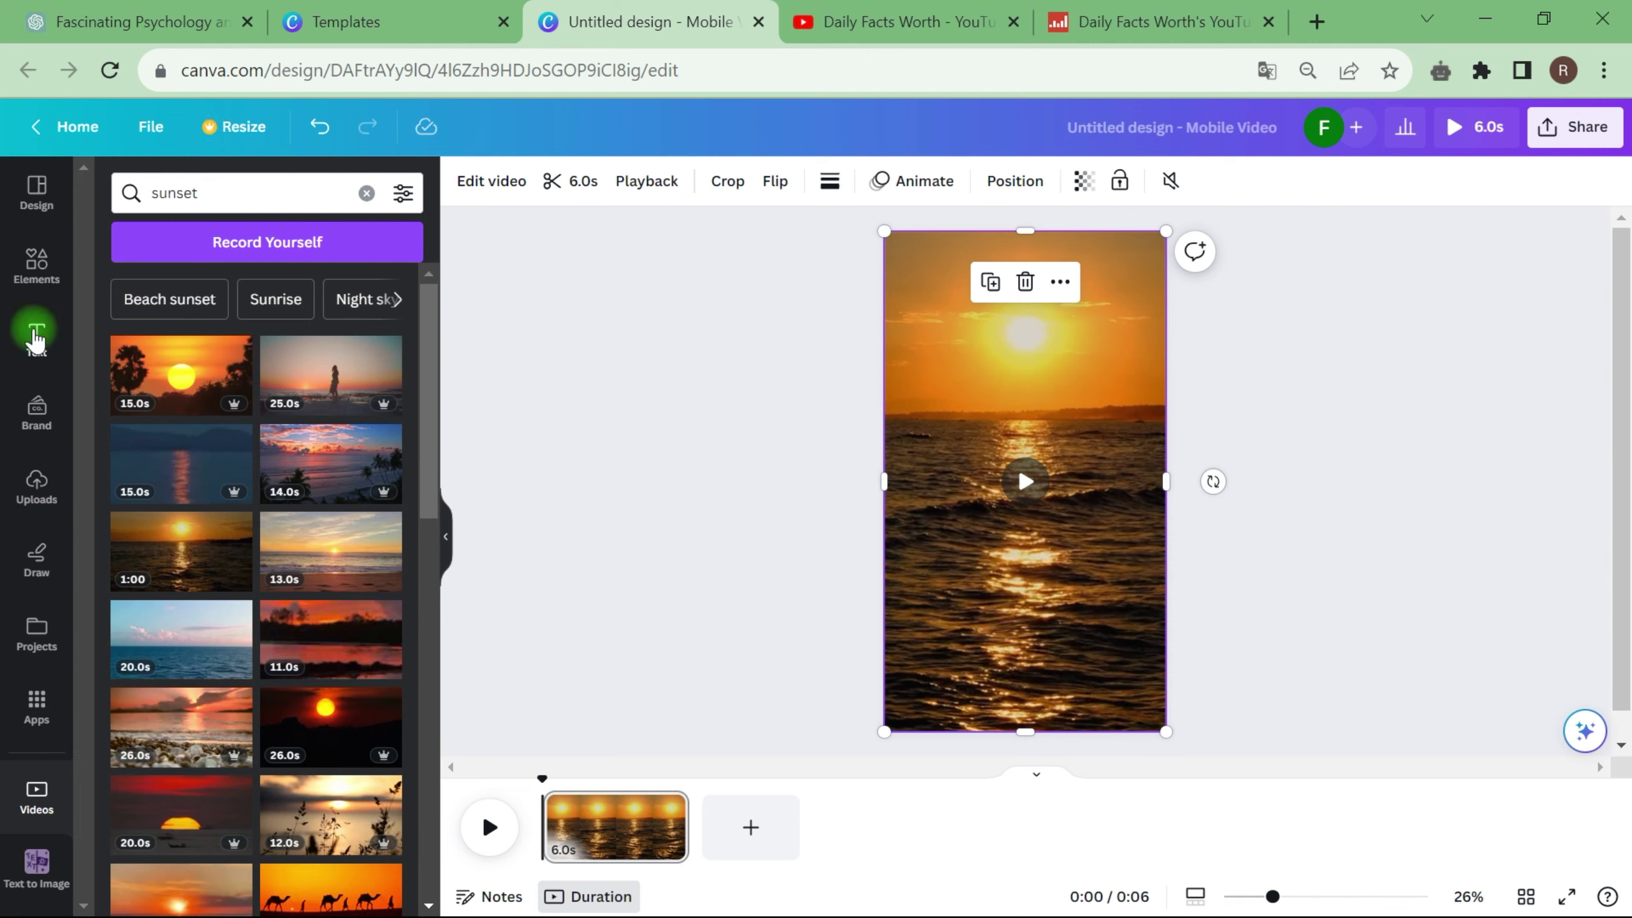
Add a heading reading 'TOPIC' and move it up onto the sun
{"action": "left_click", "coordinate": [36, 335]}
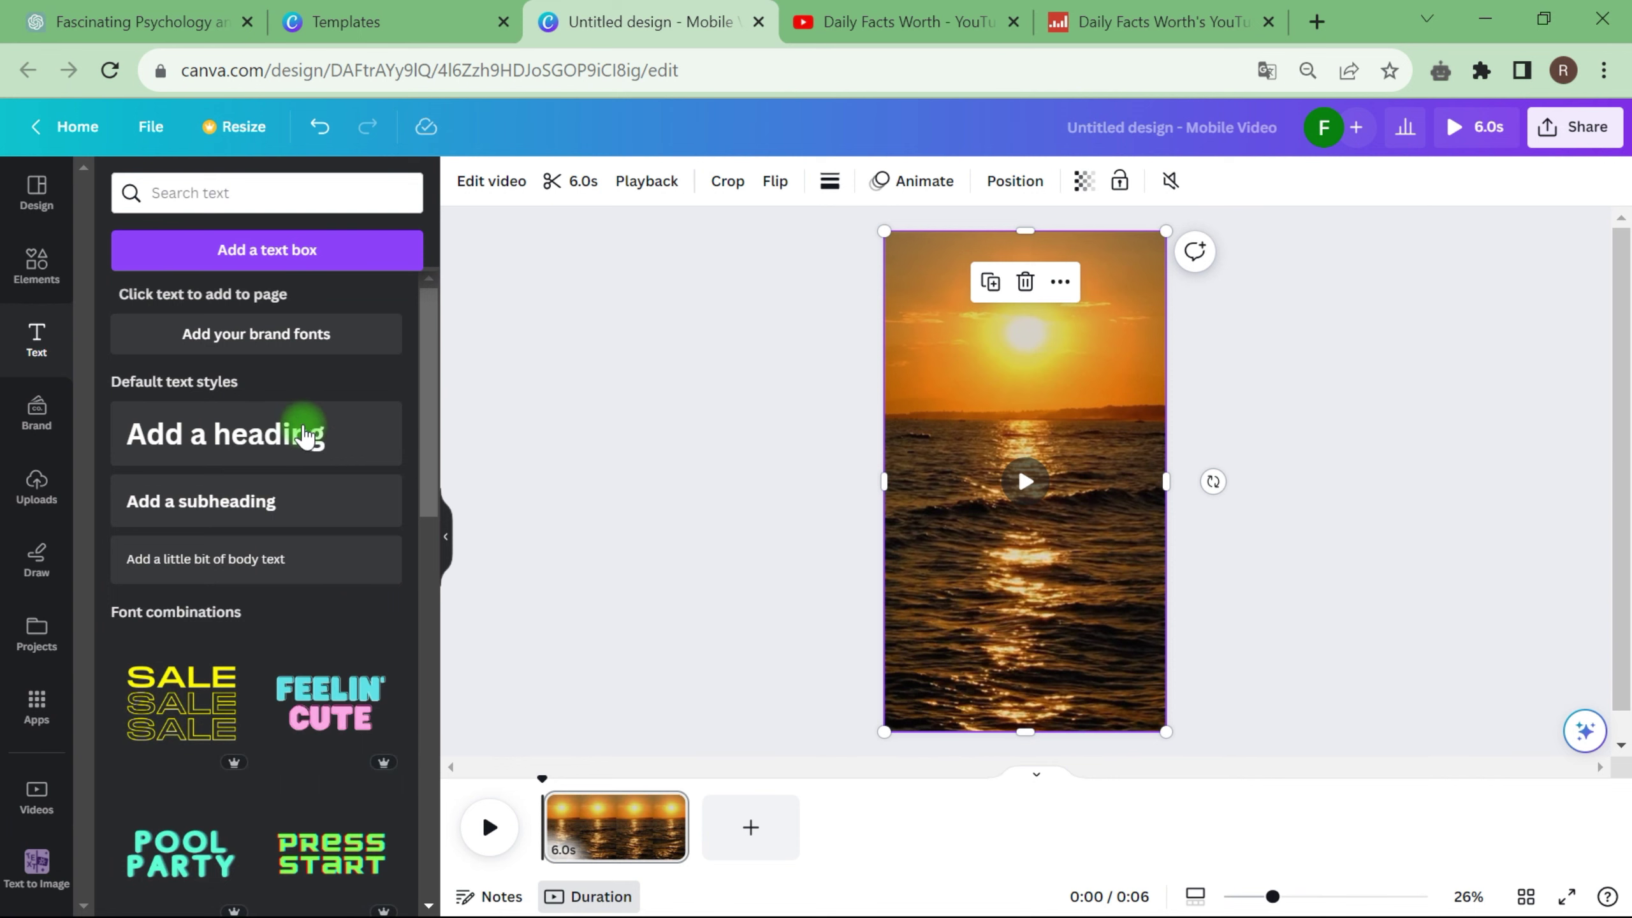
{"action": "left_click", "coordinate": [305, 437]}
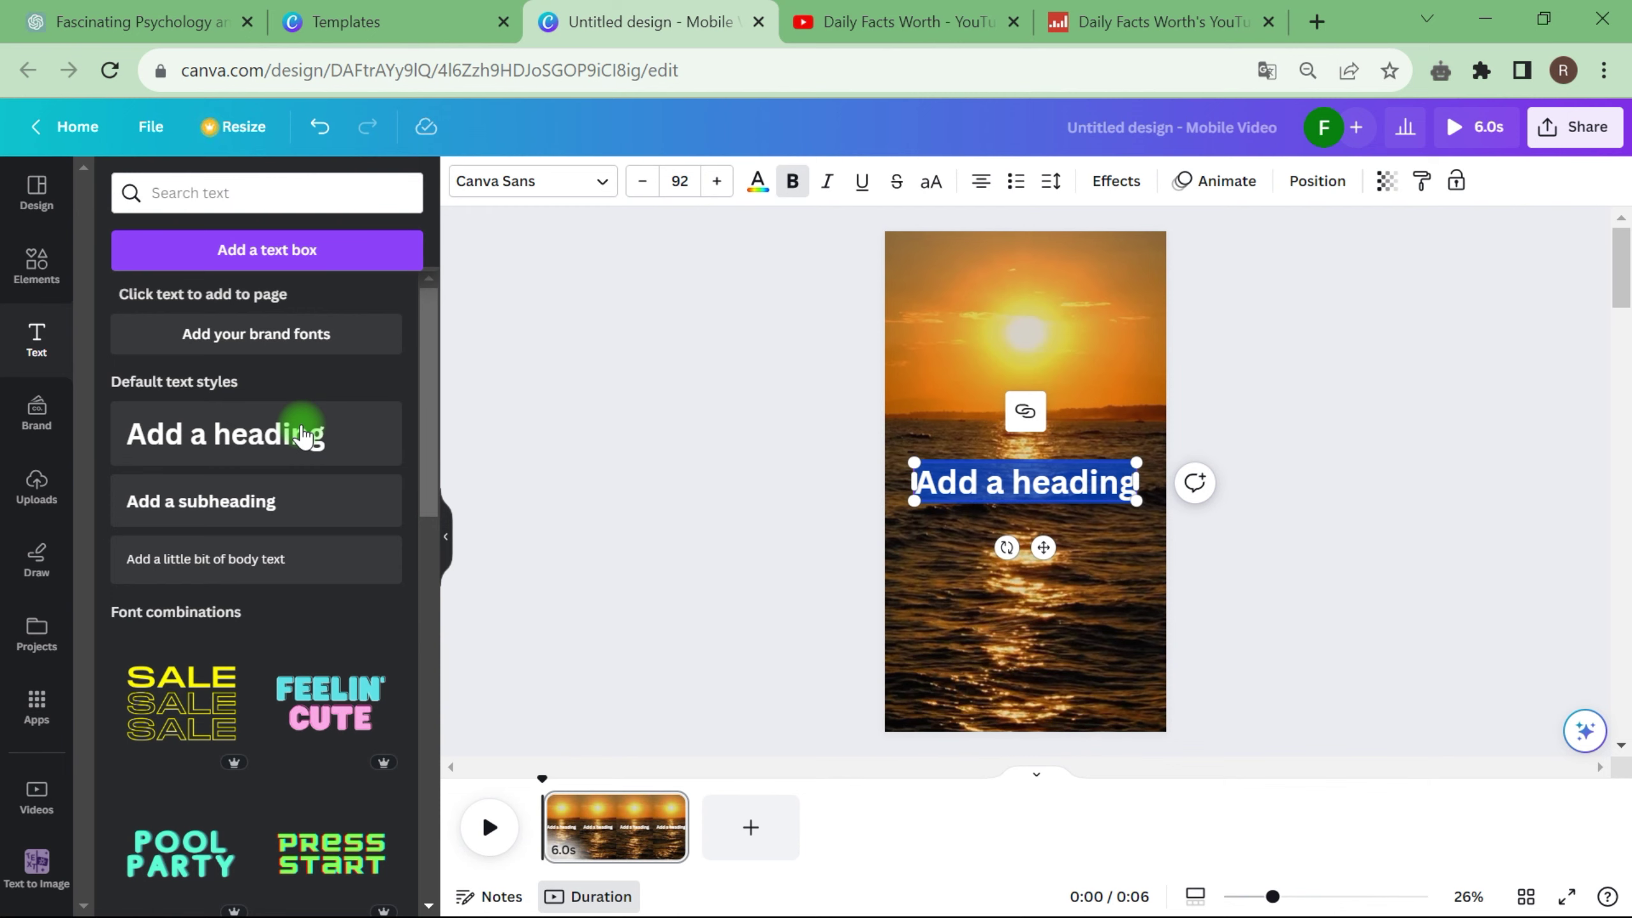
{"action": "key", "text": "BackSpace"}
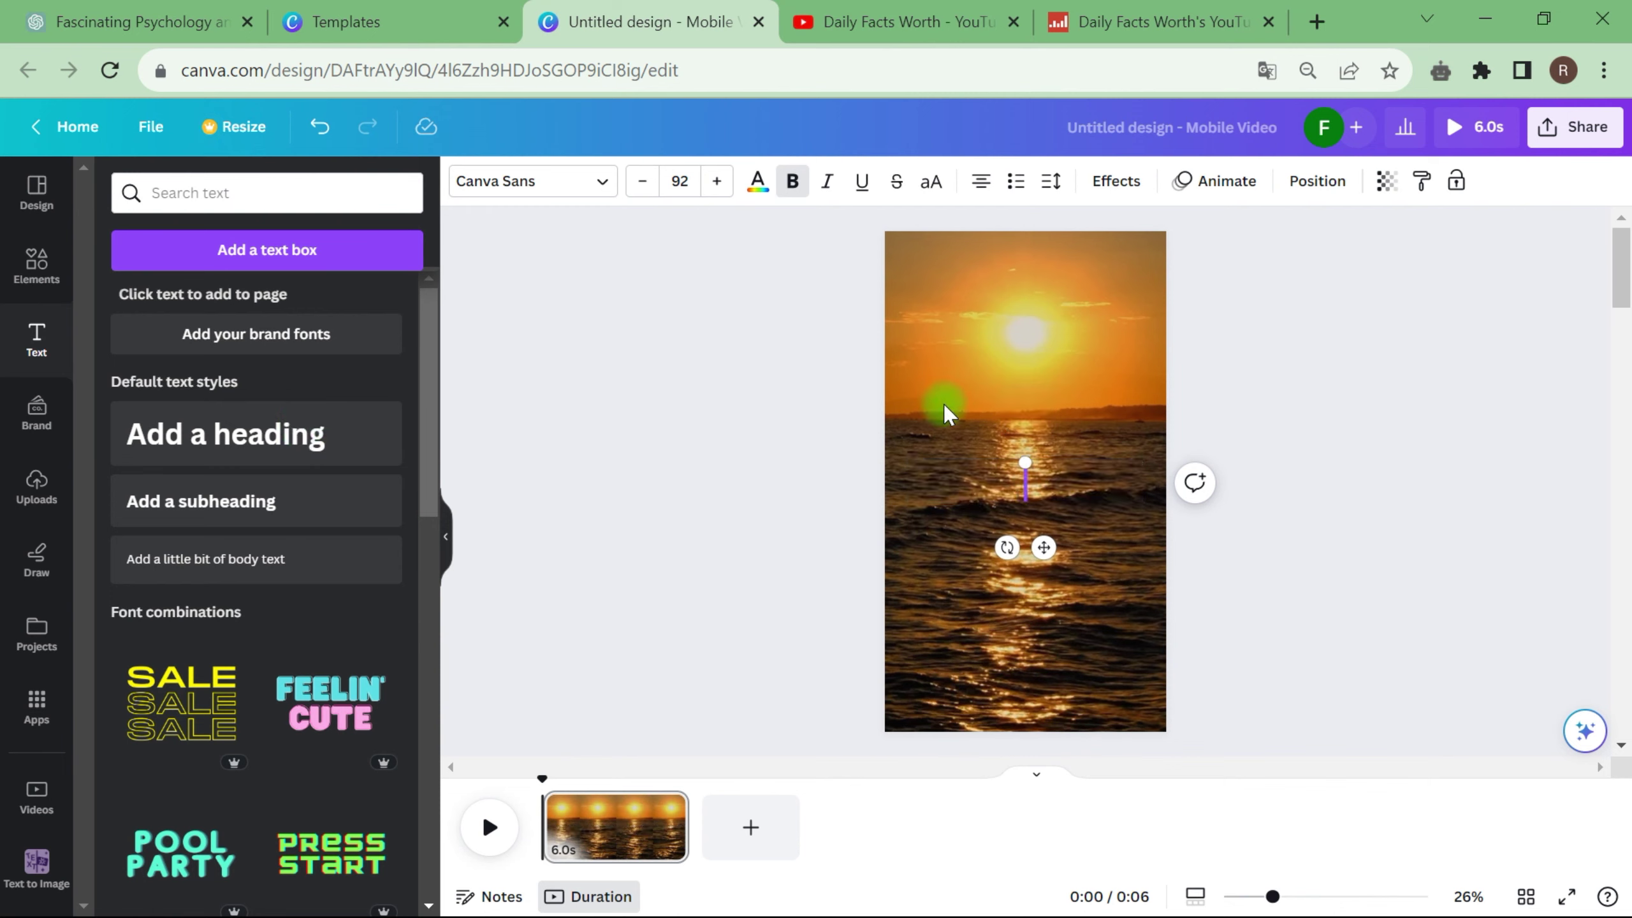
{"action": "type", "text": "TOPIC"}
{"action": "left_click_drag", "start_coordinate": [1043, 547], "coordinate": [1042, 397]}
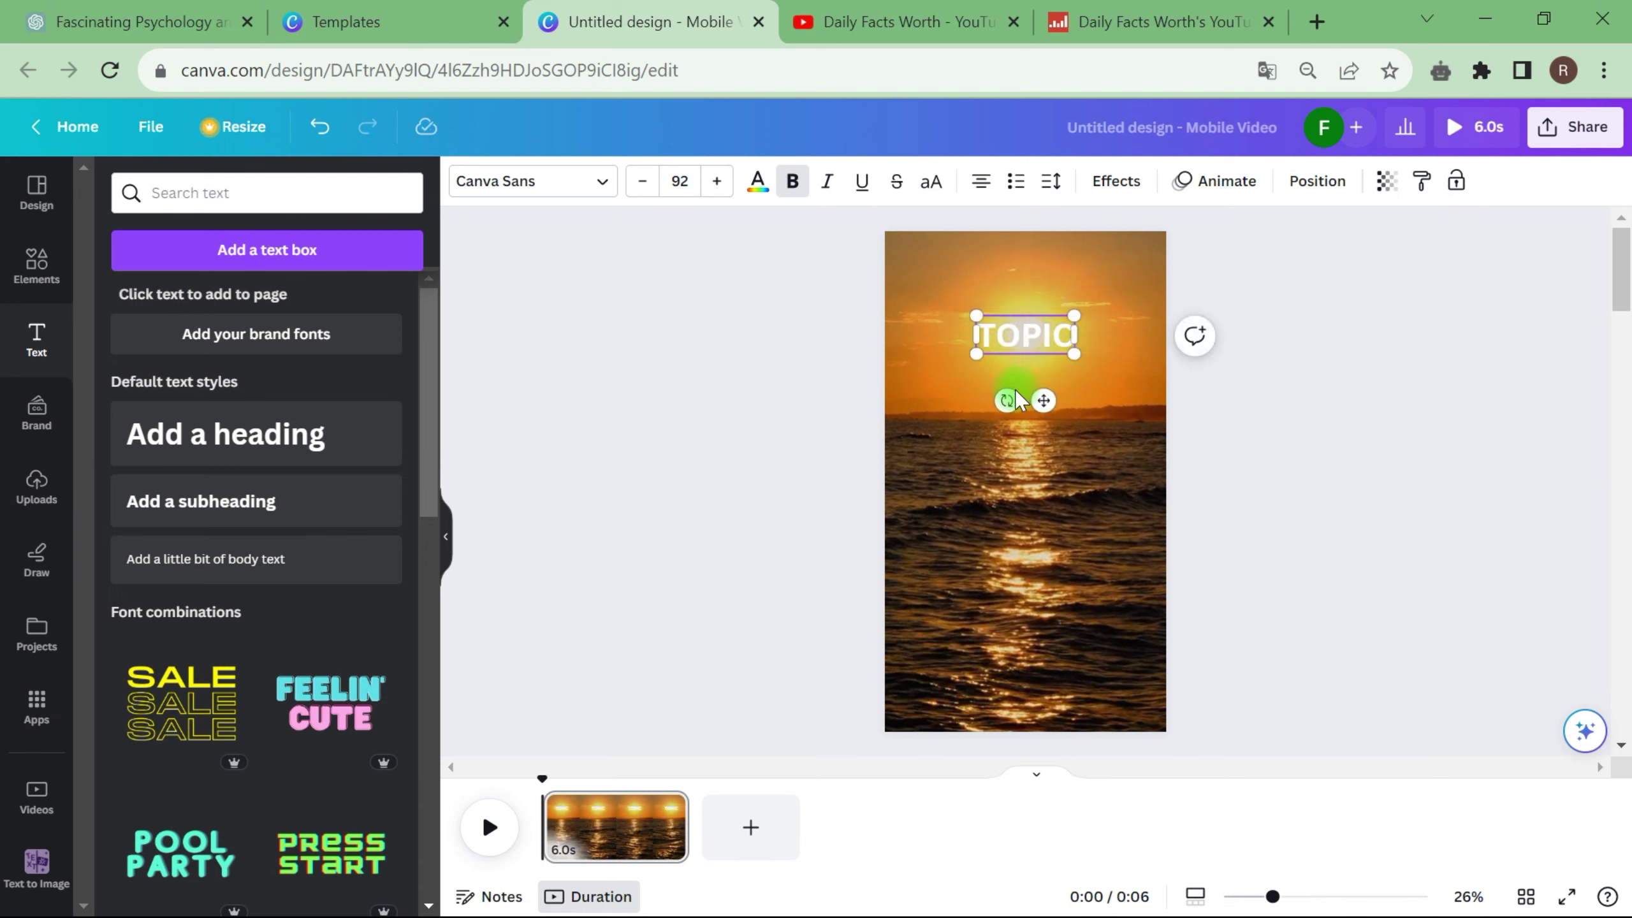
Give the TOPIC text a rounded black Background effect
{"action": "double_click", "coordinate": [1034, 334]}
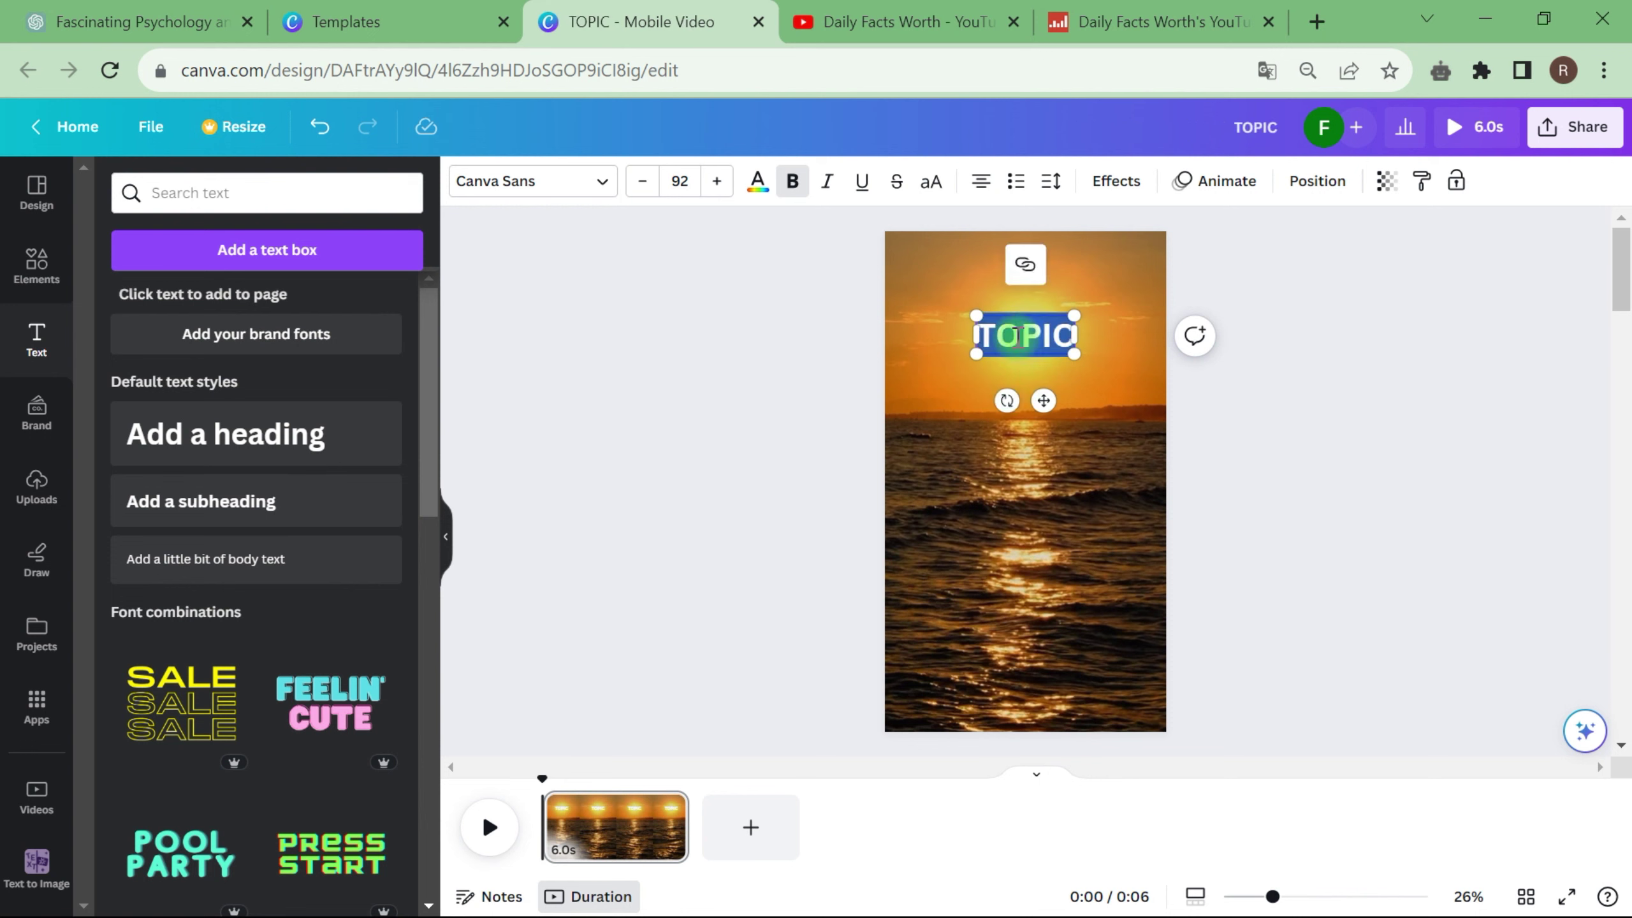
{"action": "left_click", "coordinate": [758, 180]}
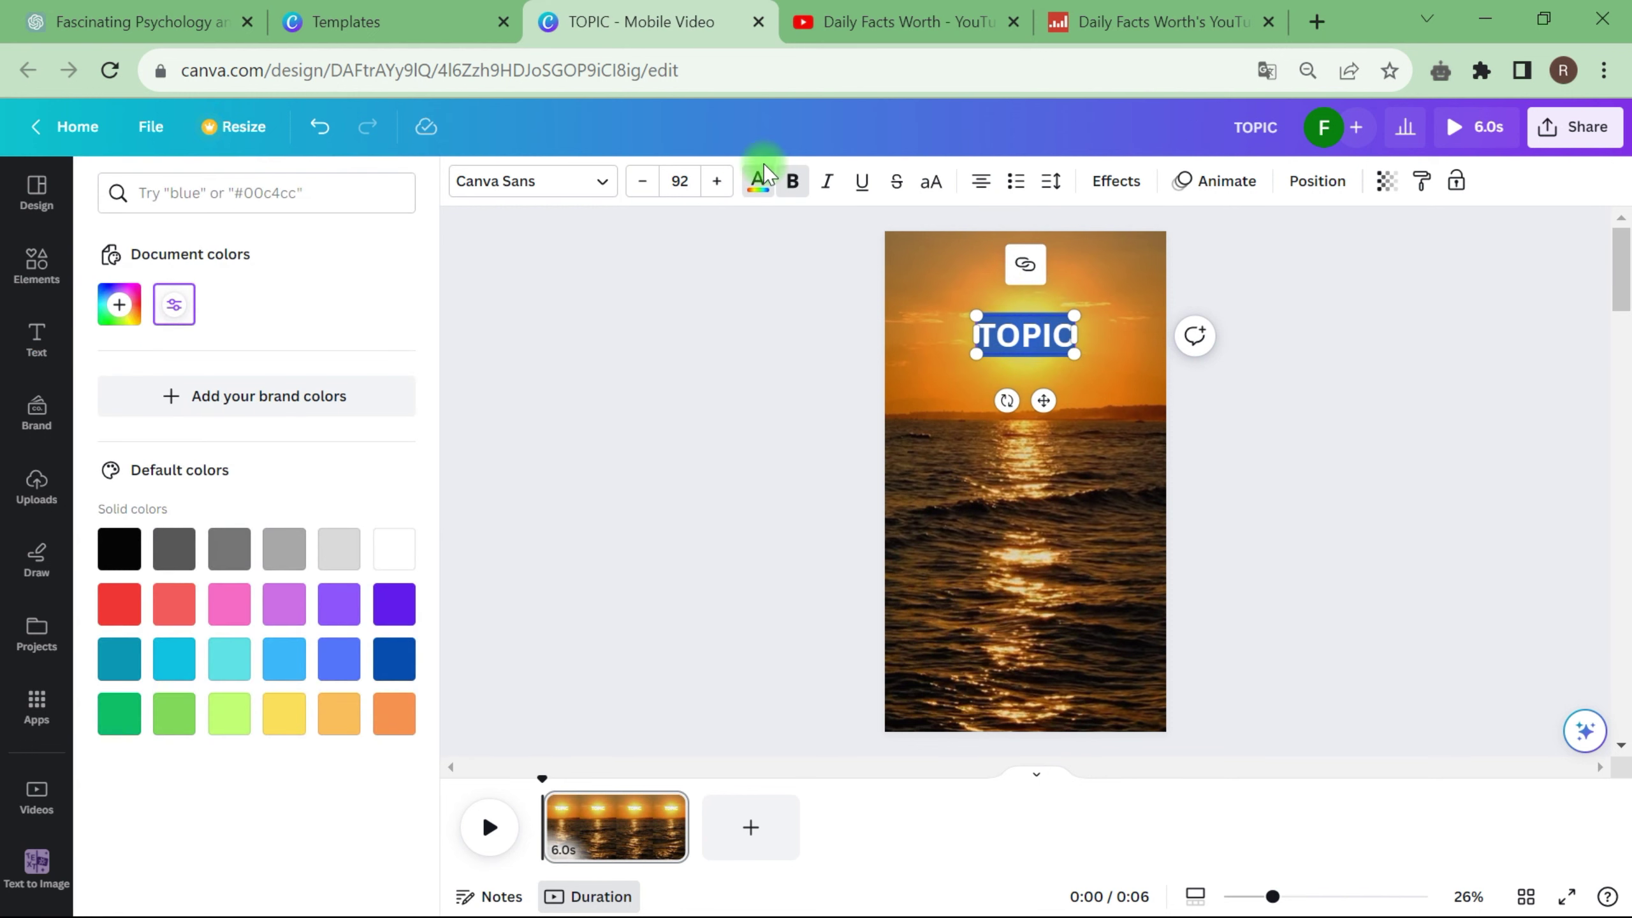
{"action": "left_click", "coordinate": [1102, 181]}
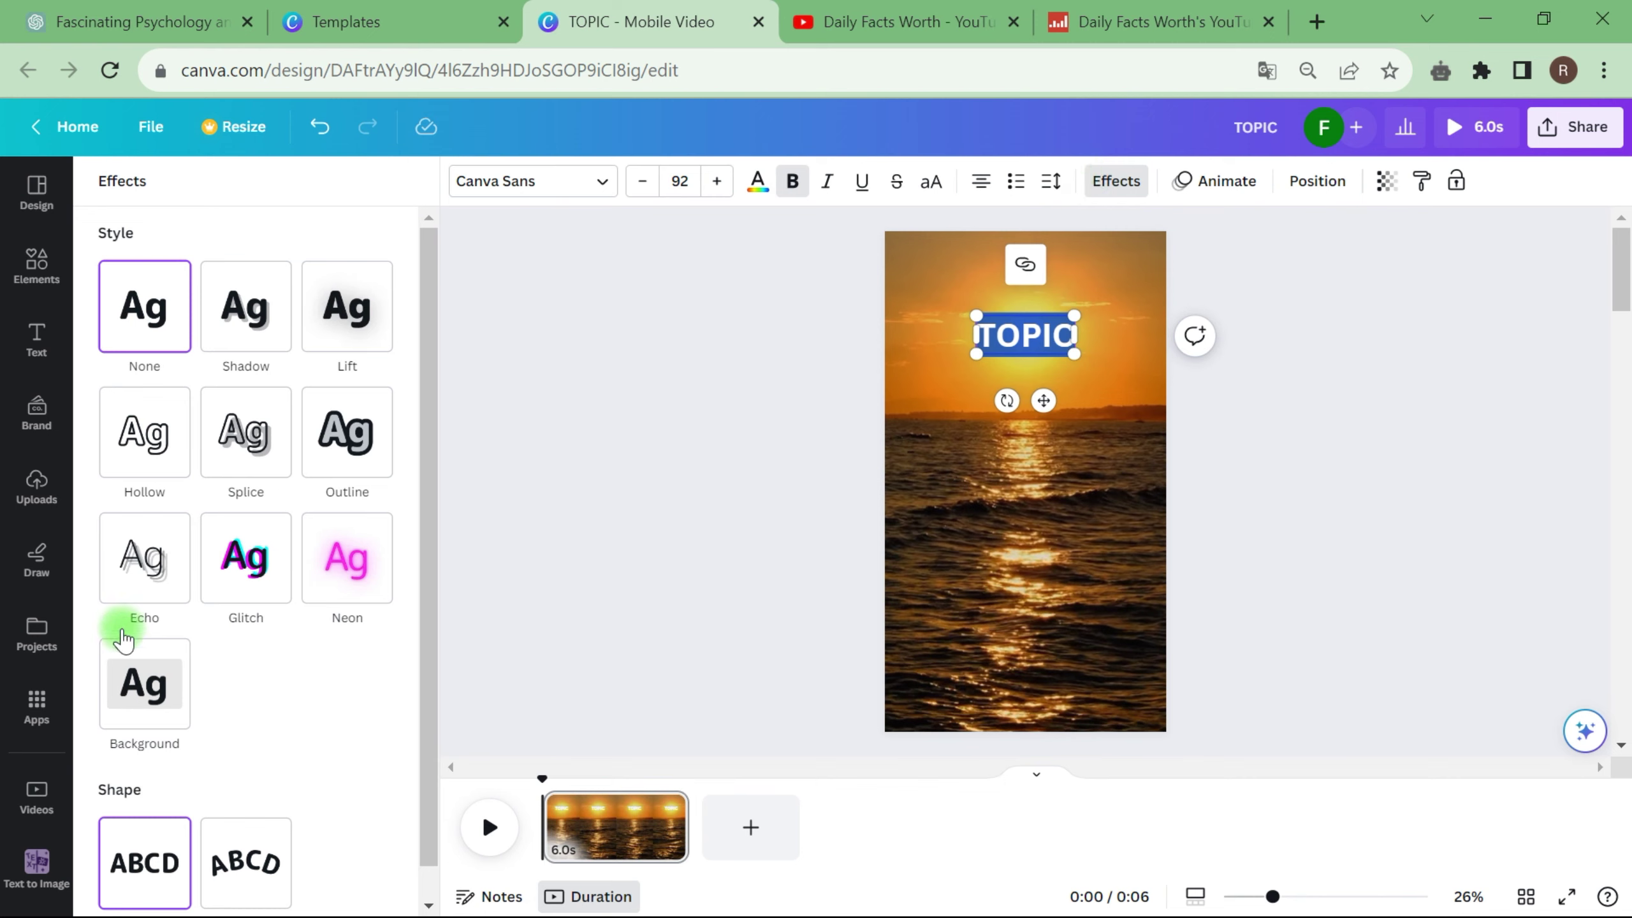
{"action": "left_click", "coordinate": [140, 694]}
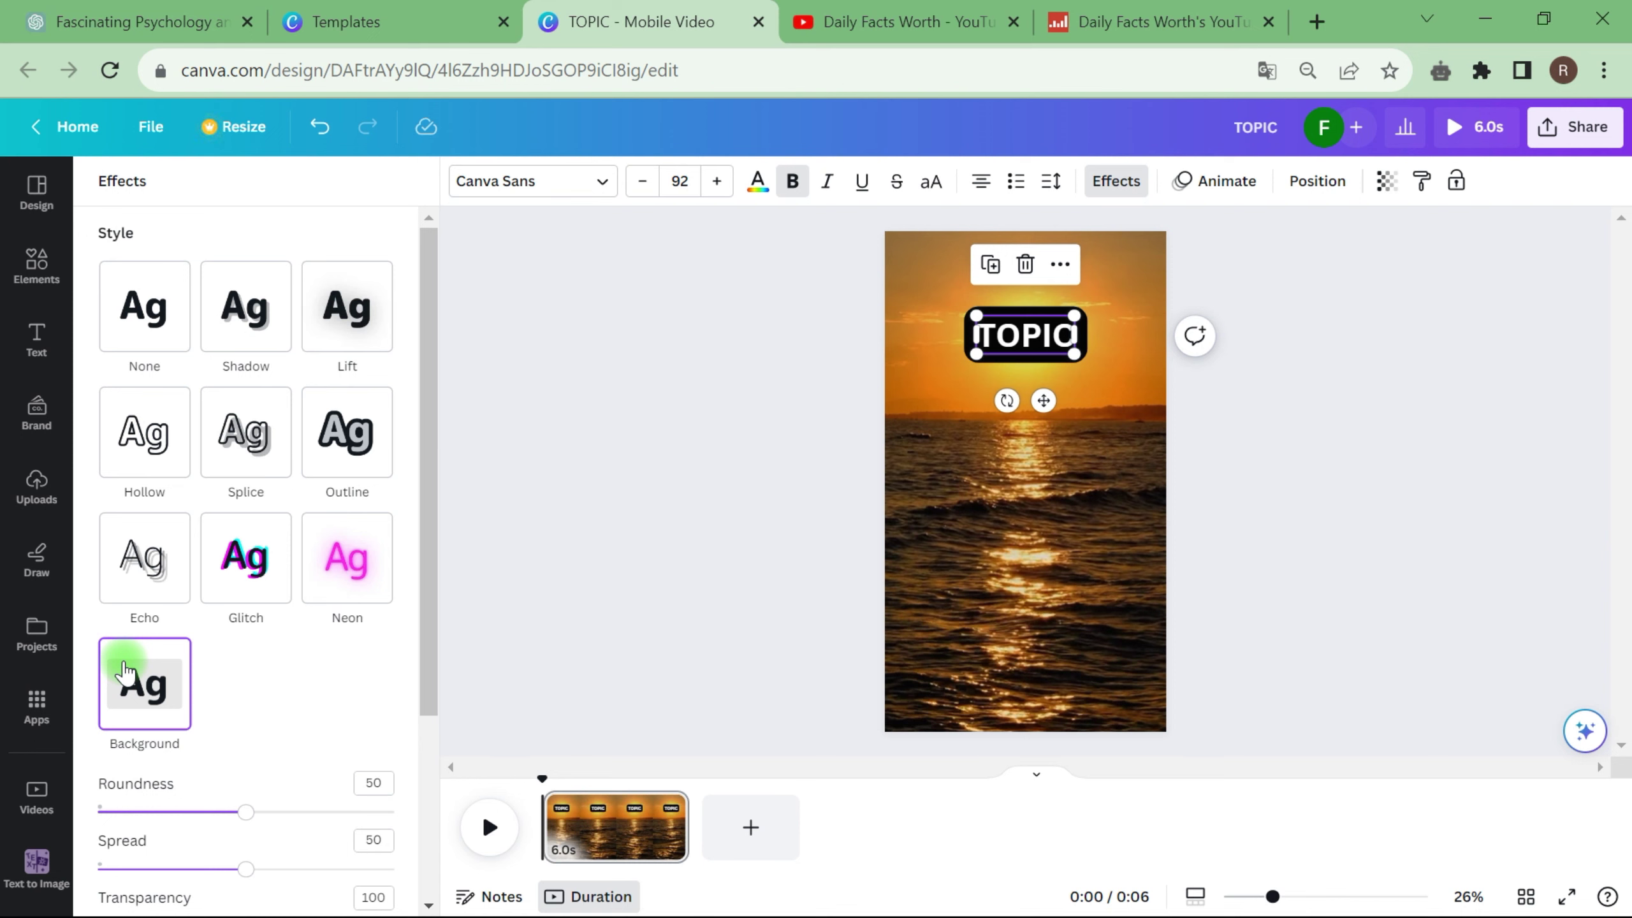
{"action": "key", "text": "Escape"}
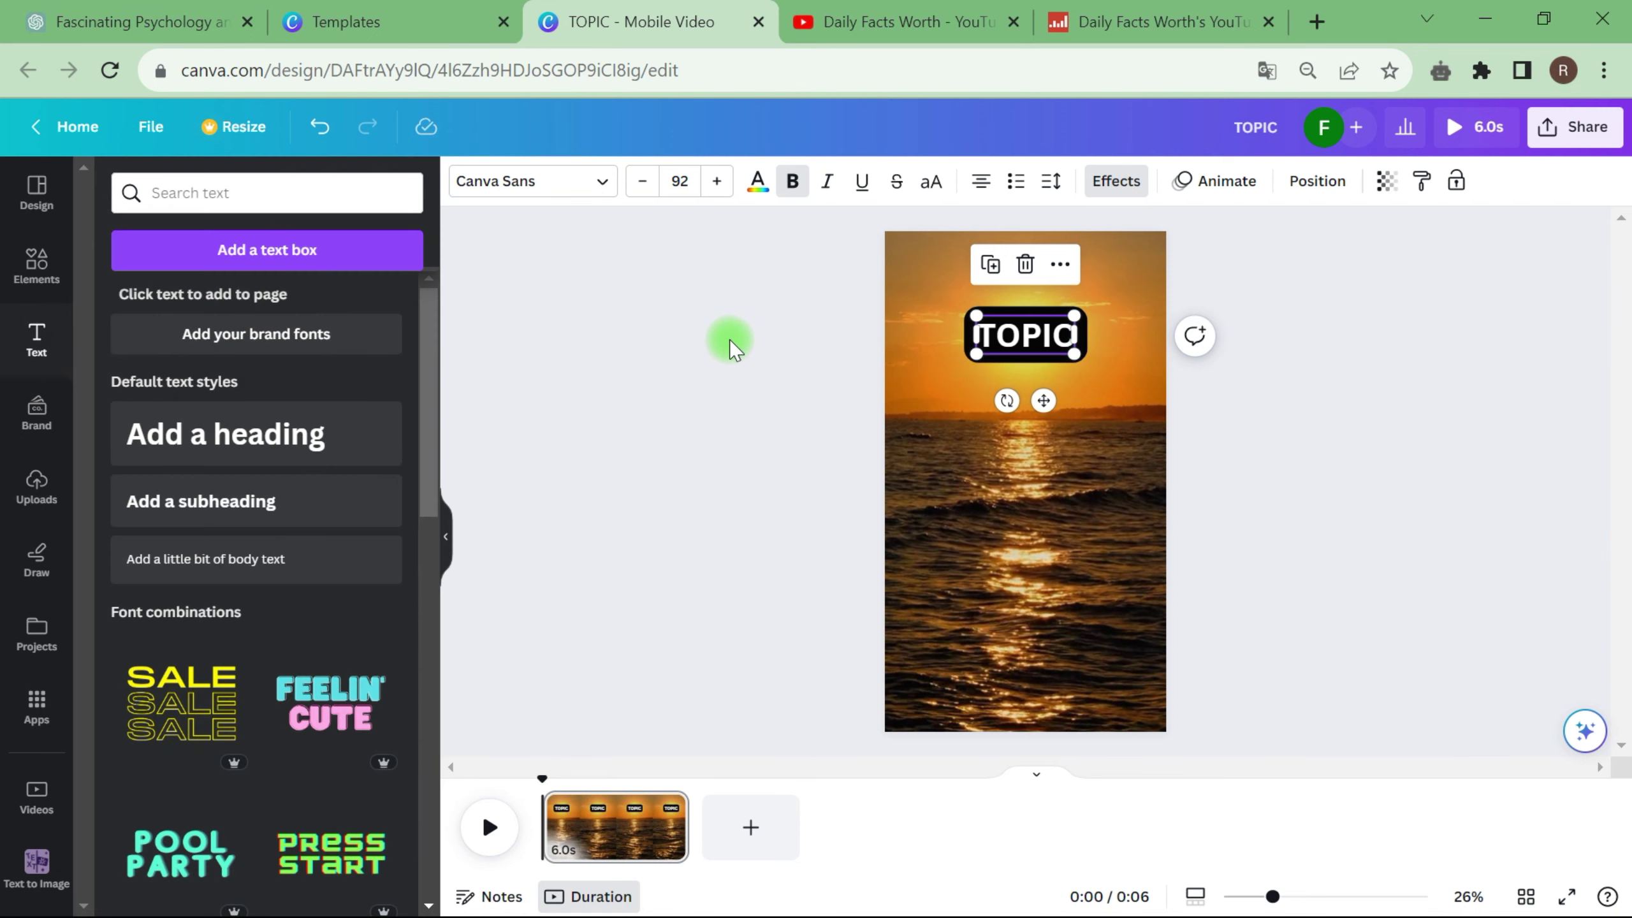
{"action": "left_click", "coordinate": [785, 325]}
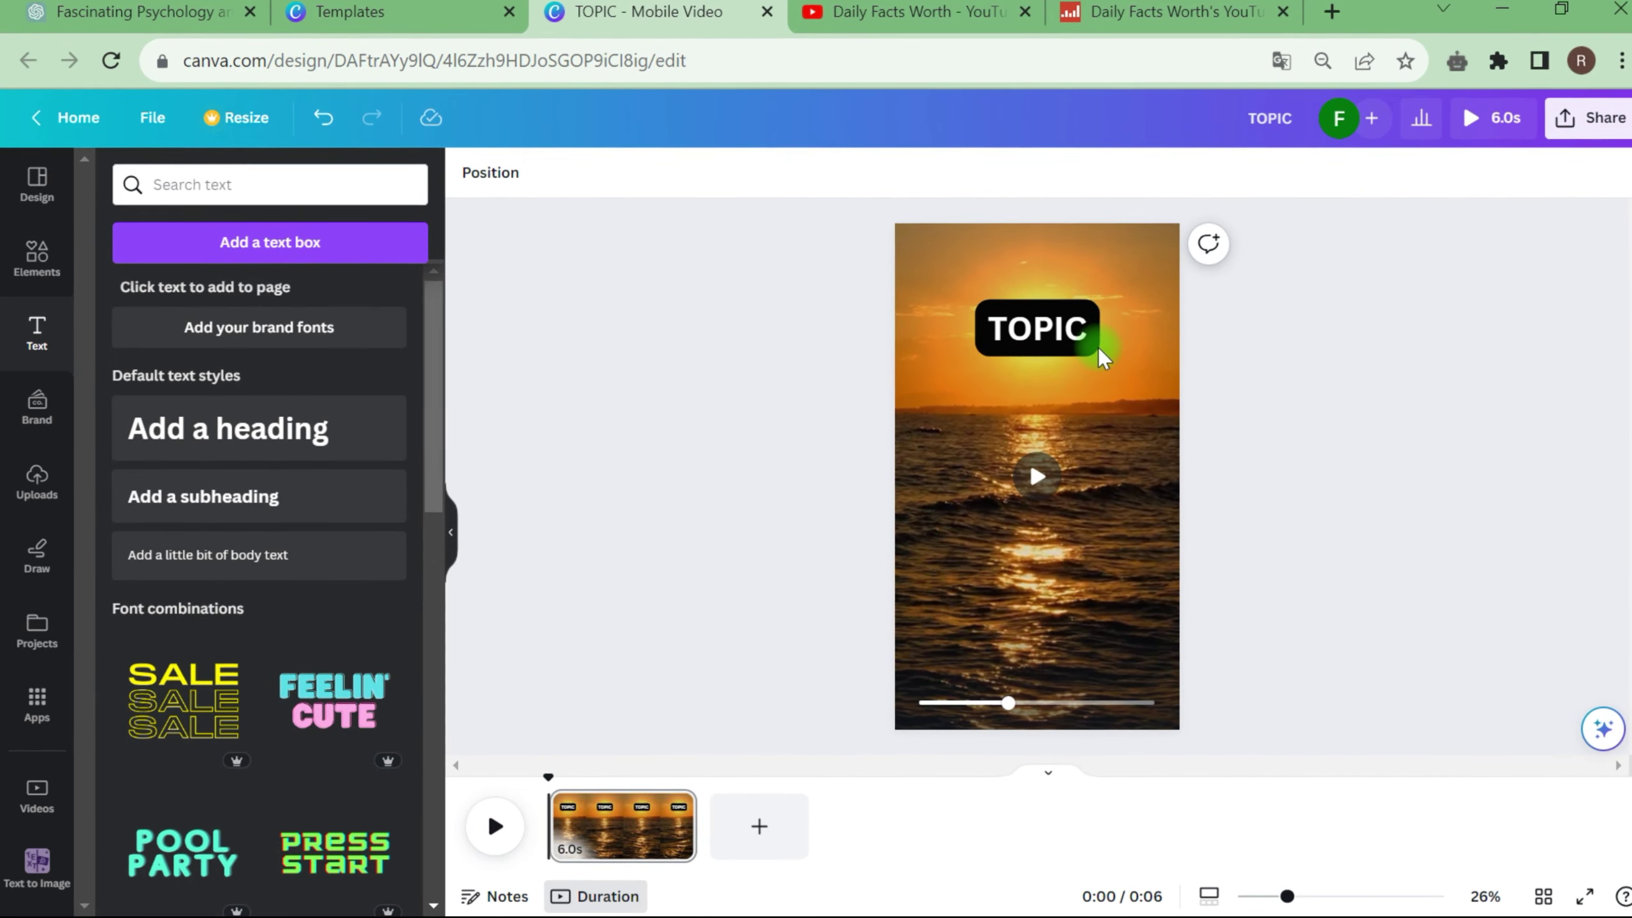
{"action": "left_click", "coordinate": [1098, 347]}
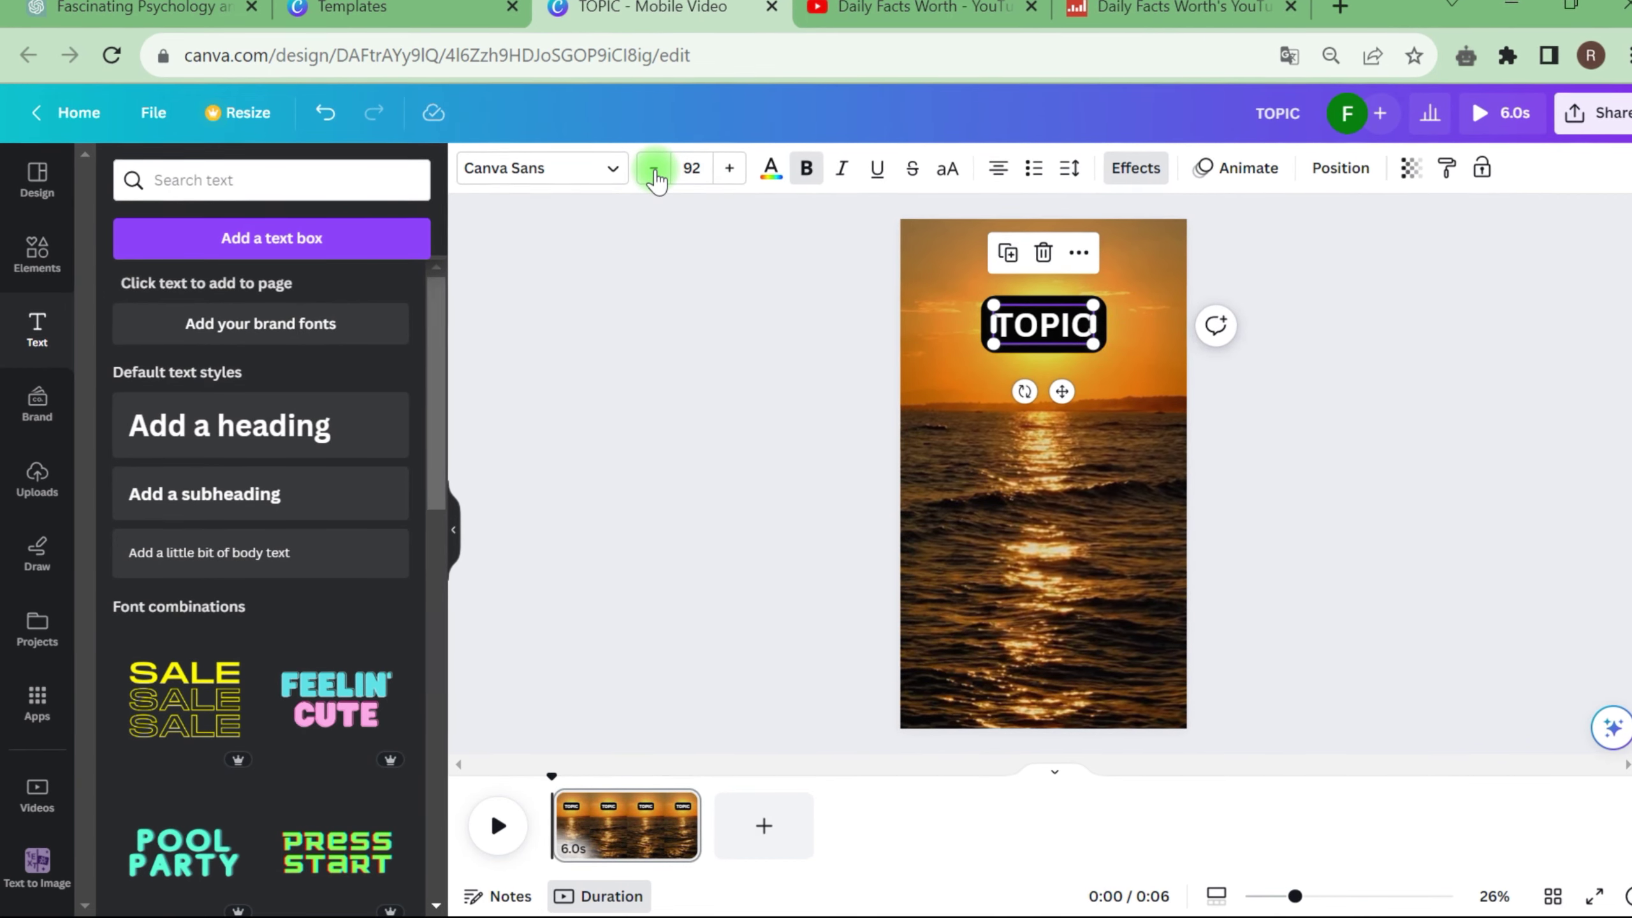
Set the TOPIC font to Anantason Expanded after briefly trying Helios Extended
{"action": "left_click", "coordinate": [619, 167]}
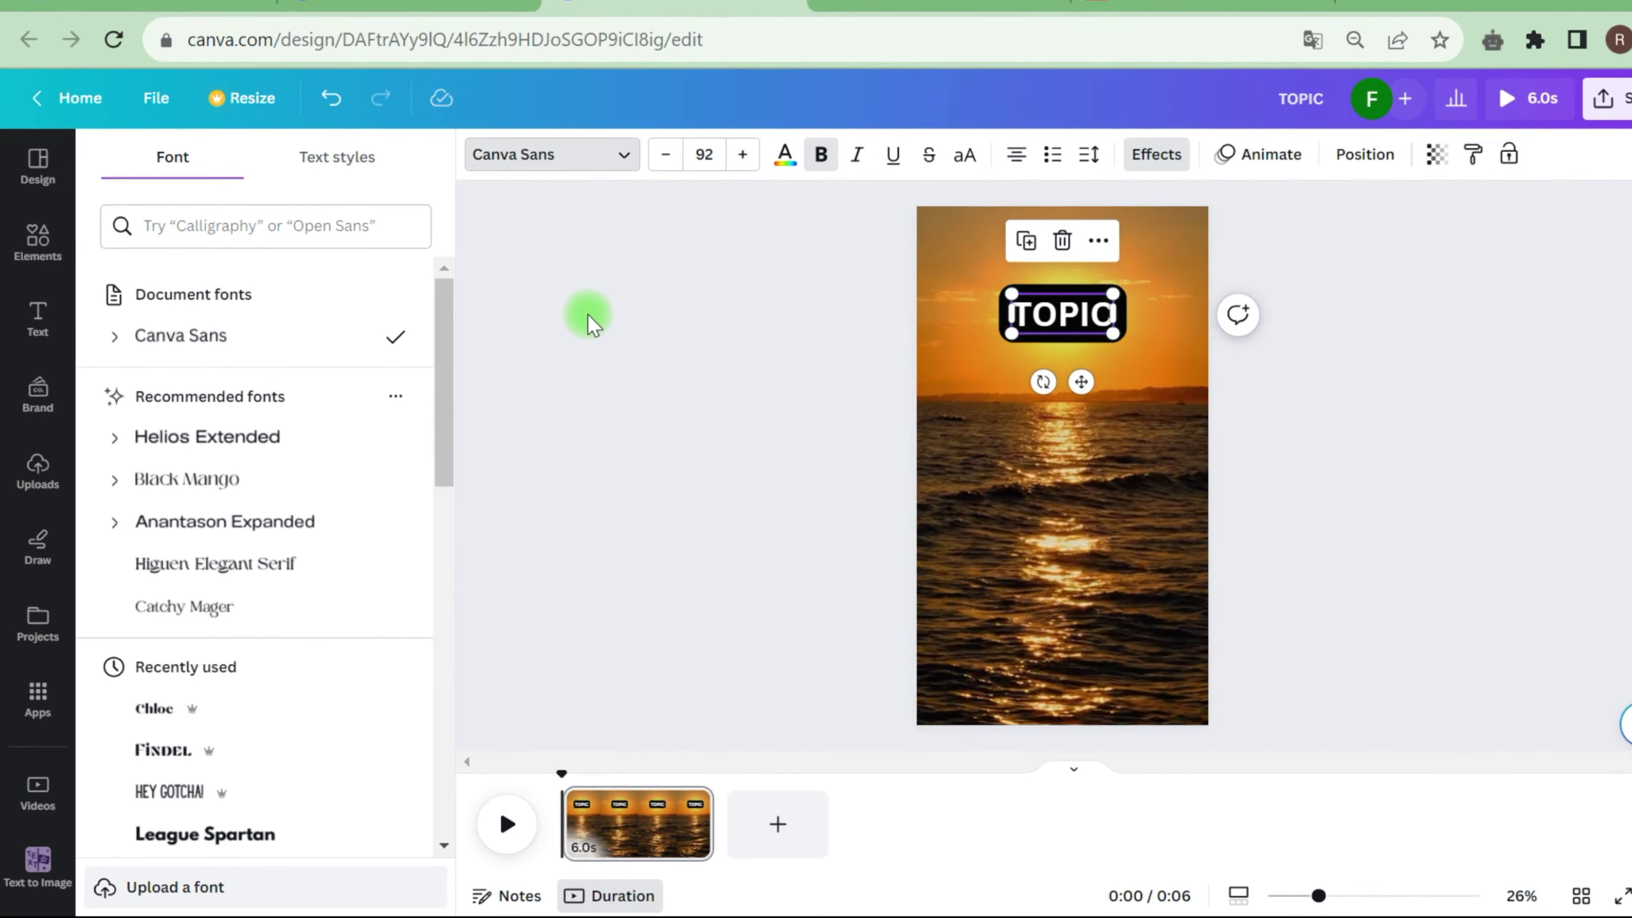
{"action": "scroll", "coordinate": [444, 360], "scroll_direction": "down", "scroll_amount": 2}
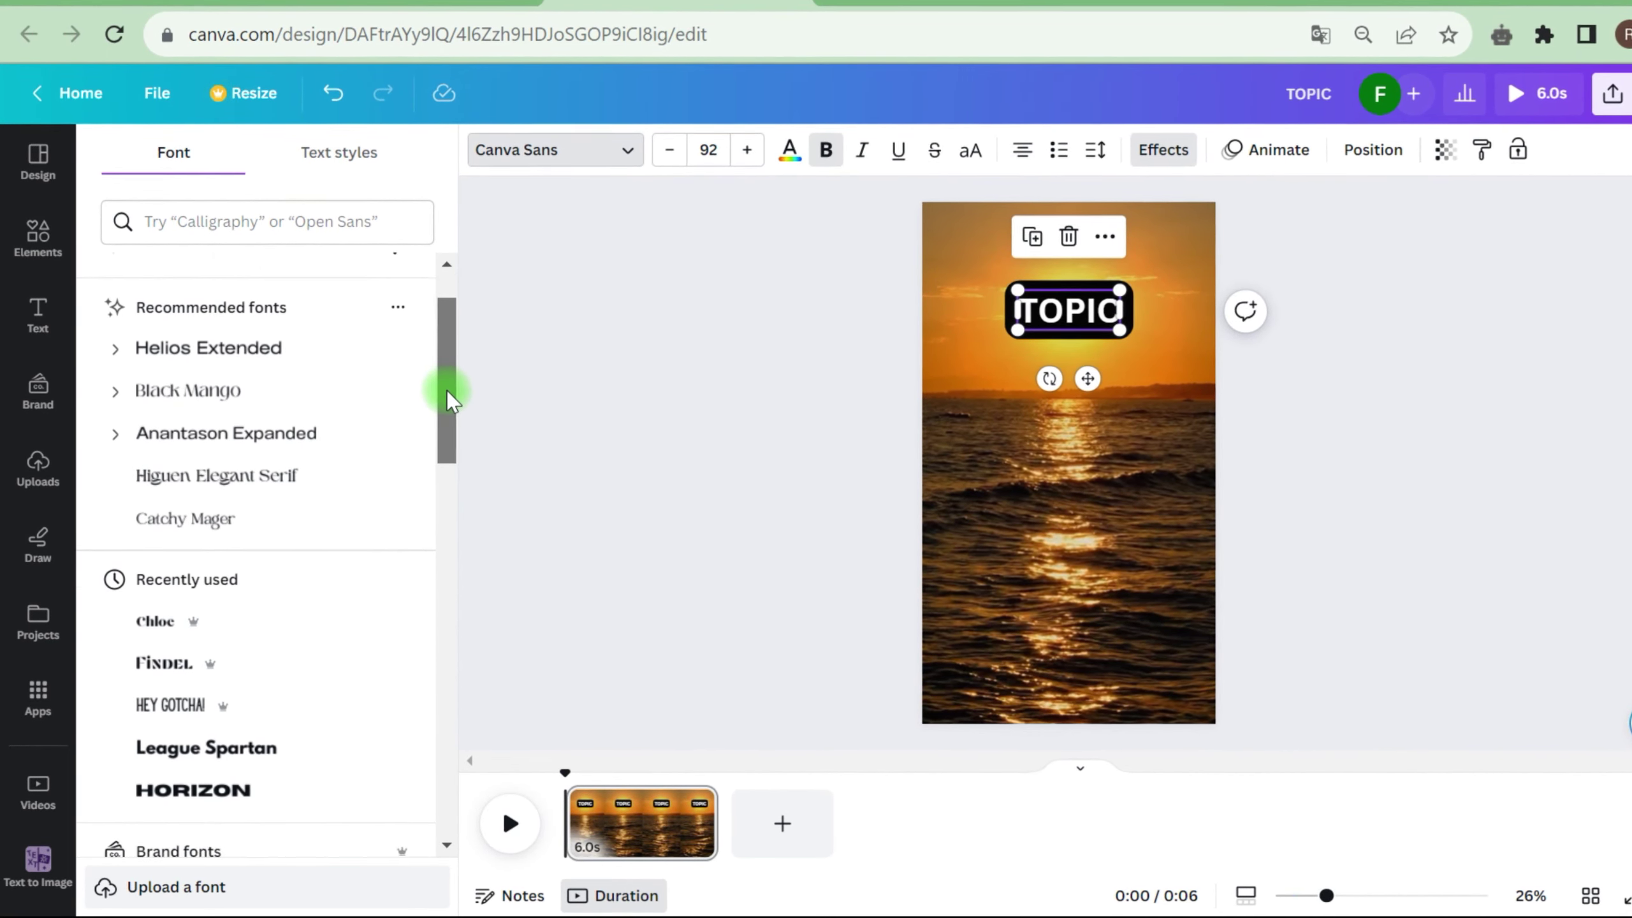
{"action": "scroll", "coordinate": [364, 400], "scroll_direction": "up", "scroll_amount": 1}
{"action": "left_click", "coordinate": [355, 400]}
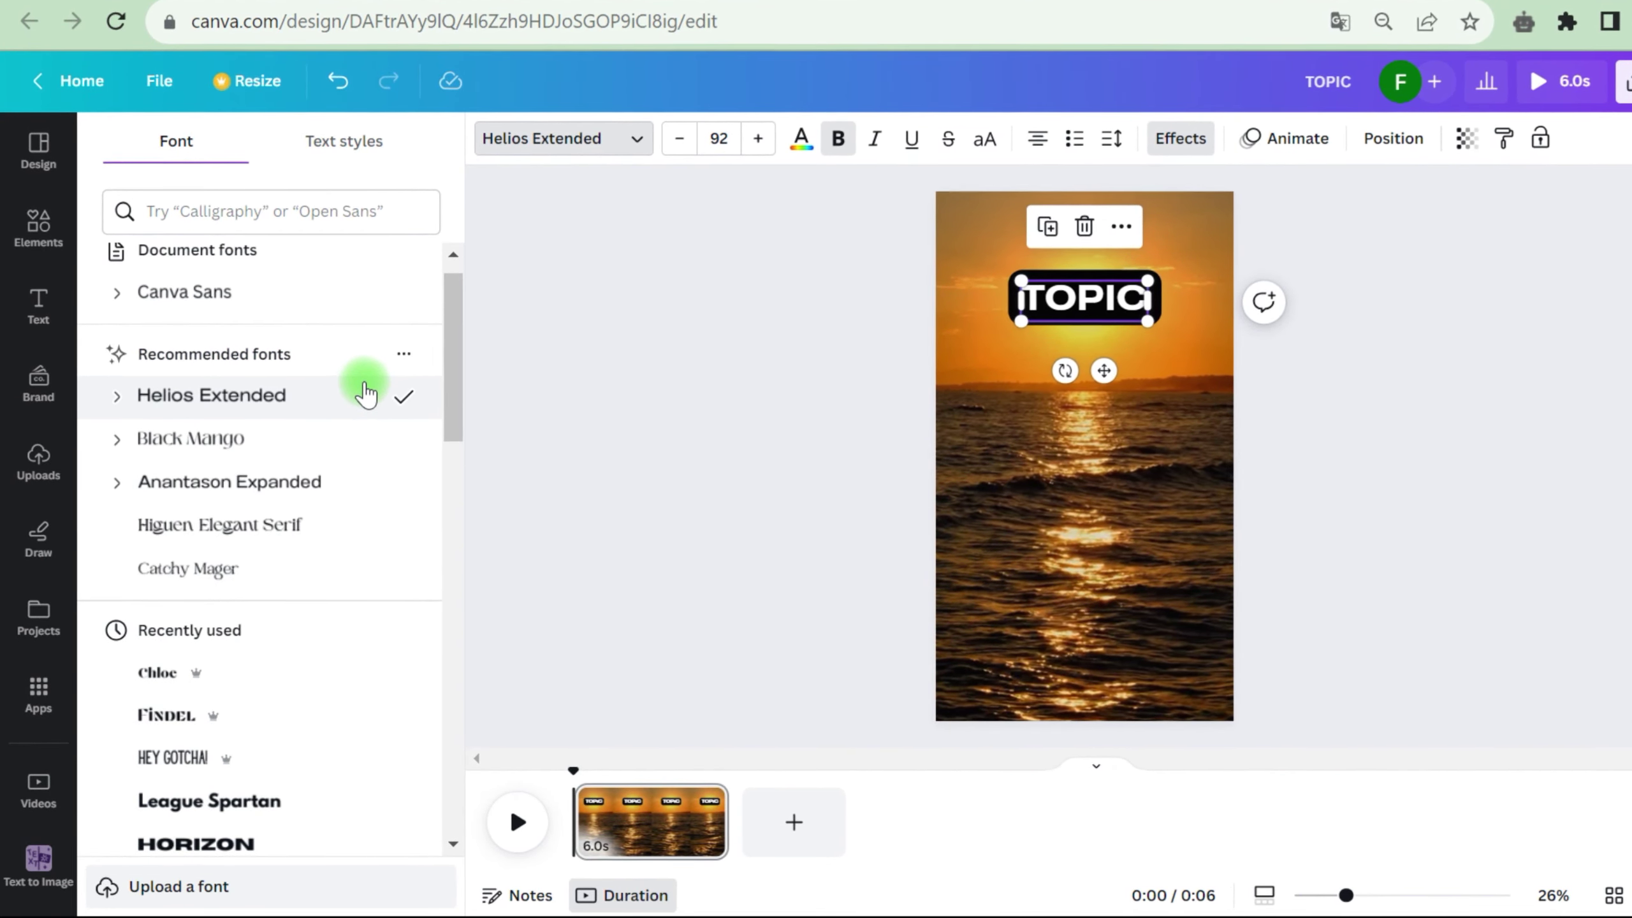
{"action": "scroll", "coordinate": [461, 321], "scroll_direction": "down", "scroll_amount": 1}
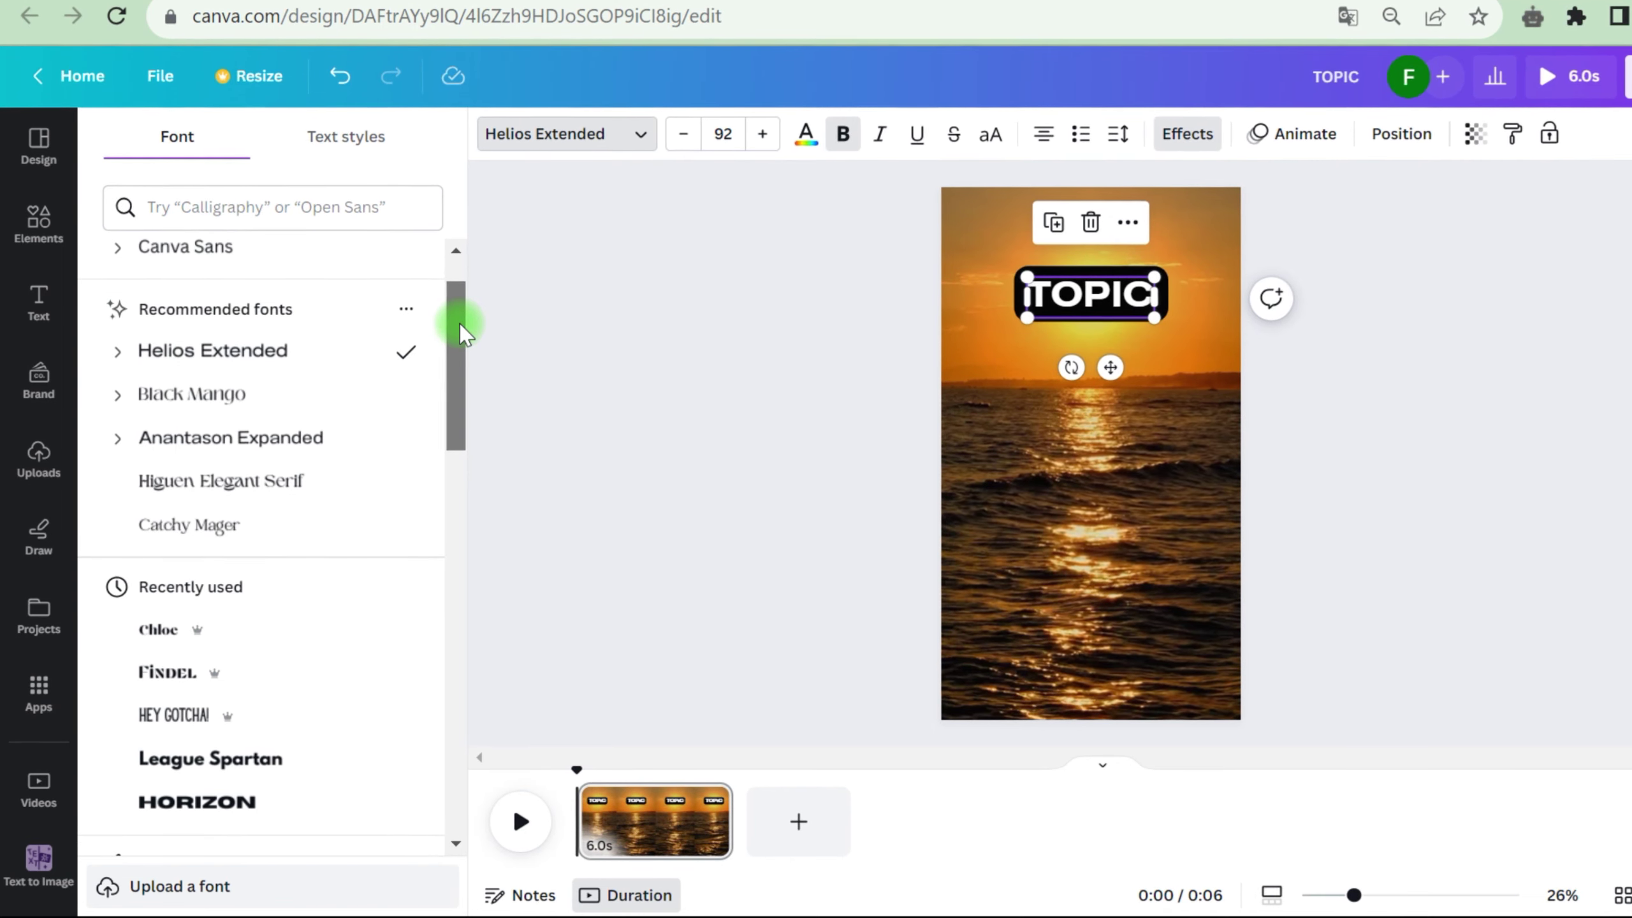
{"action": "left_click", "coordinate": [308, 430]}
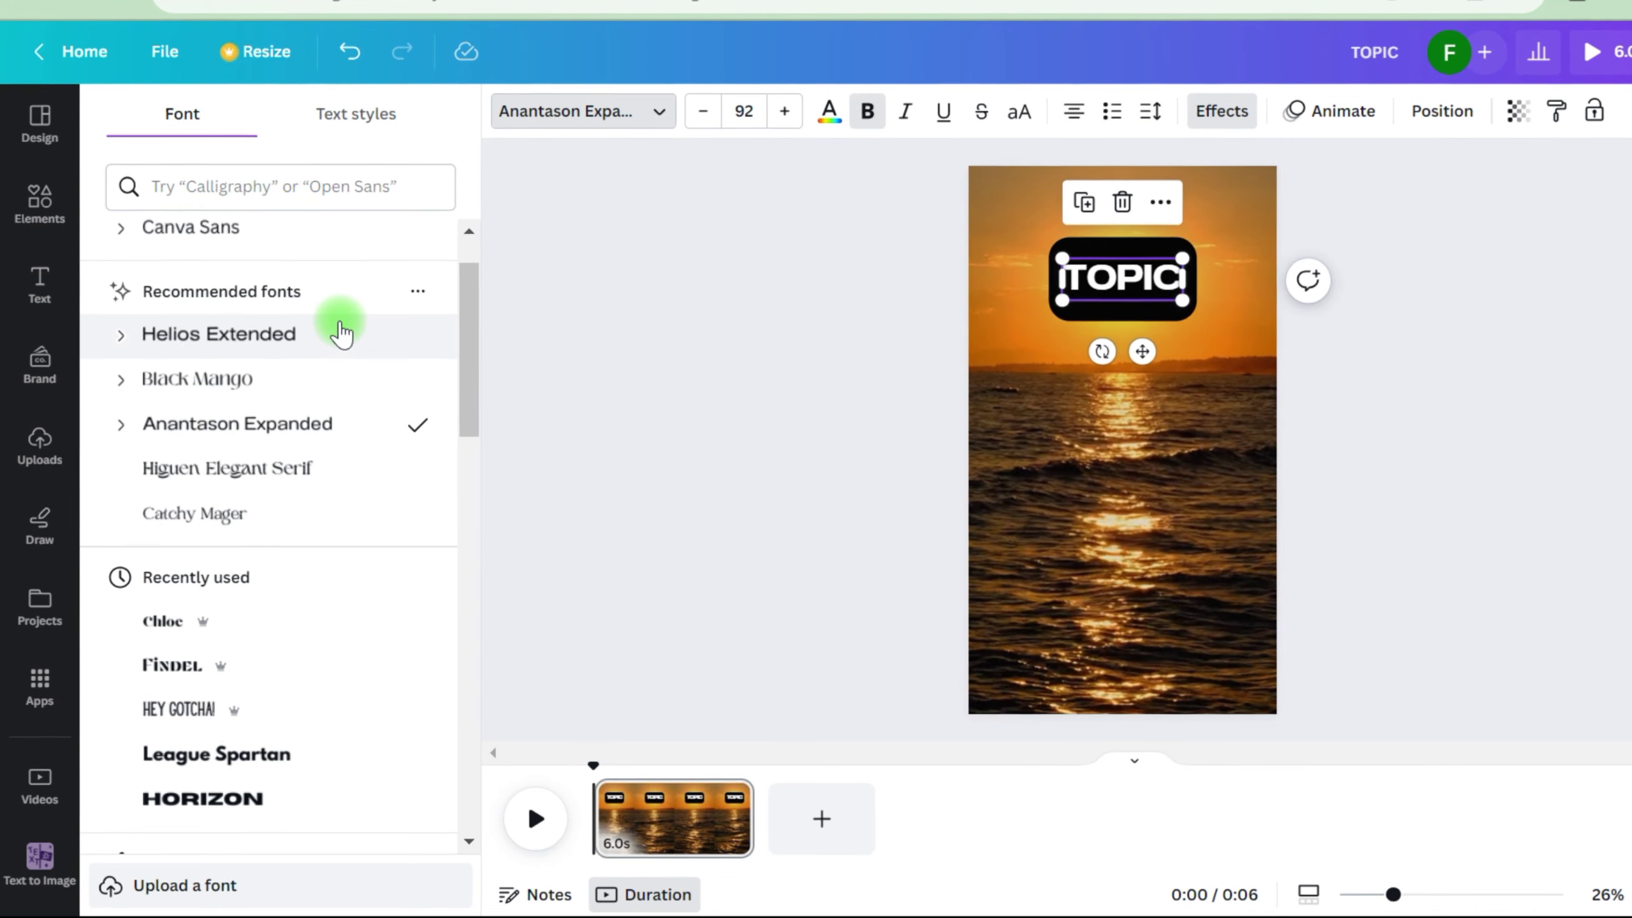
Duplicate the TOPIC label, centre the copy below it, and retype it as 'PART 1'
{"action": "left_click", "coordinate": [722, 321]}
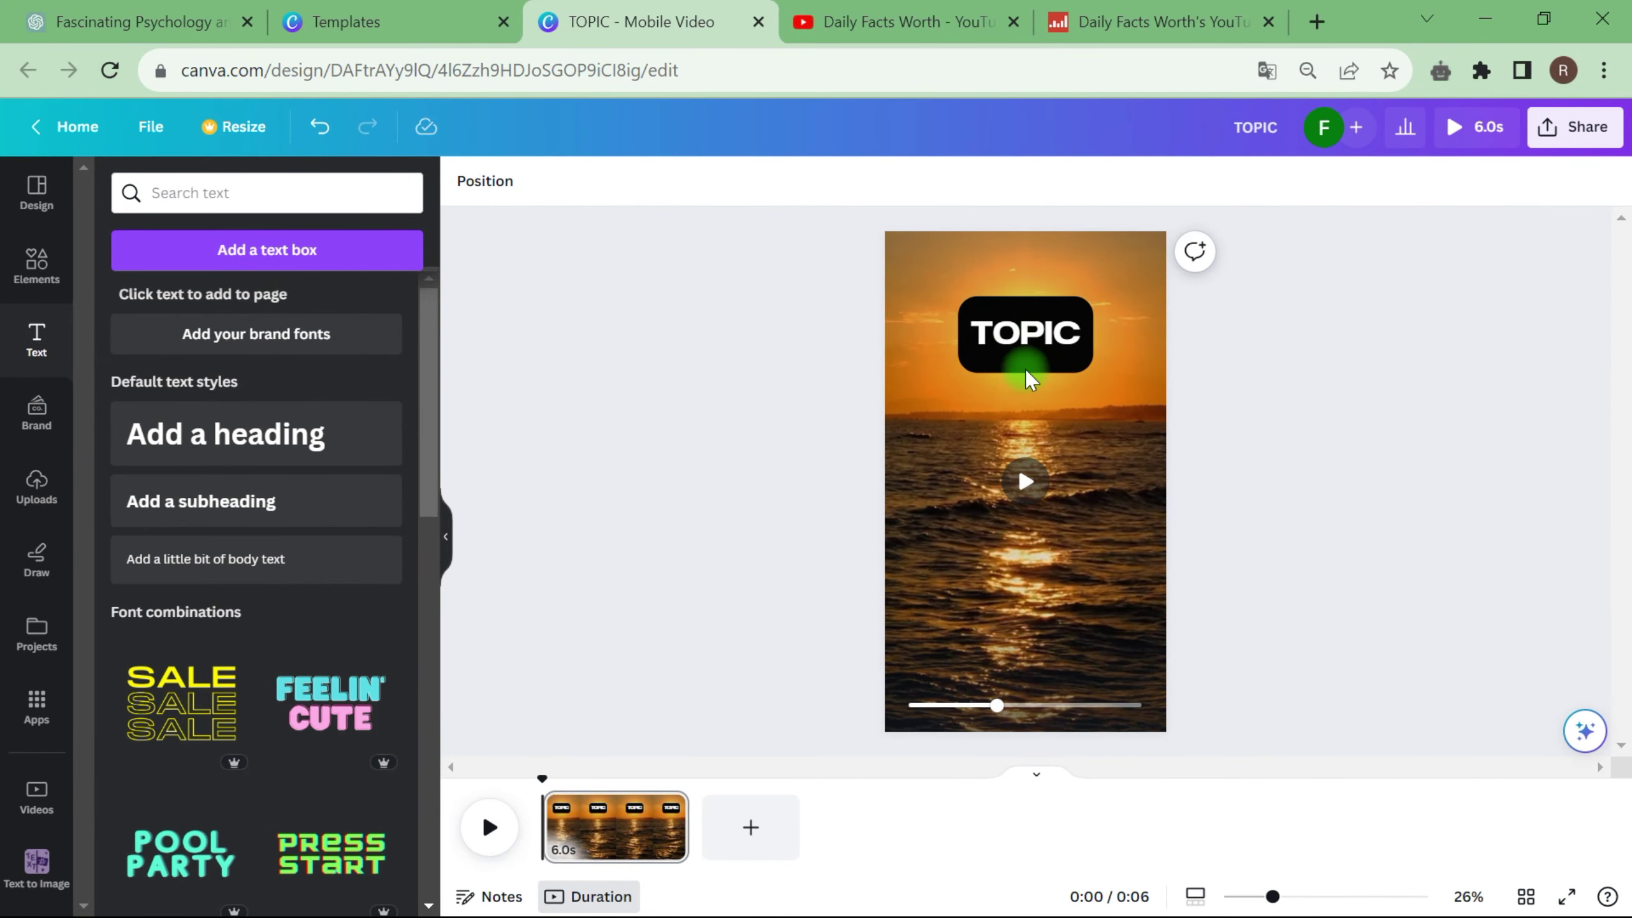
{"action": "left_click", "coordinate": [1028, 376]}
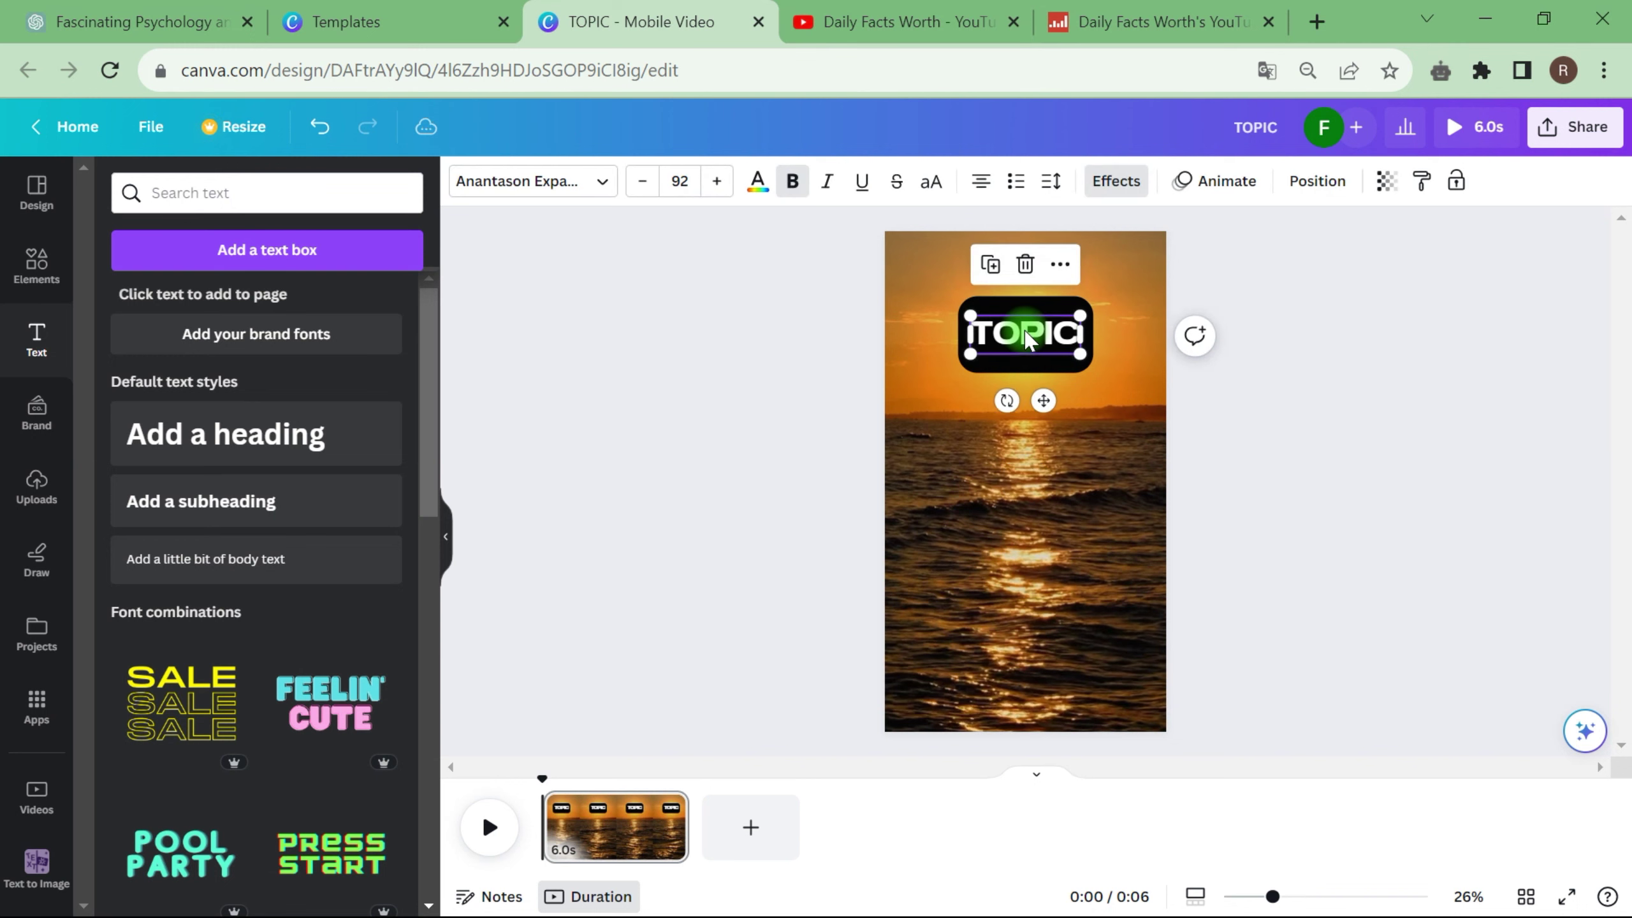
{"action": "left_click", "coordinate": [989, 265]}
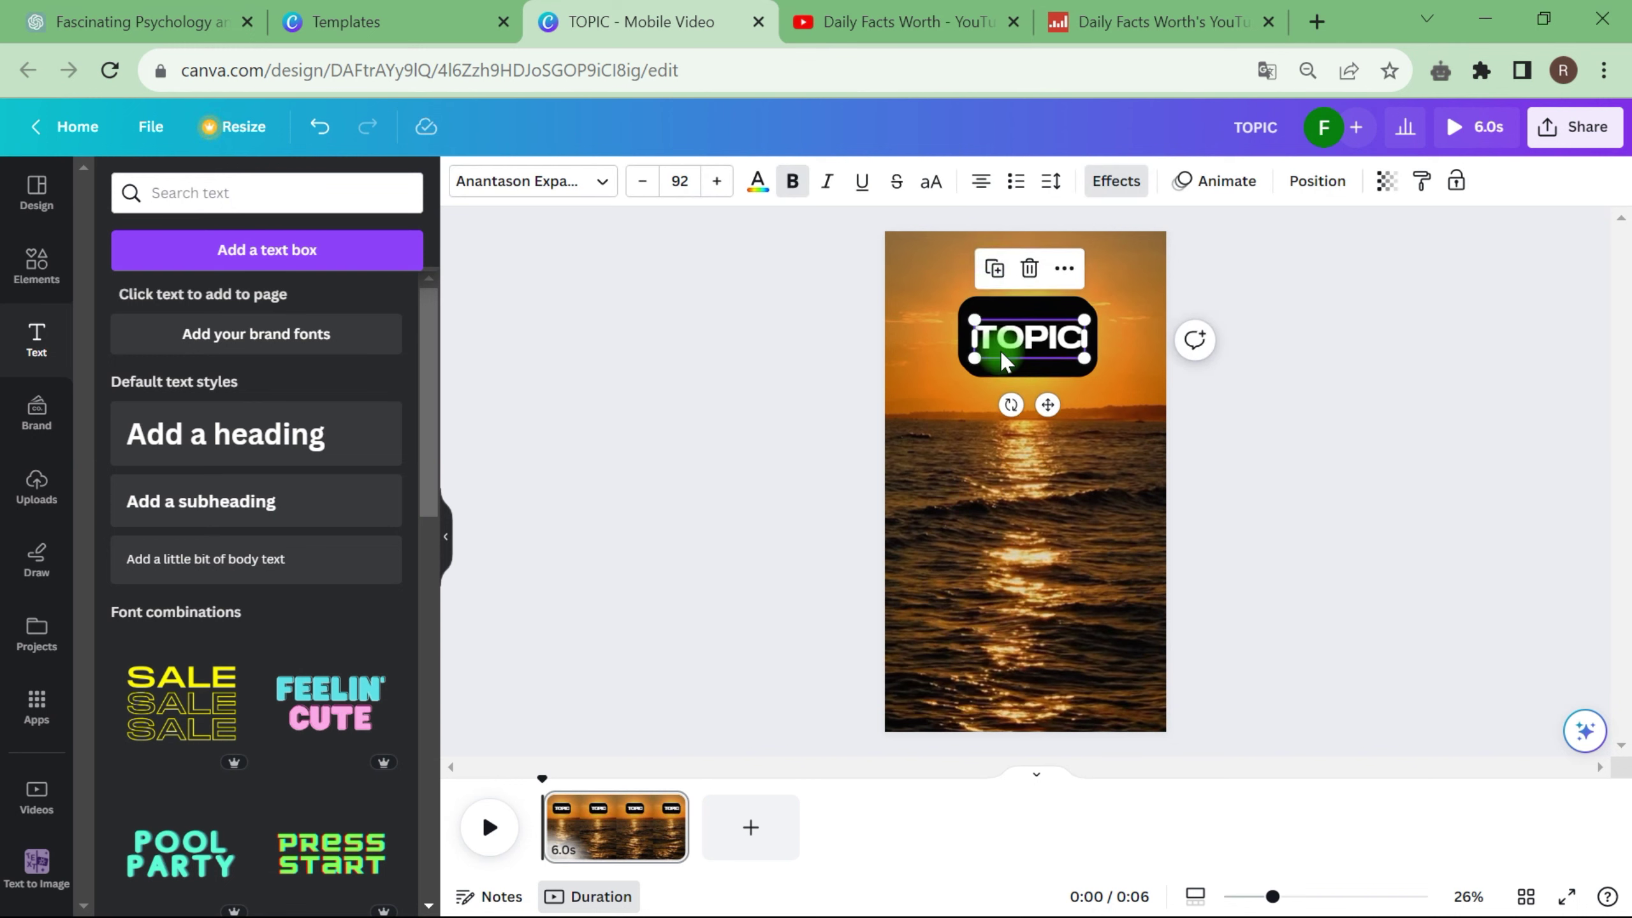
{"action": "left_click", "coordinate": [1046, 404]}
{"action": "left_click_drag", "start_coordinate": [1048, 407], "coordinate": [1038, 565]}
{"action": "double_click", "coordinate": [1036, 499]}
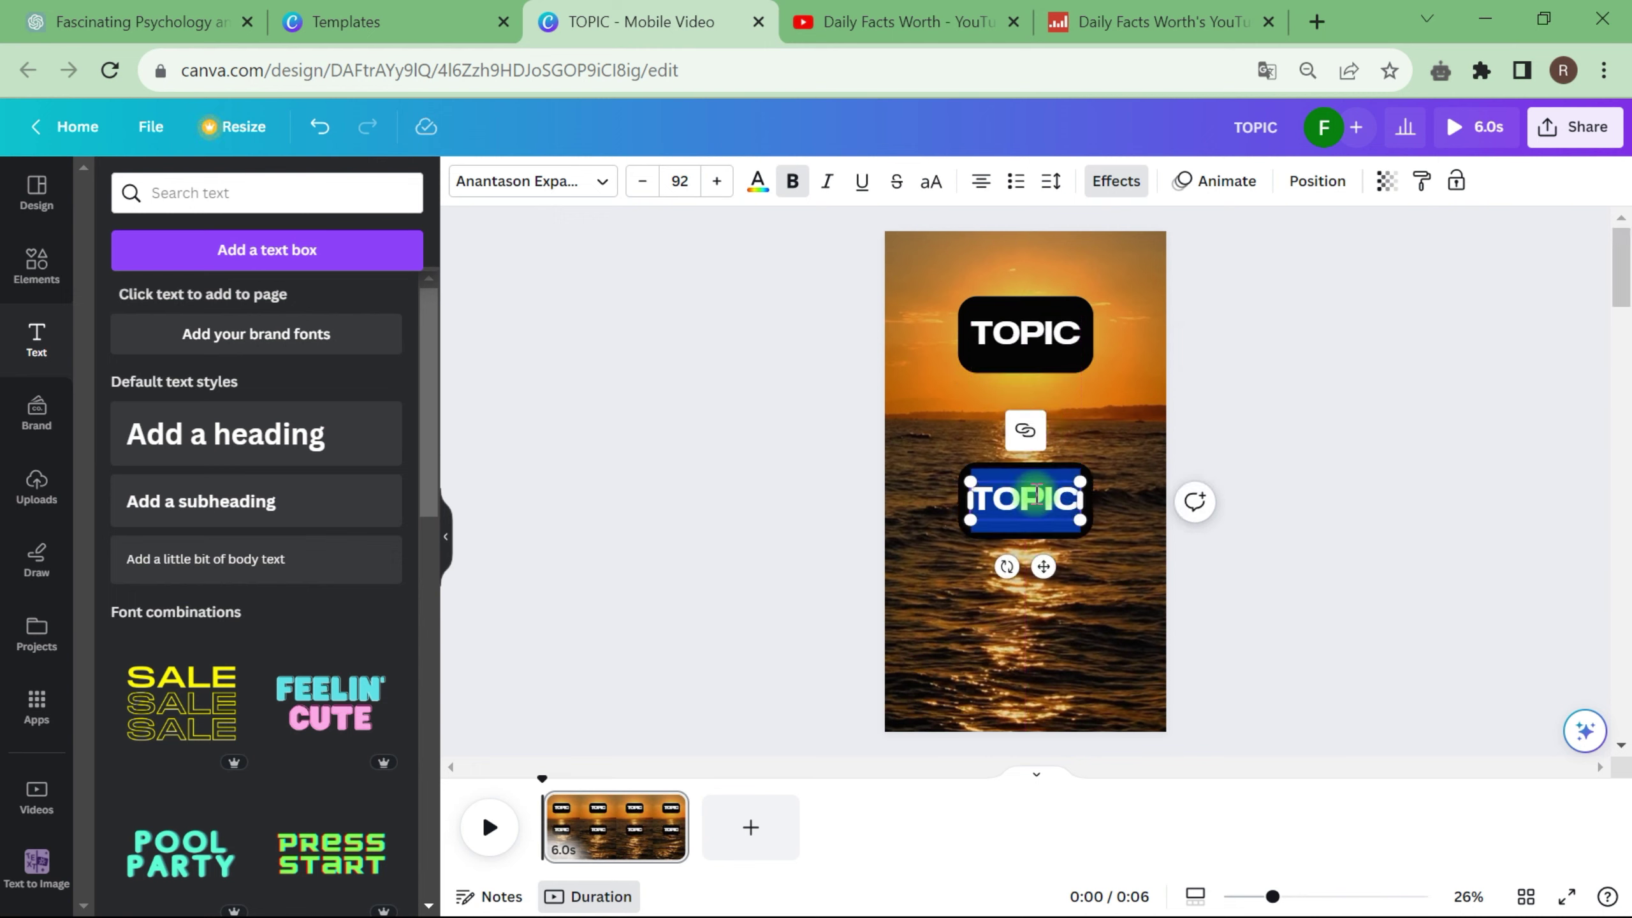
{"action": "type", "text": "PART 1"}
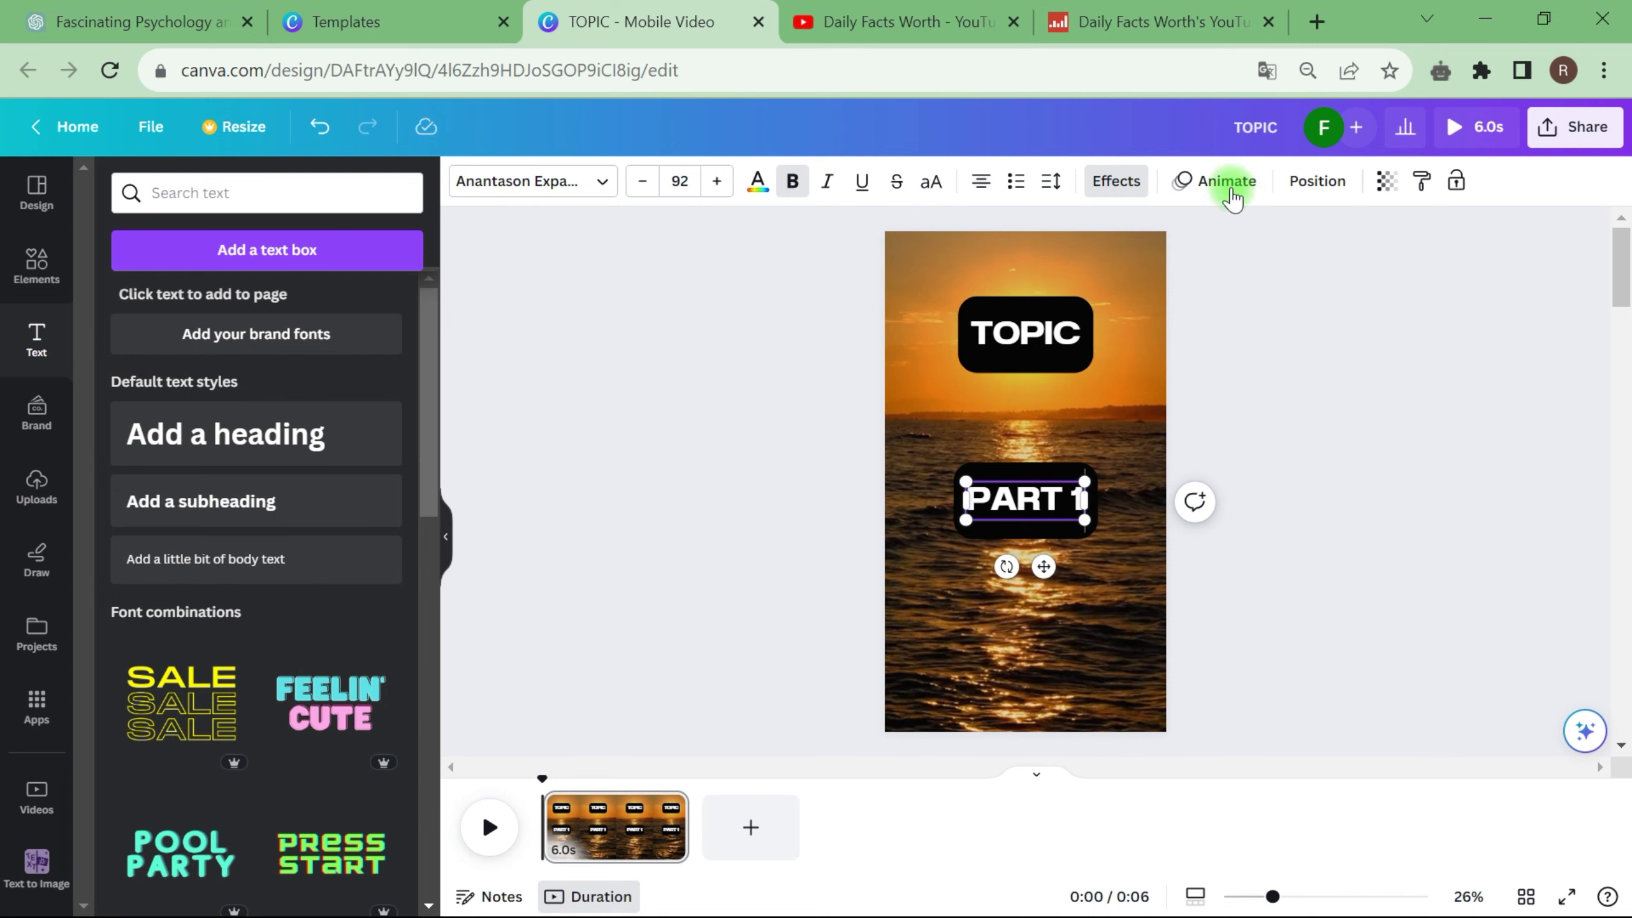
Remove PART 1's background effect and give it a black outline with thickness 86
{"action": "left_click", "coordinate": [1123, 183]}
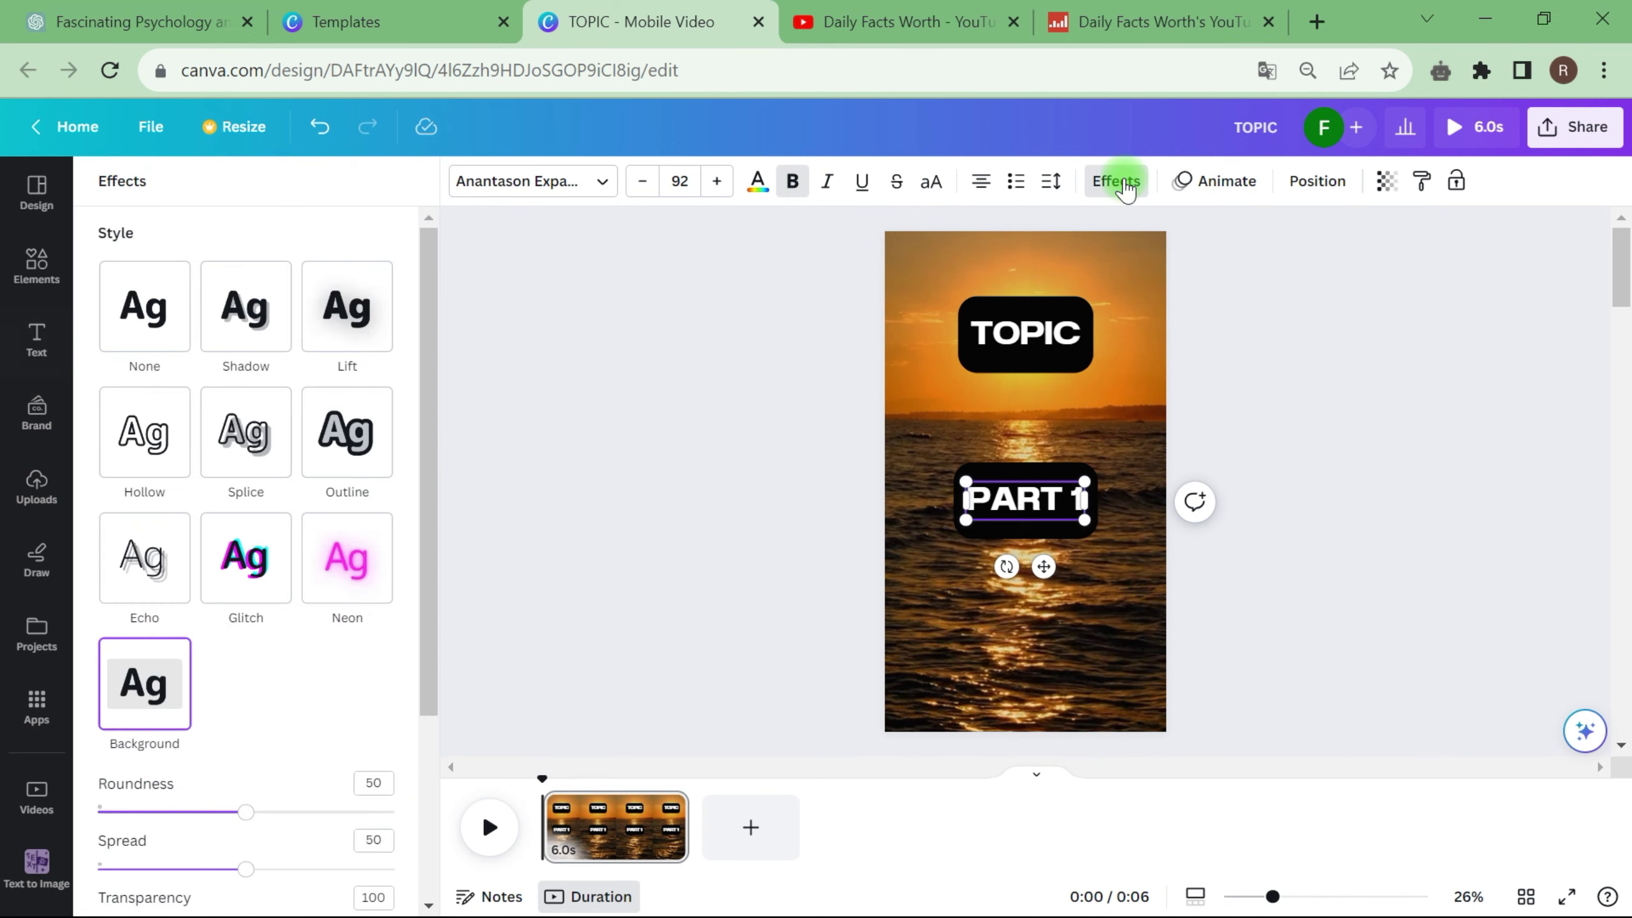
{"action": "left_click", "coordinate": [156, 315]}
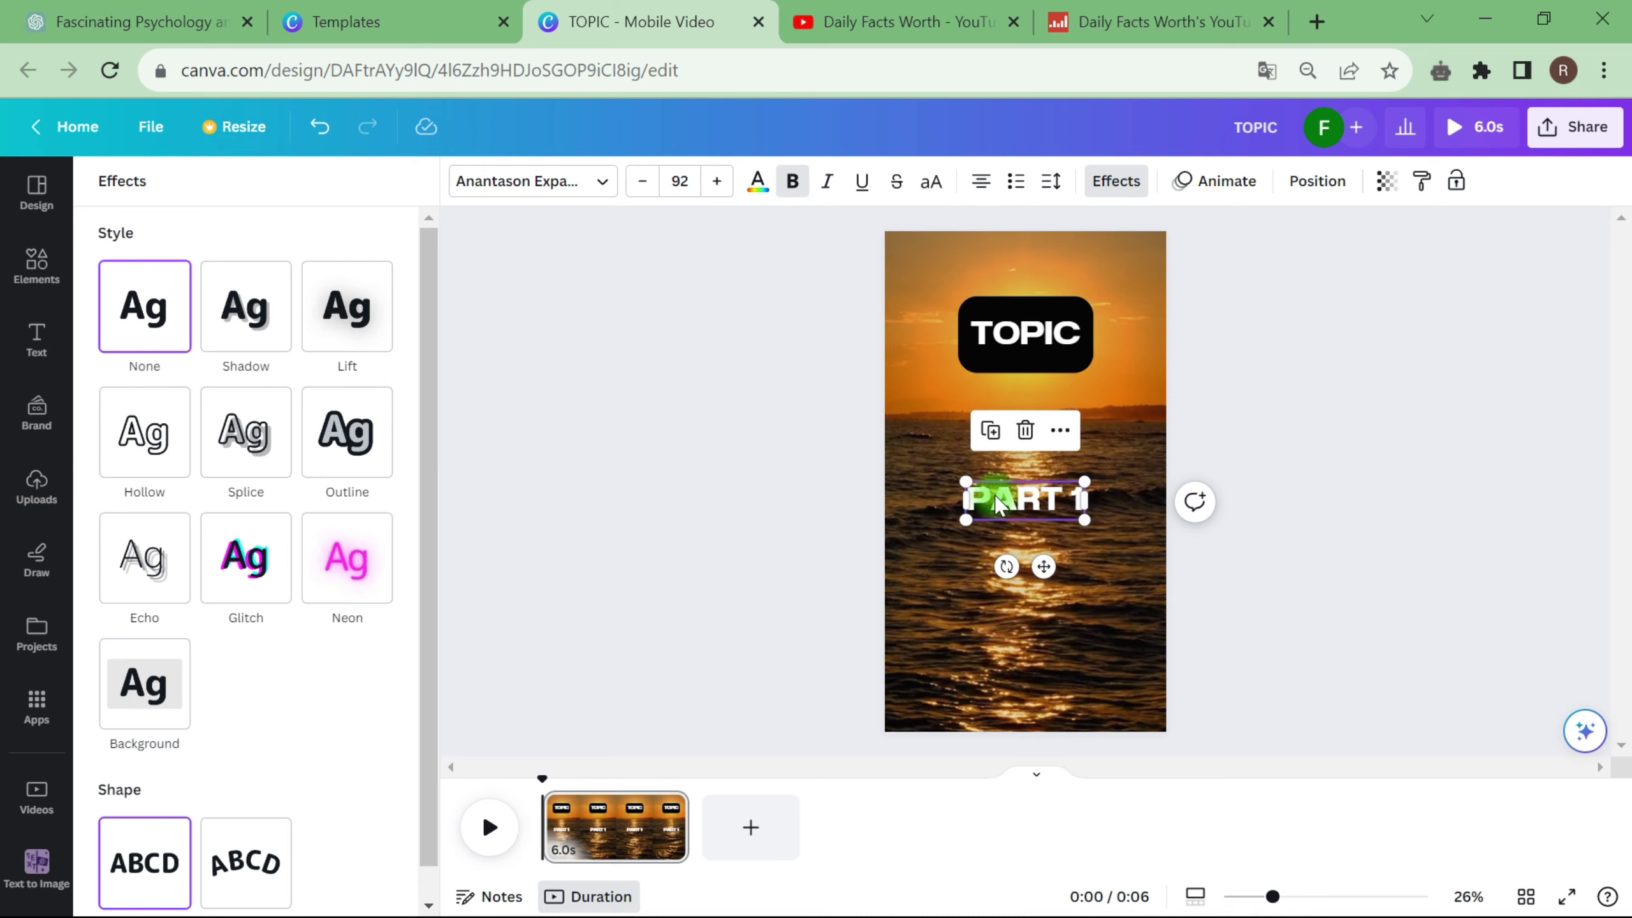
{"action": "left_click", "coordinate": [355, 446]}
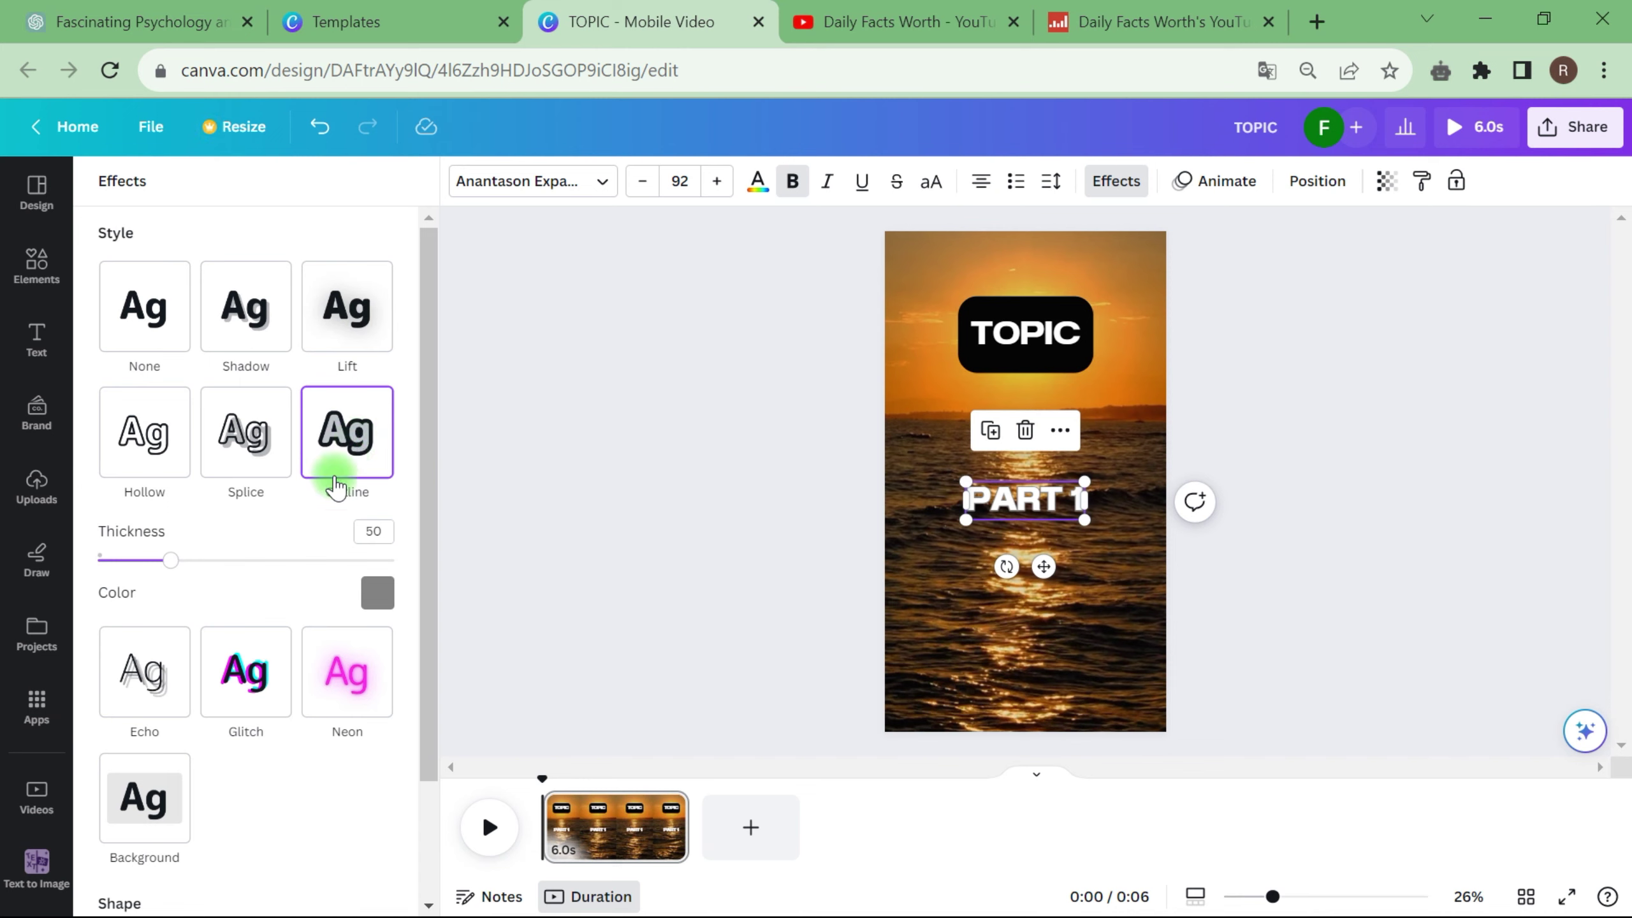
{"action": "left_click", "coordinate": [376, 592]}
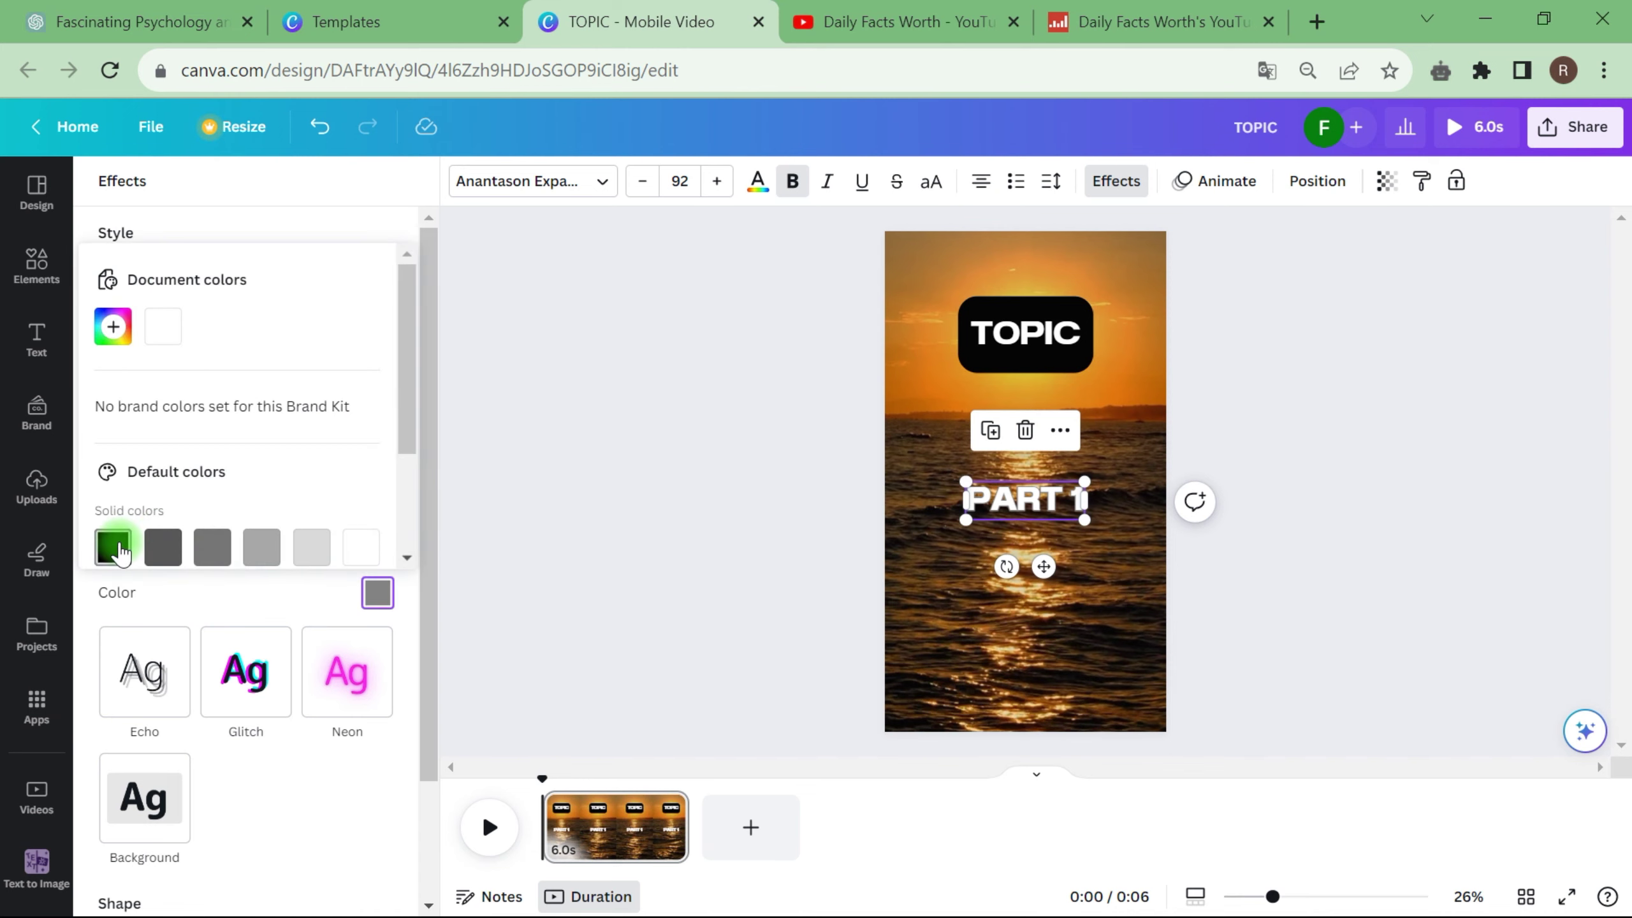
{"action": "left_click_drag", "start_coordinate": [401, 450], "coordinate": [411, 571]}
{"action": "left_click", "coordinate": [376, 569]}
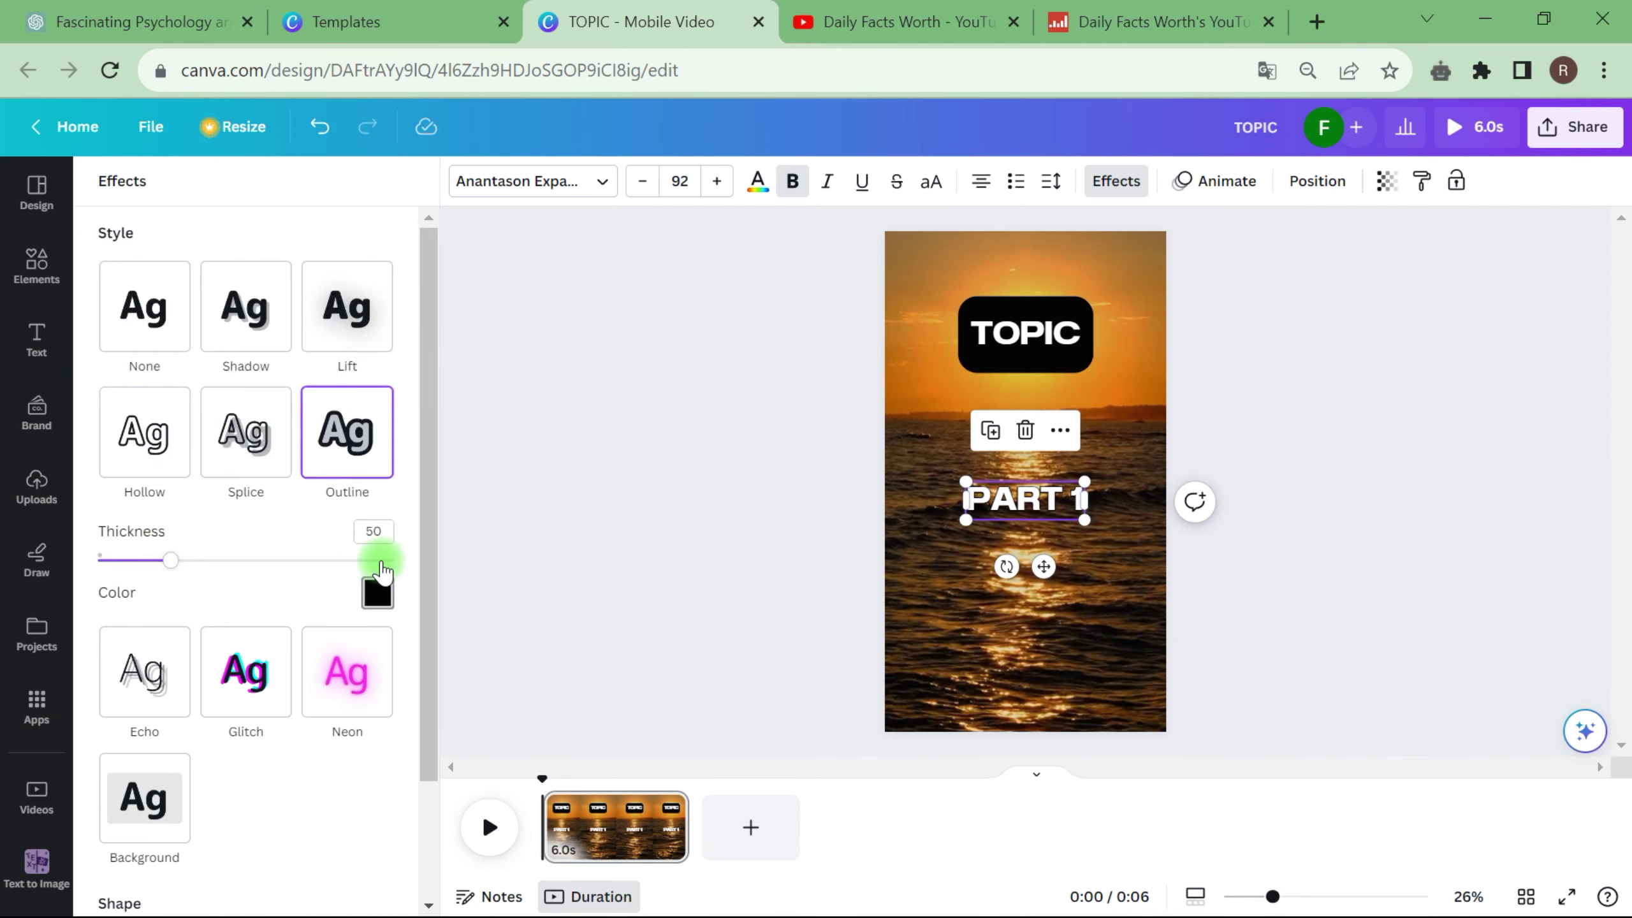
{"action": "left_click", "coordinate": [171, 560]}
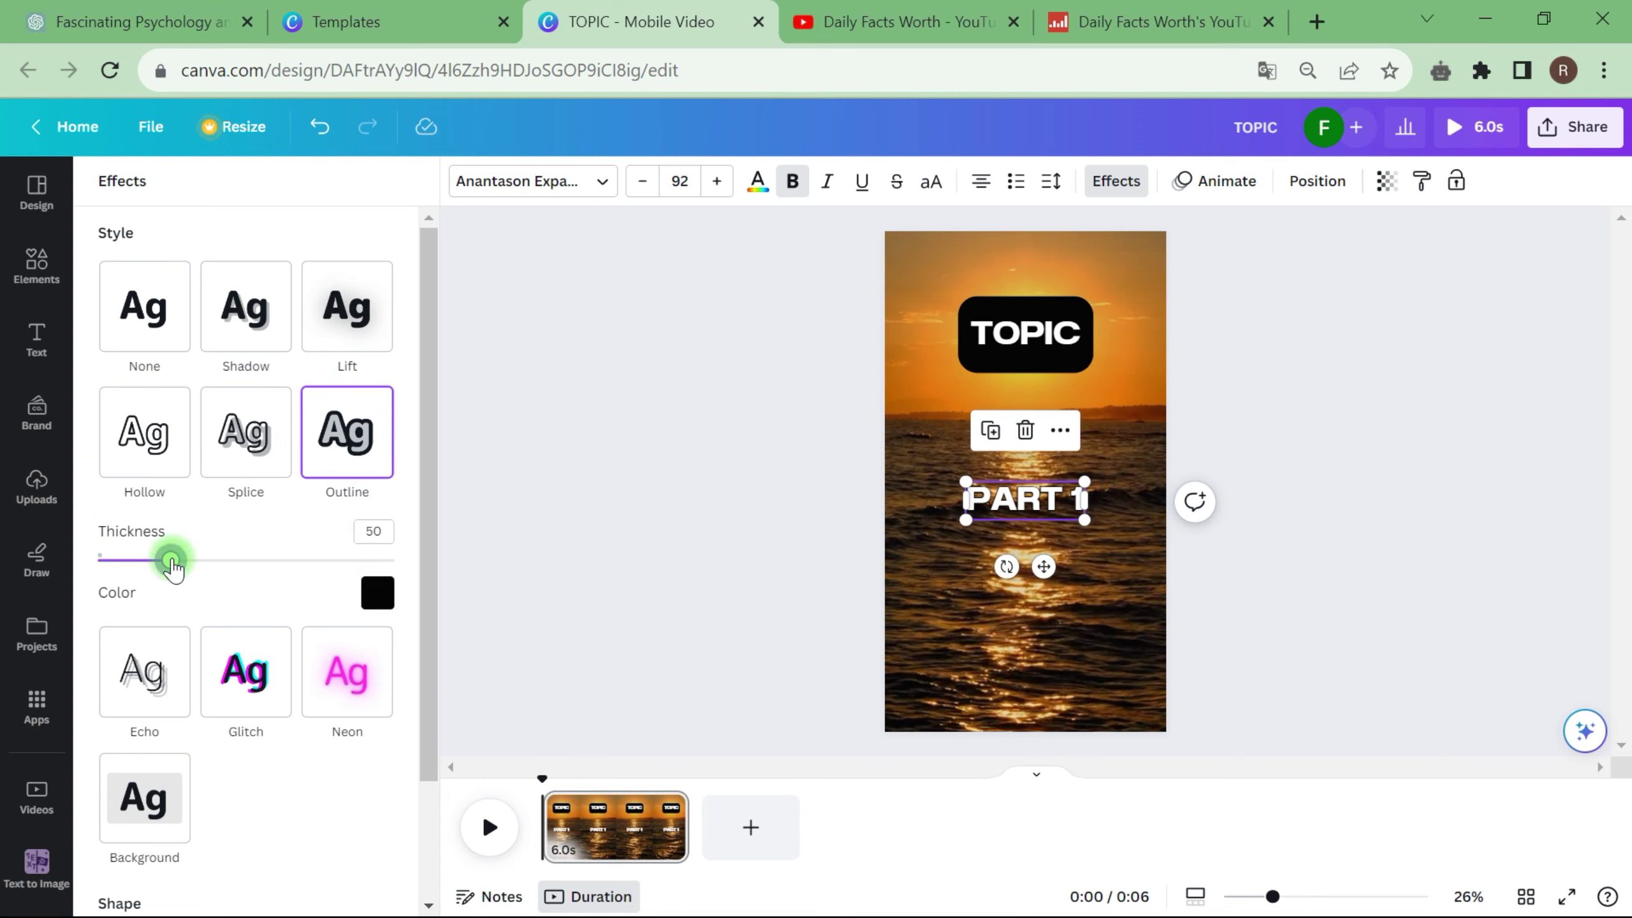
{"action": "left_click_drag", "start_coordinate": [171, 561], "coordinate": [225, 563]}
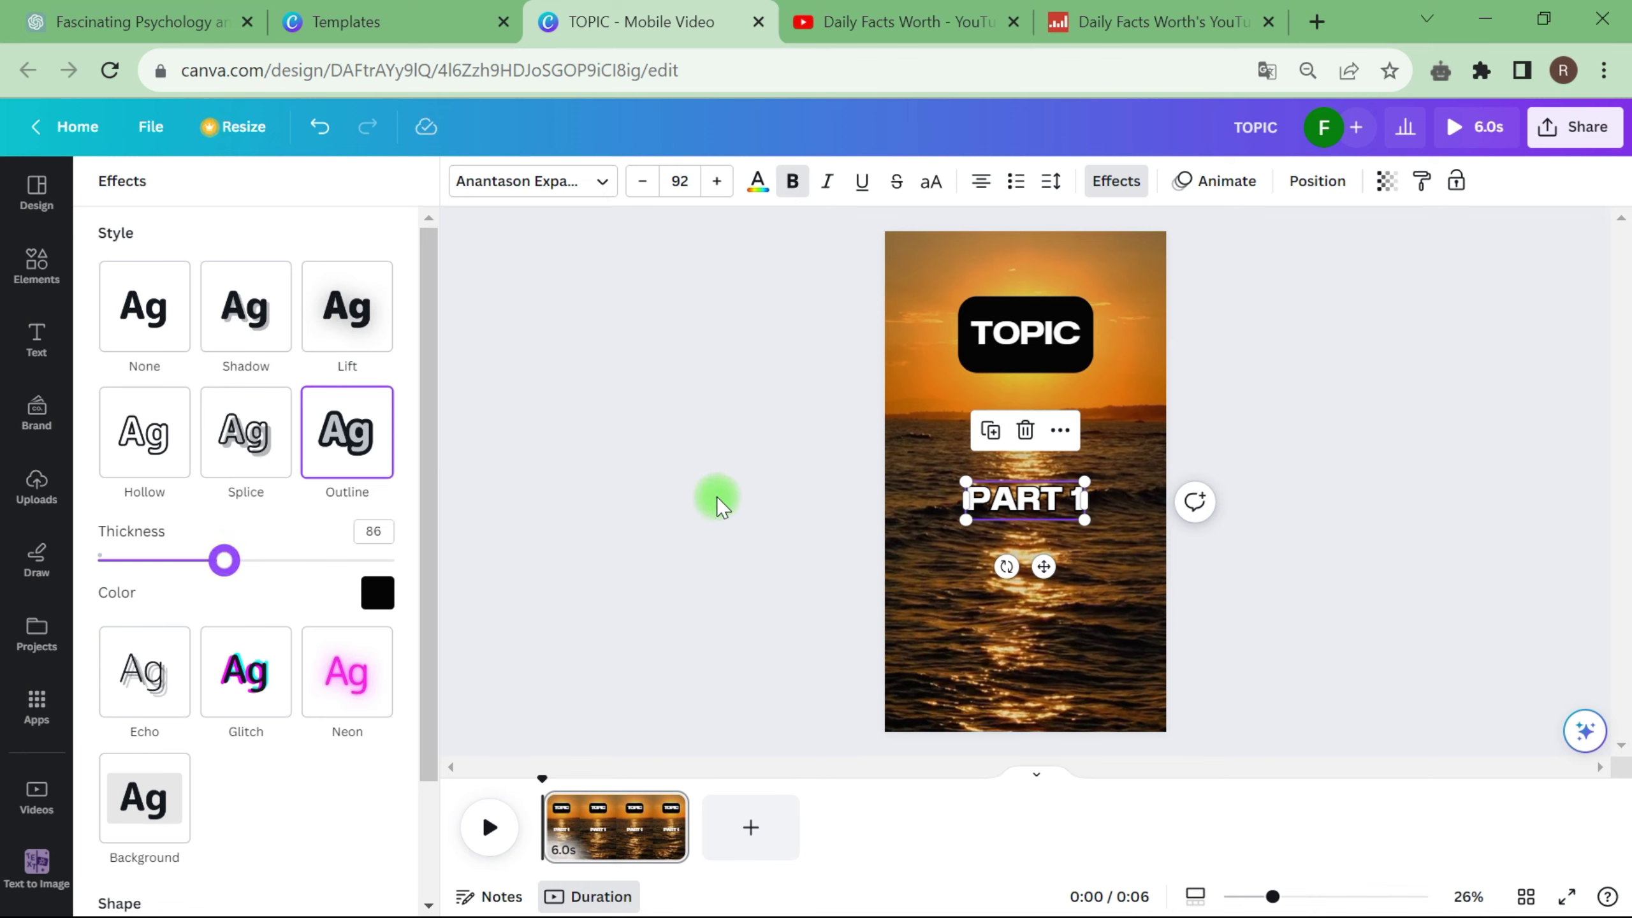
{"action": "key", "text": "Escape"}
Duplicate the PART 1 label and place the copy centred just below it
{"action": "left_click", "coordinate": [747, 516]}
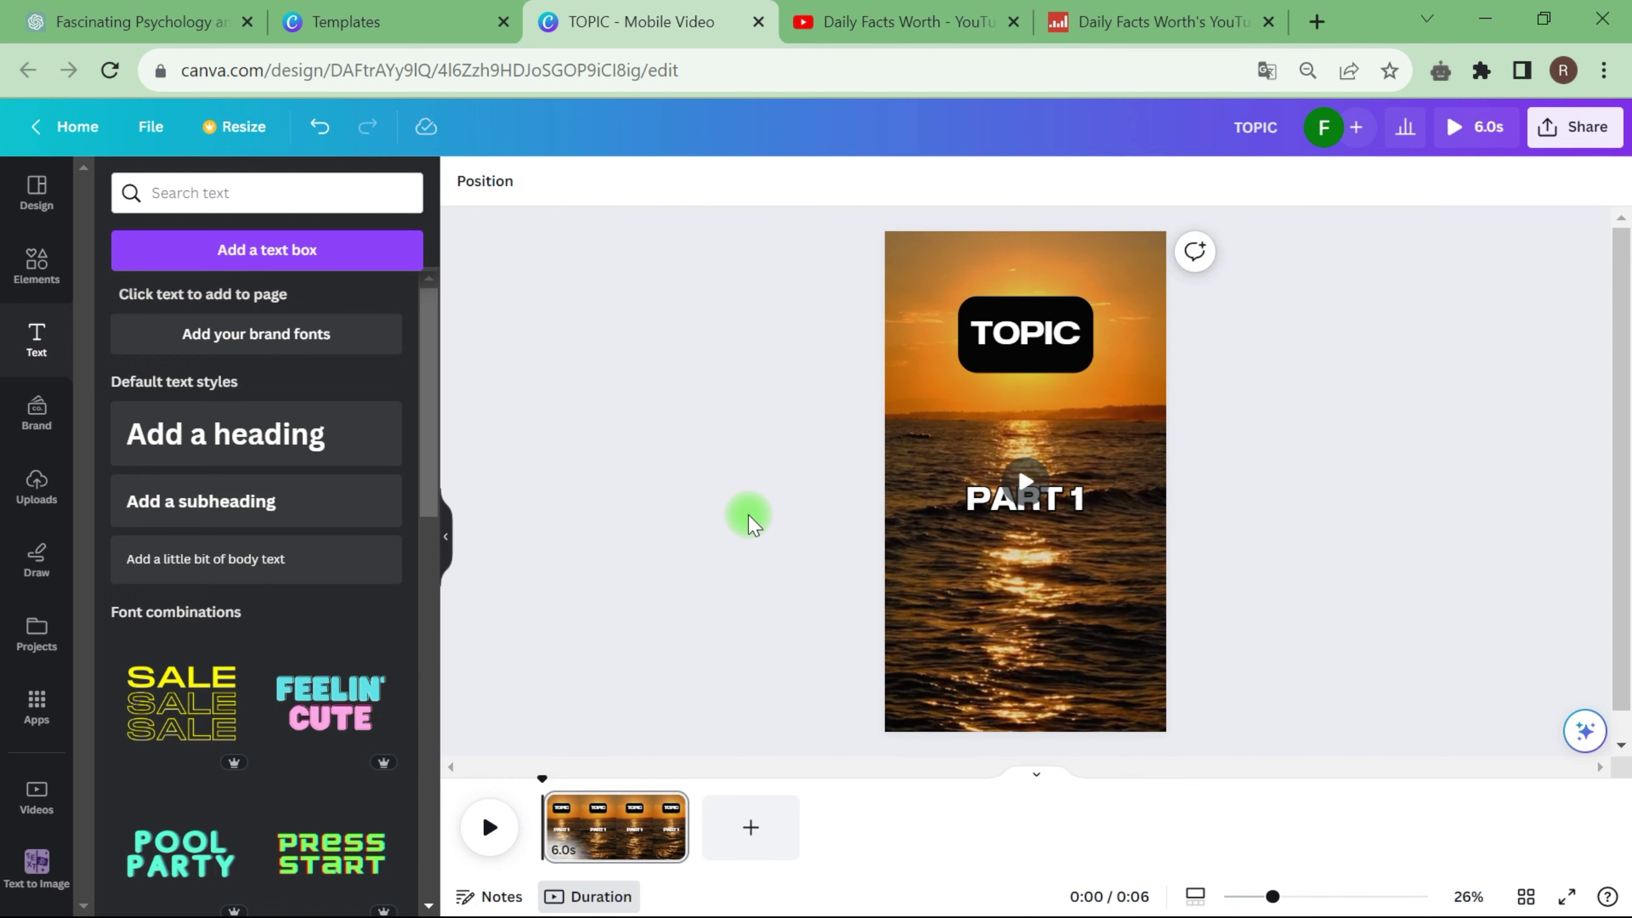
{"action": "left_click", "coordinate": [1076, 506]}
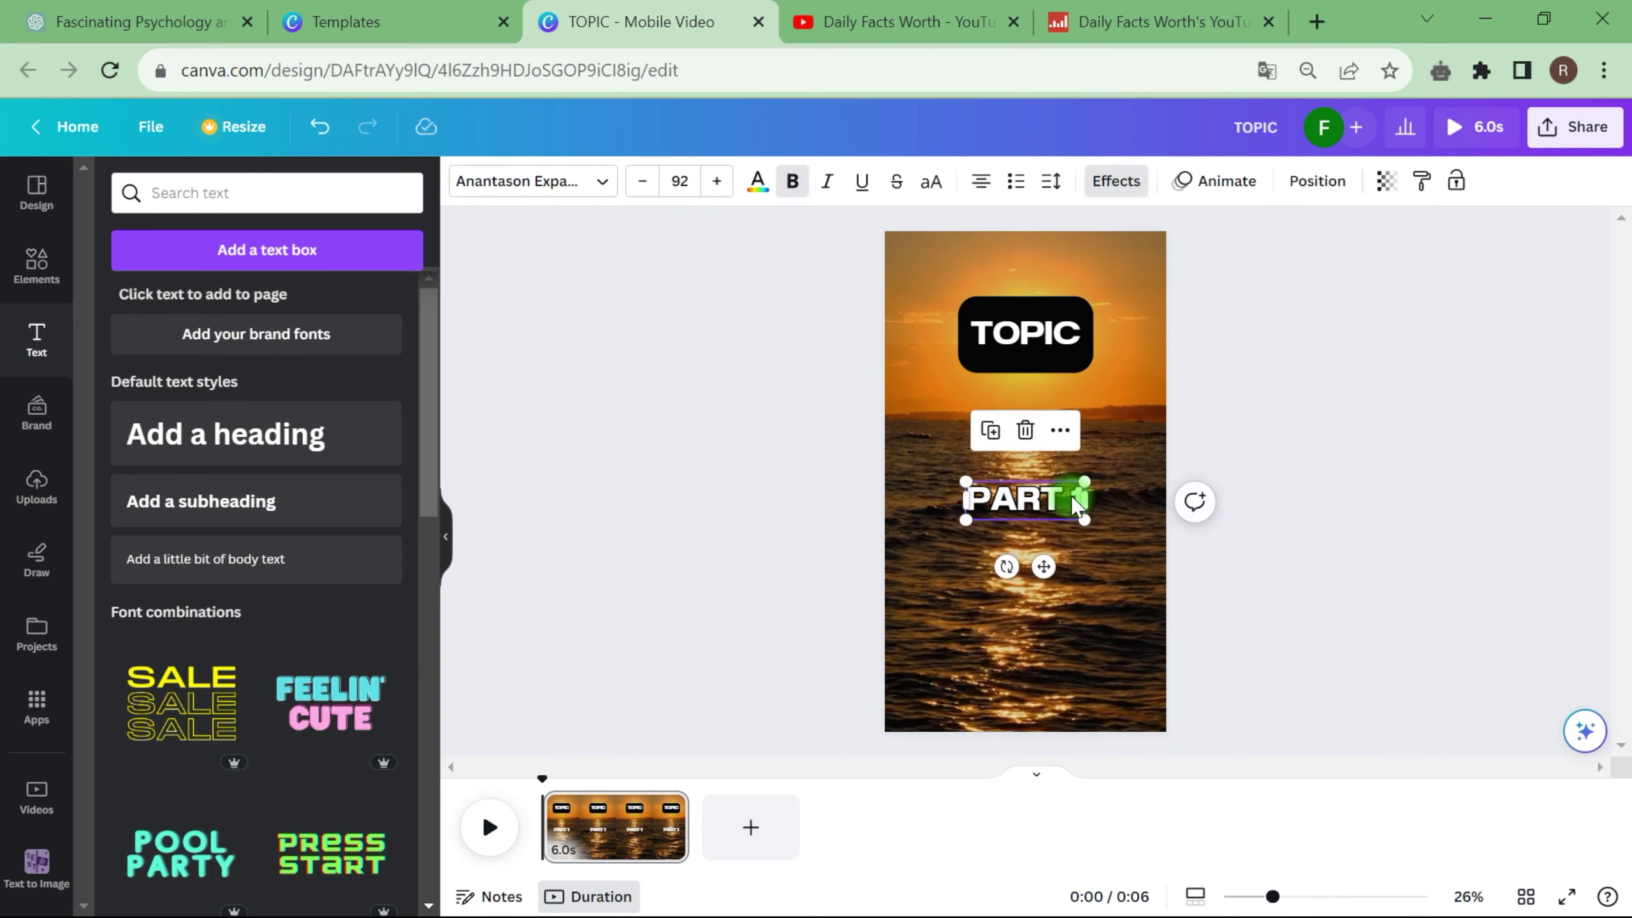
{"action": "left_click", "coordinate": [990, 431]}
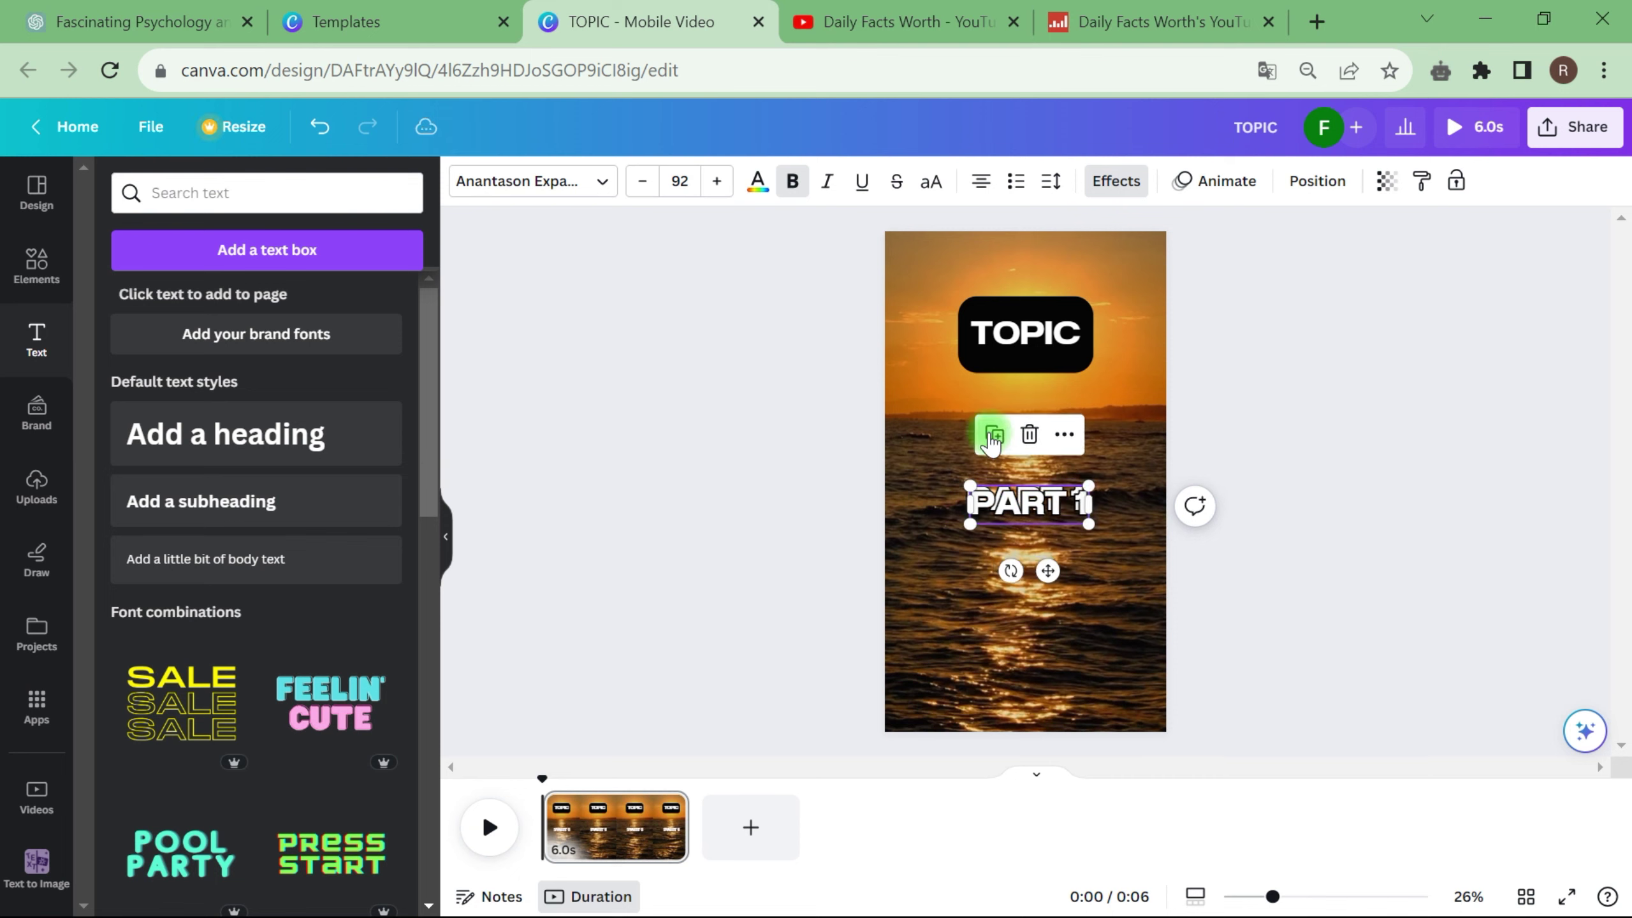
{"action": "left_click_drag", "start_coordinate": [1046, 570], "coordinate": [1037, 634]}
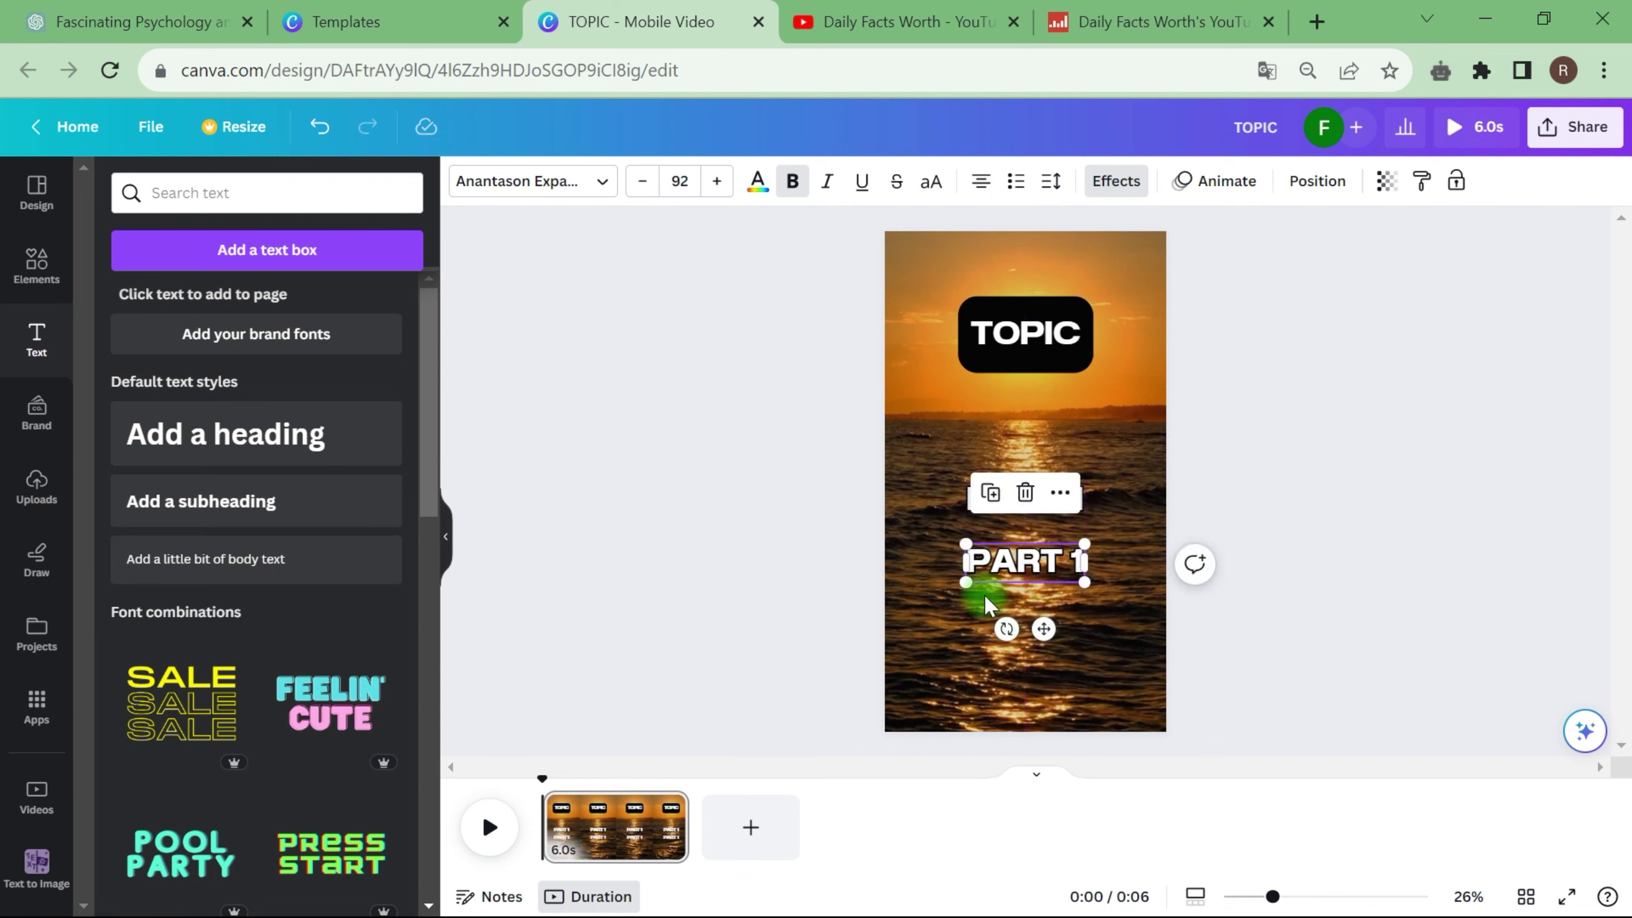
Change the lower label's number from 1 to 2 so it reads 'PART 2'
{"action": "left_click", "coordinate": [1307, 446]}
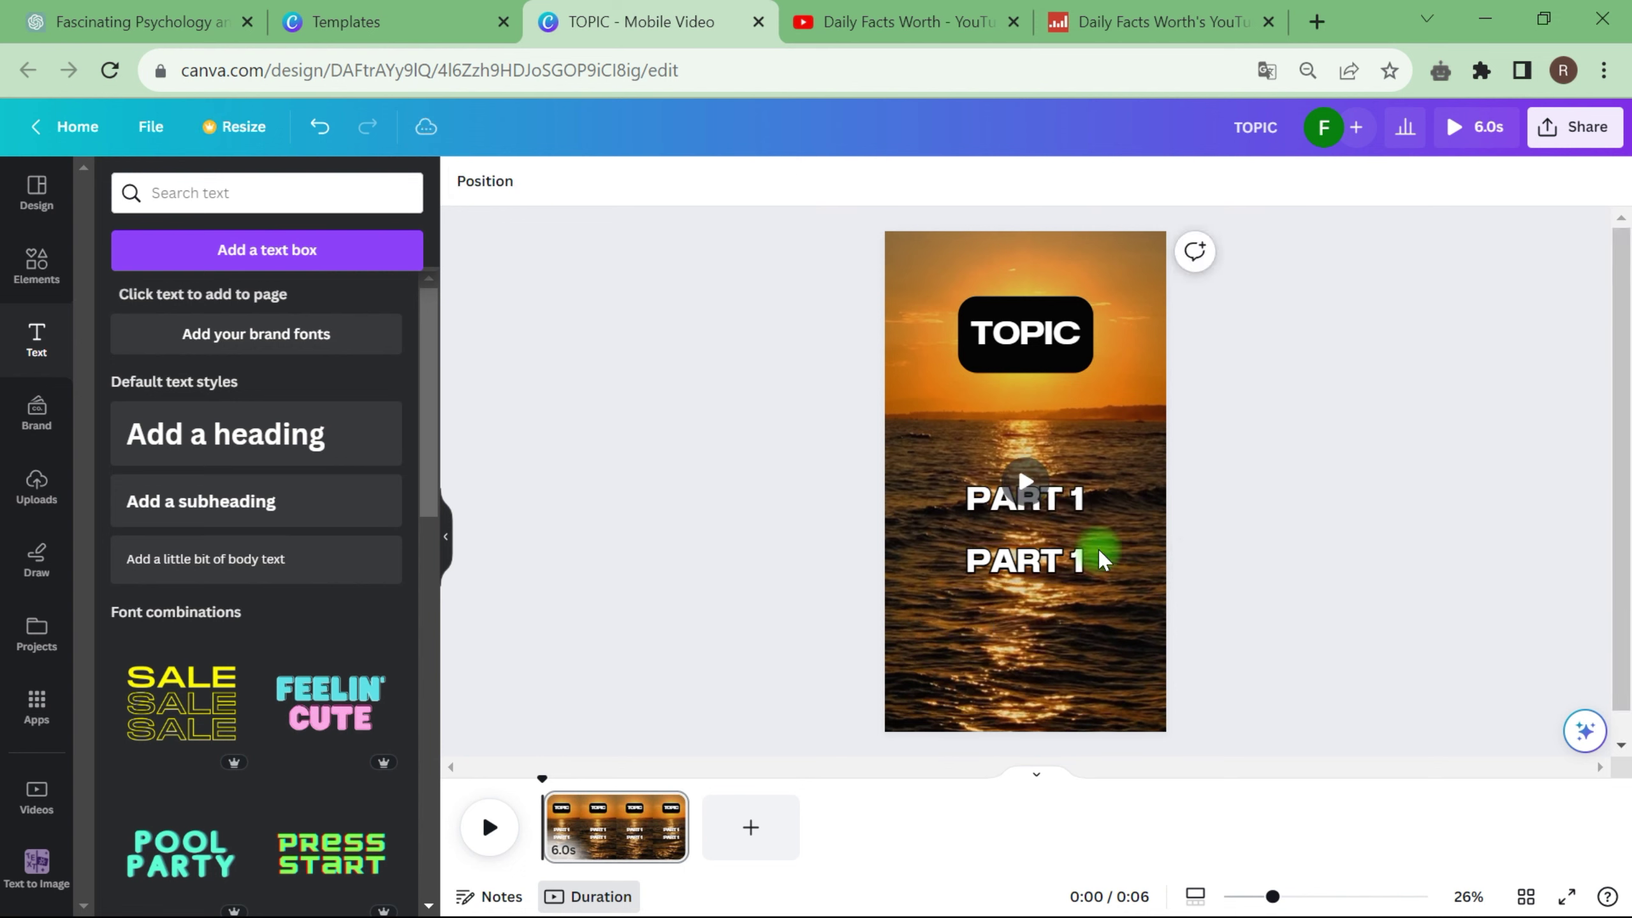
{"action": "left_click", "coordinate": [1058, 570]}
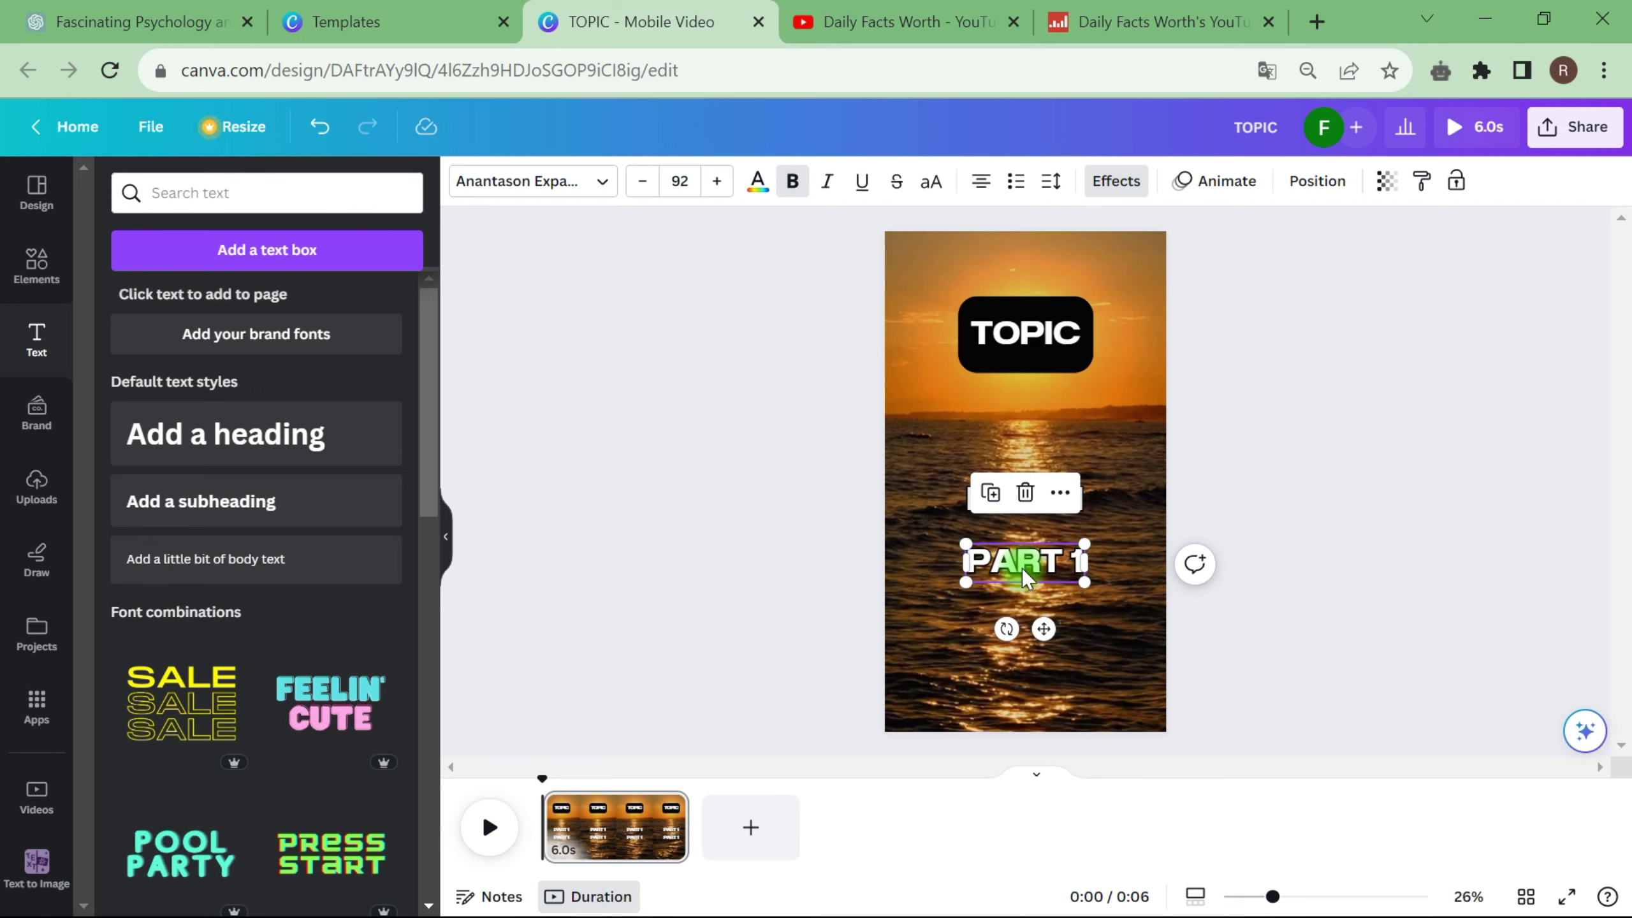
{"action": "right_click", "coordinate": [1023, 569]}
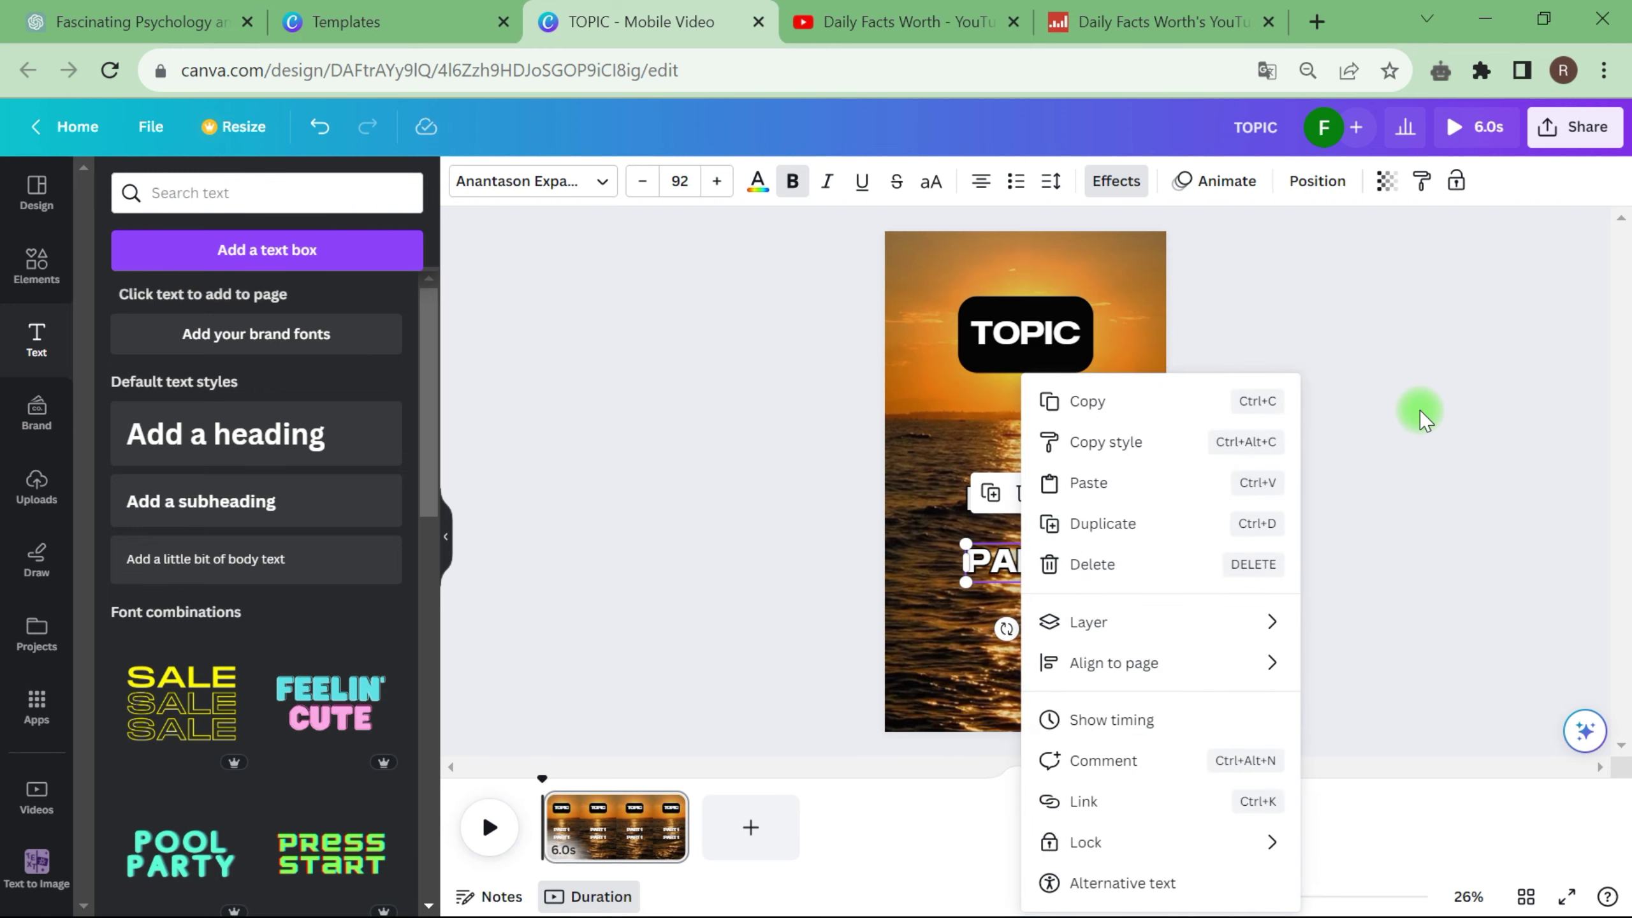
{"action": "left_click", "coordinate": [1420, 411]}
{"action": "left_click_drag", "start_coordinate": [1030, 484], "coordinate": [1056, 576]}
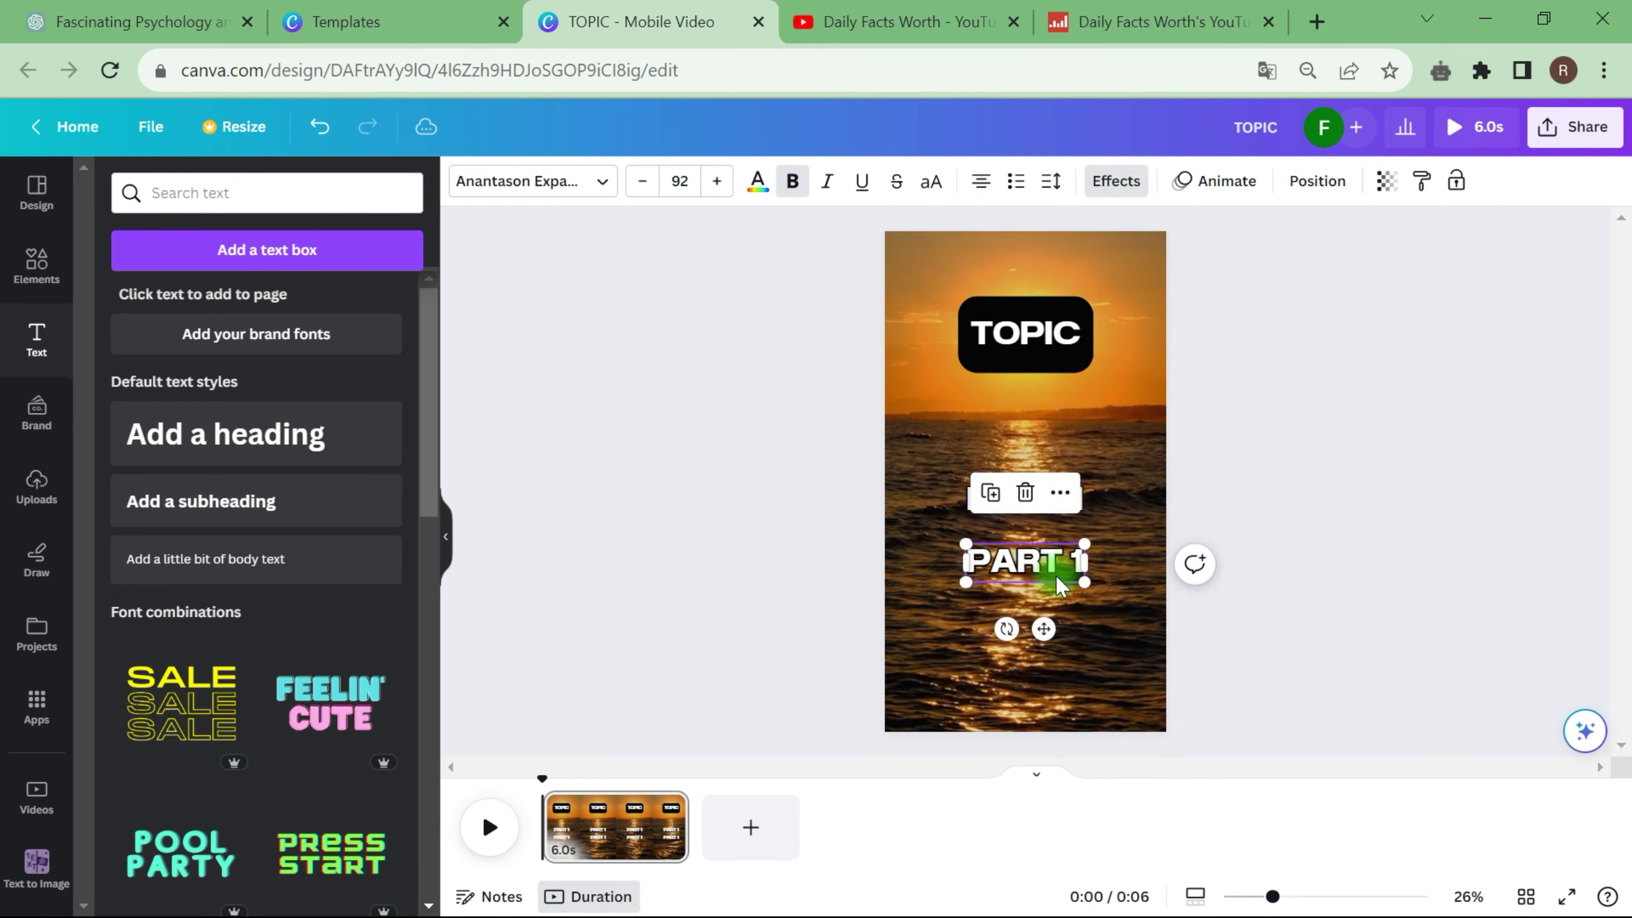
{"action": "double_click", "coordinate": [1067, 569]}
{"action": "type", "text": "2"}
{"action": "left_click", "coordinate": [1290, 492]}
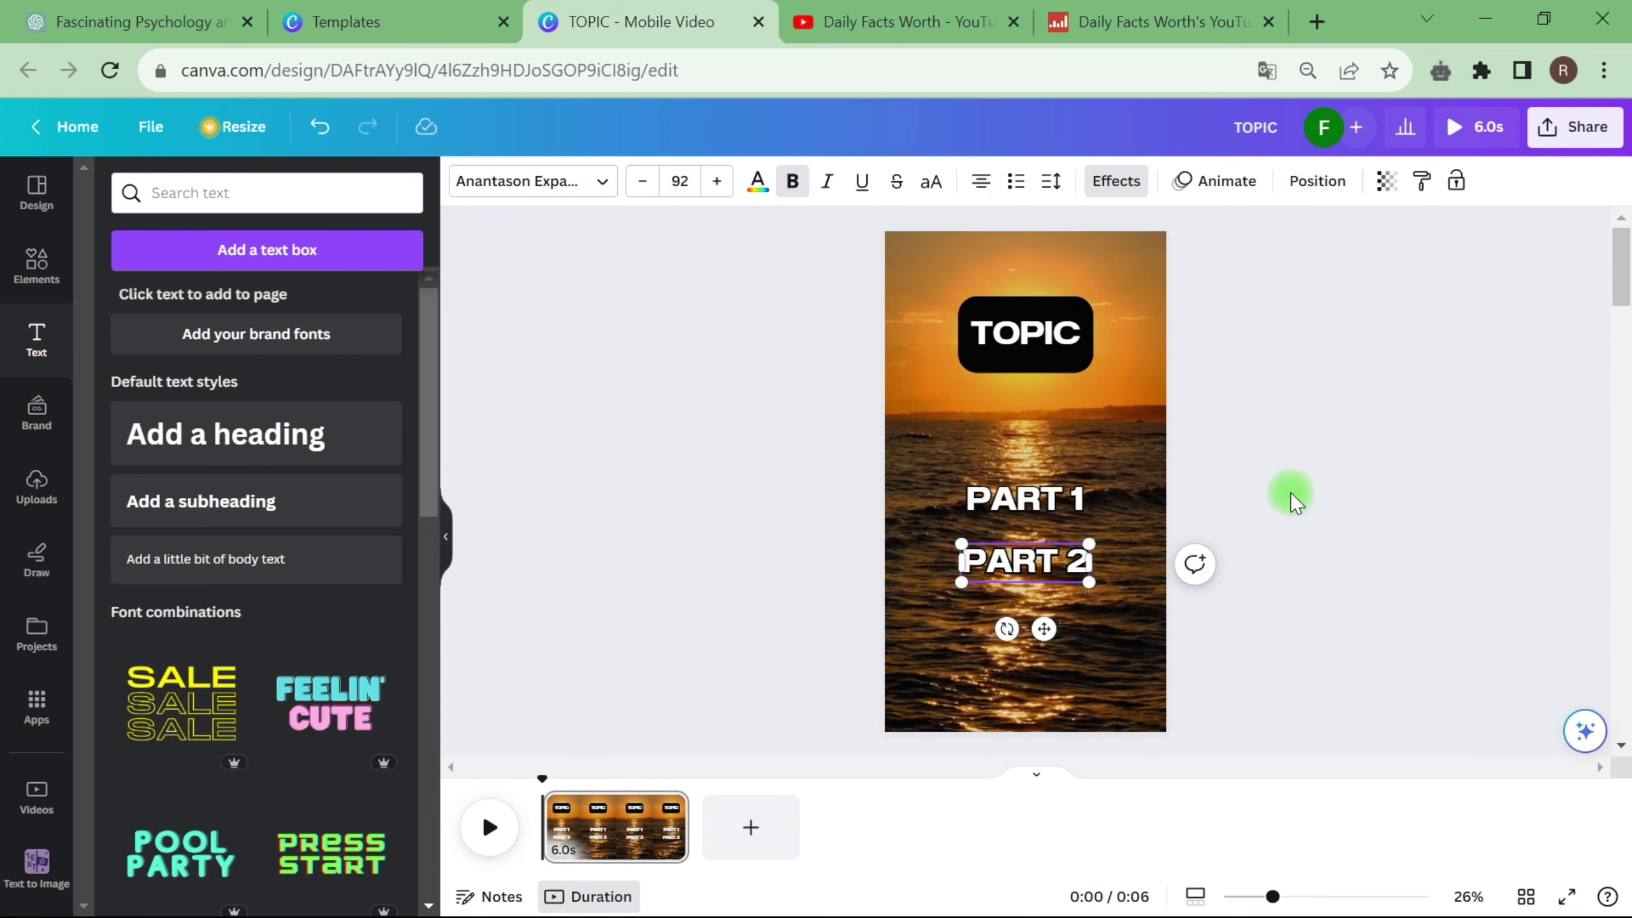
{"action": "left_click", "coordinate": [1053, 571]}
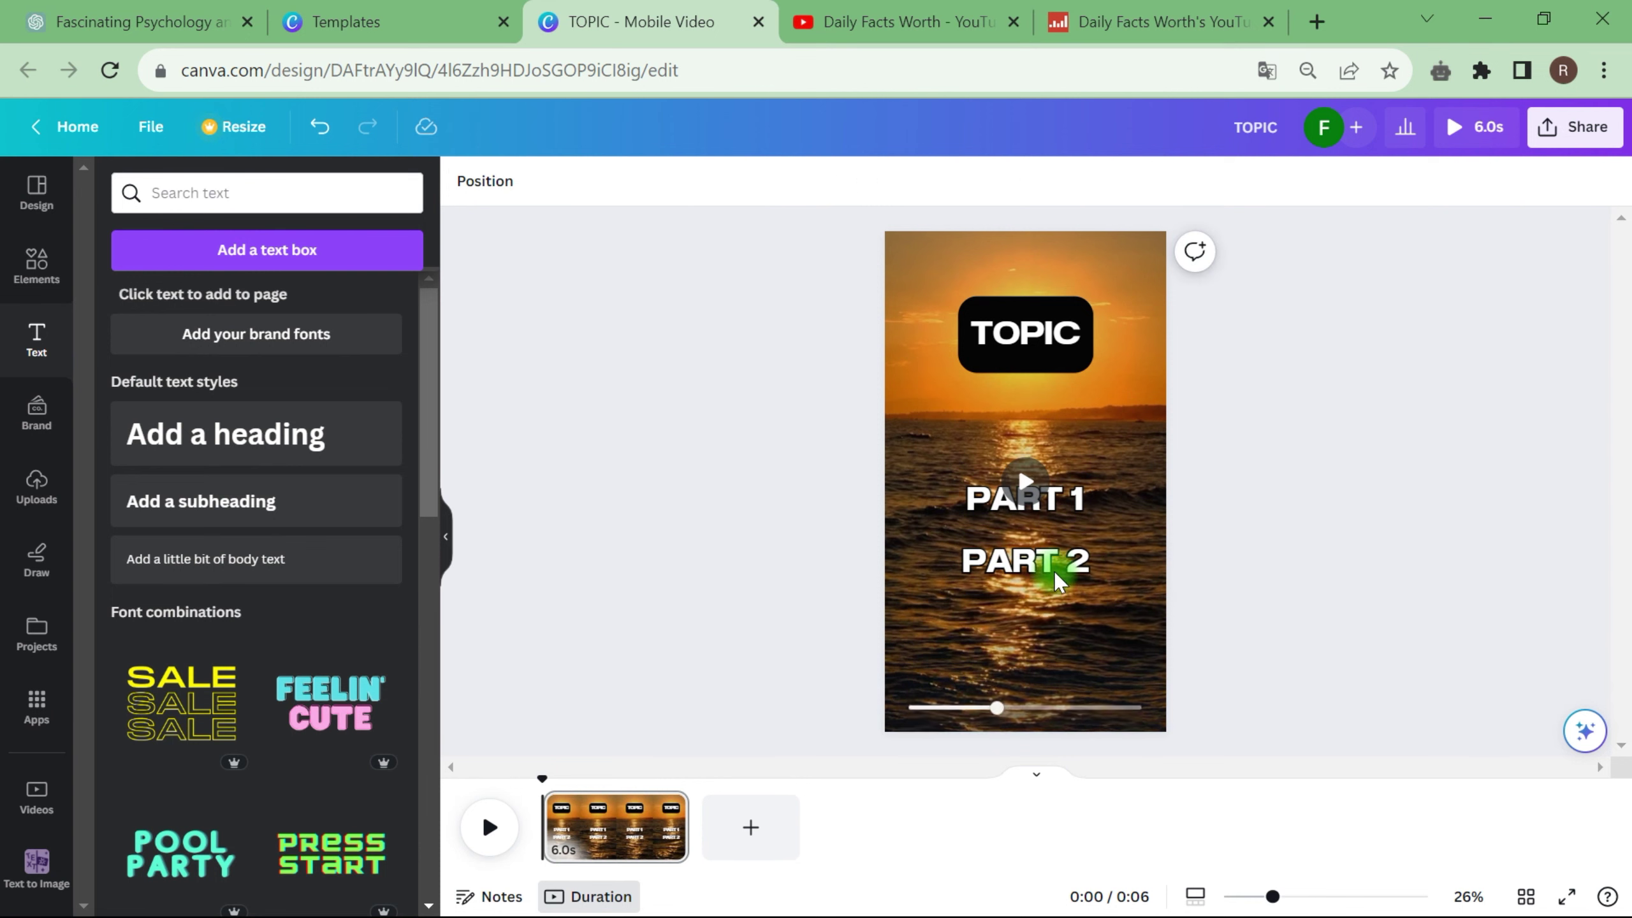
Nudge PART 2 into place and raise PART 1 so it sits evenly spaced above PART 2
{"action": "mouse_move", "coordinate": [1044, 628]}
{"action": "left_mouse_down"}
{"action": "mouse_move", "coordinate": [1074, 629]}
{"action": "mouse_move", "coordinate": [1051, 628]}
{"action": "left_mouse_up"}
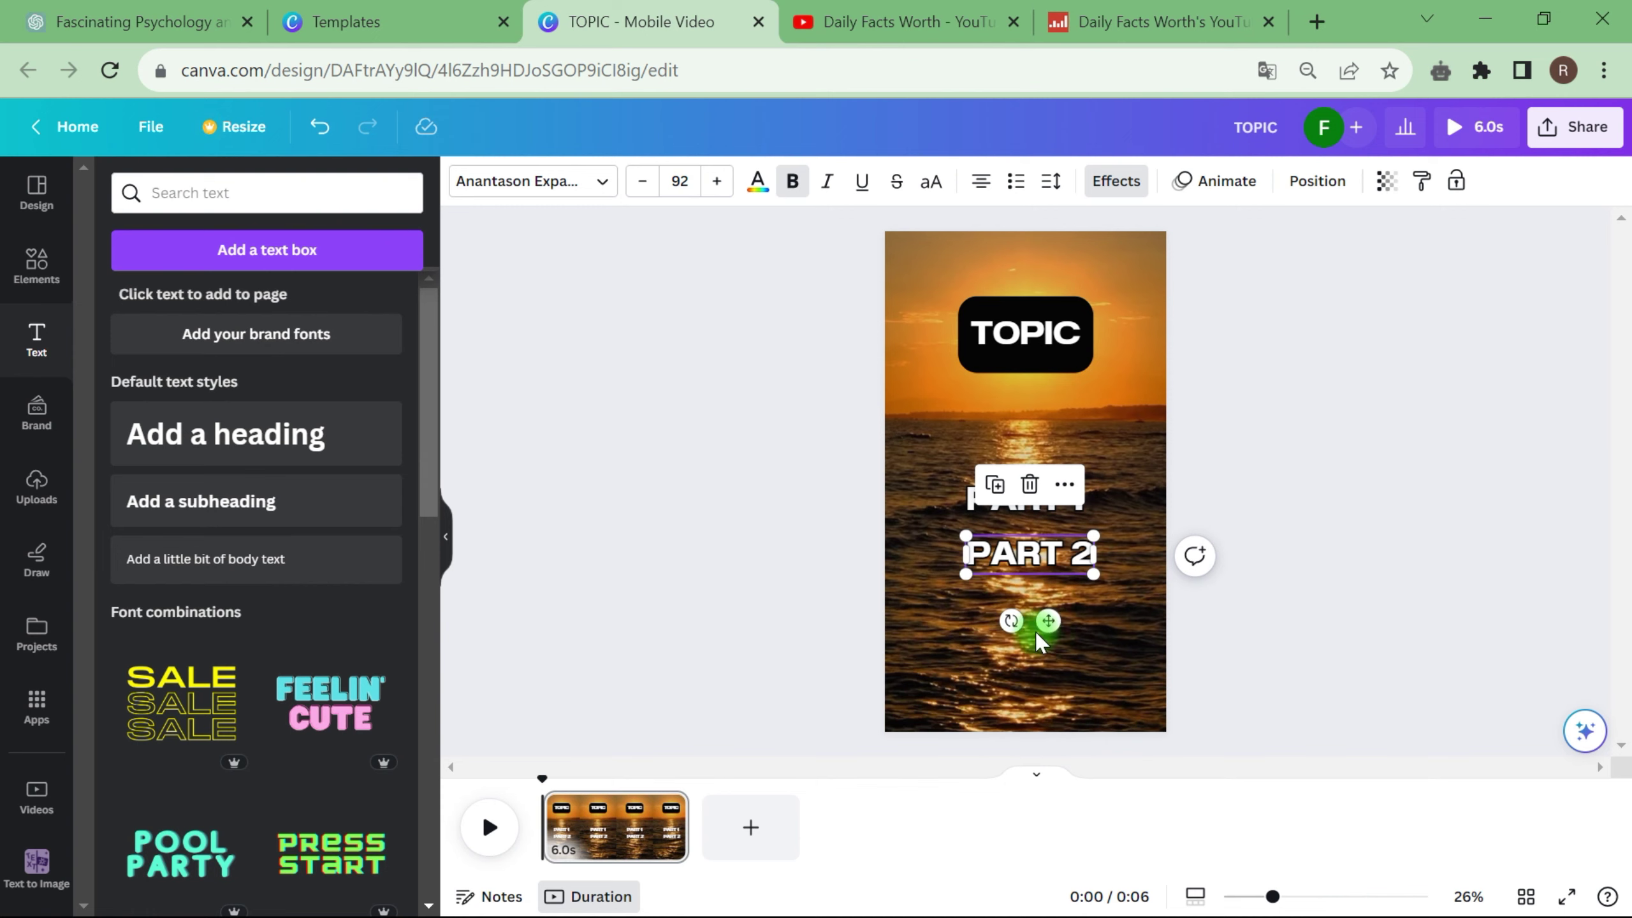
{"action": "right_click", "coordinate": [1035, 632]}
{"action": "left_click", "coordinate": [1545, 418]}
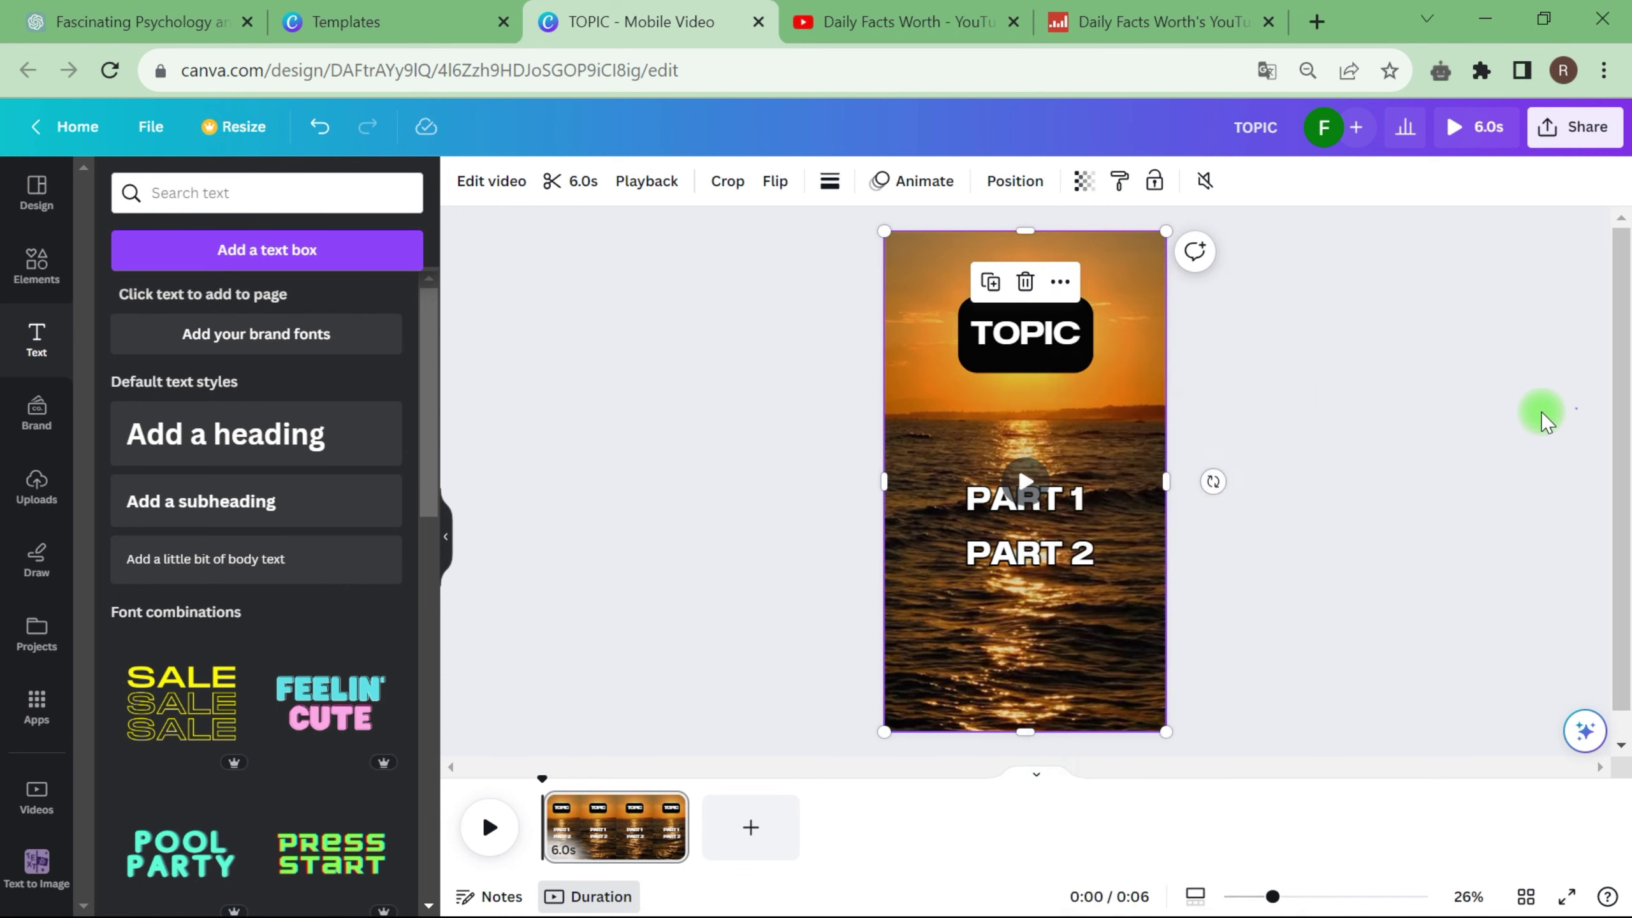
{"action": "left_click", "coordinate": [1084, 509]}
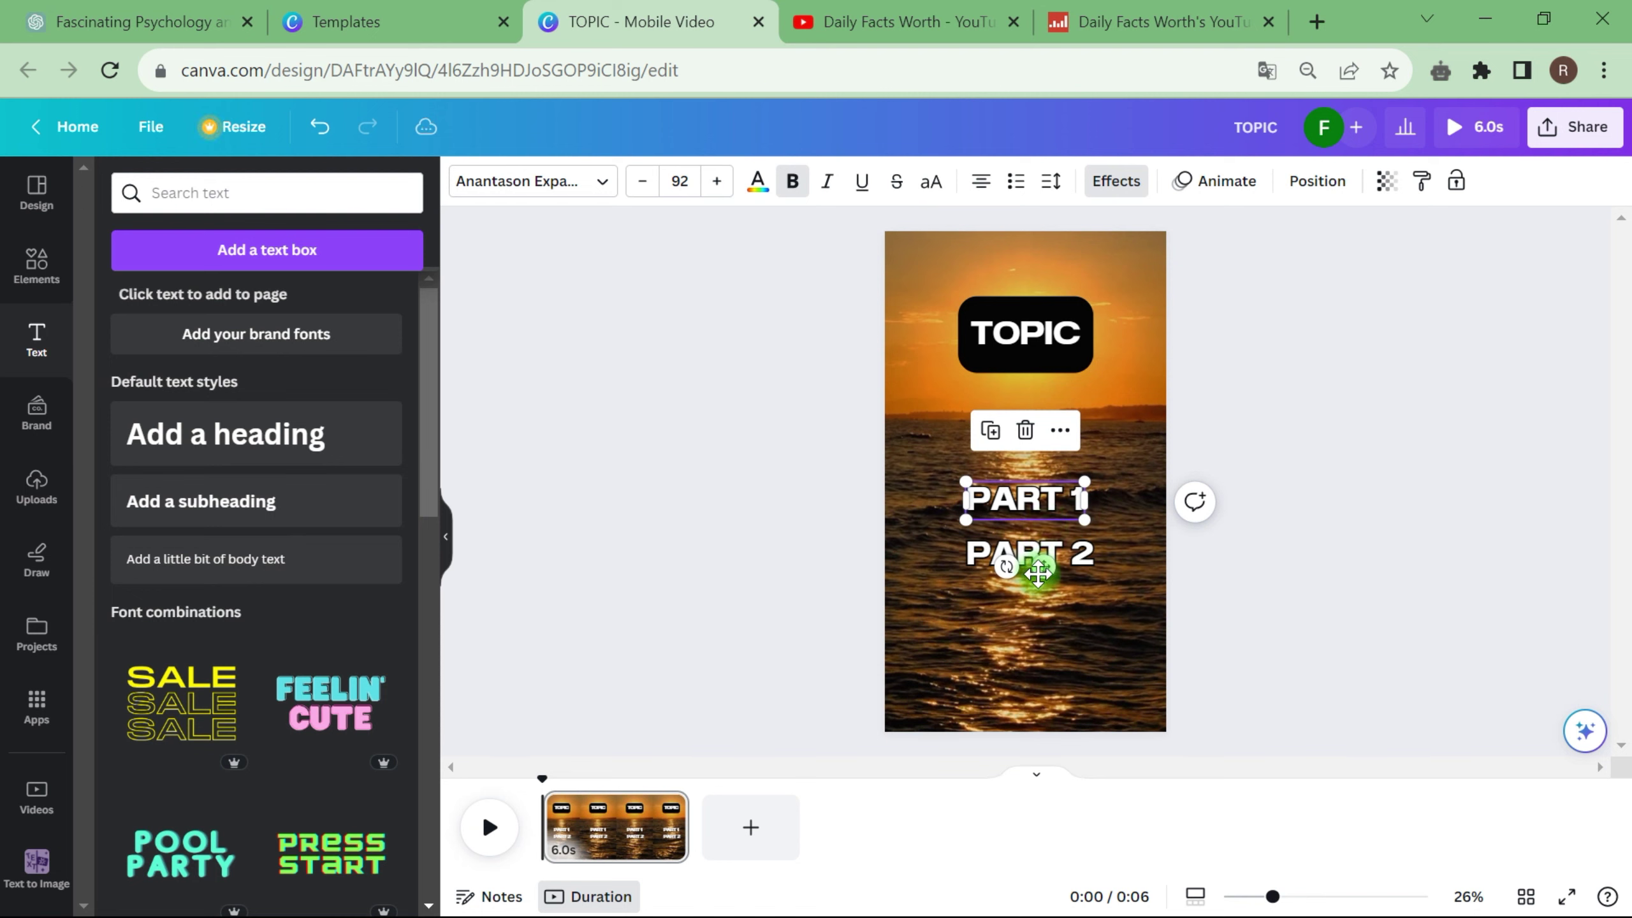
{"action": "mouse_move", "coordinate": [1043, 566]}
{"action": "left_mouse_down"}
{"action": "mouse_move", "coordinate": [1078, 546]}
{"action": "mouse_move", "coordinate": [1048, 518]}
{"action": "mouse_move", "coordinate": [965, 535]}
{"action": "mouse_move", "coordinate": [1033, 568]}
{"action": "left_mouse_up"}
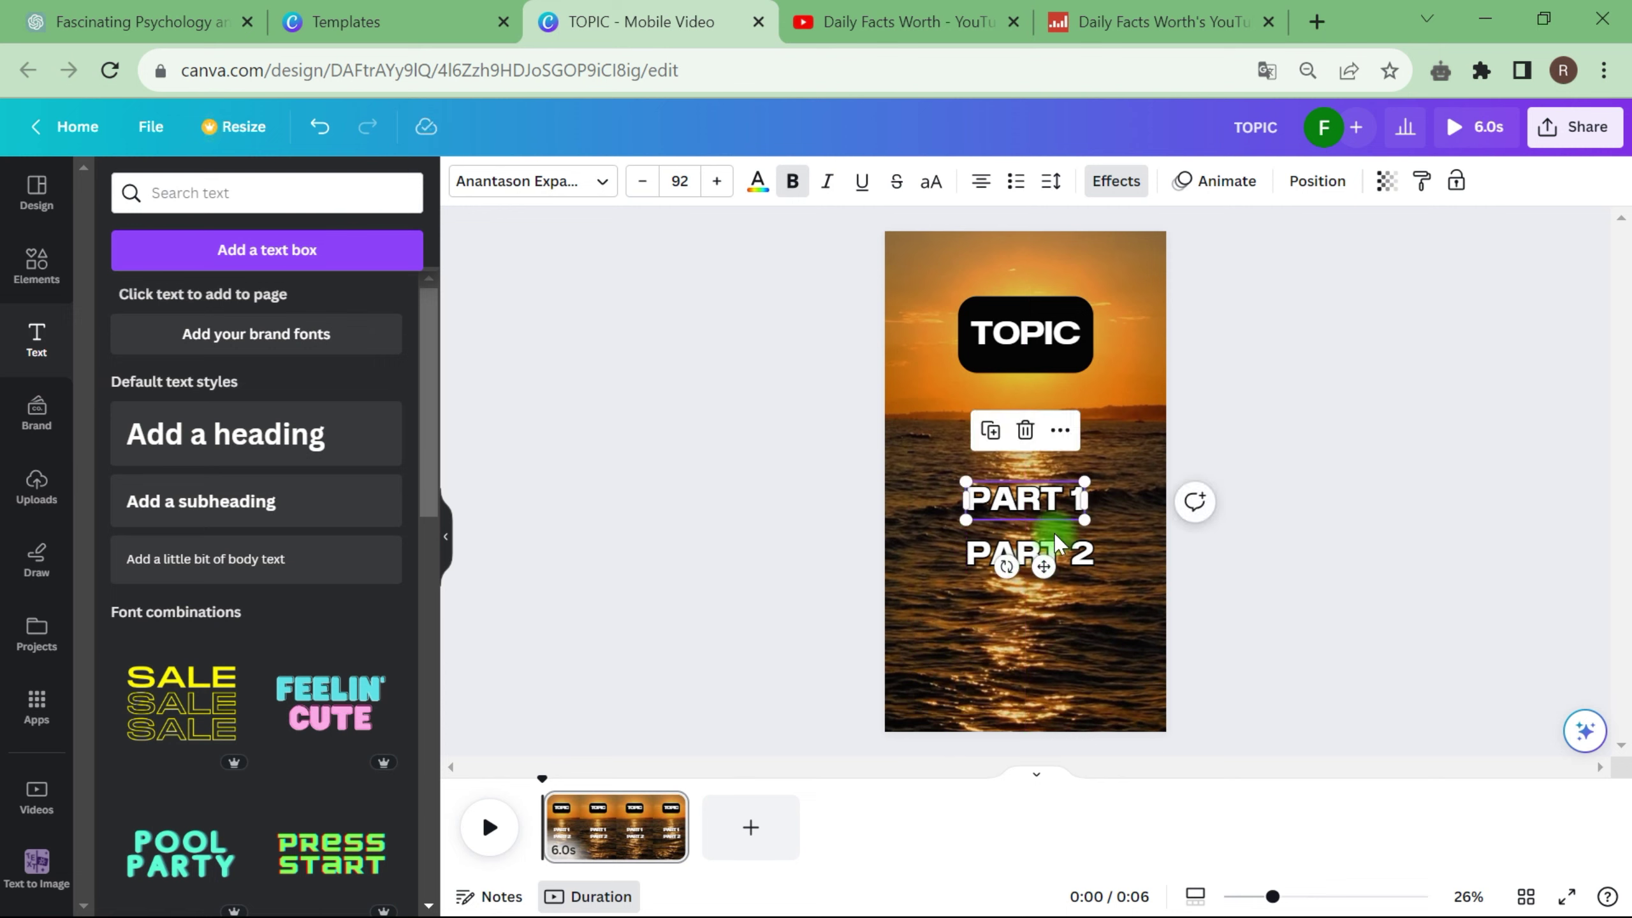
{"action": "left_click", "coordinate": [1313, 468]}
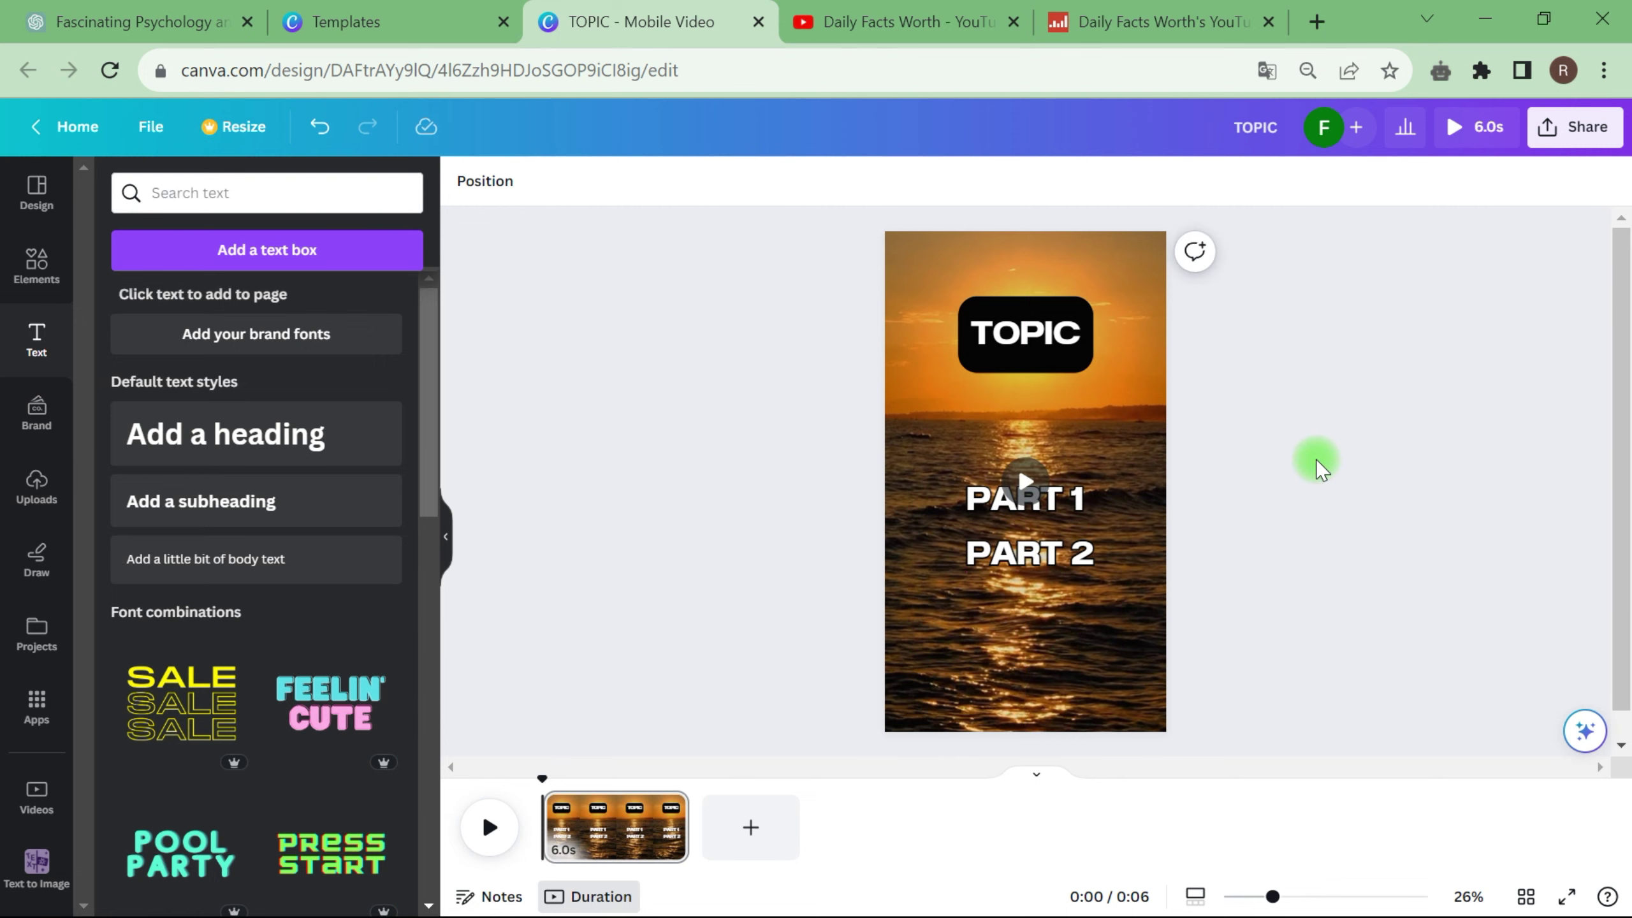
{"action": "right_click", "coordinate": [1081, 544]}
{"action": "left_click", "coordinate": [1372, 327]}
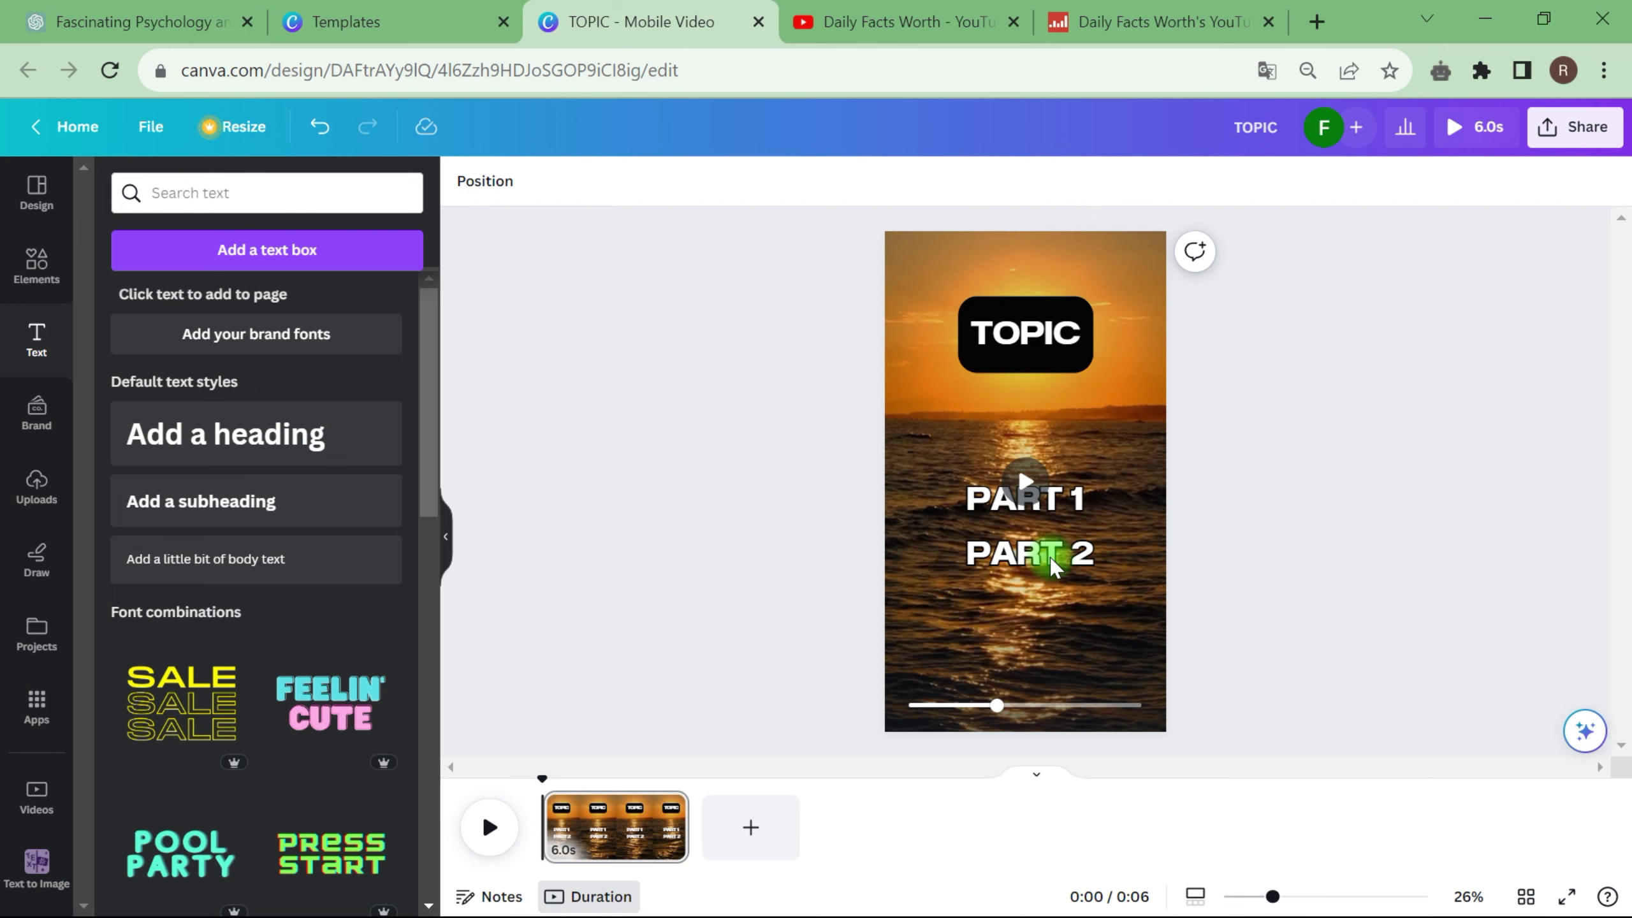
{"action": "left_click", "coordinate": [1081, 508]}
Show PART 1's timing and trim its timeline bar to end at about 3.7 seconds
{"action": "right_click", "coordinate": [1081, 509]}
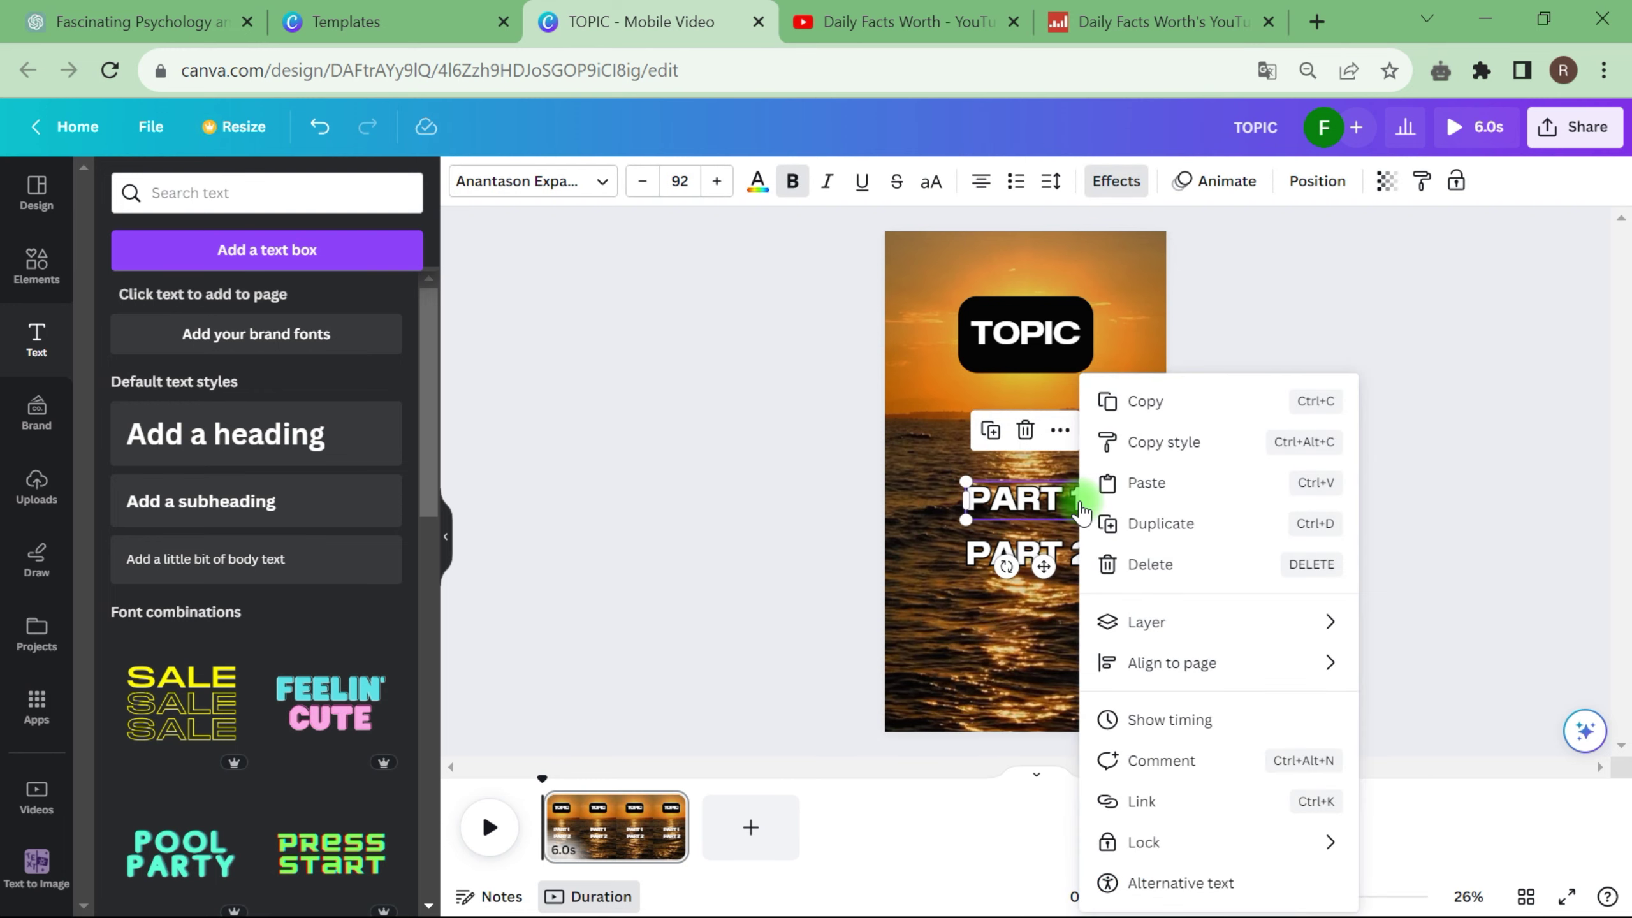
{"action": "left_click", "coordinate": [1159, 722]}
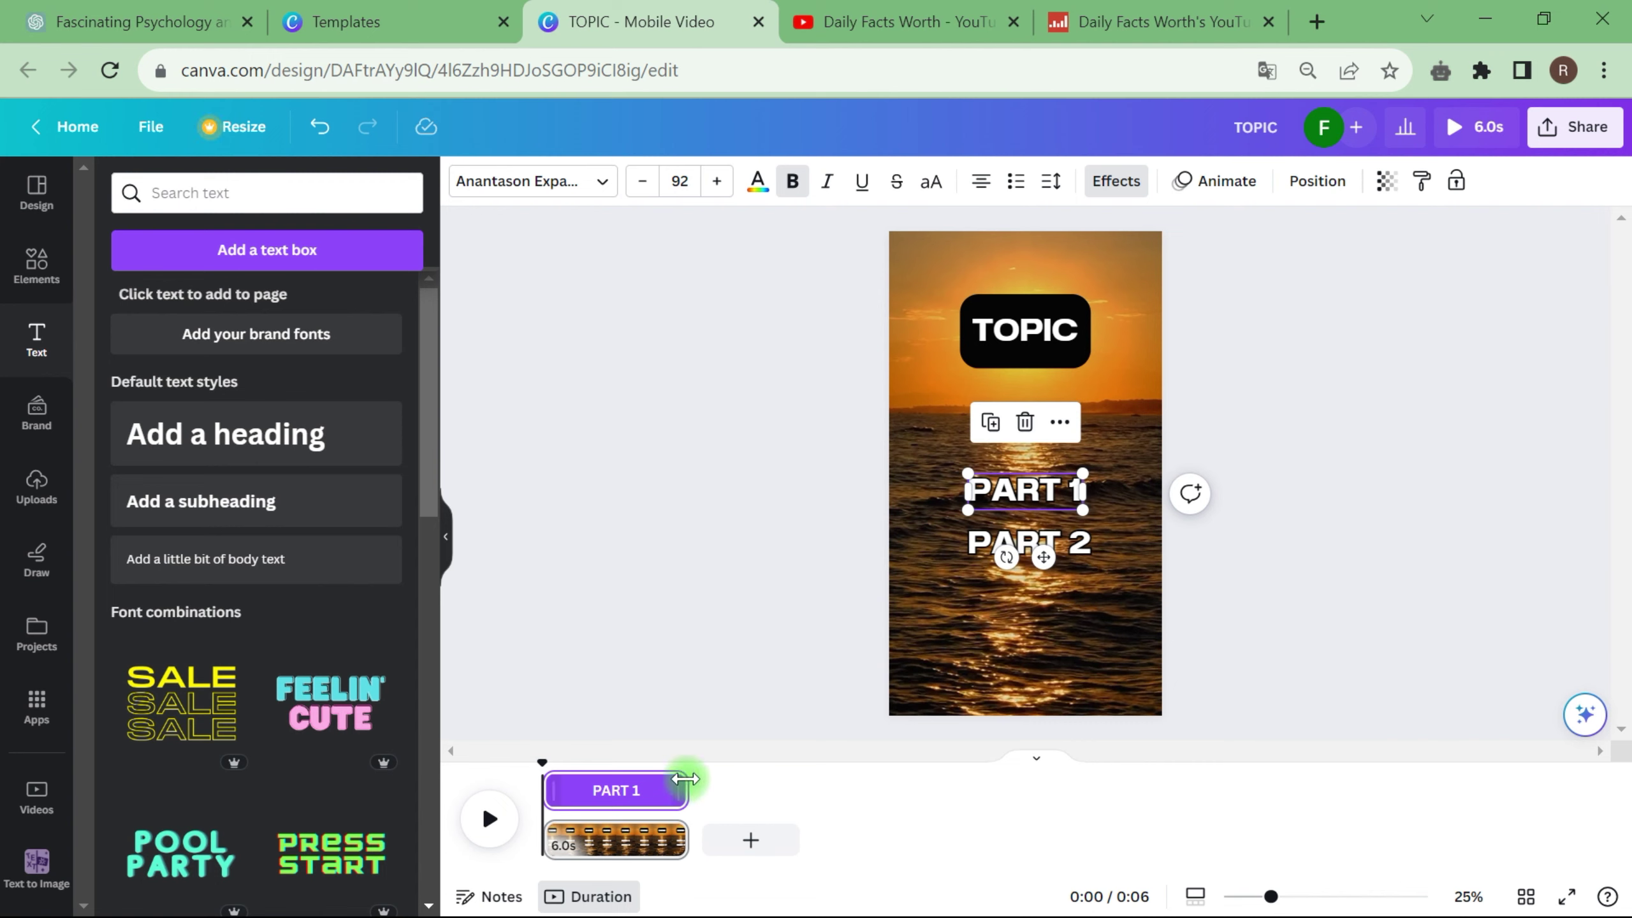
{"action": "left_click", "coordinate": [635, 788]}
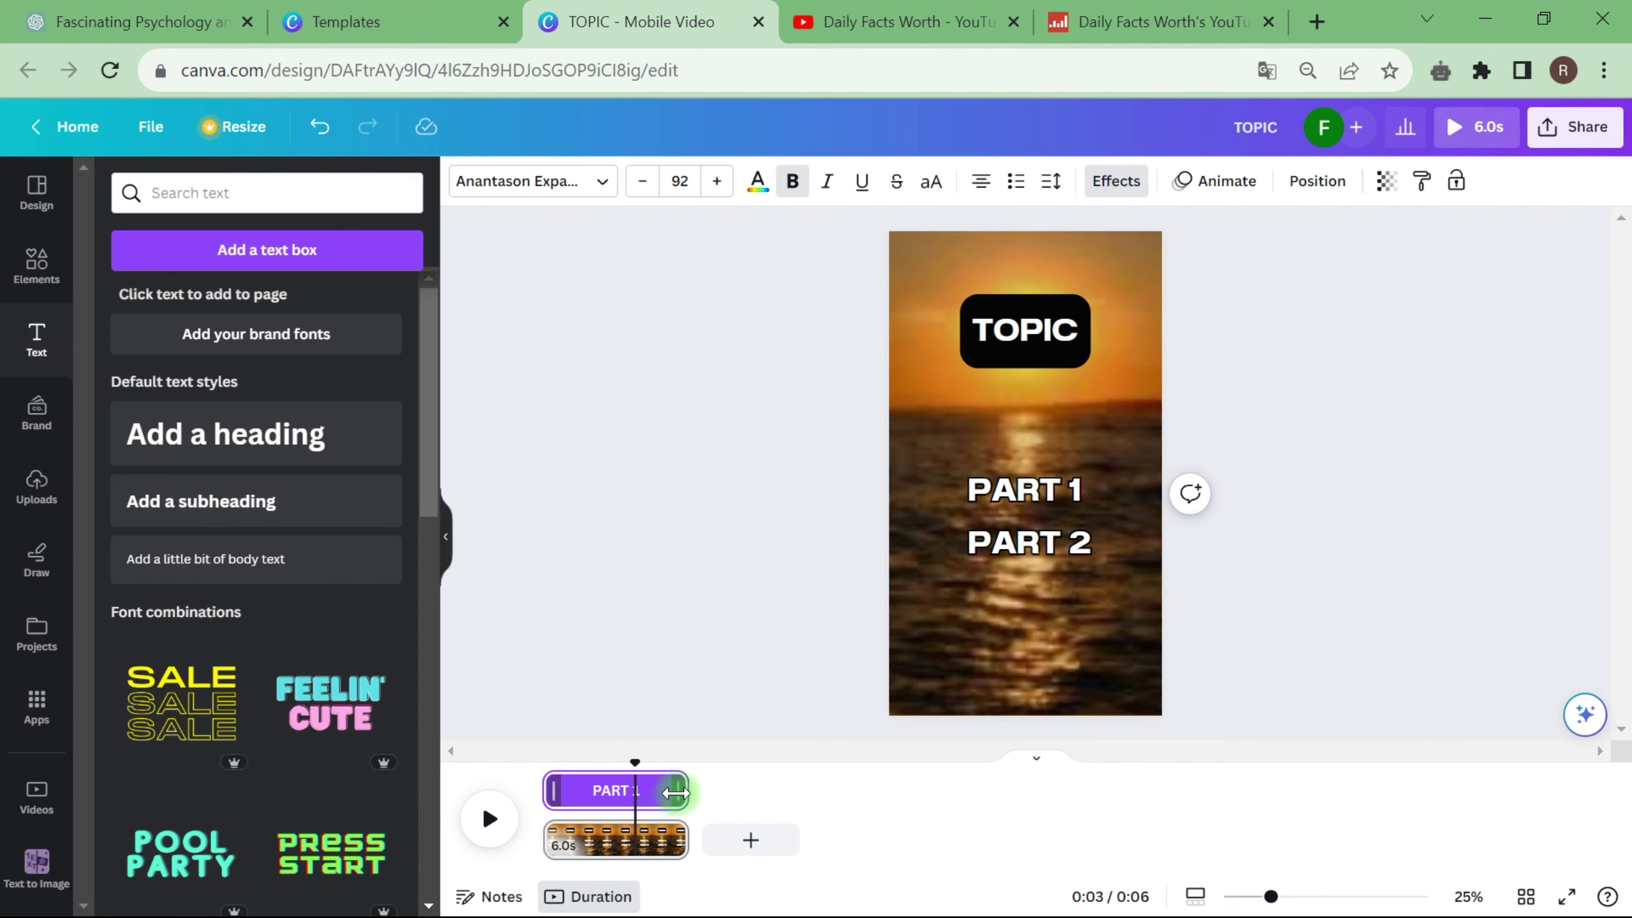
{"action": "left_click_drag", "start_coordinate": [674, 792], "coordinate": [602, 789]}
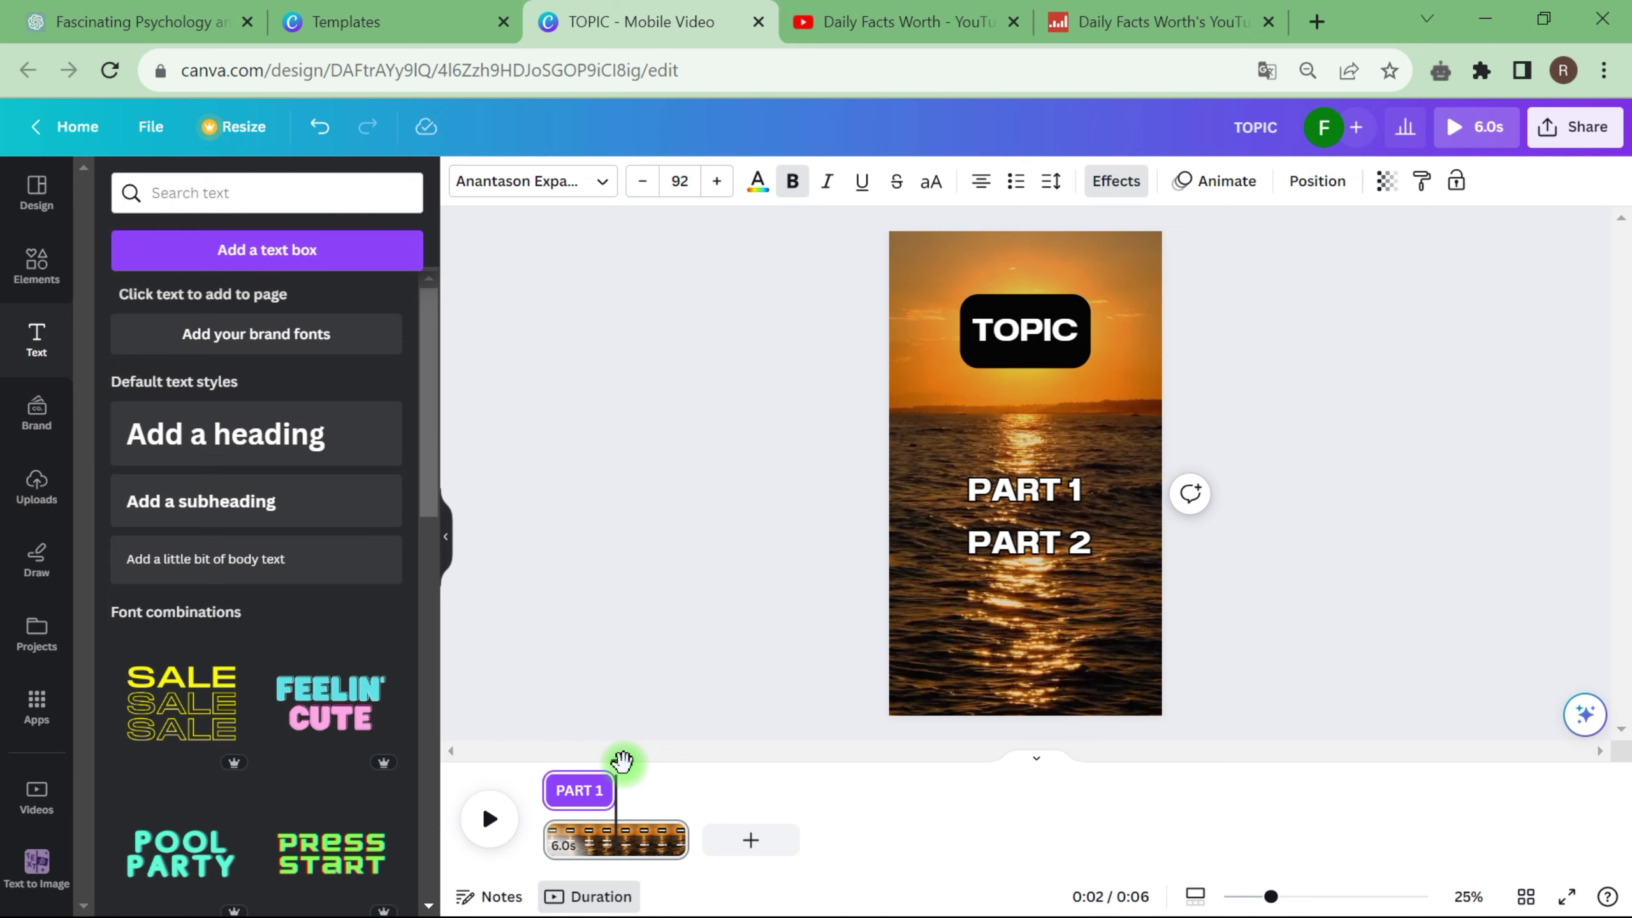
{"action": "left_click_drag", "start_coordinate": [613, 789], "coordinate": [638, 789]}
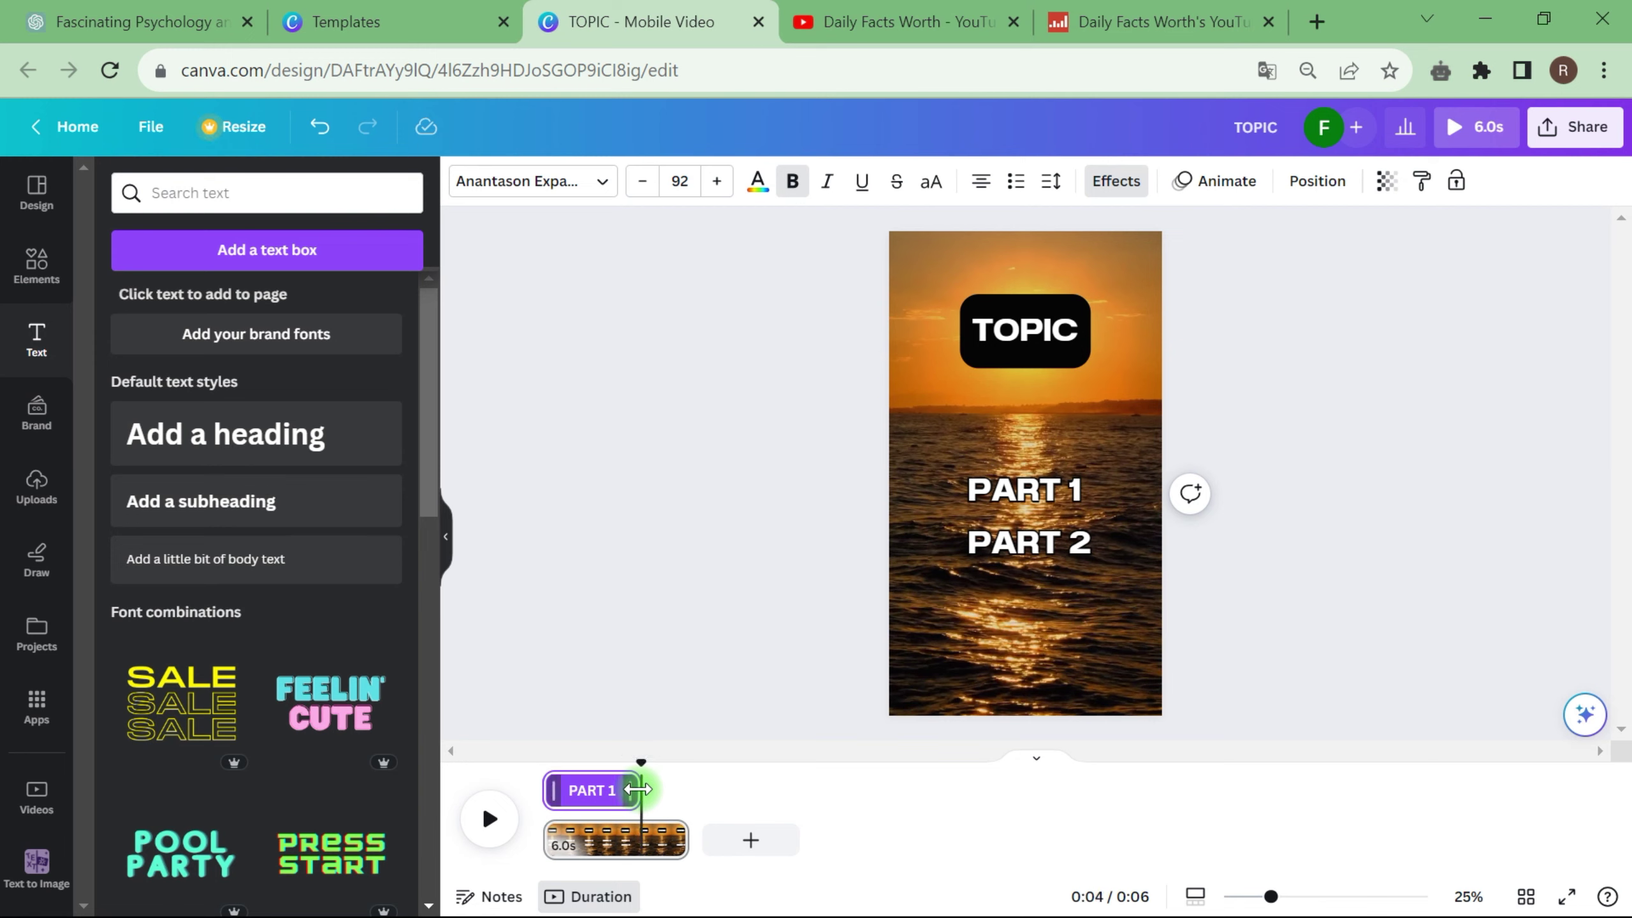
Show PART 2's timing, drag its start later, then move the playhead to 0:02 to check
{"action": "left_click", "coordinate": [1000, 542]}
{"action": "right_click", "coordinate": [1070, 557]}
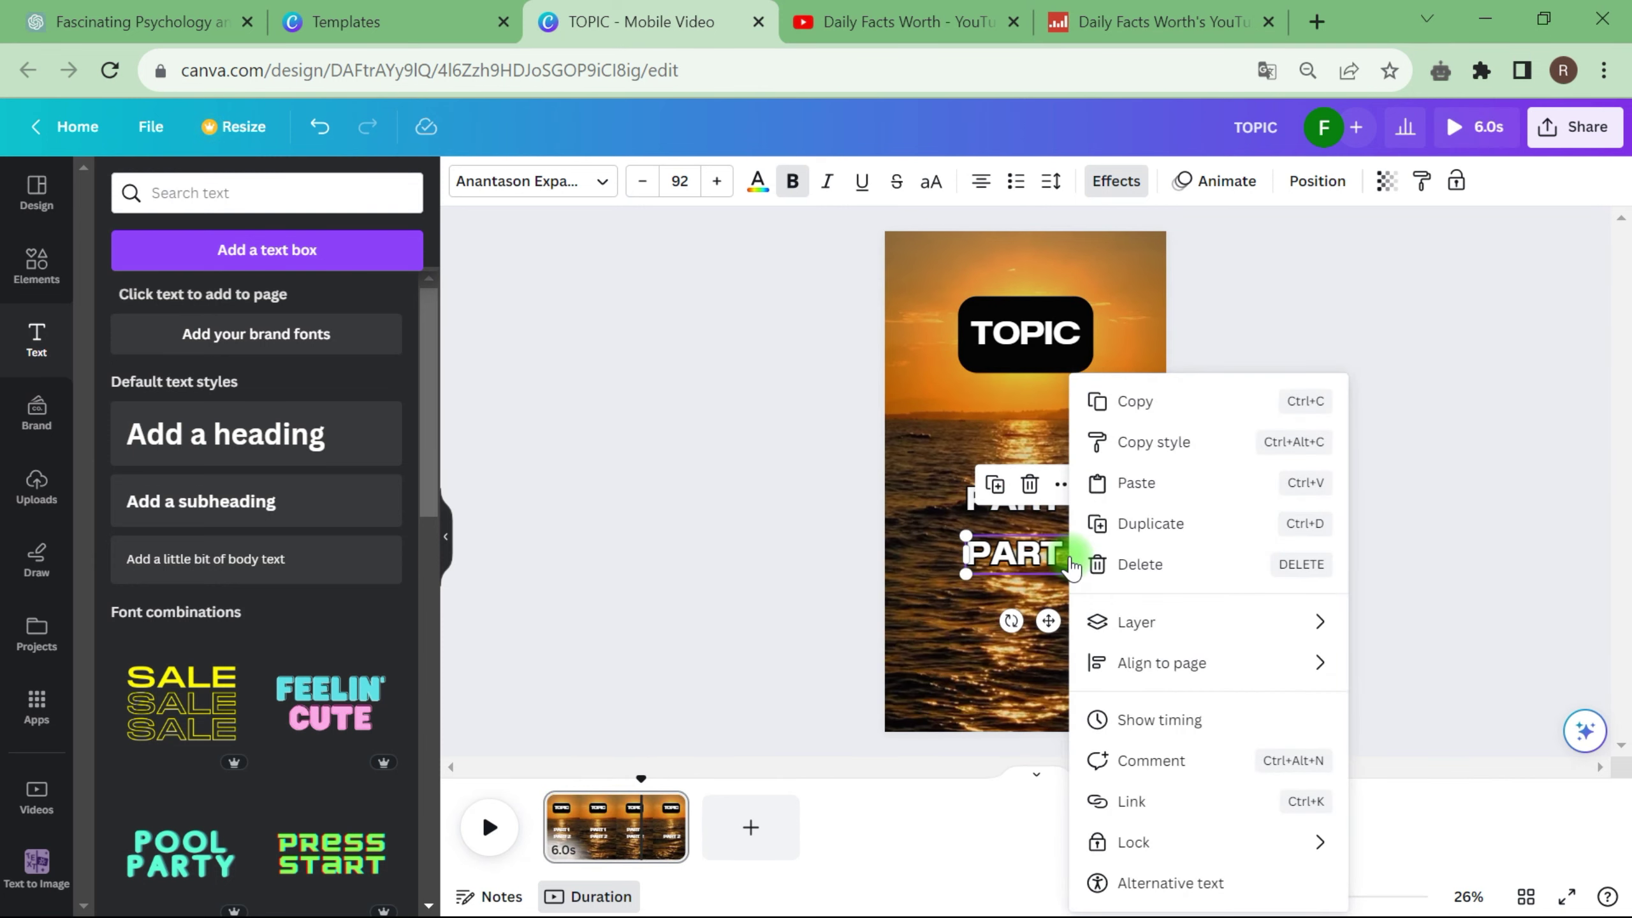
{"action": "left_click", "coordinate": [1184, 723]}
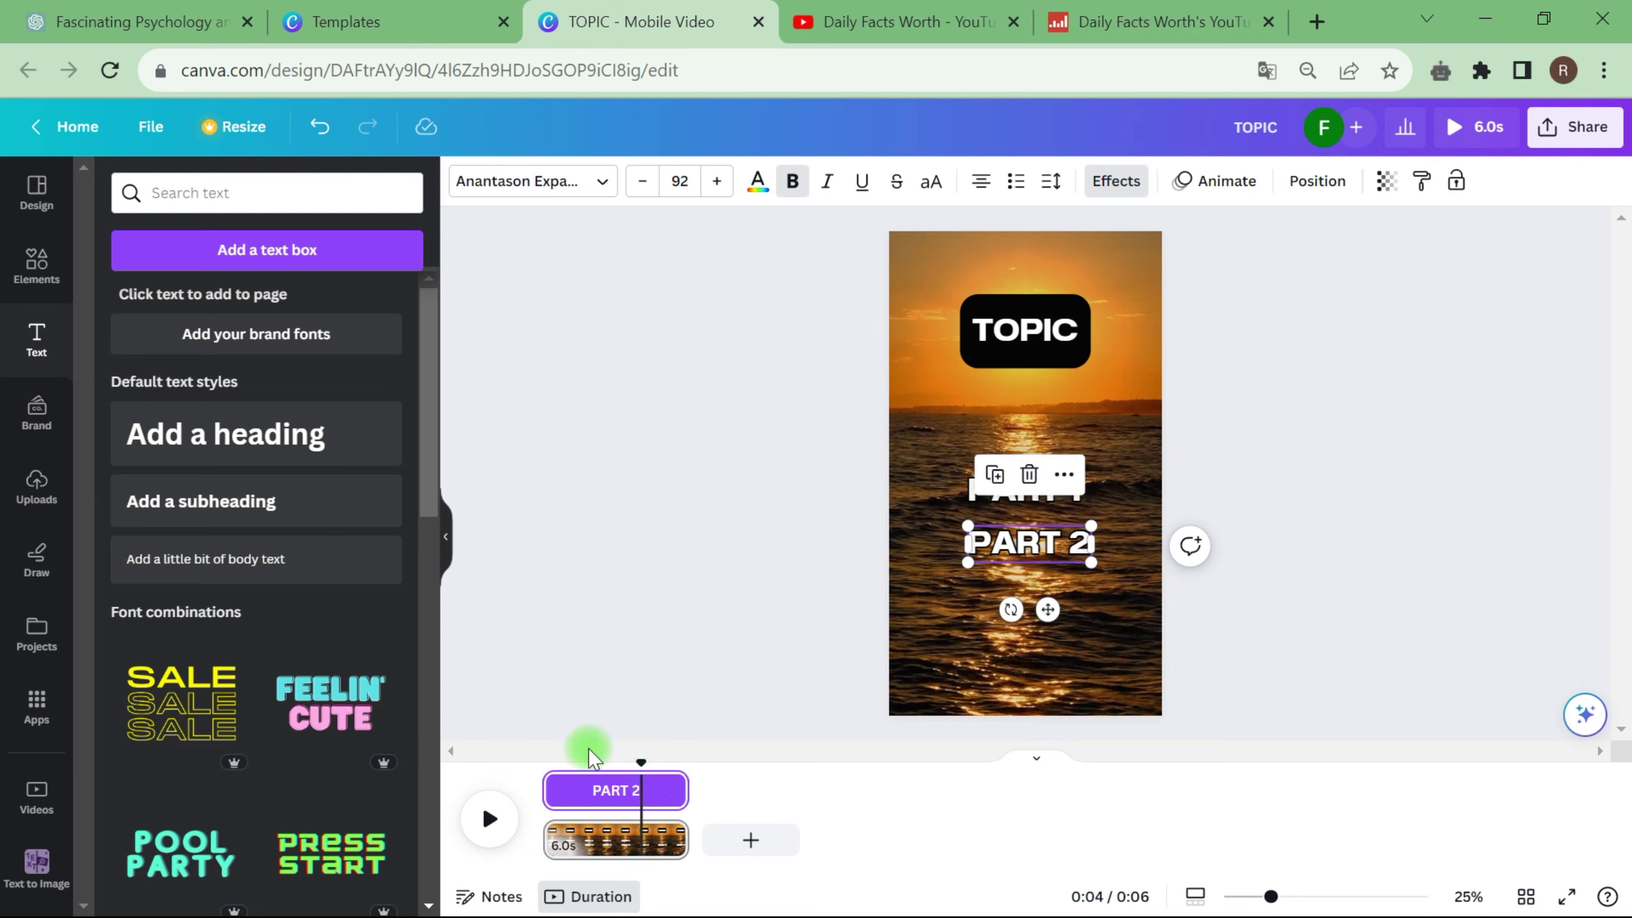
{"action": "left_click_drag", "start_coordinate": [546, 789], "coordinate": [622, 792]}
{"action": "left_click", "coordinate": [636, 792]}
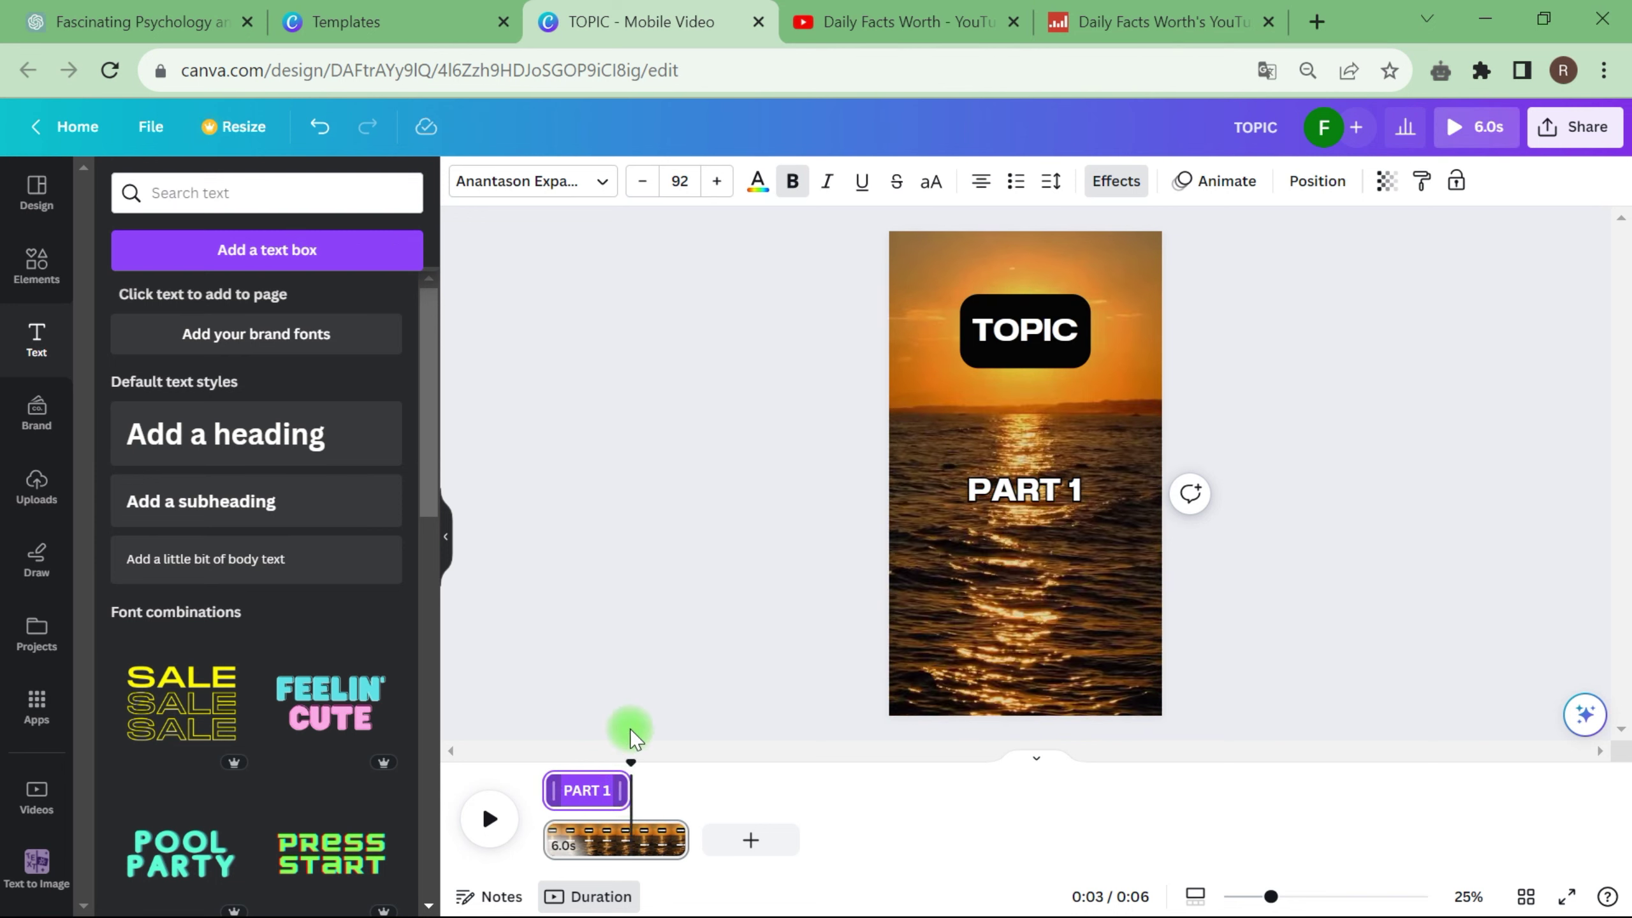
{"action": "left_click", "coordinate": [728, 595]}
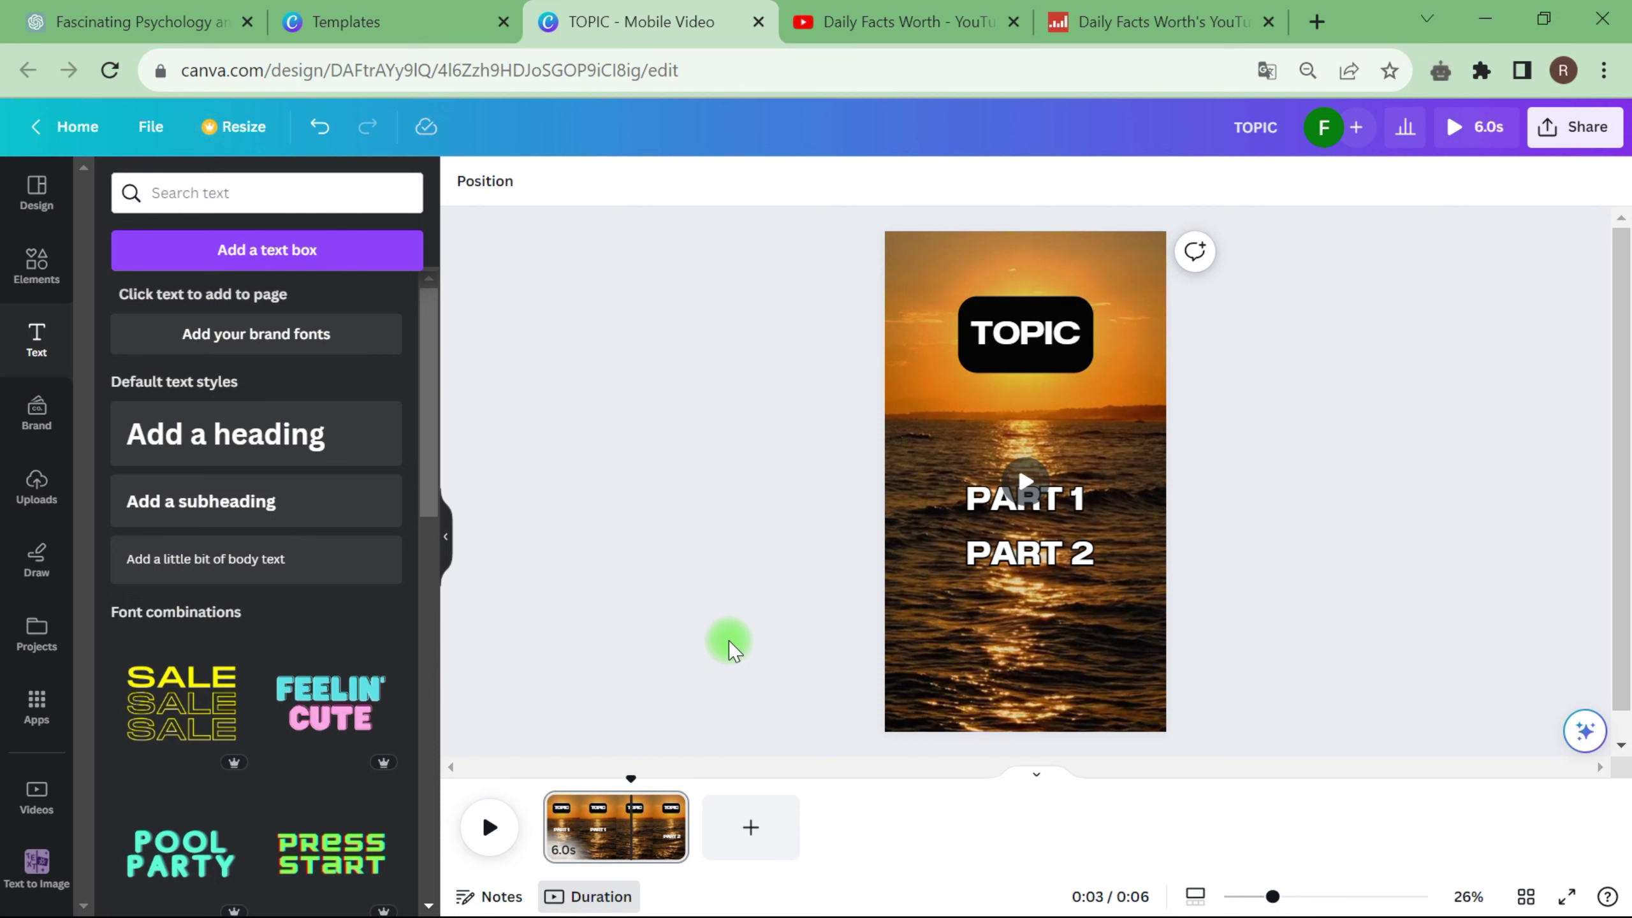
{"action": "left_click", "coordinate": [611, 829]}
{"action": "left_click", "coordinate": [1015, 643]}
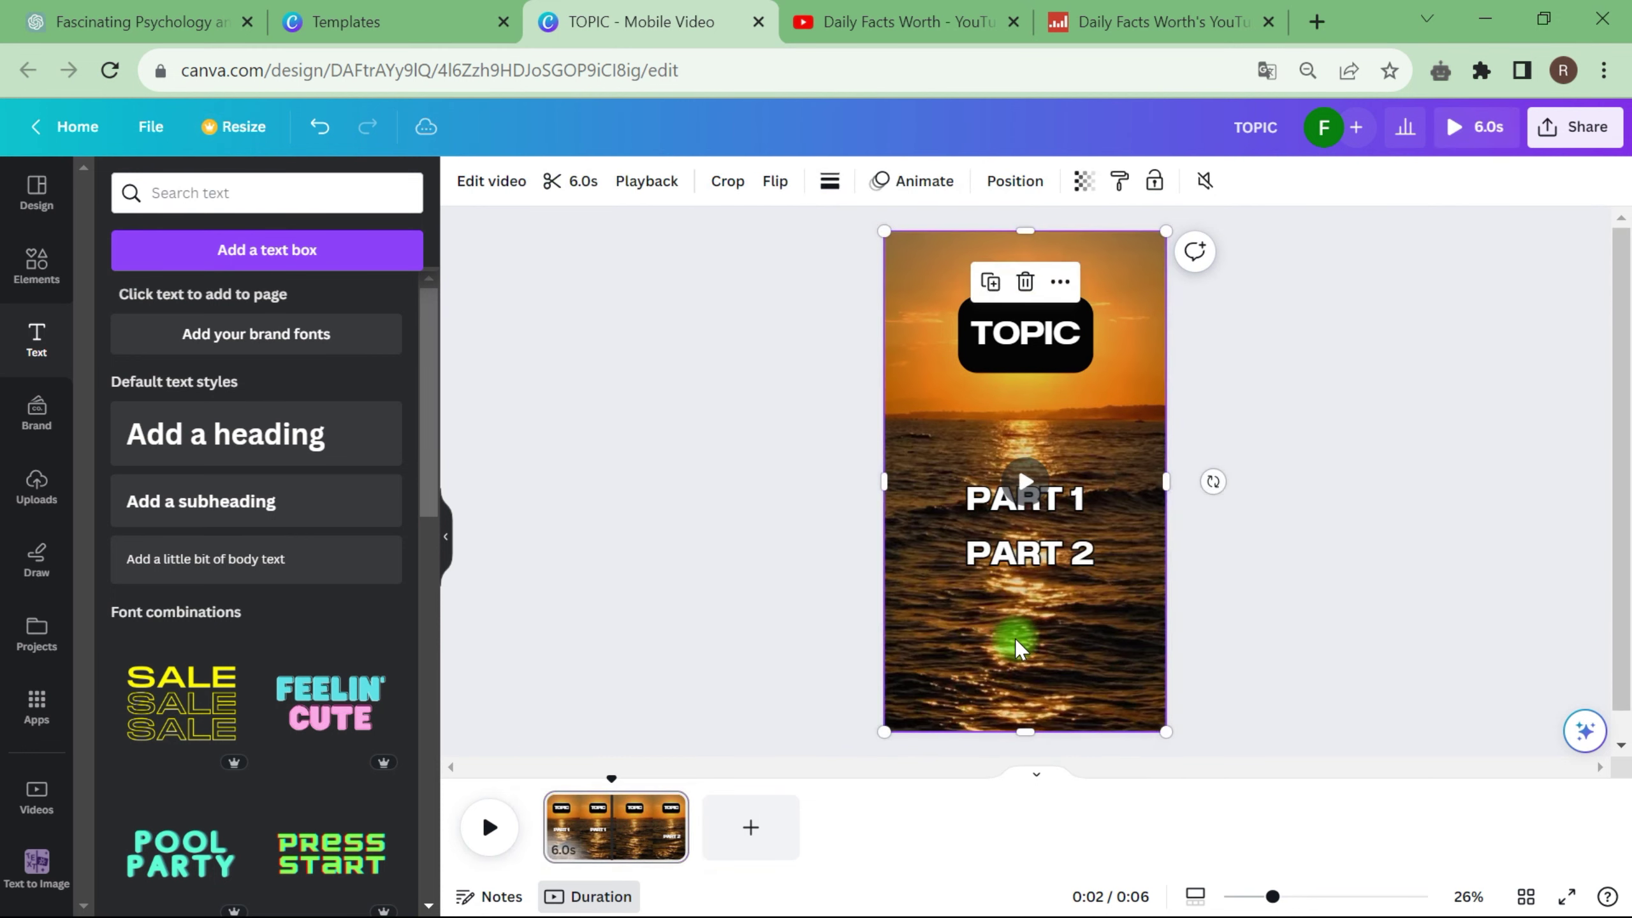
{"action": "left_click", "coordinate": [1358, 511]}
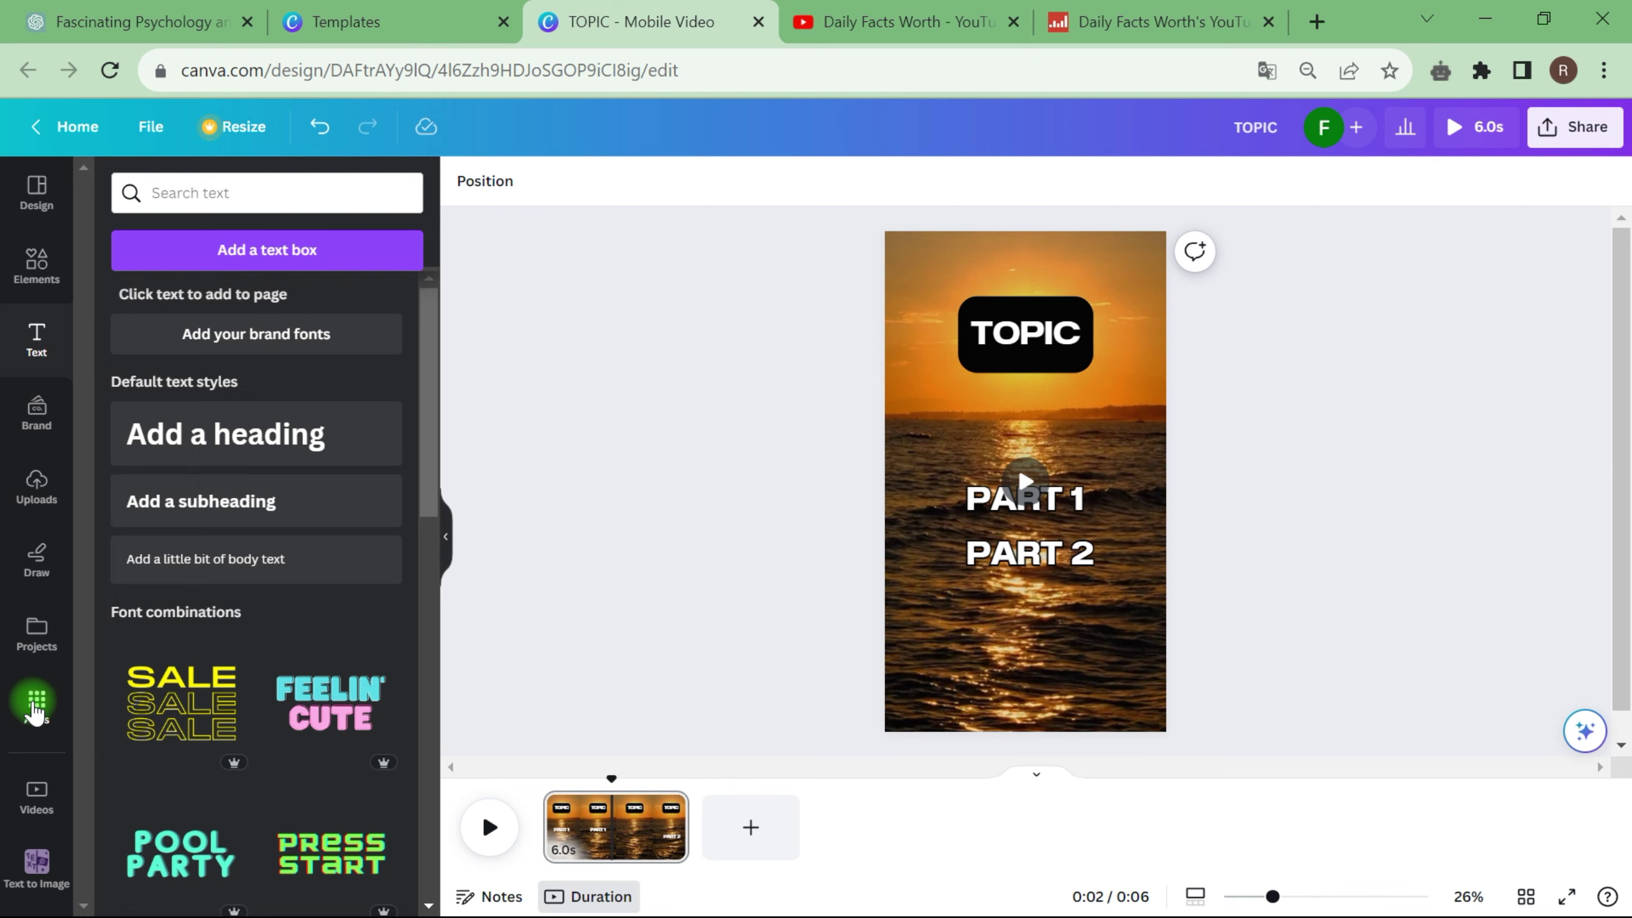
Start Bulk create with manual data entry and copy the facts table from ChatGPT
{"action": "left_click", "coordinate": [36, 707]}
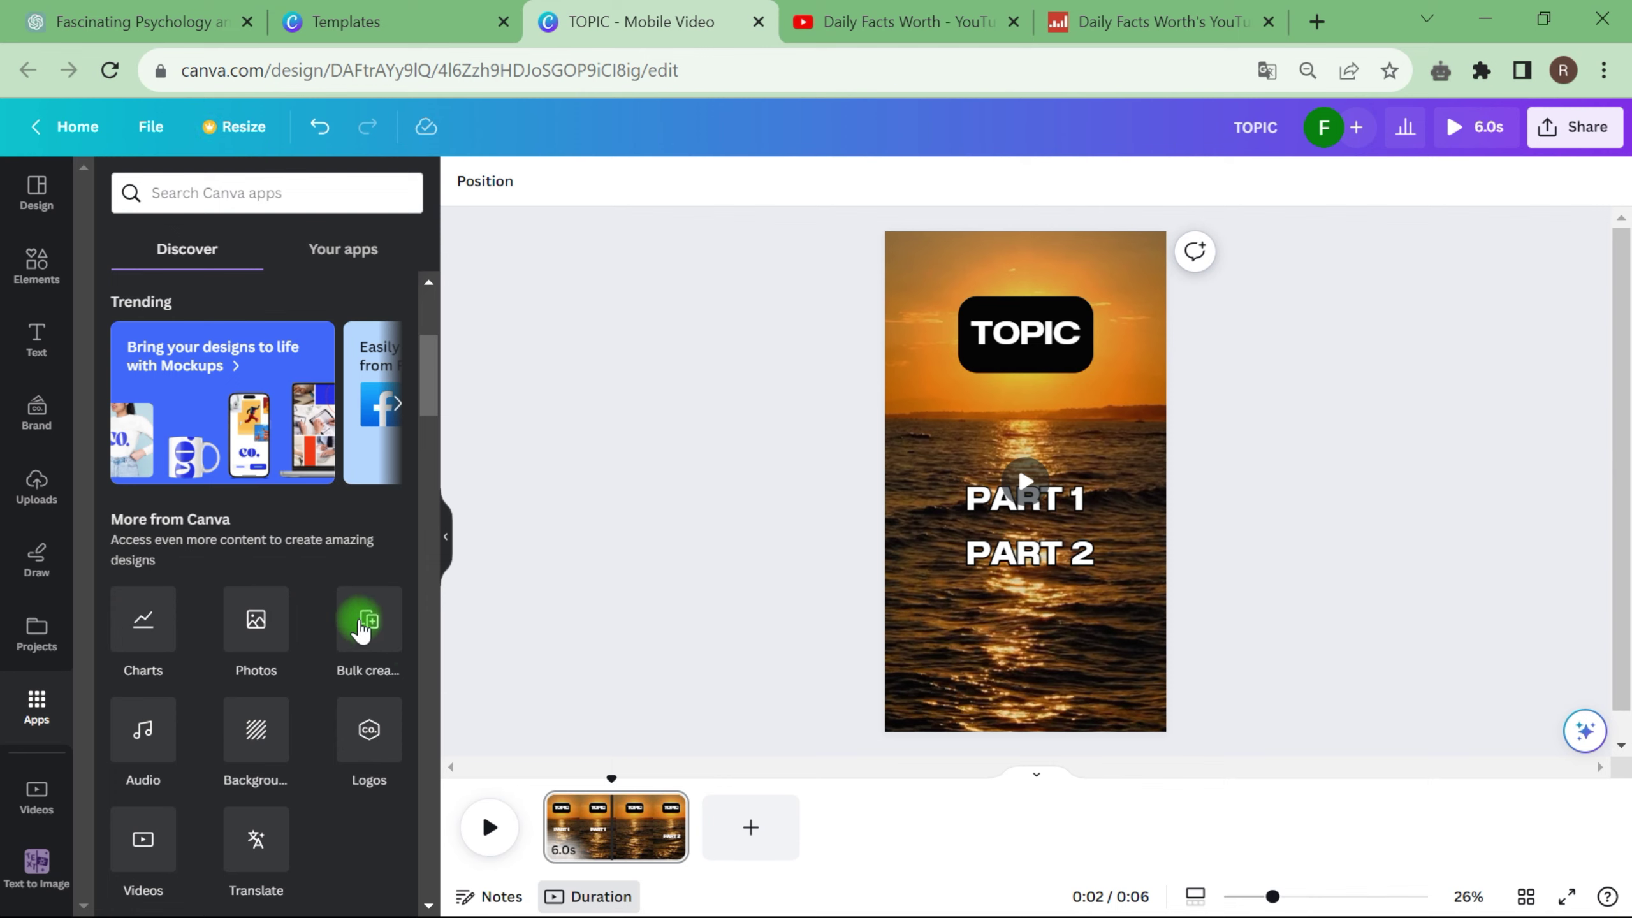
{"action": "left_click", "coordinate": [361, 627]}
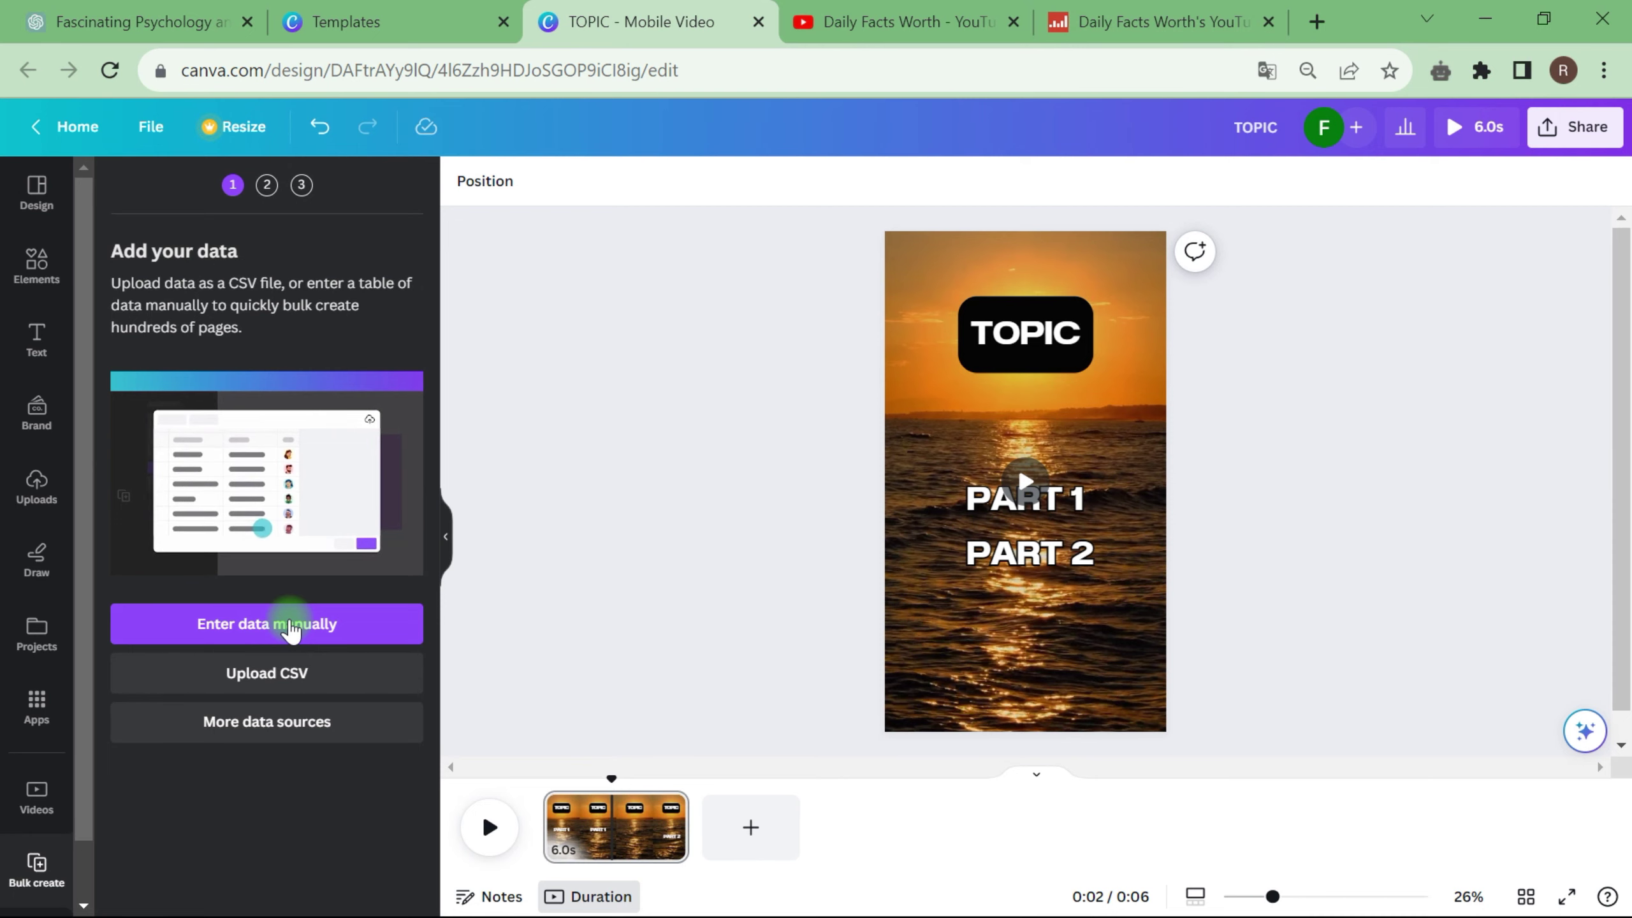
{"action": "left_click", "coordinate": [290, 626]}
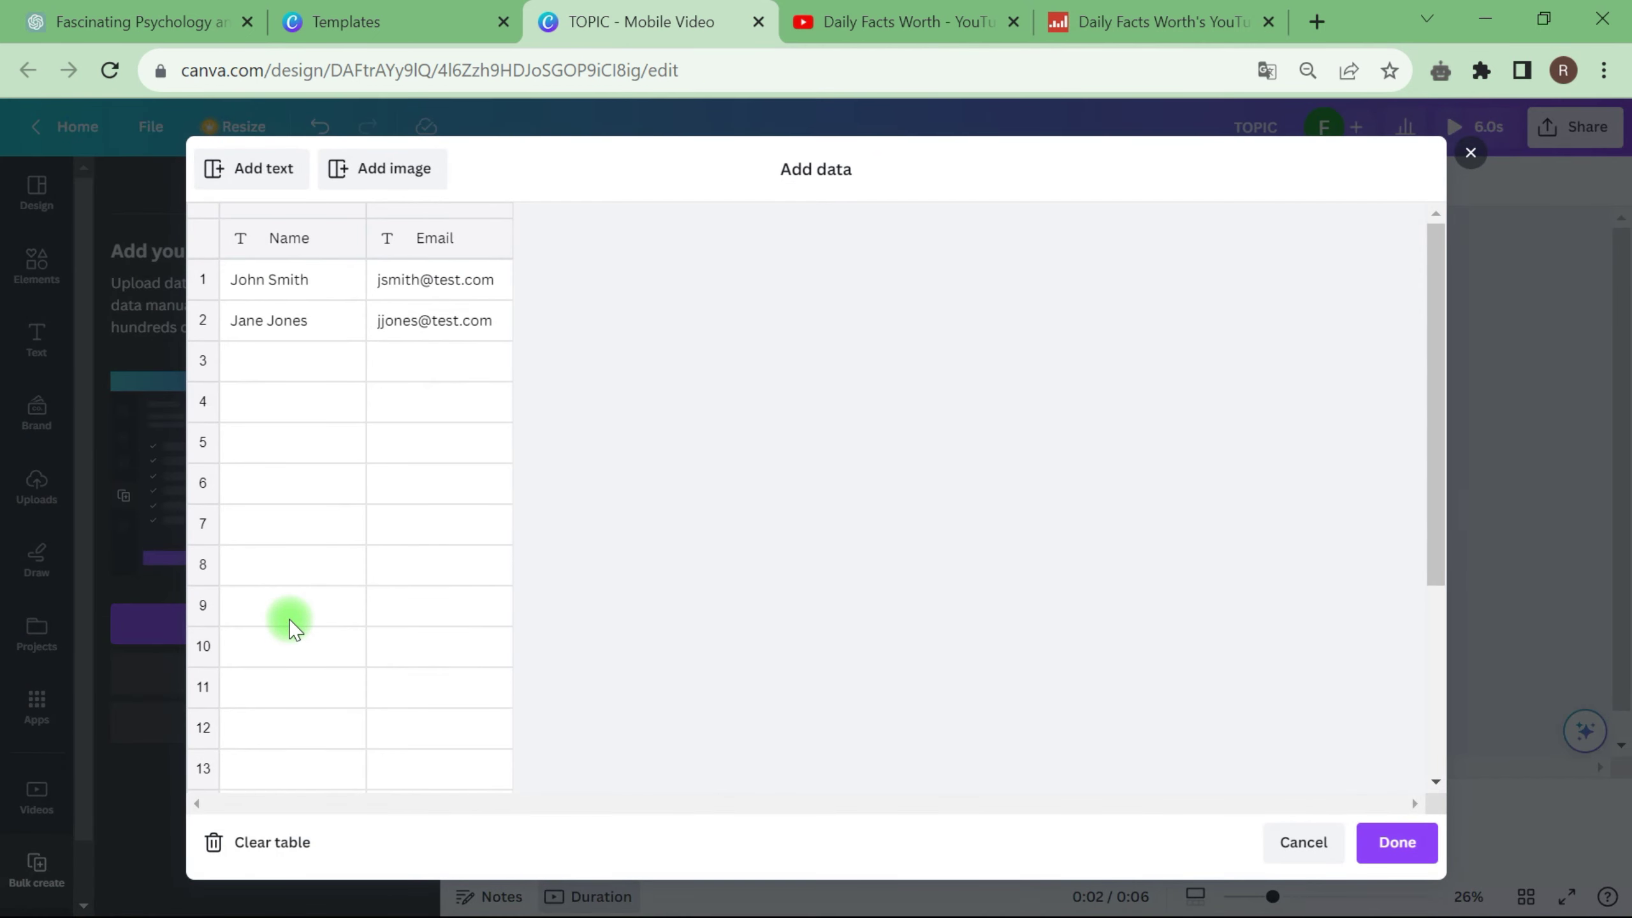
{"action": "left_click", "coordinate": [148, 19]}
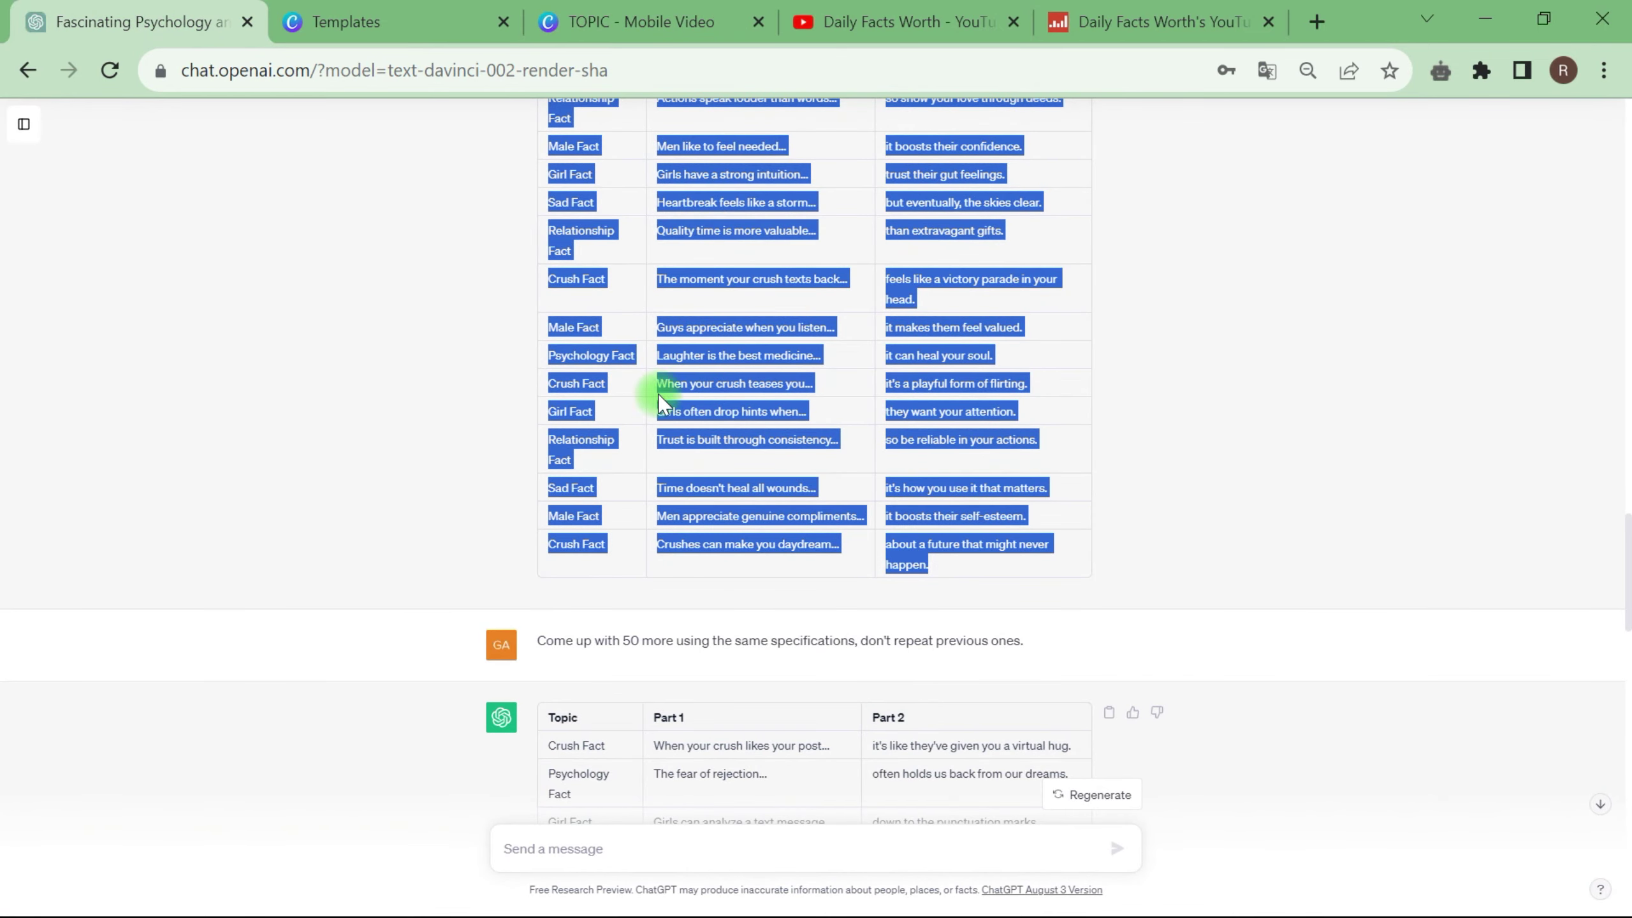
{"action": "right_click", "coordinate": [685, 392]}
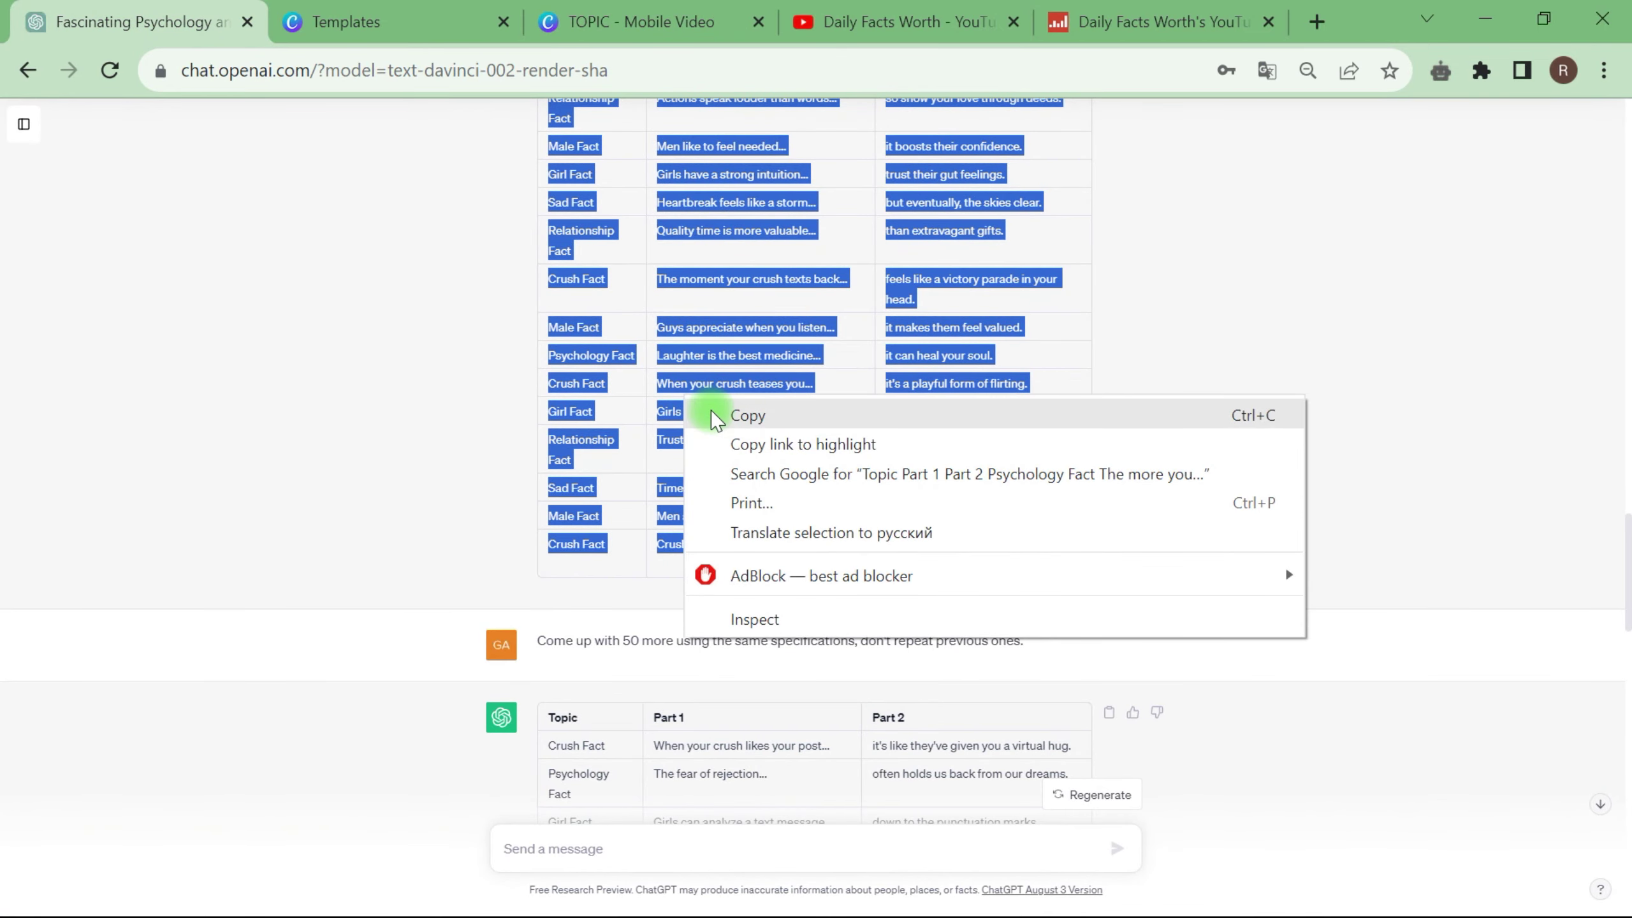
{"action": "left_click", "coordinate": [747, 415]}
{"action": "key", "text": "ctrl+3"}
Replace the sample Name/Email table with the pasted Topic/Part 1/Part 2 facts and confirm
{"action": "left_click", "coordinate": [270, 842]}
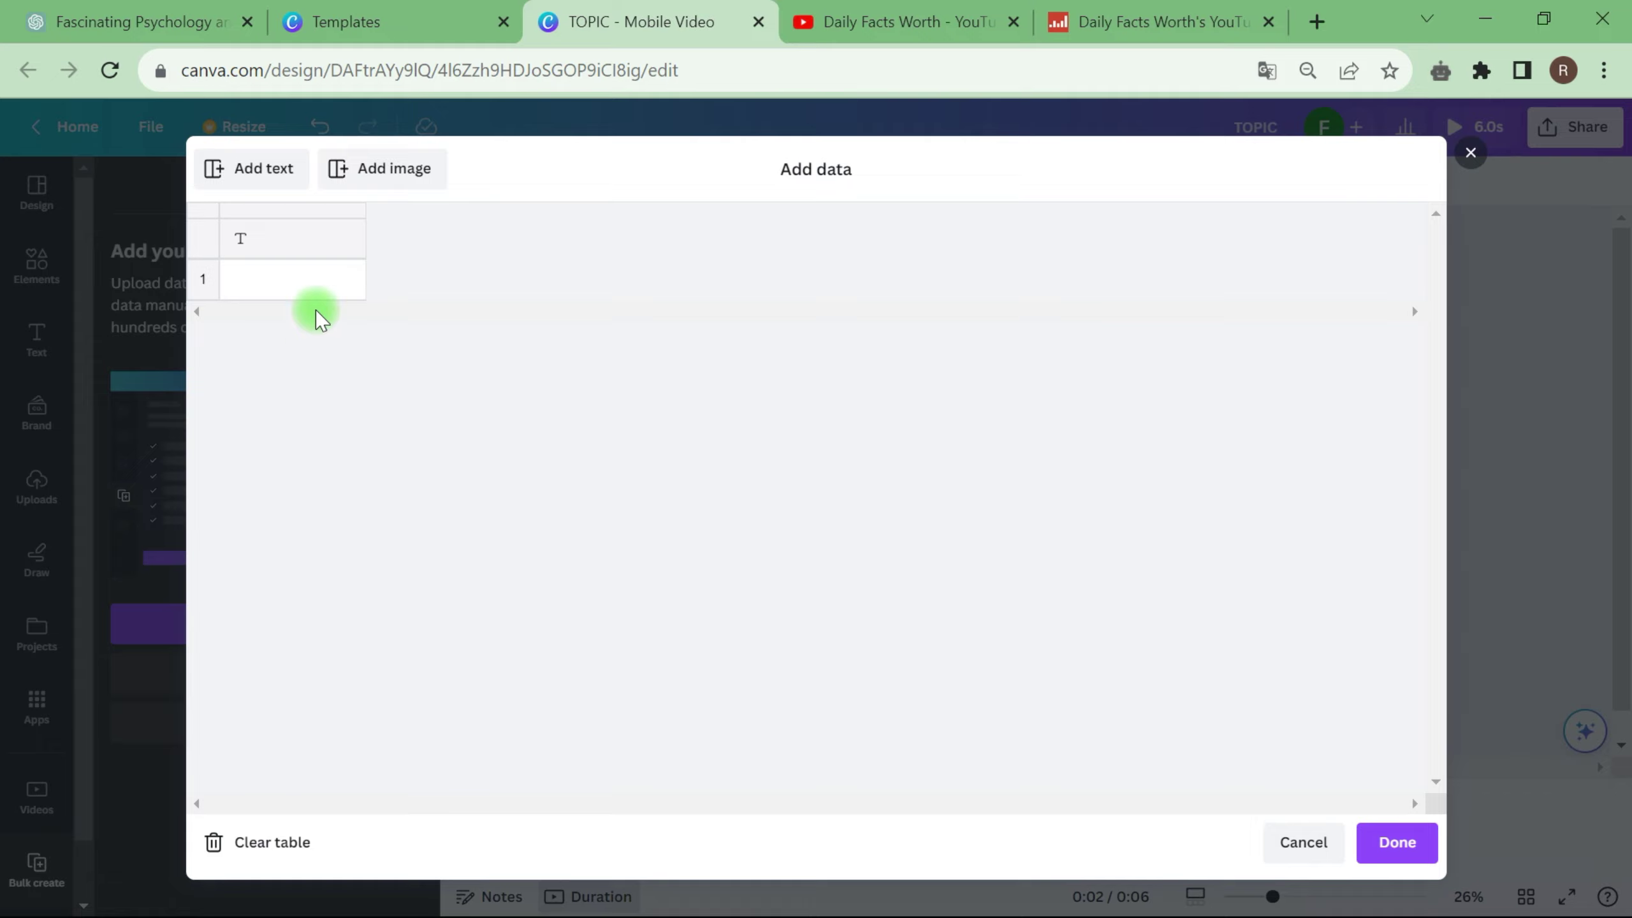
{"action": "left_click", "coordinate": [311, 283]}
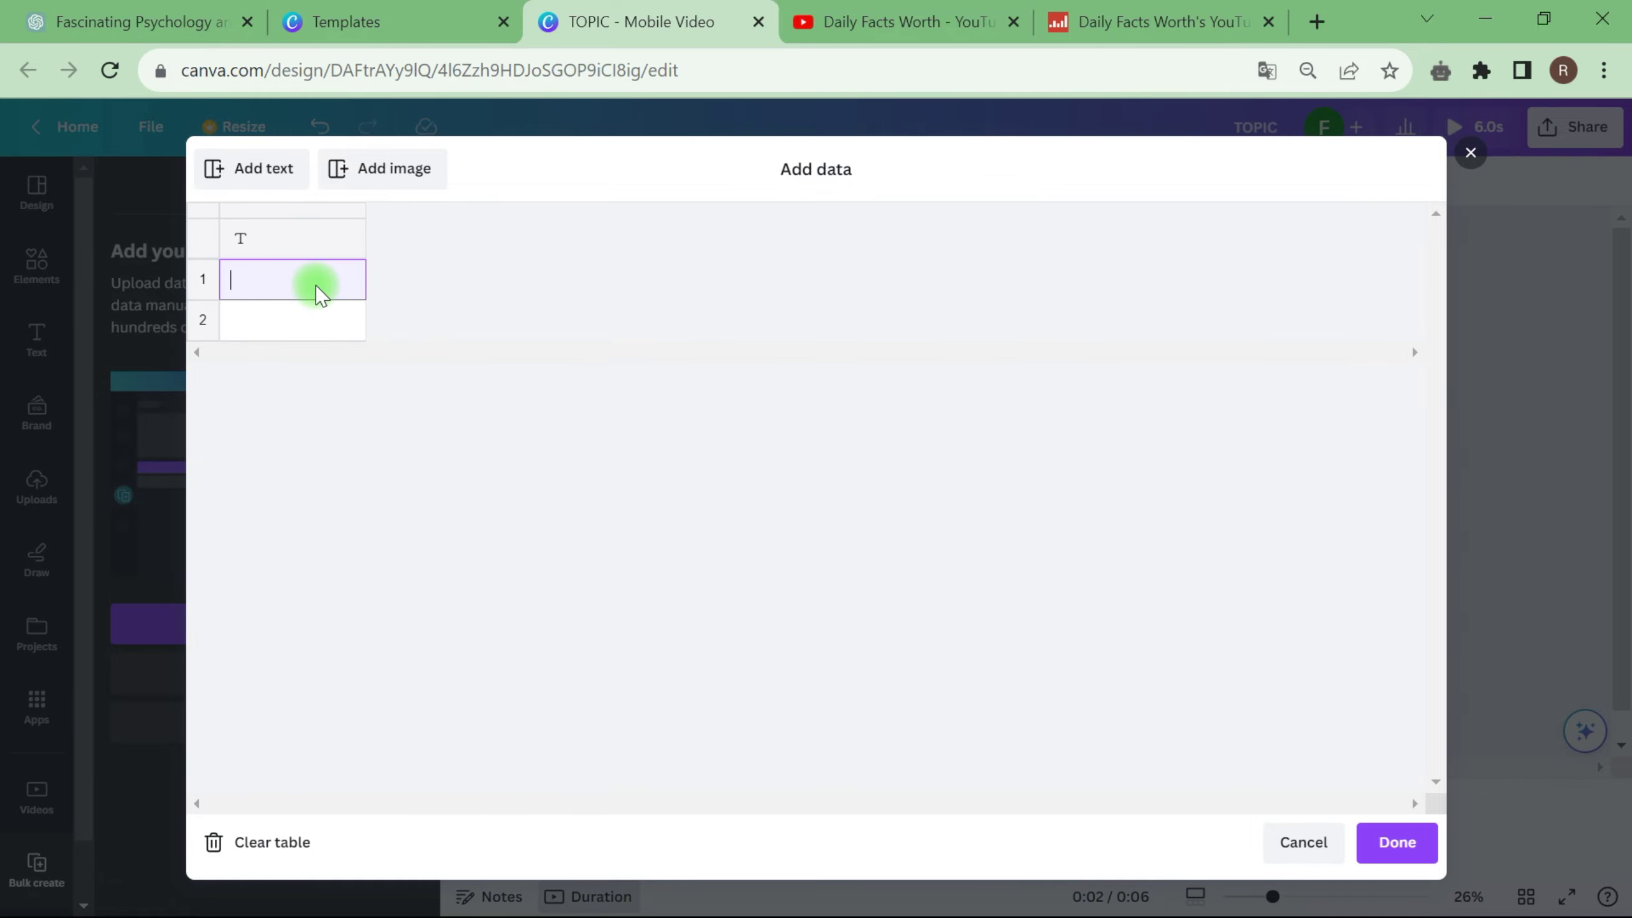
{"action": "key", "text": "ctrl+v"}
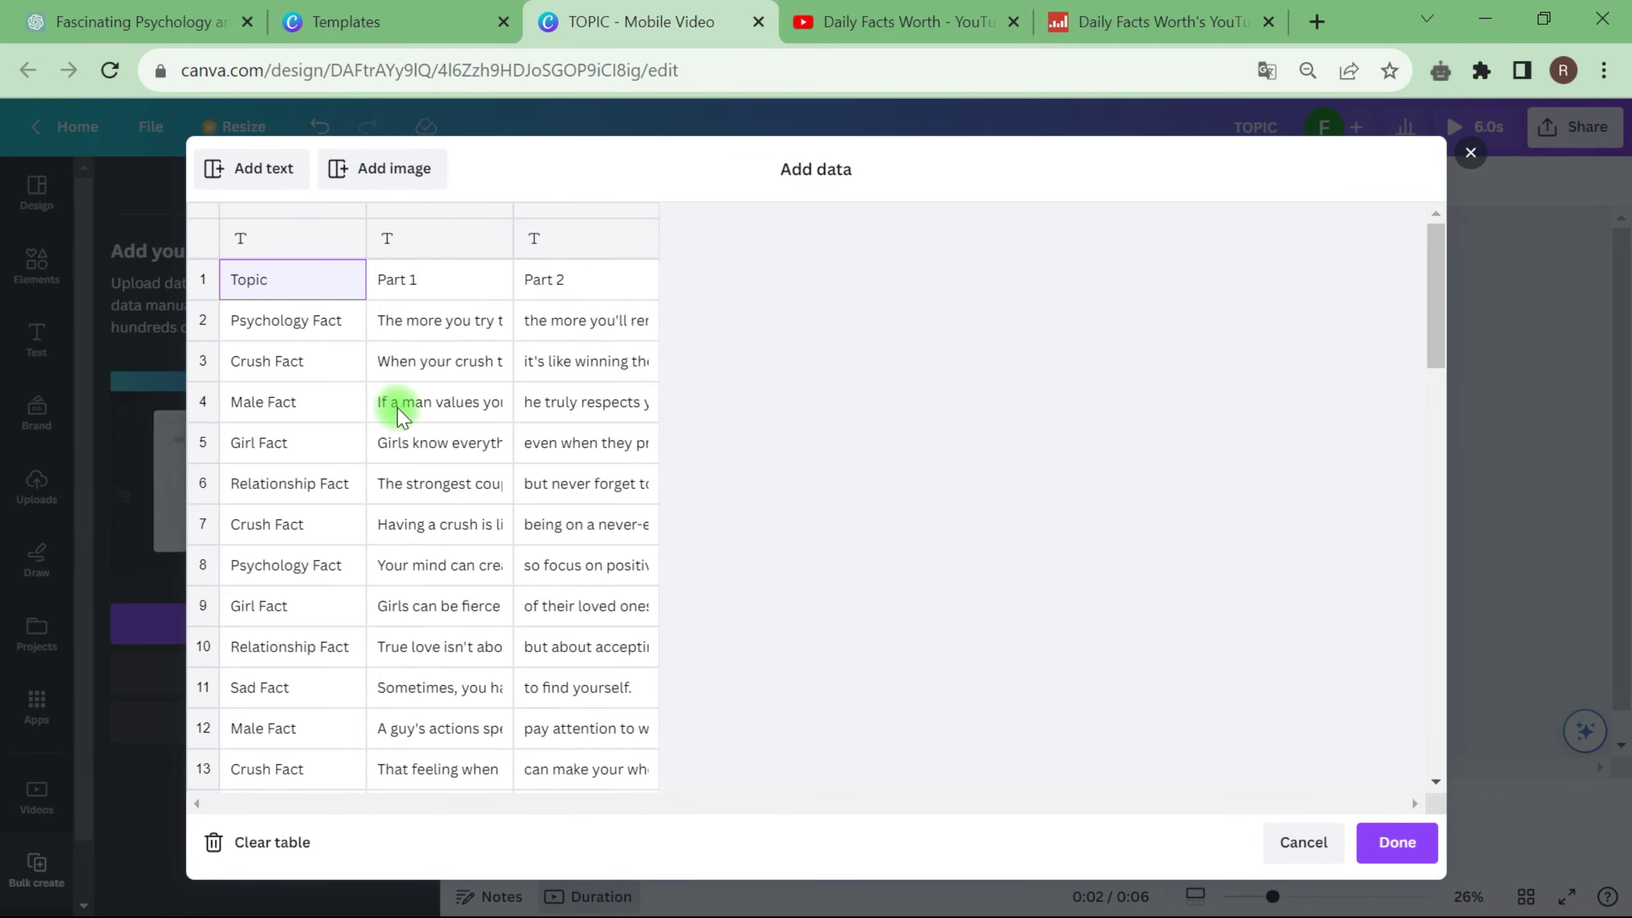
{"action": "scroll", "coordinate": [408, 408], "scroll_direction": "down", "scroll_amount": 20}
{"action": "scroll", "coordinate": [400, 466], "scroll_direction": "up", "scroll_amount": 20}
{"action": "scroll", "coordinate": [401, 467], "scroll_direction": "up", "scroll_amount": 1}
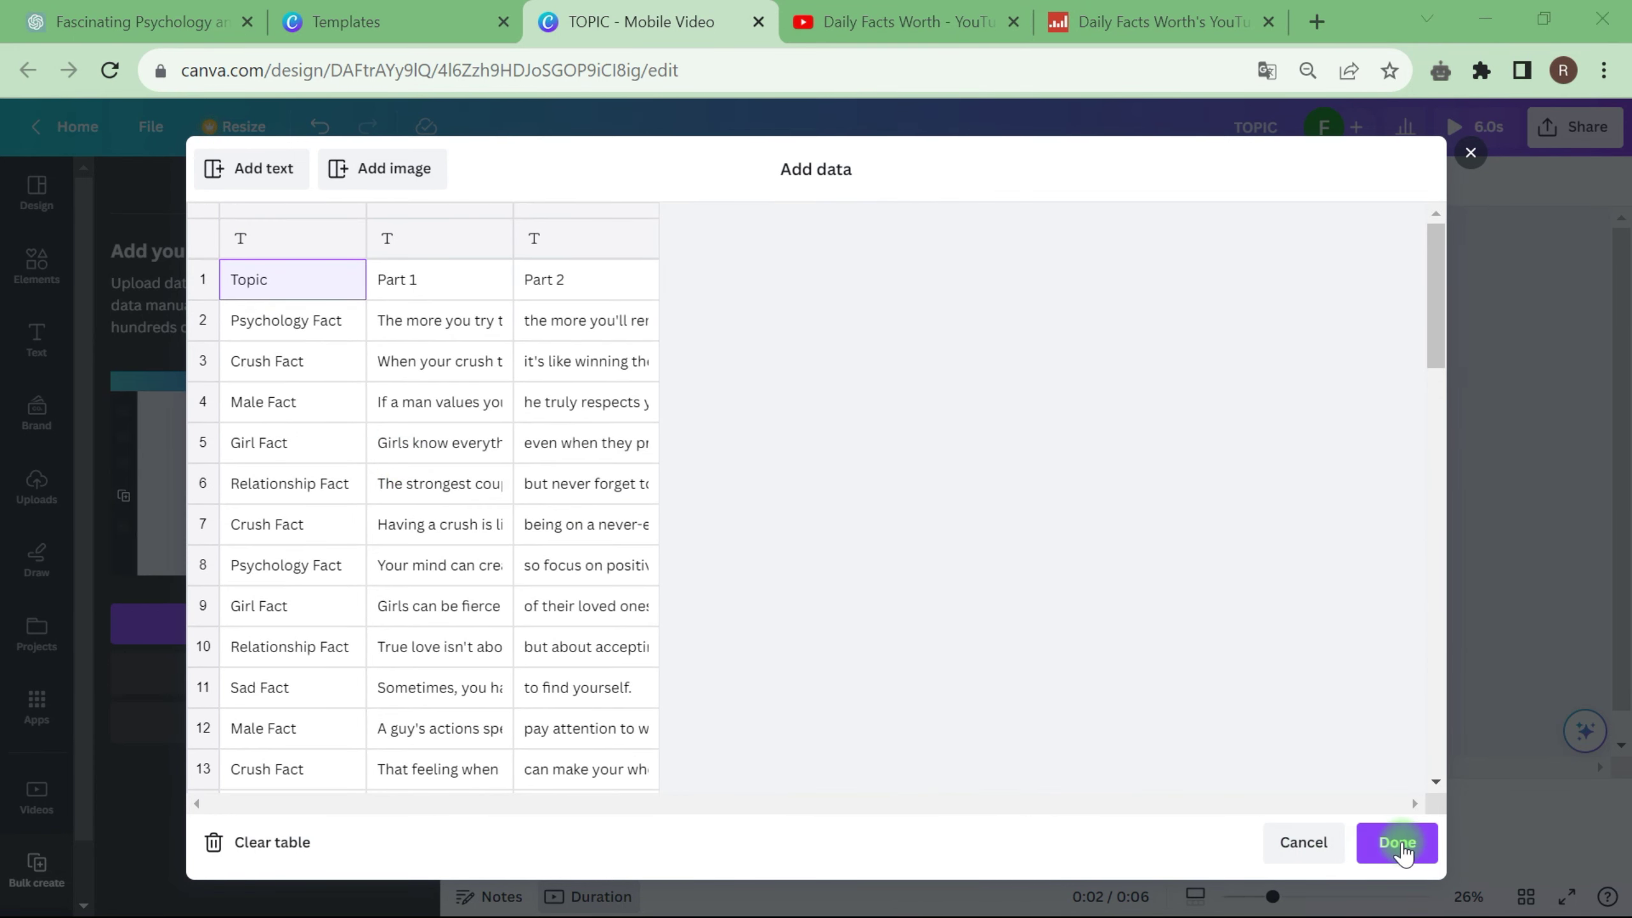
{"action": "left_click", "coordinate": [1389, 843]}
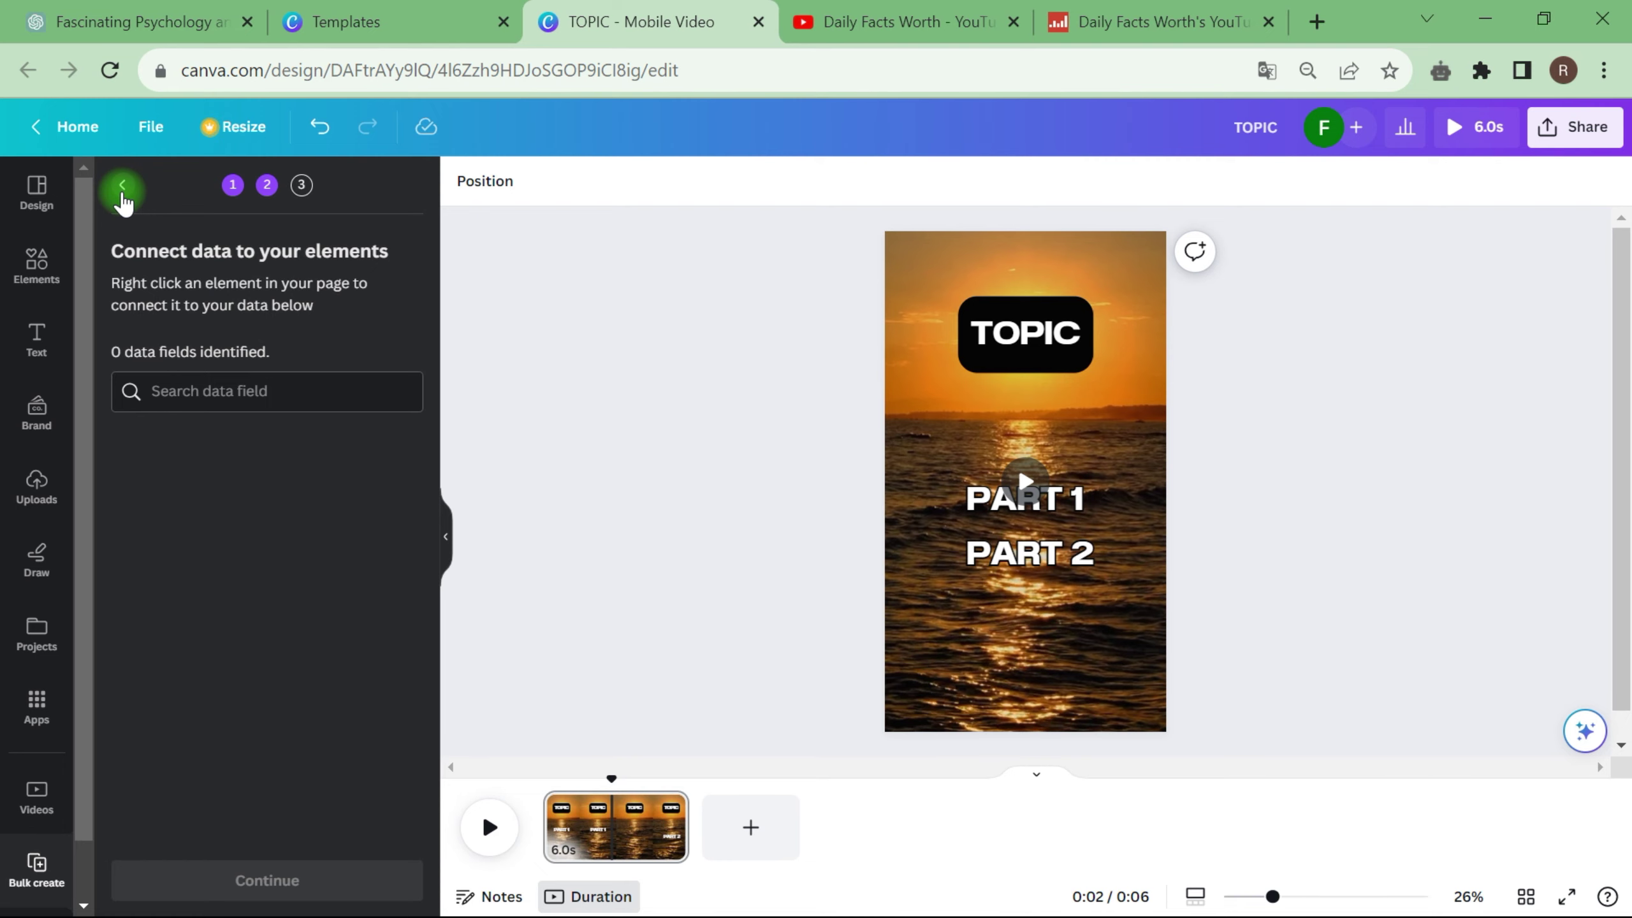
Paste the facts table into a new Google Sheets spreadsheet at A1 and download it as CSV
{"action": "left_click", "coordinate": [122, 190]}
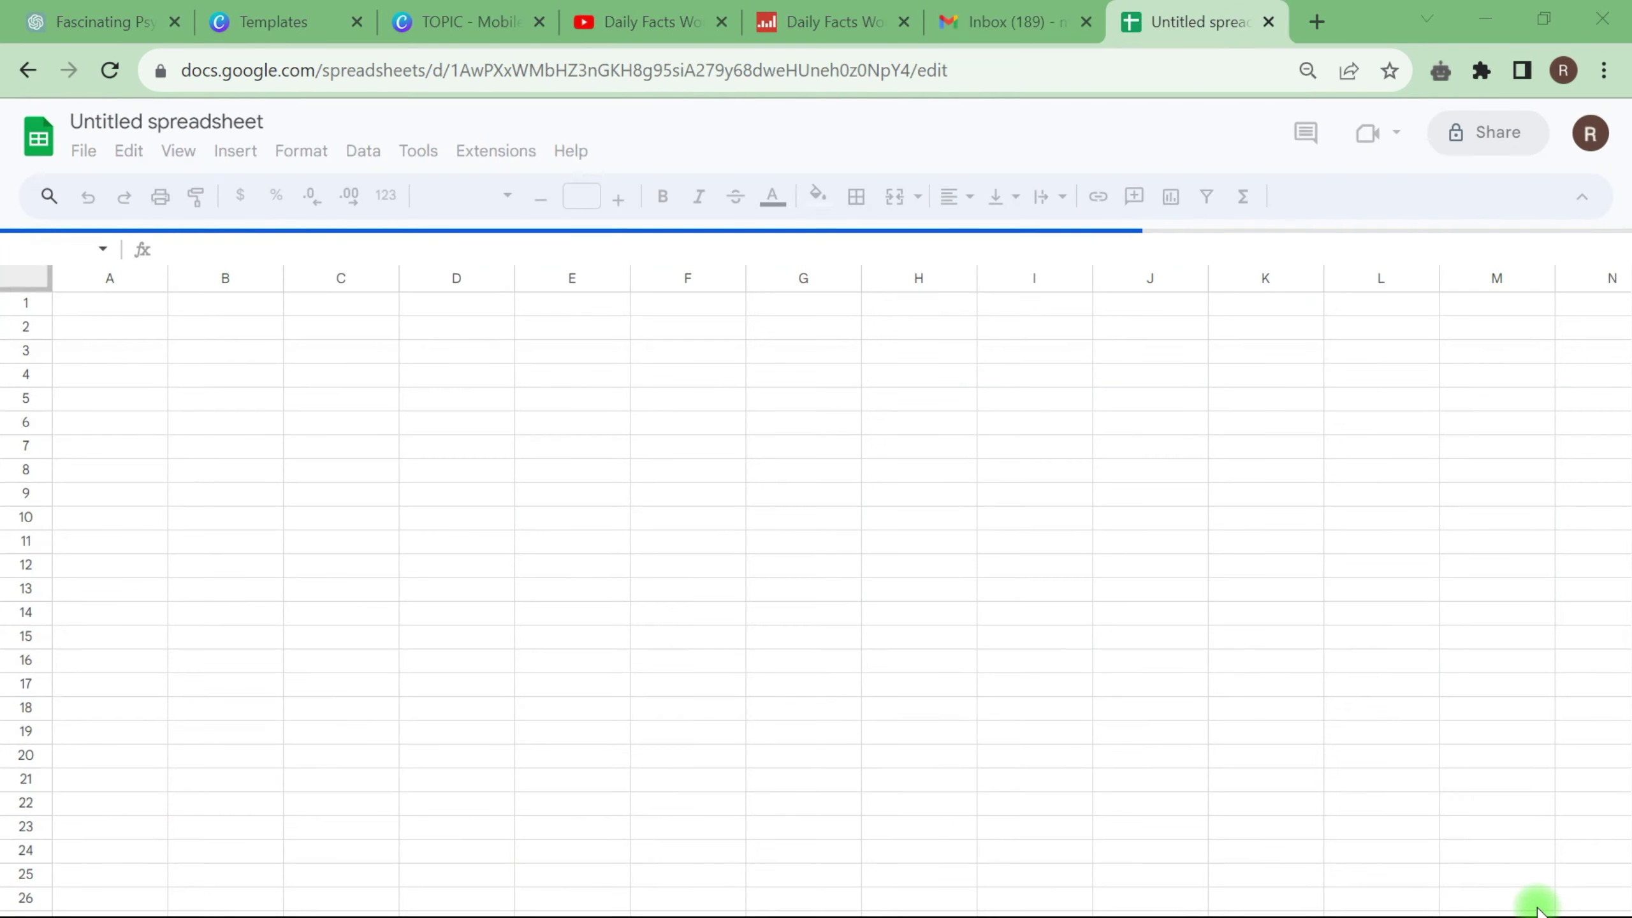
{"action": "left_click", "coordinate": [109, 301]}
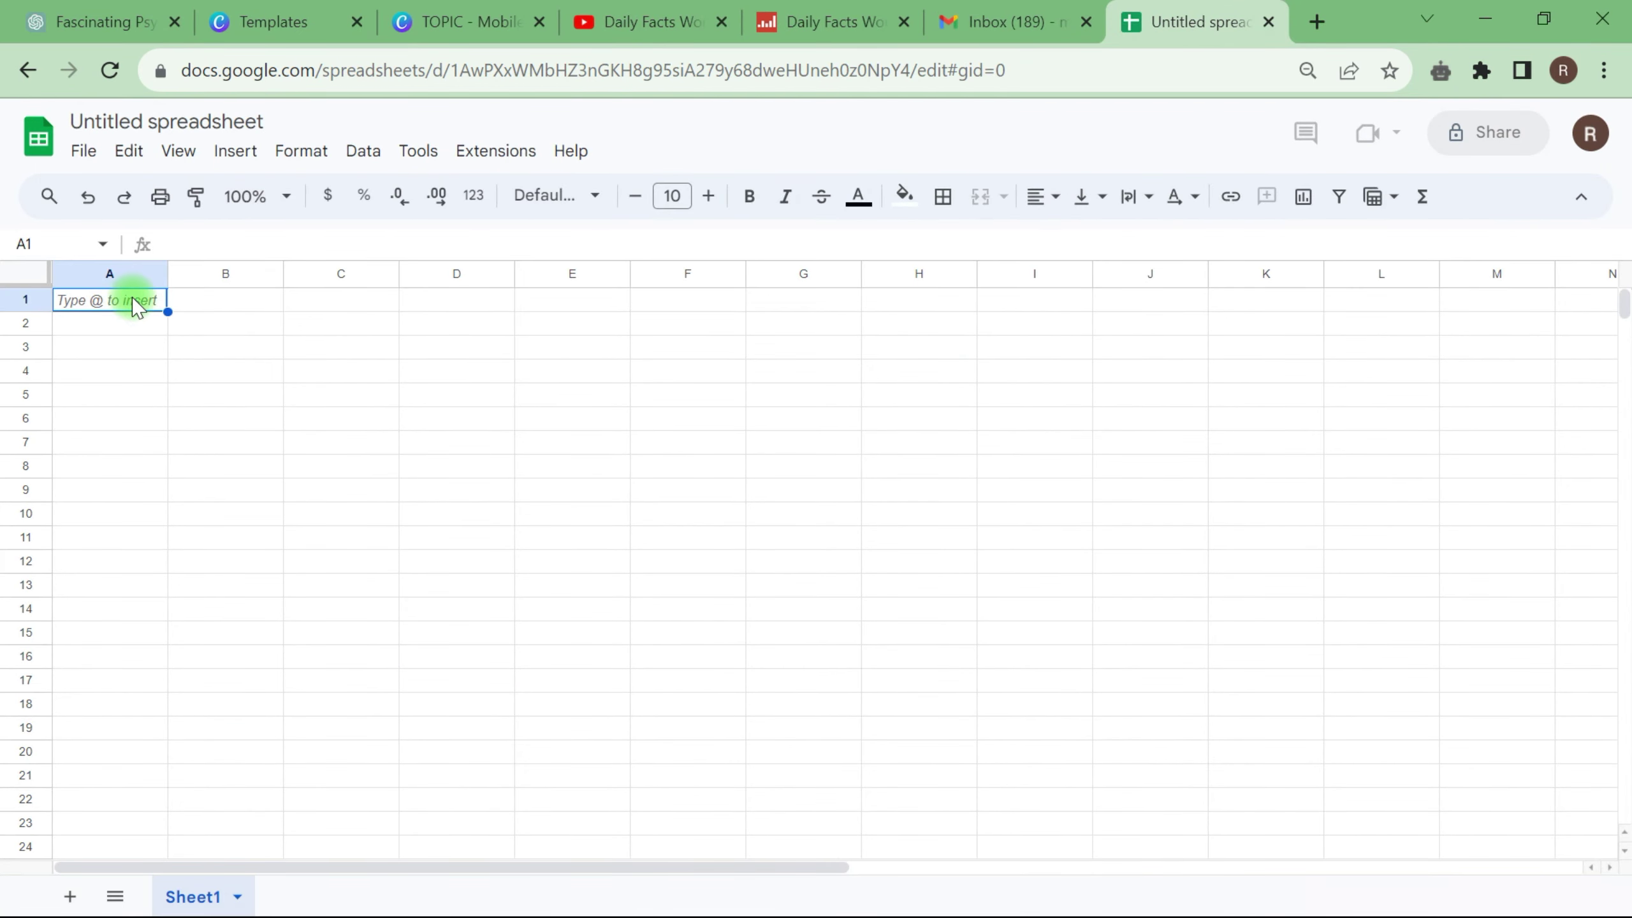
{"action": "key", "text": "ctrl+v"}
{"action": "left_click", "coordinate": [83, 151]}
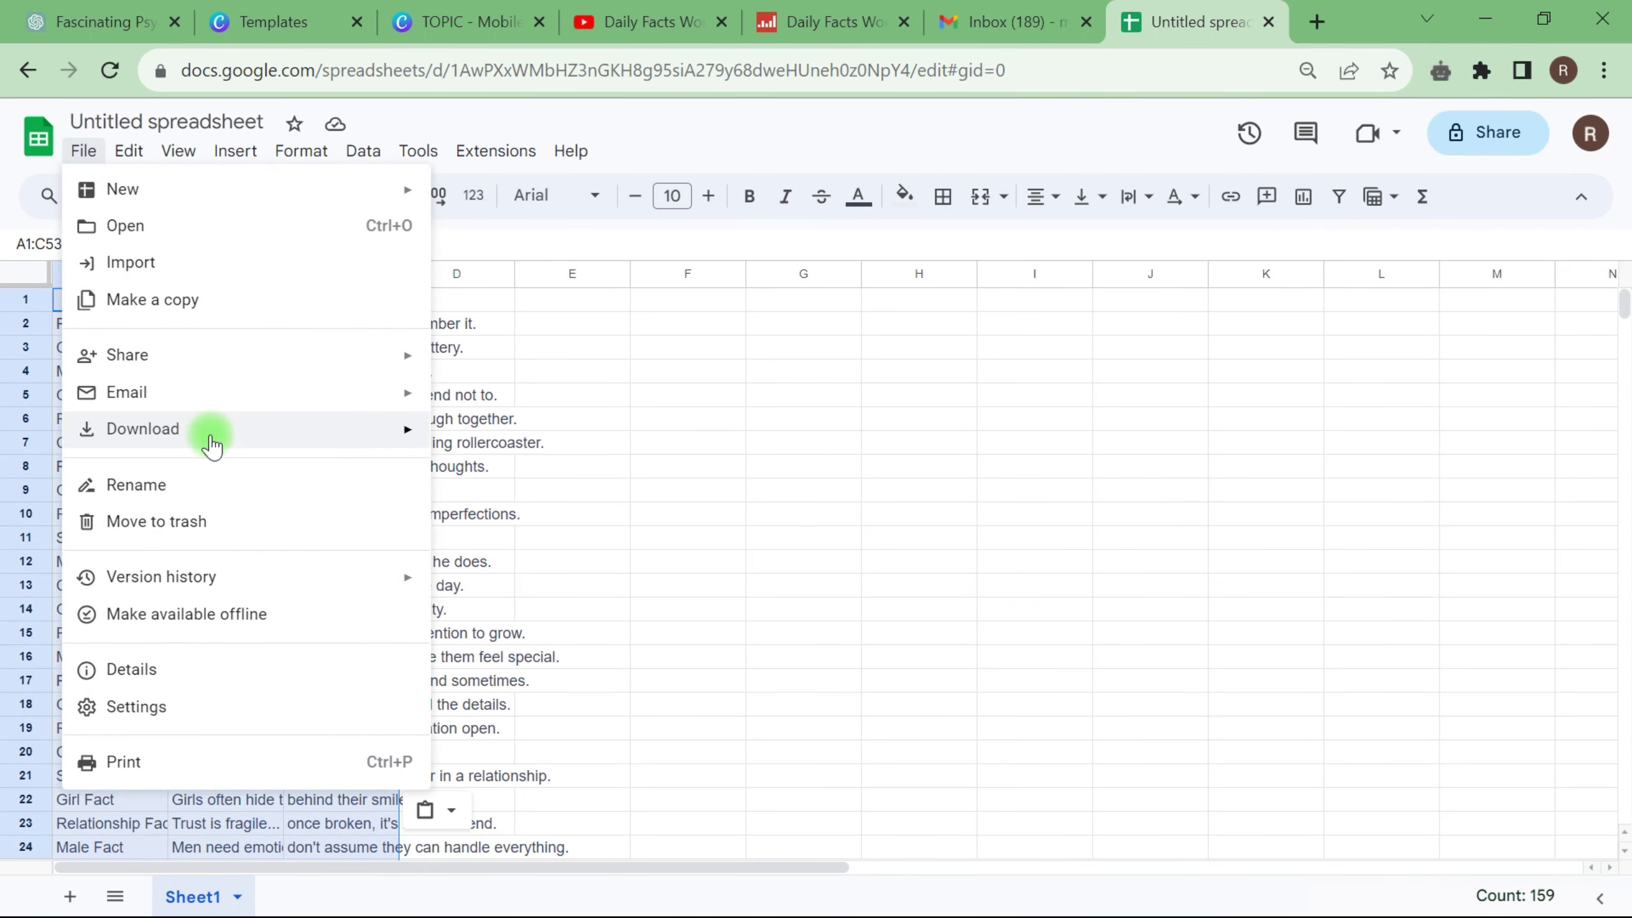
{"action": "mouse_move", "coordinate": [397, 427]}
{"action": "left_click", "coordinate": [687, 583]}
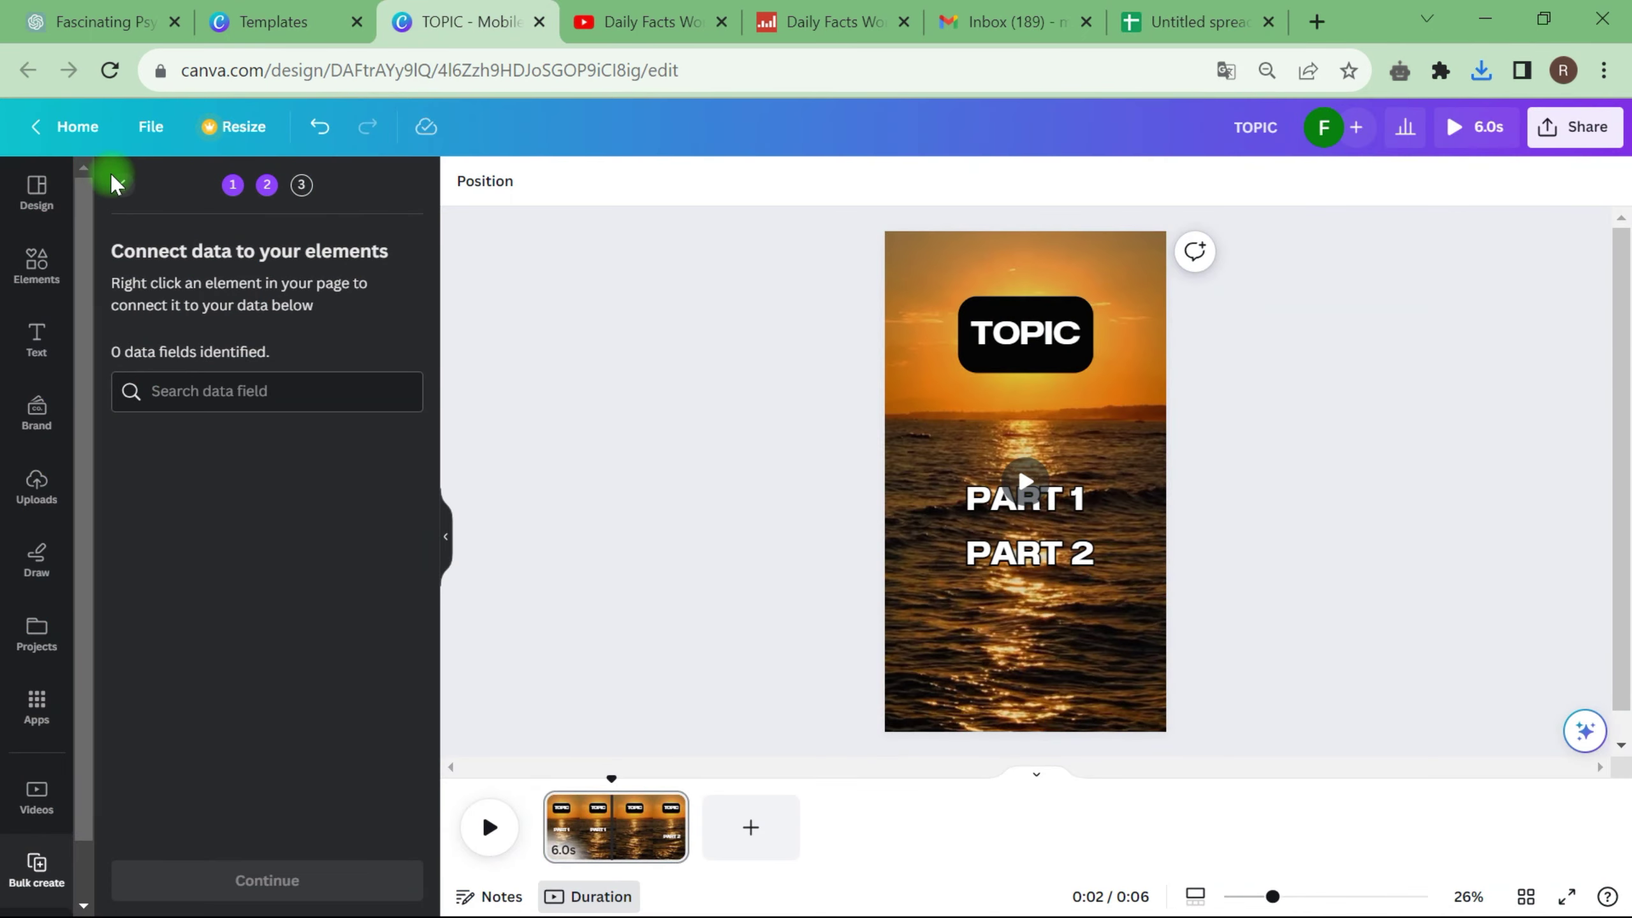
Continue to the connect-data step and link the PART 1 text to the Part 1 field
{"action": "left_click", "coordinate": [113, 178]}
{"action": "left_click", "coordinate": [254, 672]}
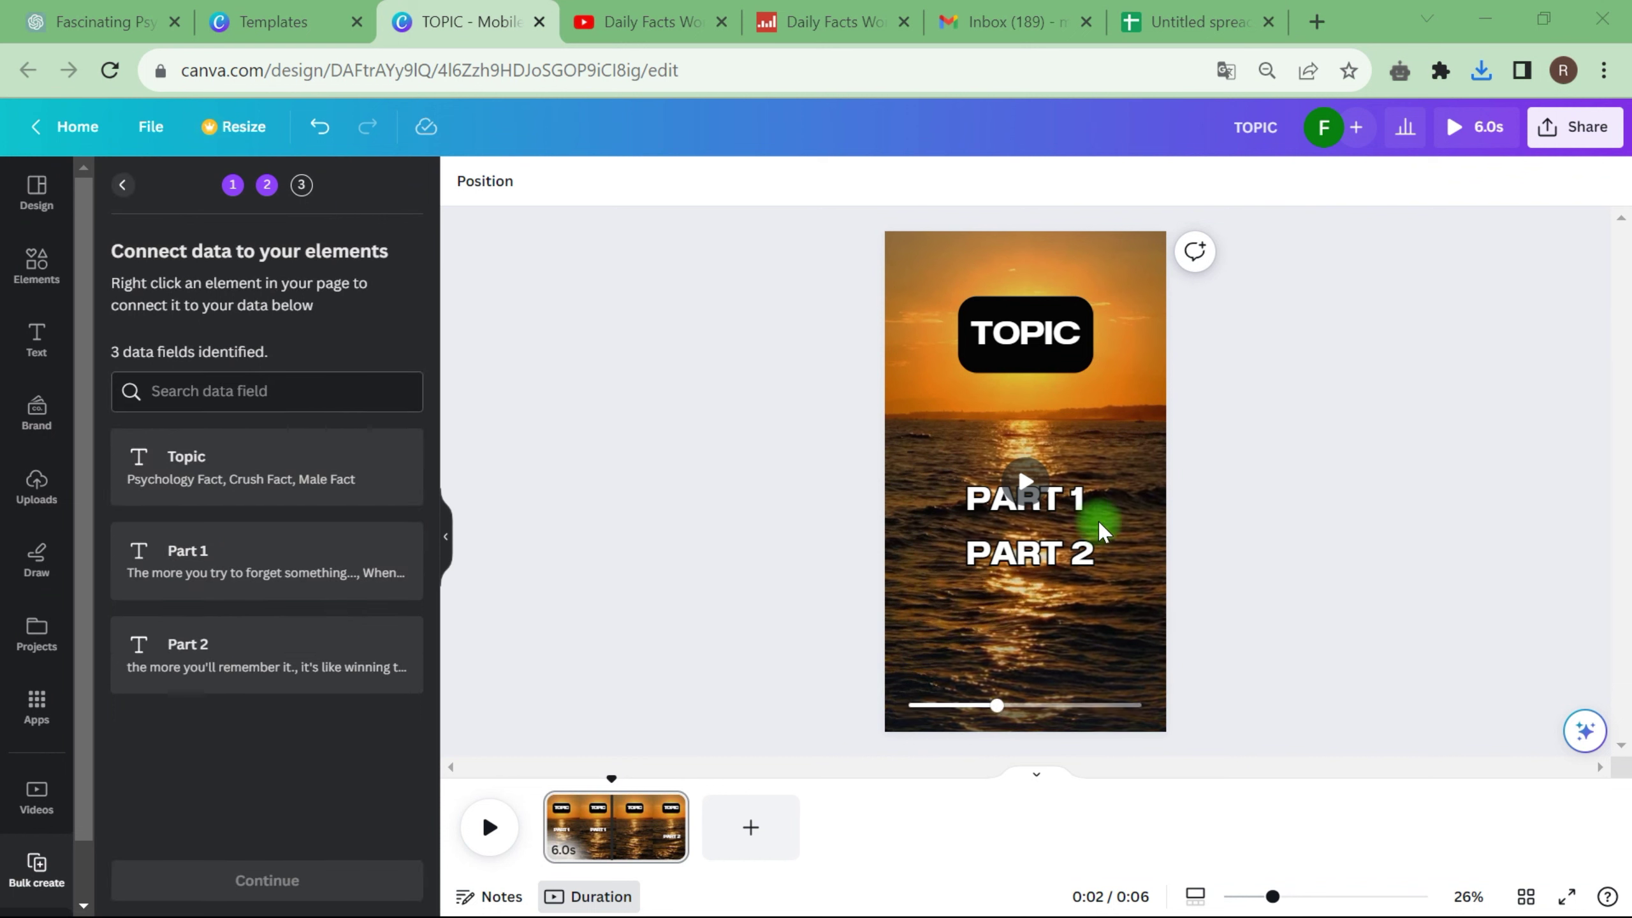
{"action": "right_click", "coordinate": [1081, 504]}
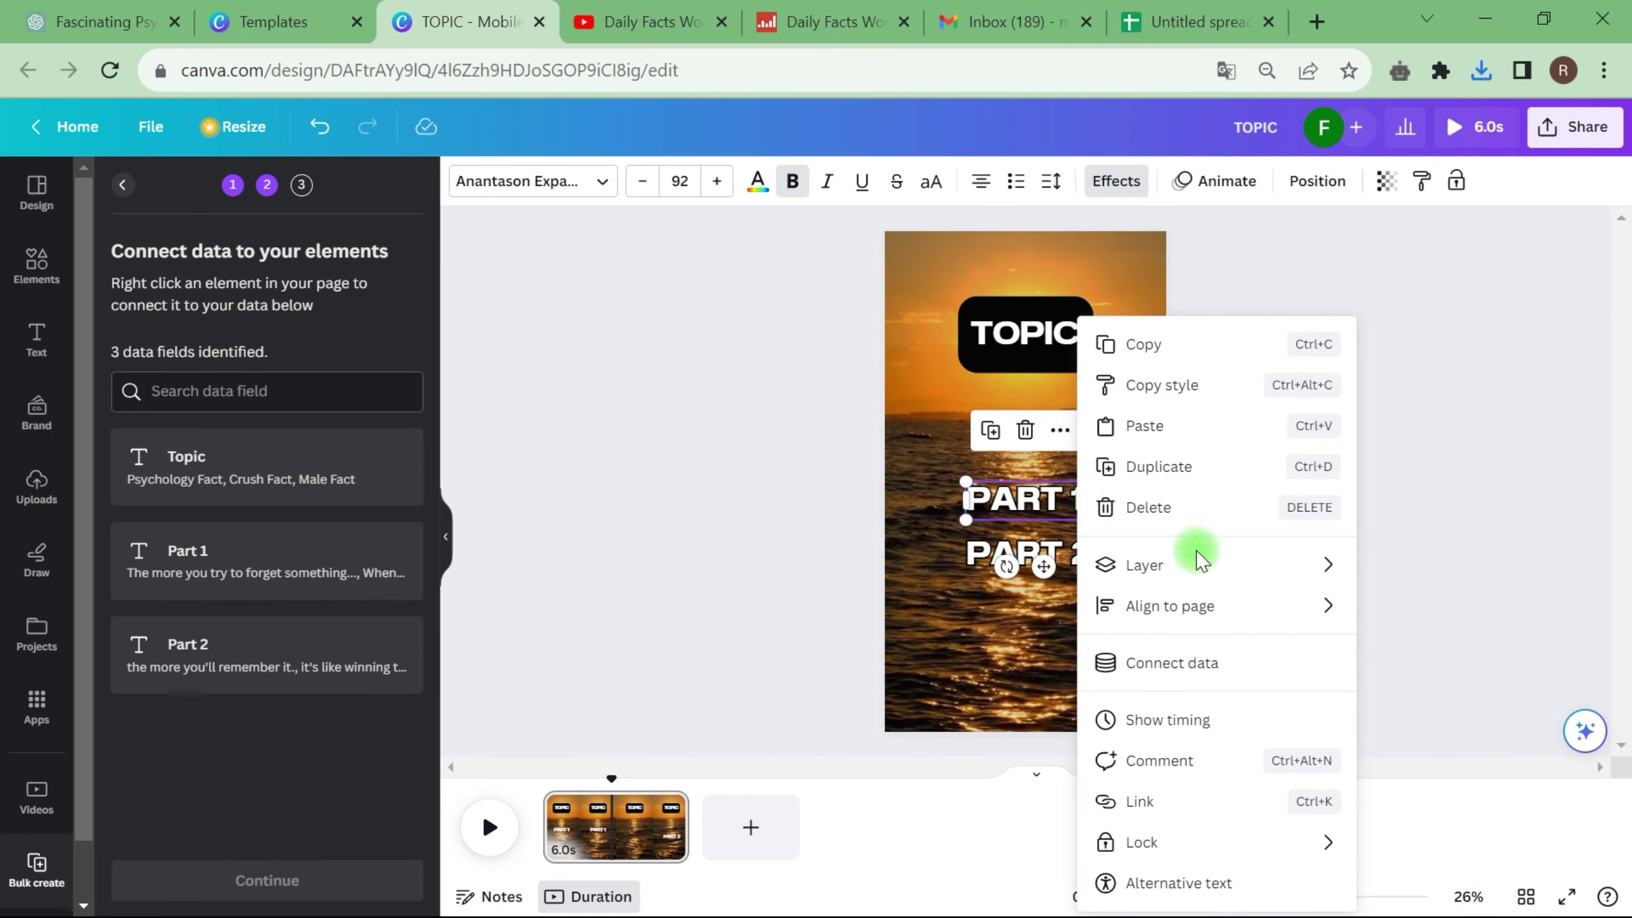
{"action": "left_click", "coordinate": [1195, 663]}
{"action": "left_click", "coordinate": [1199, 669]}
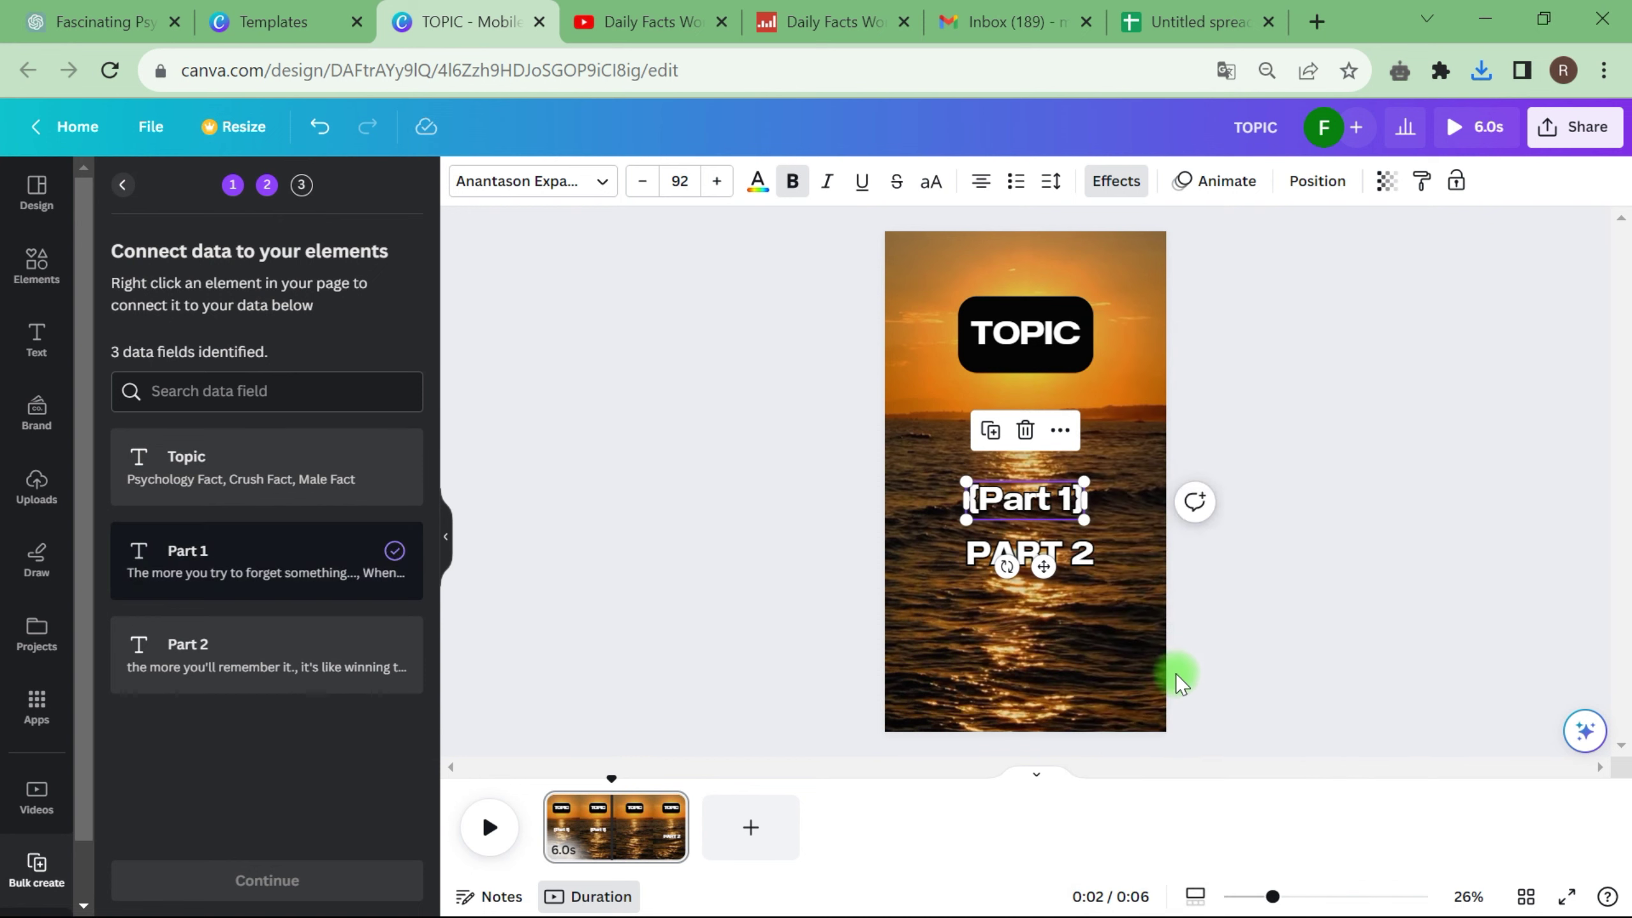
Link PART 2 to the Part 2 field and TOPIC to the Topic field, then continue to apply data
{"action": "right_click", "coordinate": [1085, 554]}
{"action": "left_click", "coordinate": [1164, 666]}
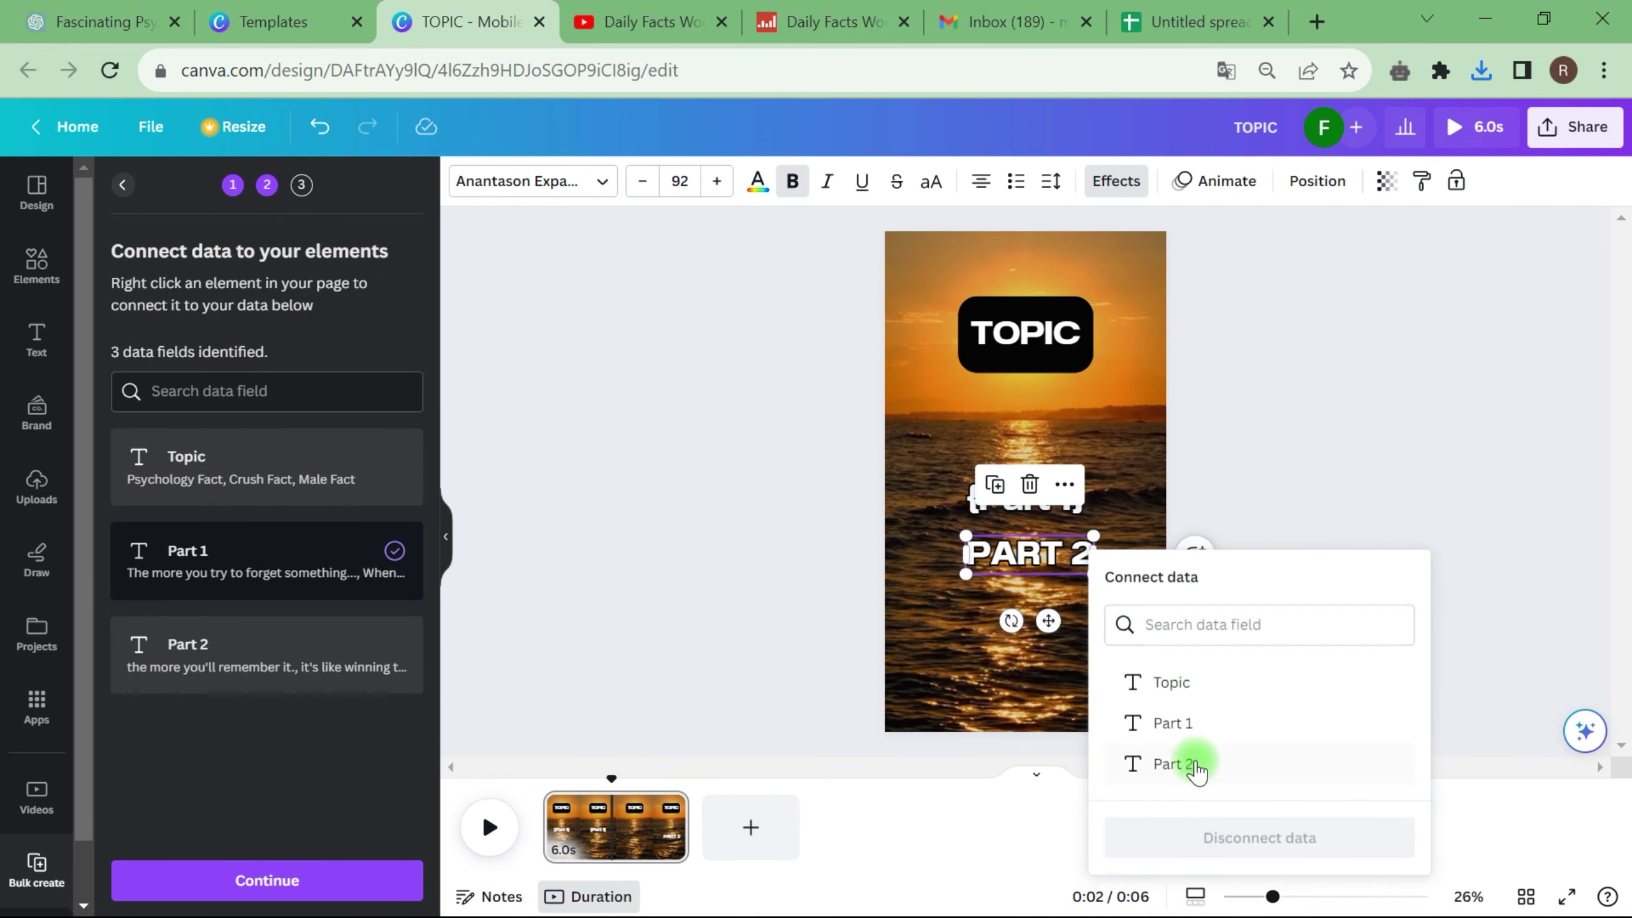
{"action": "left_click", "coordinate": [1188, 763]}
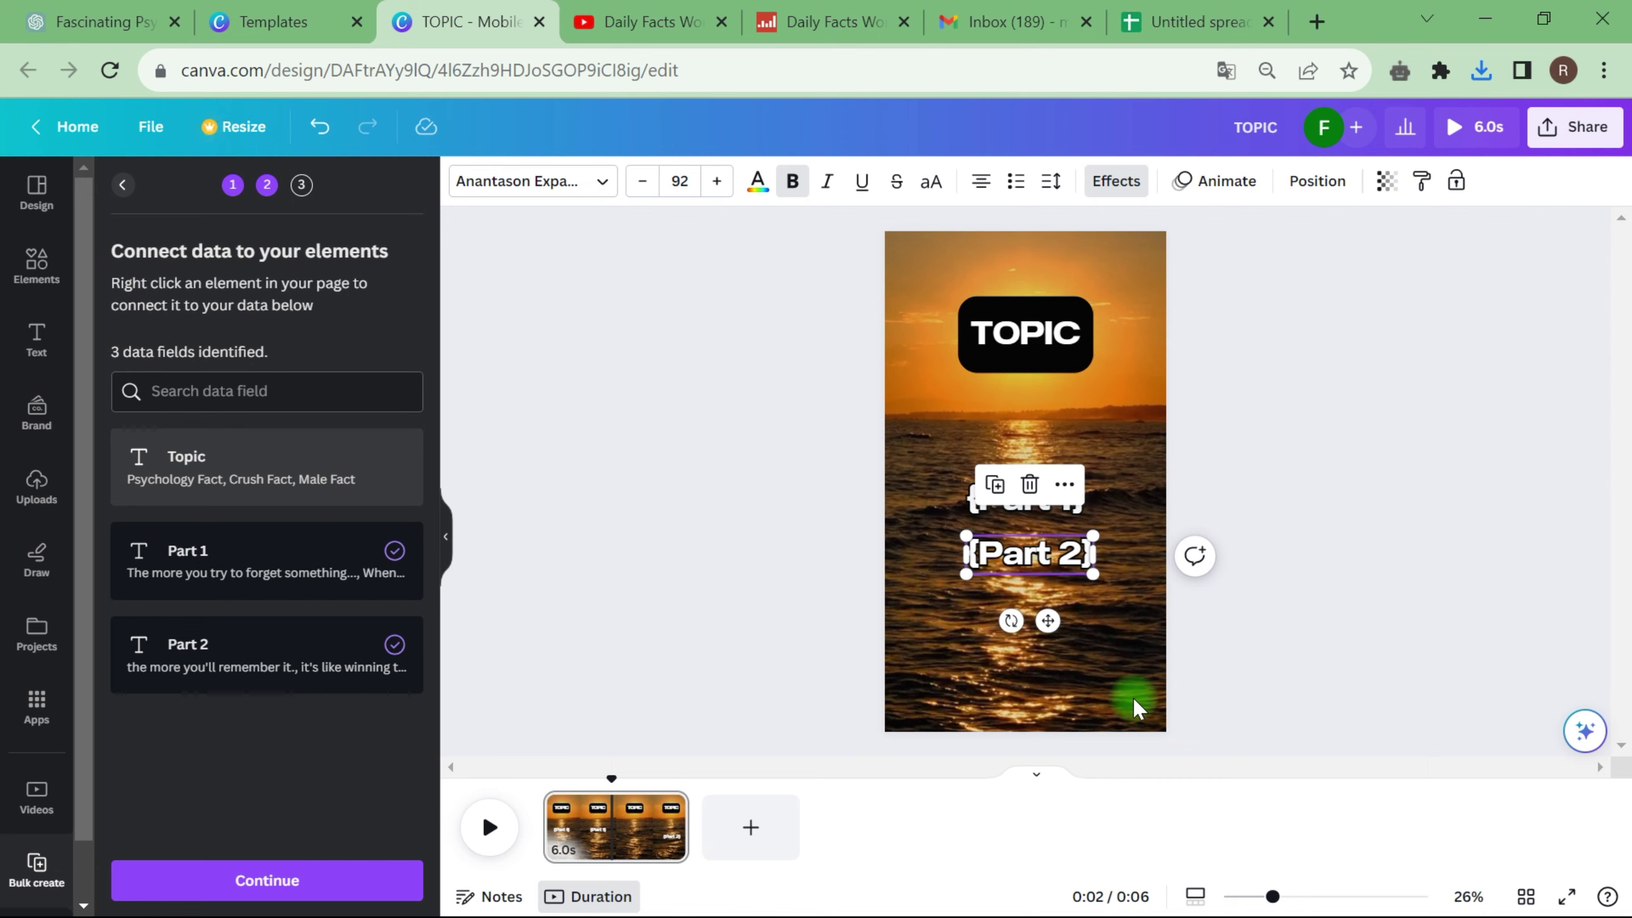
{"action": "left_click", "coordinate": [1253, 427]}
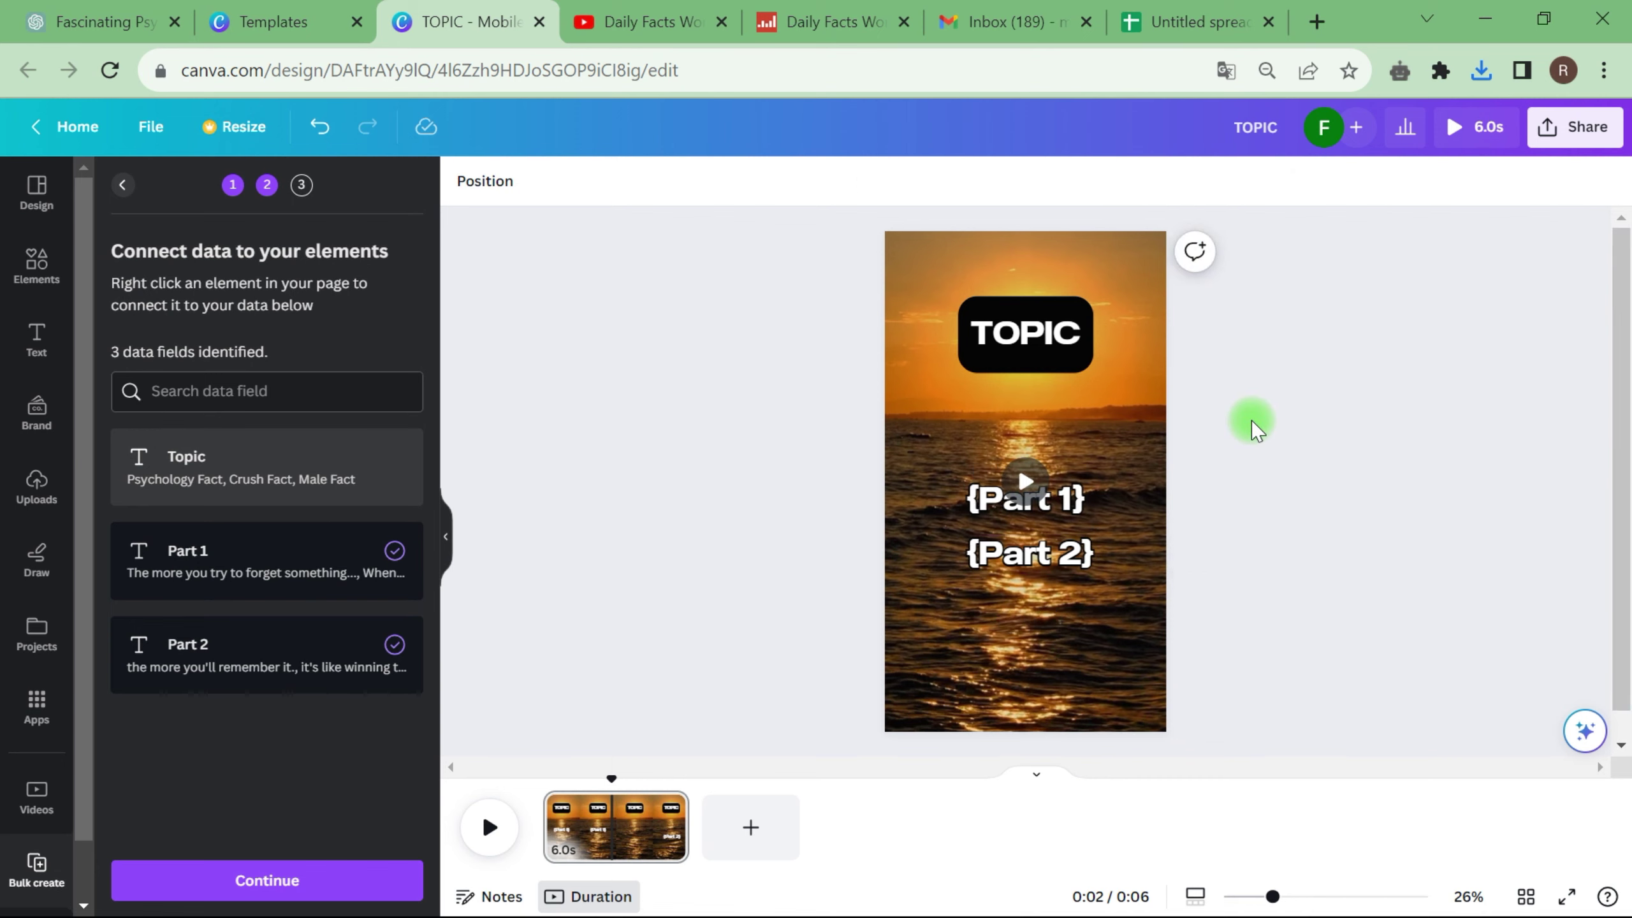
{"action": "right_click", "coordinate": [1057, 324]}
{"action": "left_click", "coordinate": [1164, 665]}
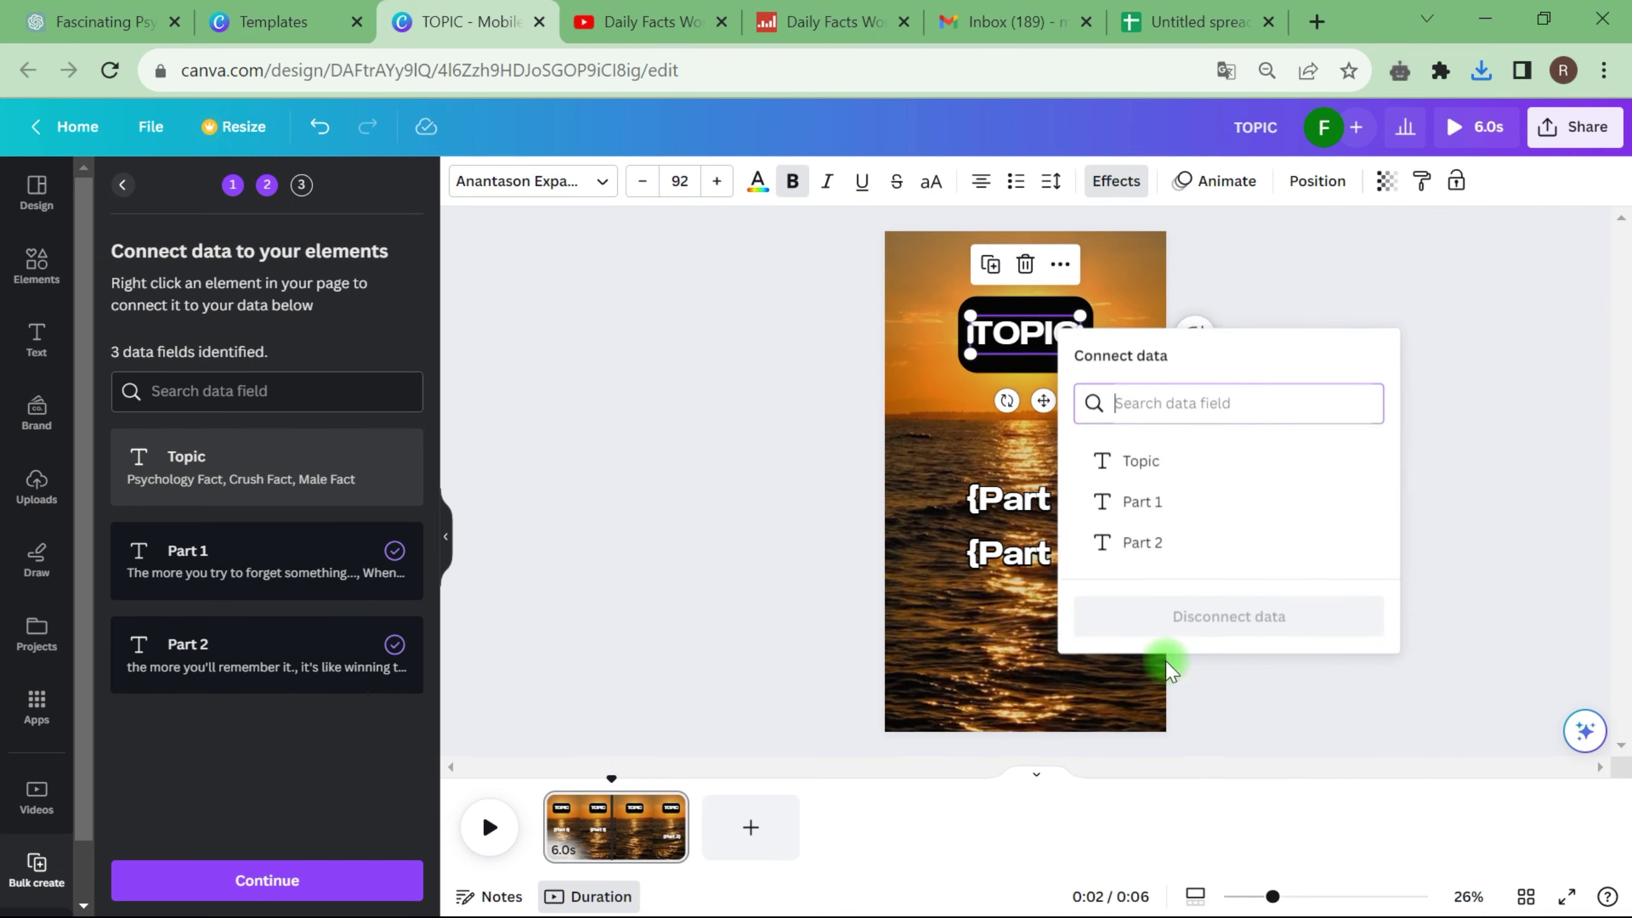
{"action": "left_click", "coordinate": [1140, 460]}
{"action": "left_click", "coordinate": [1352, 340]}
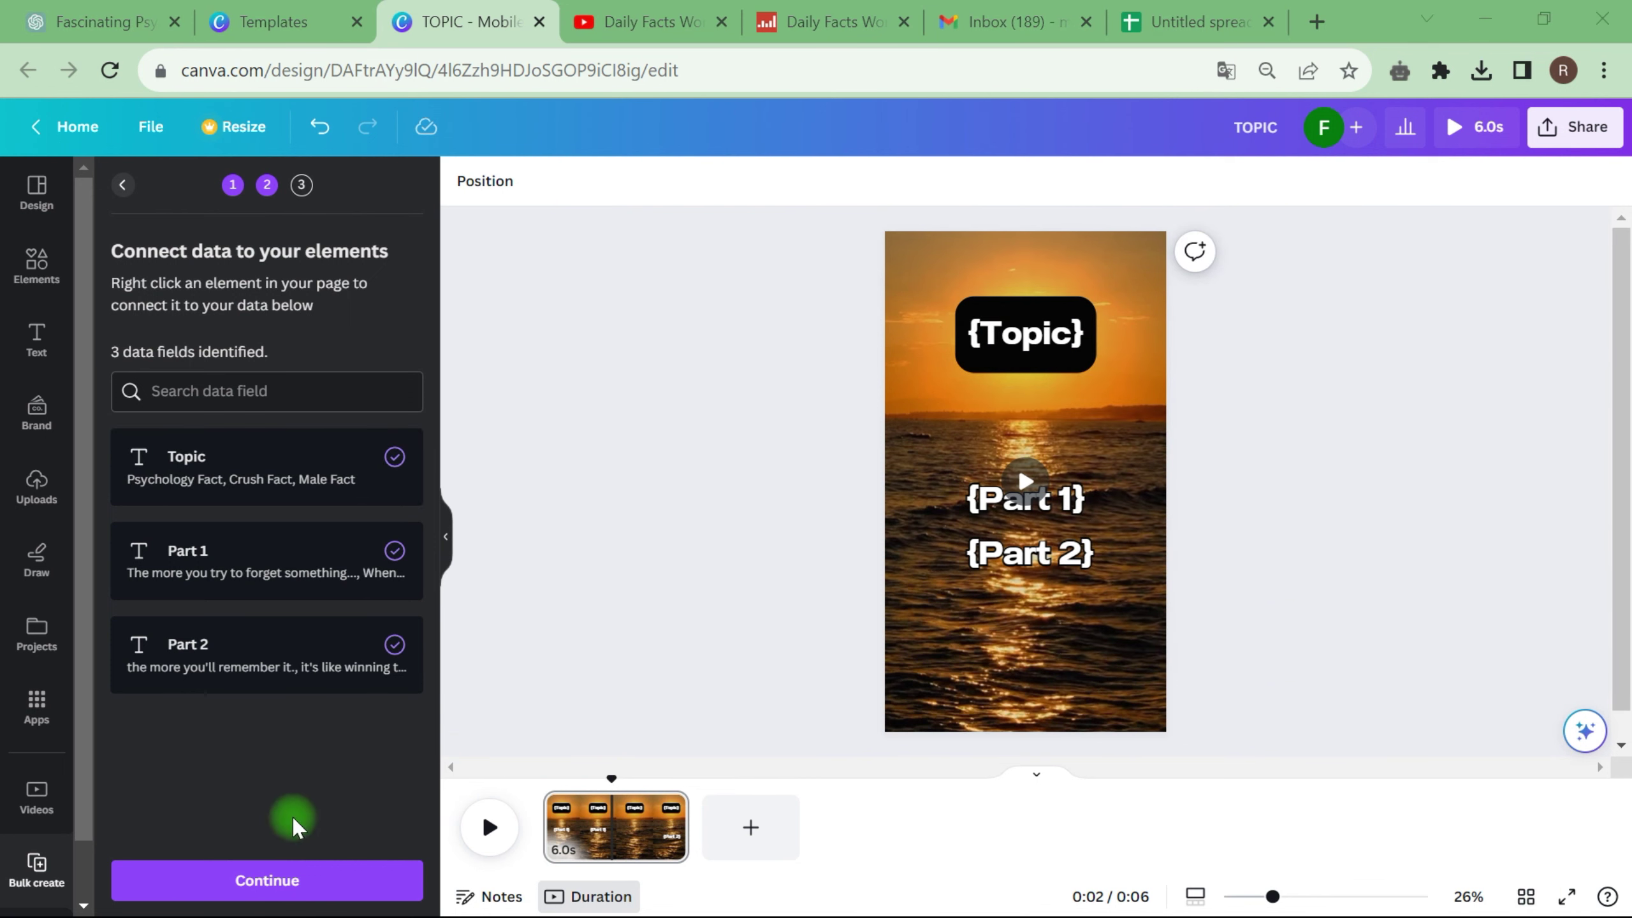
{"action": "left_click", "coordinate": [320, 881]}
Keep all 52 rows checked, generate the '(Bulk 1) TOPIC' design, and select its first page
{"action": "scroll", "coordinate": [116, 556], "scroll_direction": "down", "scroll_amount": 10}
{"action": "scroll", "coordinate": [116, 556], "scroll_direction": "down", "scroll_amount": 10}
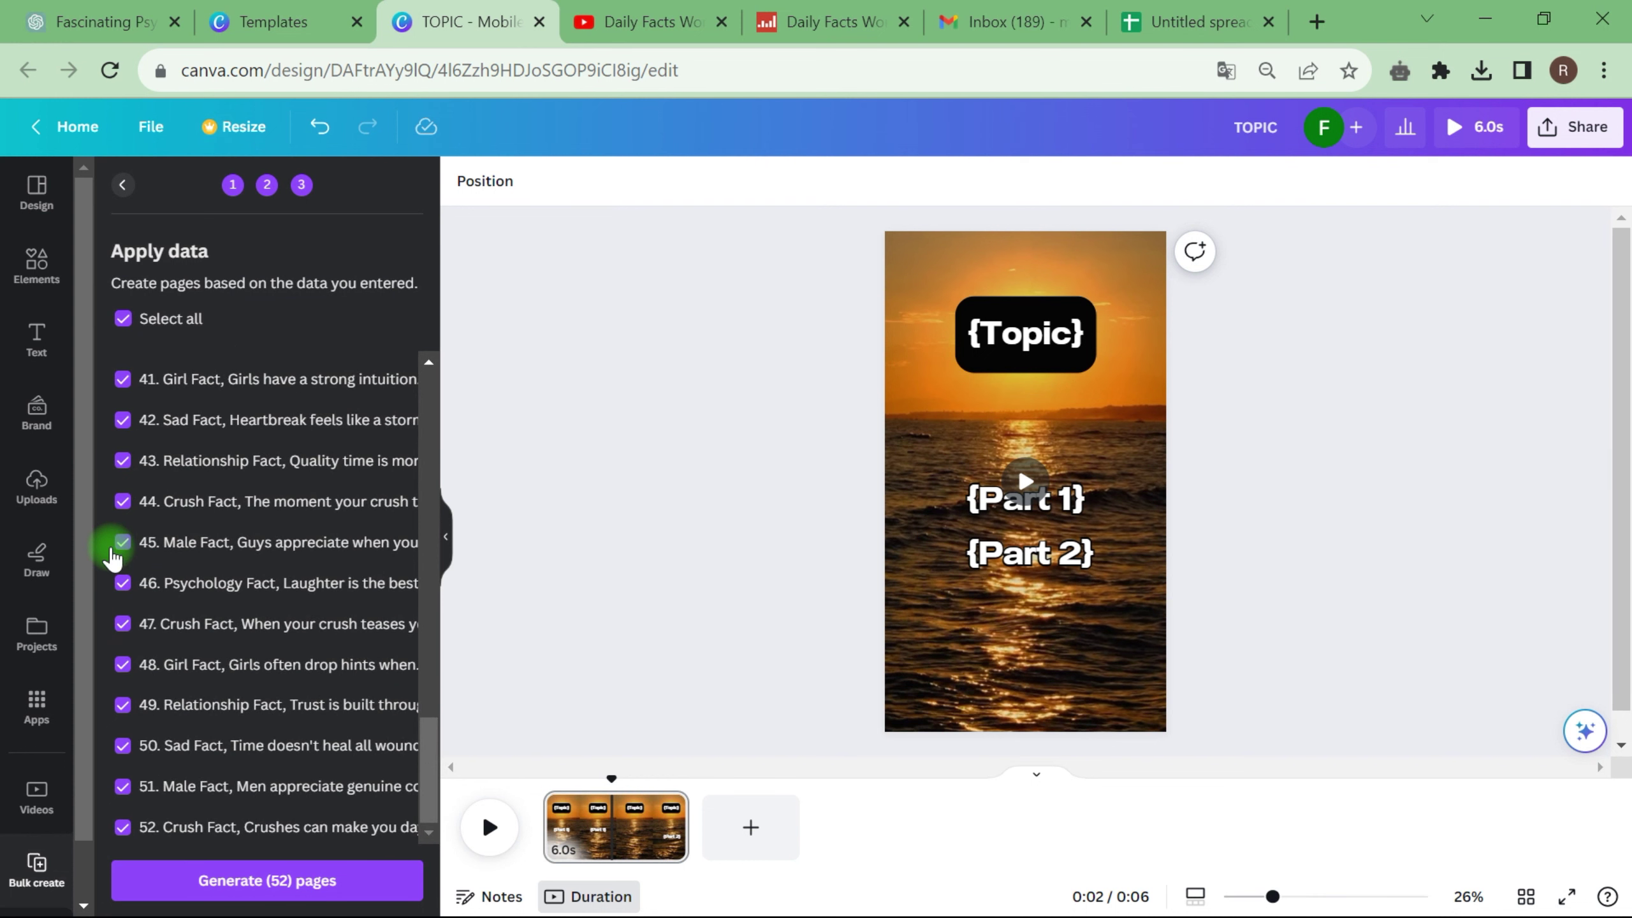
{"action": "scroll", "coordinate": [116, 556], "scroll_direction": "up", "scroll_amount": 20}
{"action": "left_click", "coordinate": [176, 882]}
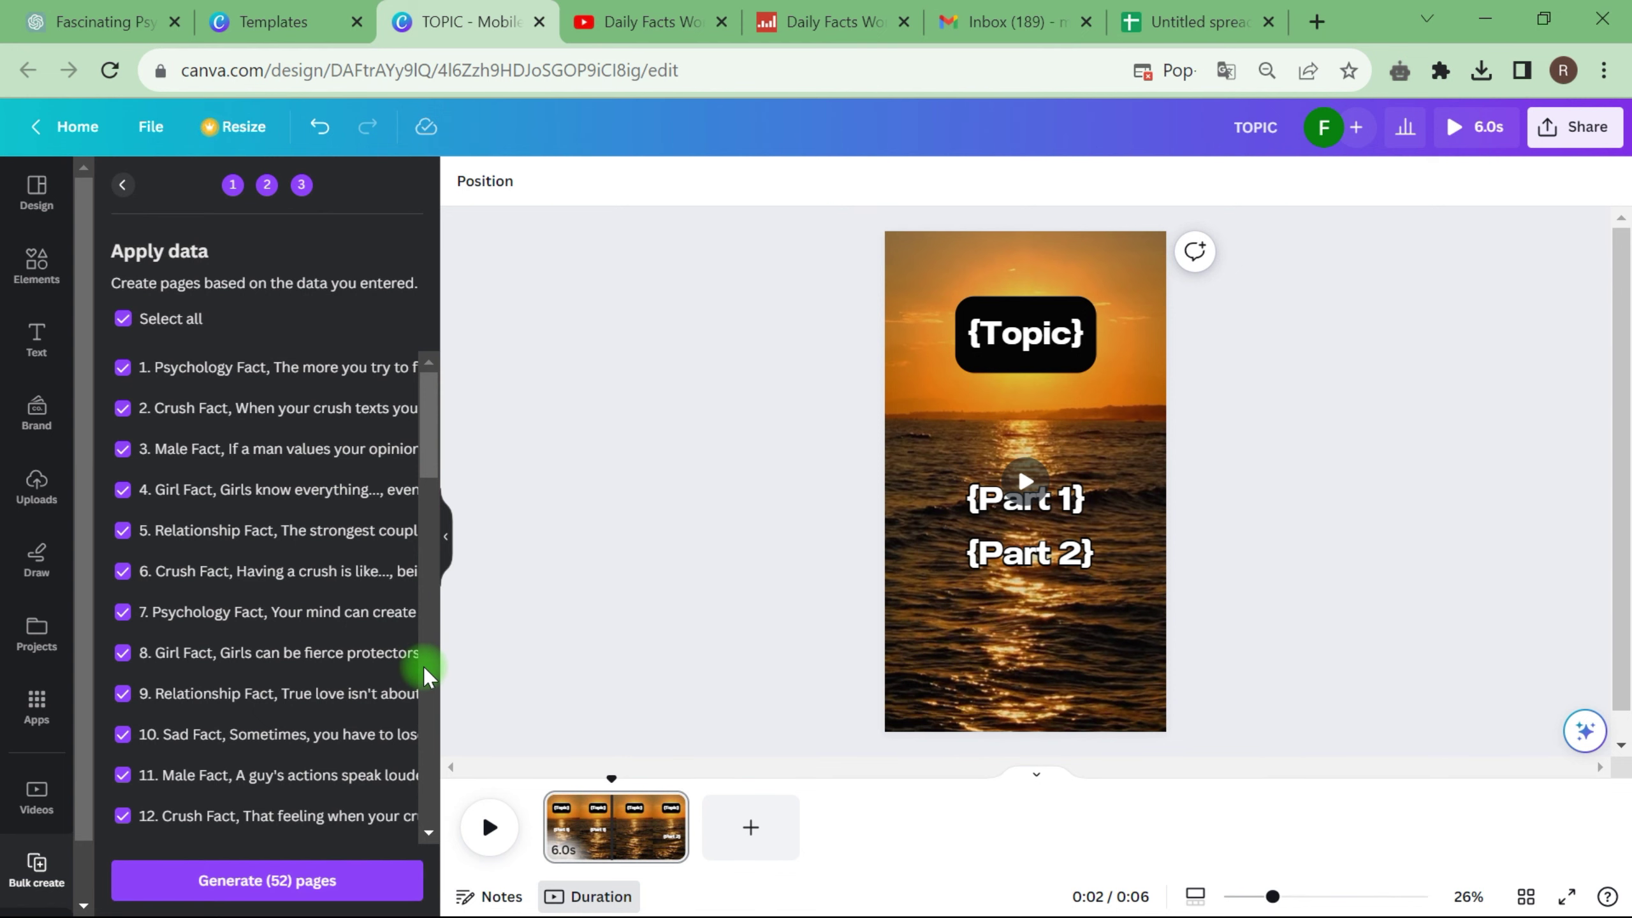
{"action": "left_click", "coordinate": [320, 882]}
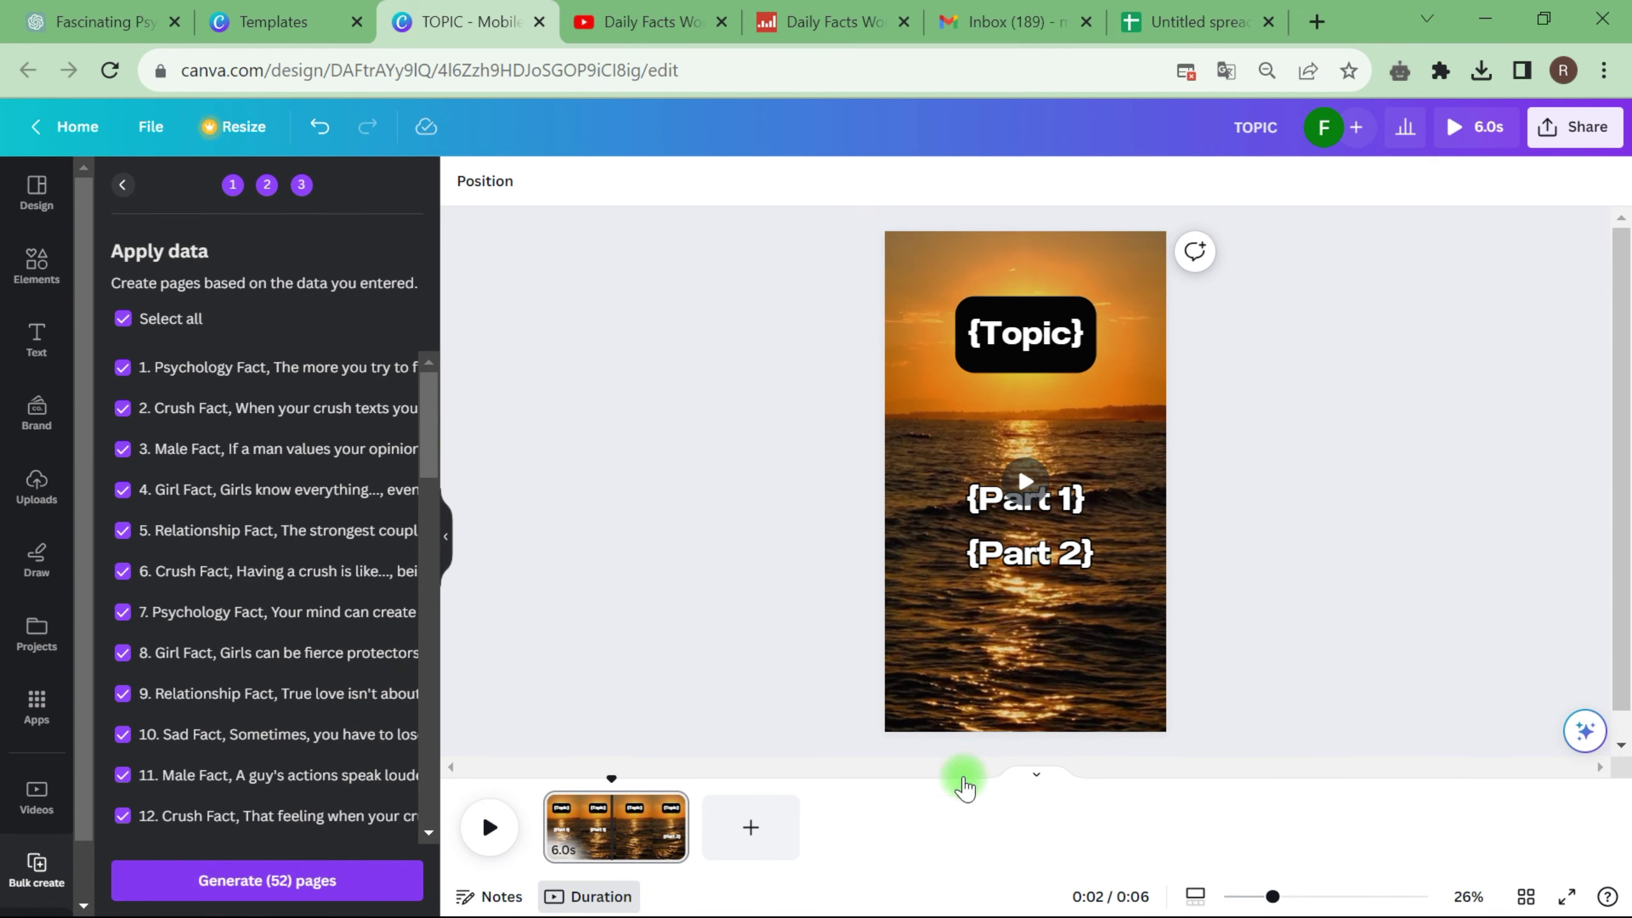
{"action": "left_click_drag", "start_coordinate": [578, 866], "coordinate": [455, 859]}
{"action": "left_click", "coordinate": [597, 835]}
{"action": "left_click", "coordinate": [967, 647]}
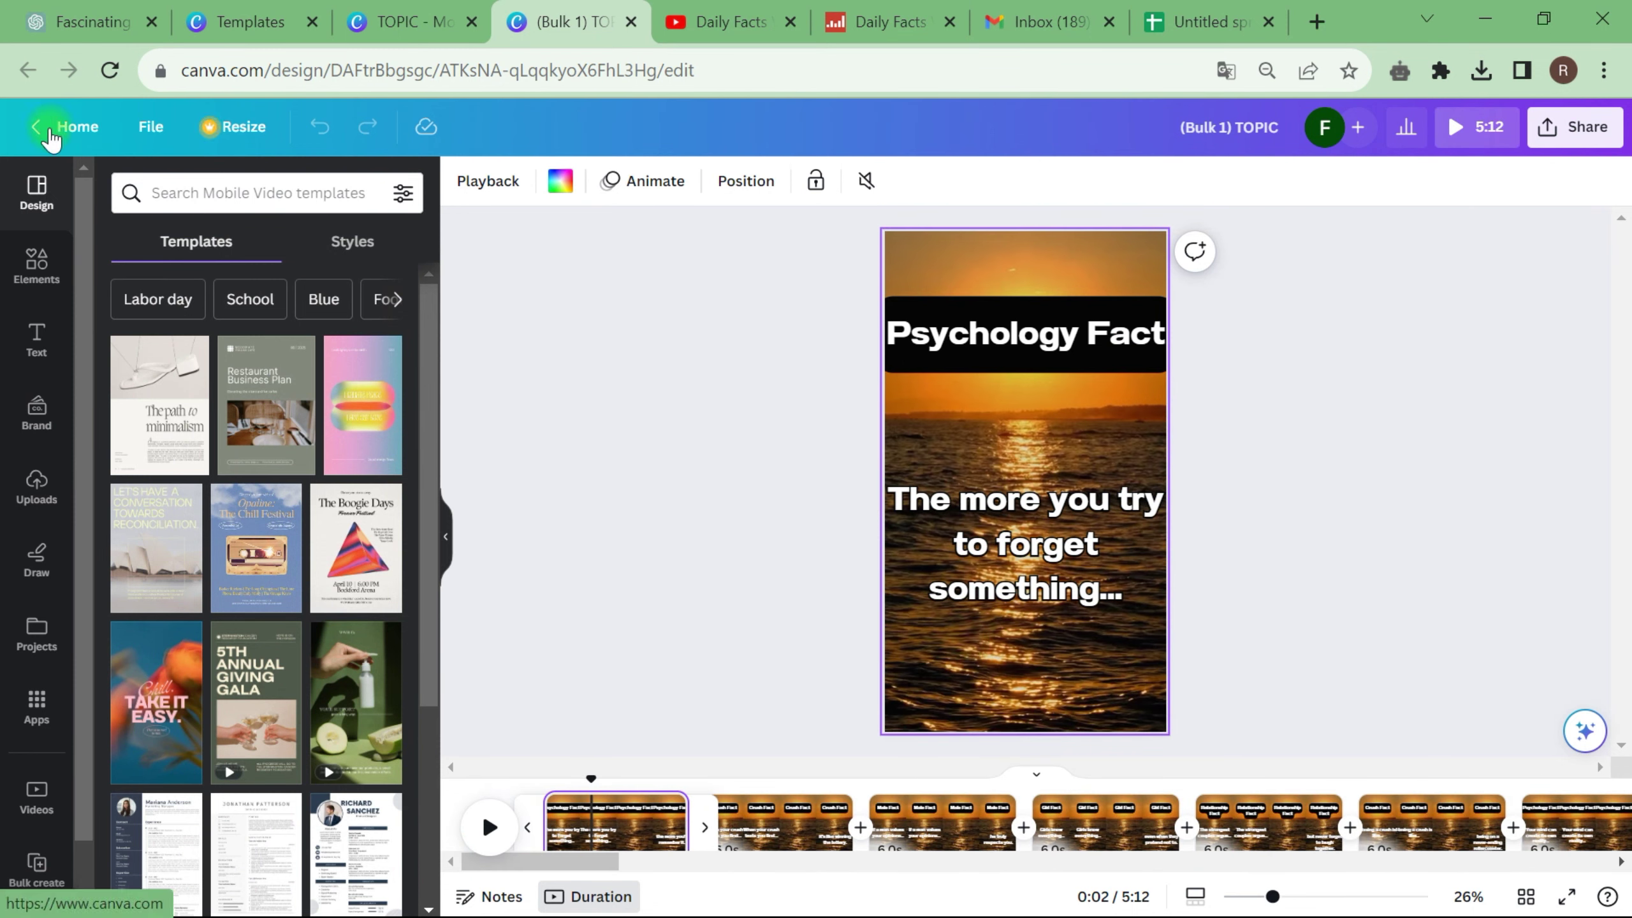
Search stock videos for 'sunset' and drop a sunset clip onto the pages
{"action": "left_click", "coordinate": [37, 260]}
{"action": "left_click", "coordinate": [546, 207]}
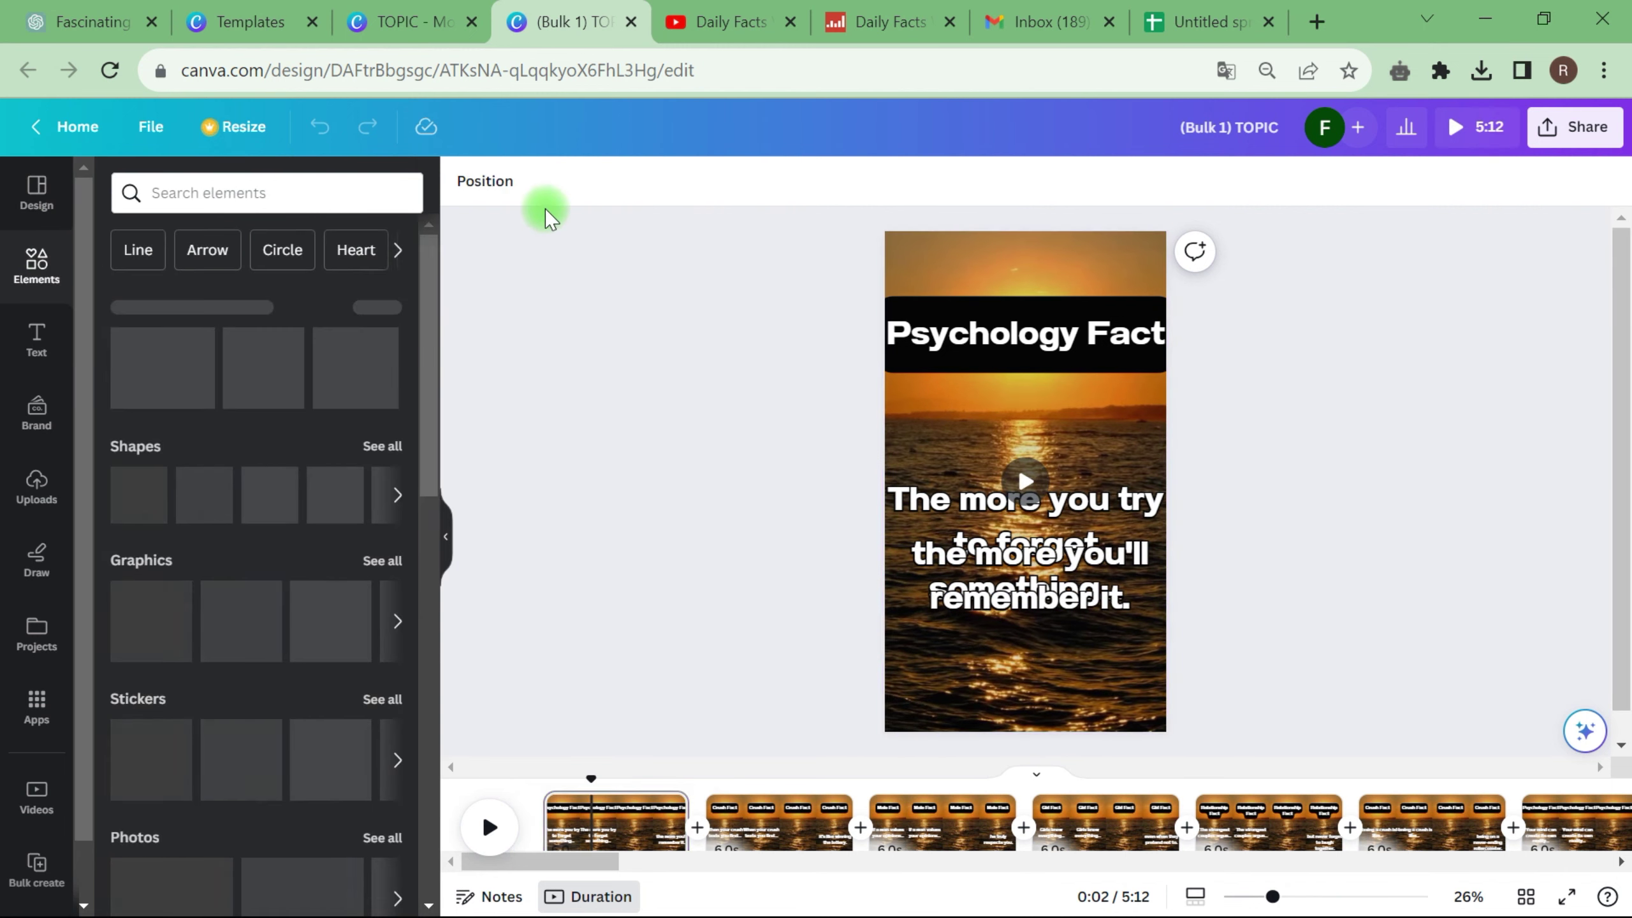
{"action": "left_click", "coordinate": [36, 794]}
{"action": "left_click", "coordinate": [229, 193]}
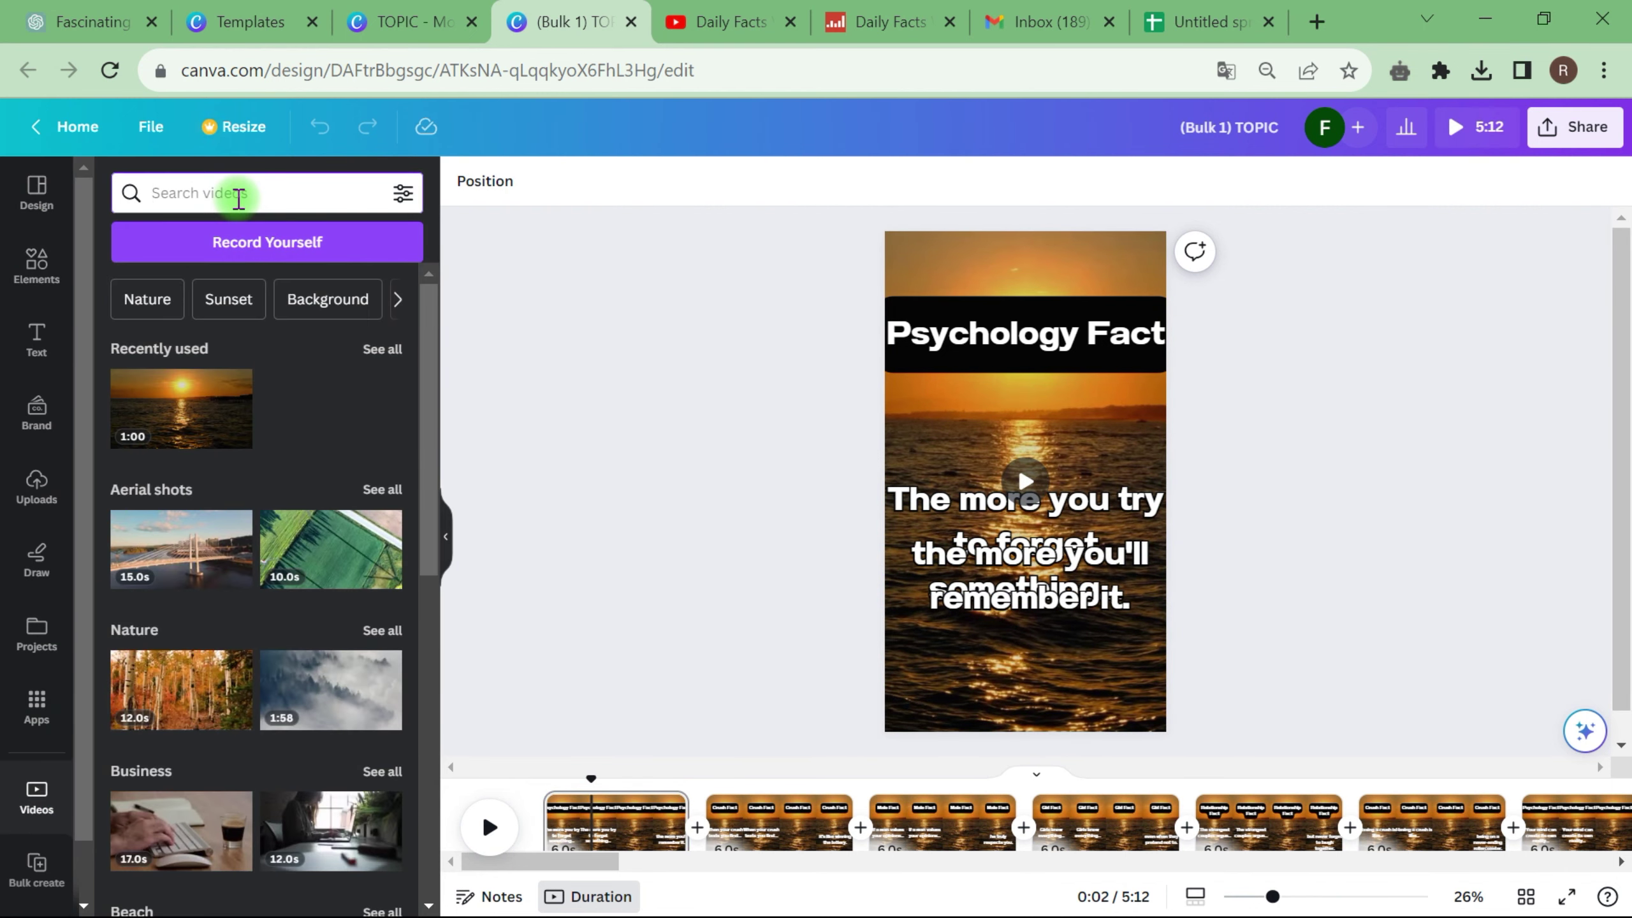
{"action": "type", "text": "SUN"}
{"action": "left_click", "coordinate": [216, 368]}
{"action": "left_click_drag", "start_coordinate": [321, 419], "coordinate": [1097, 807]}
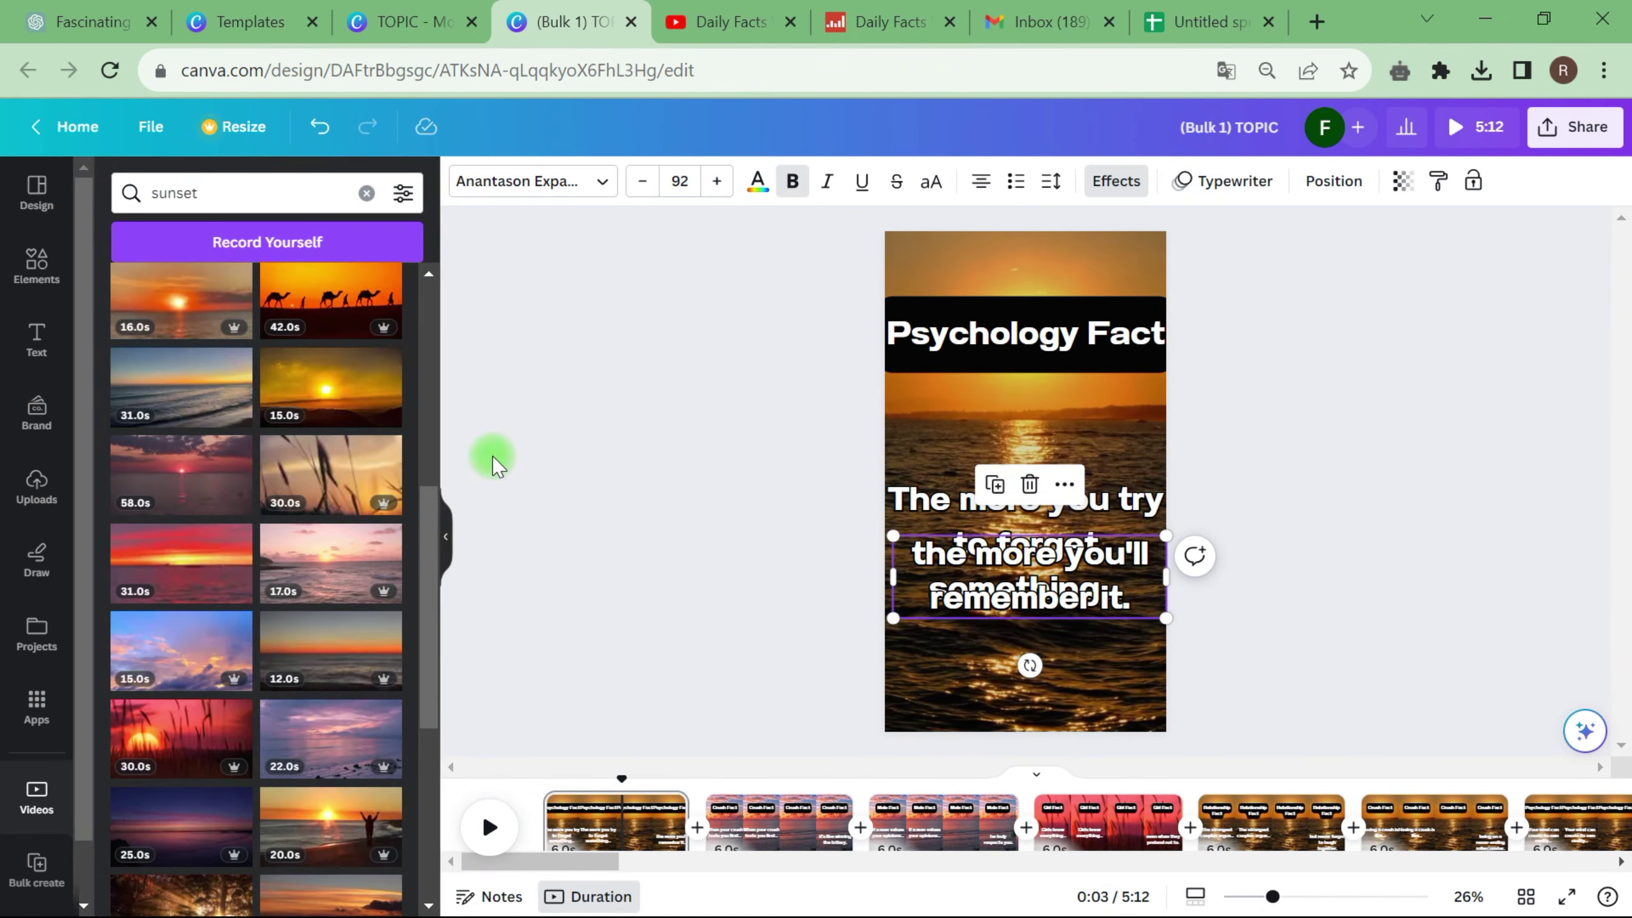
{"action": "left_click", "coordinate": [1348, 273]}
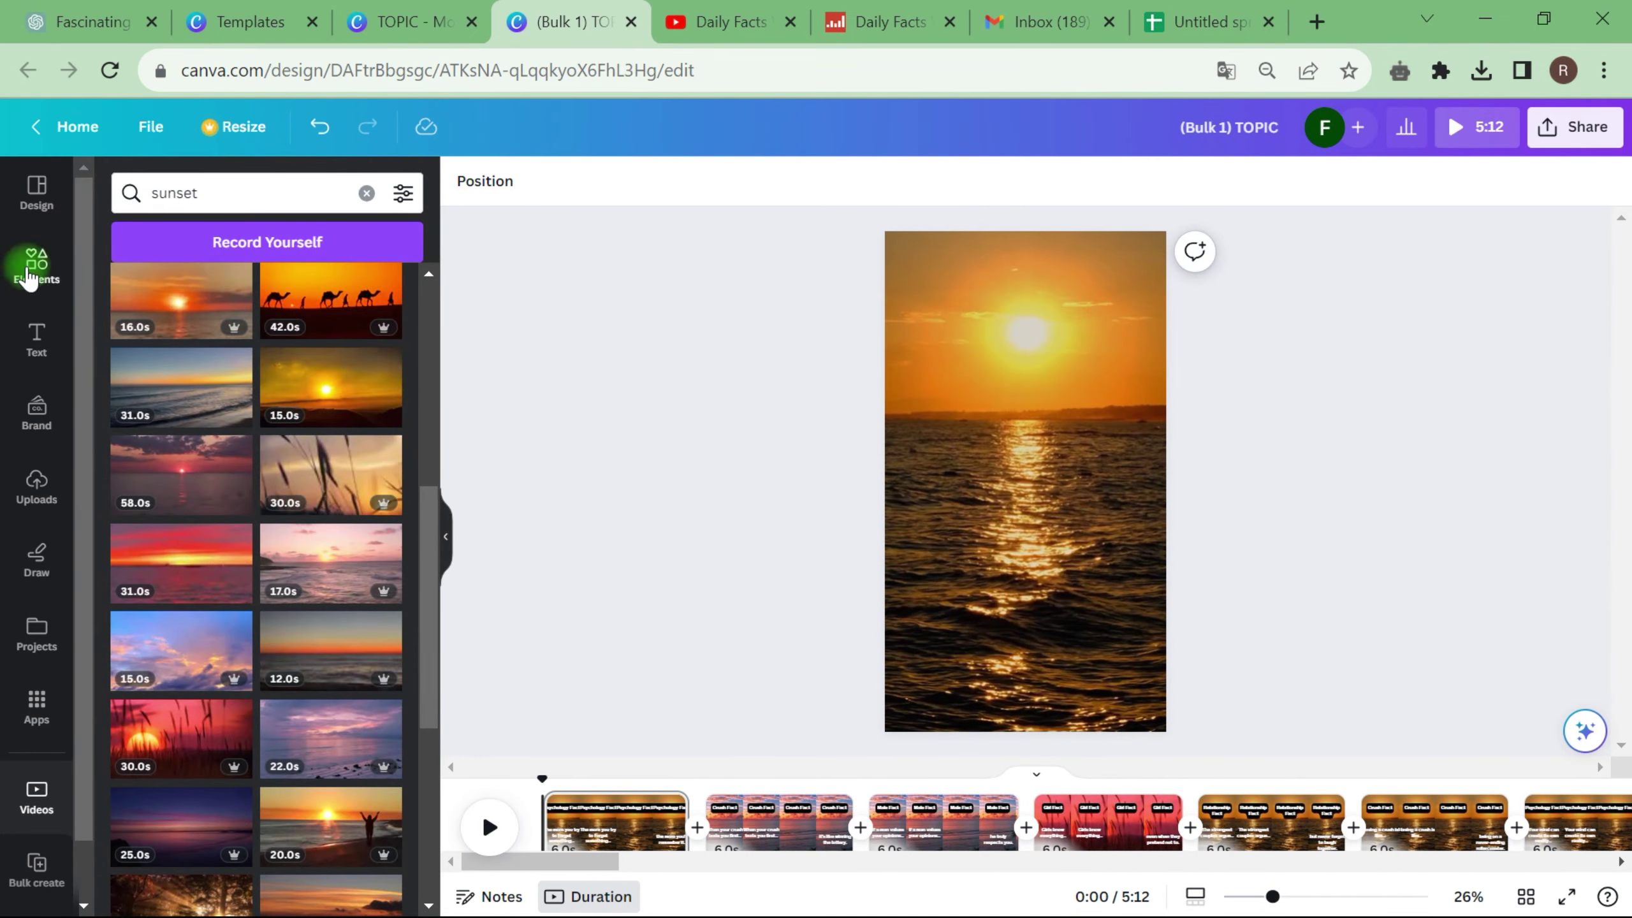
Search the audio library for 'relaxing' music and preview the first track
{"action": "left_click", "coordinate": [37, 707]}
{"action": "scroll", "coordinate": [171, 510], "scroll_direction": "down", "scroll_amount": 5}
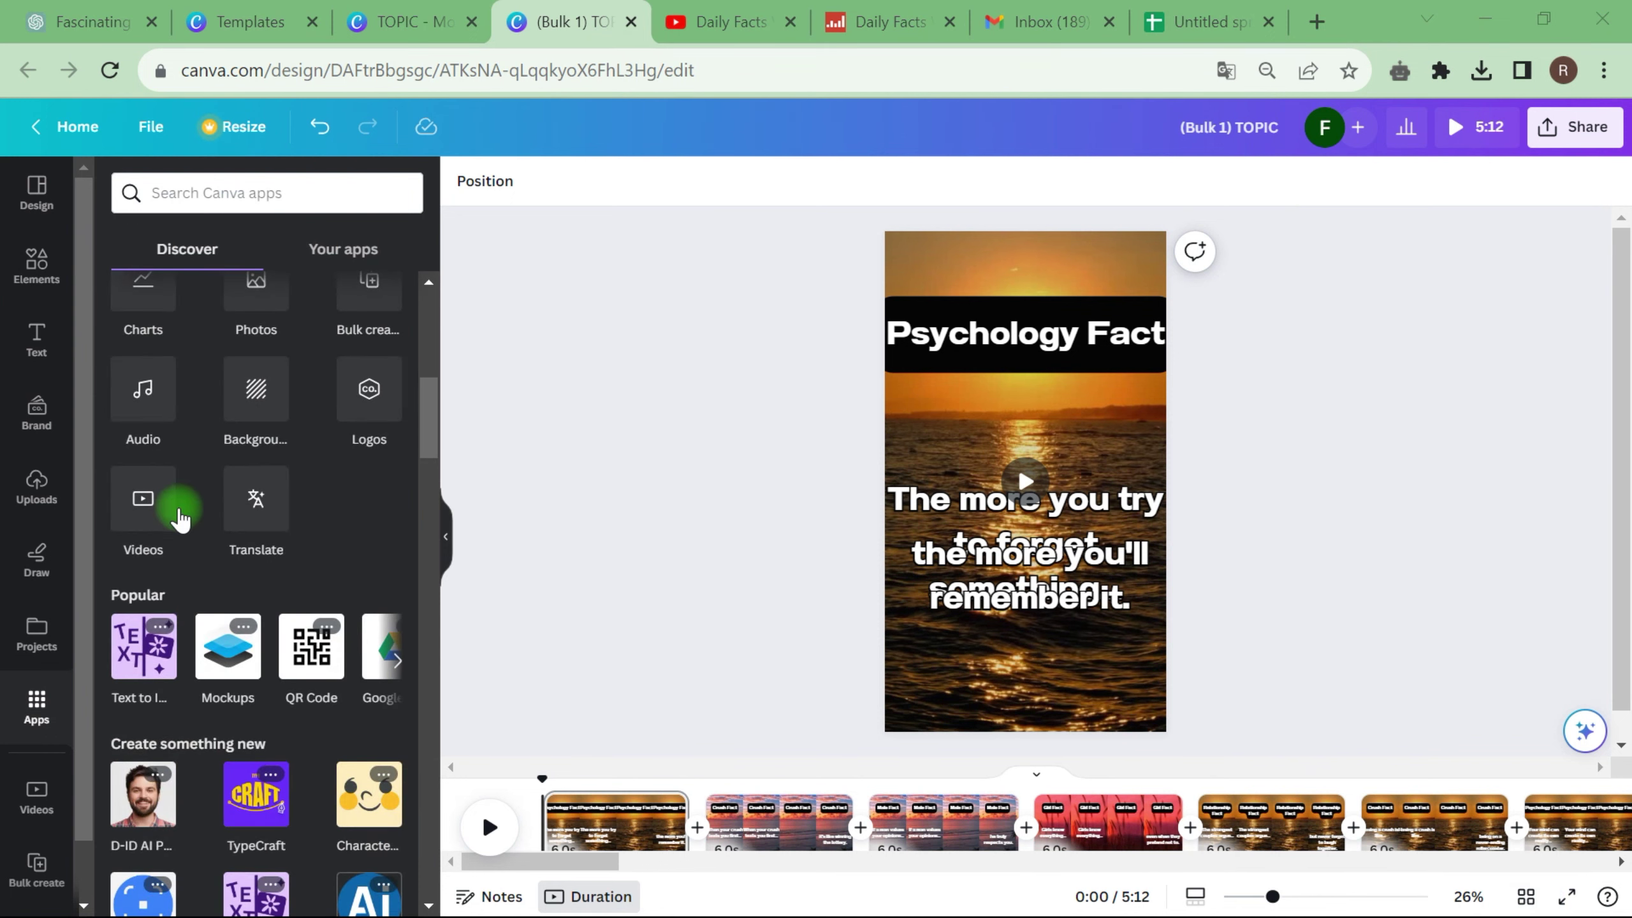
{"action": "left_click", "coordinate": [132, 405]}
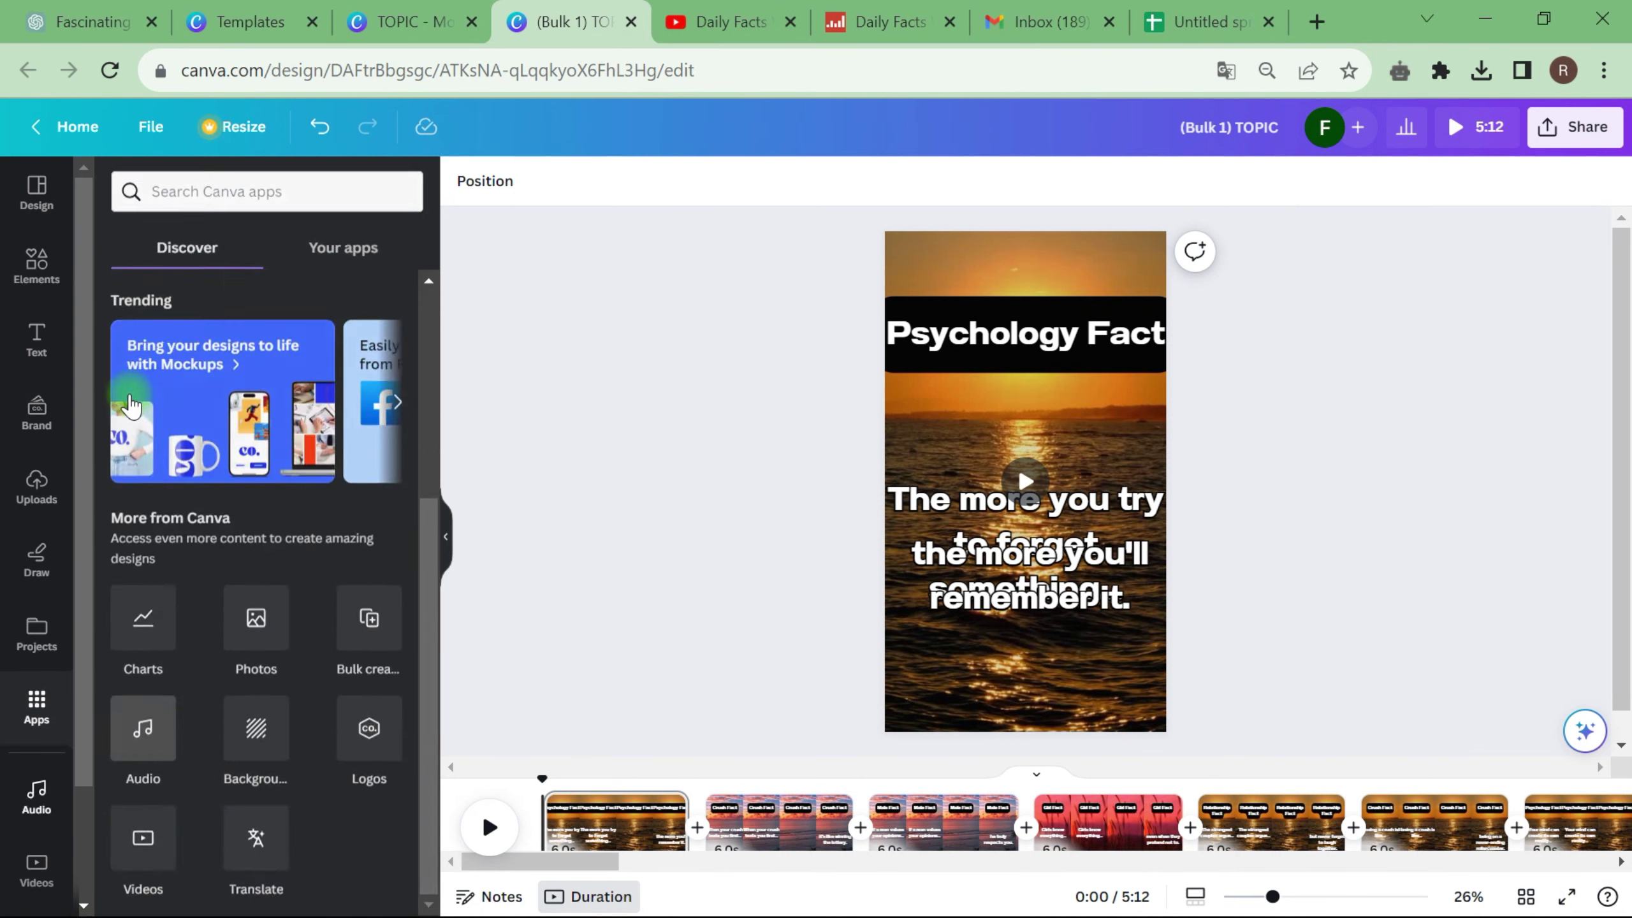
{"action": "scroll", "coordinate": [256, 450], "scroll_direction": "down", "scroll_amount": 8}
{"action": "scroll", "coordinate": [256, 466], "scroll_direction": "up", "scroll_amount": 10}
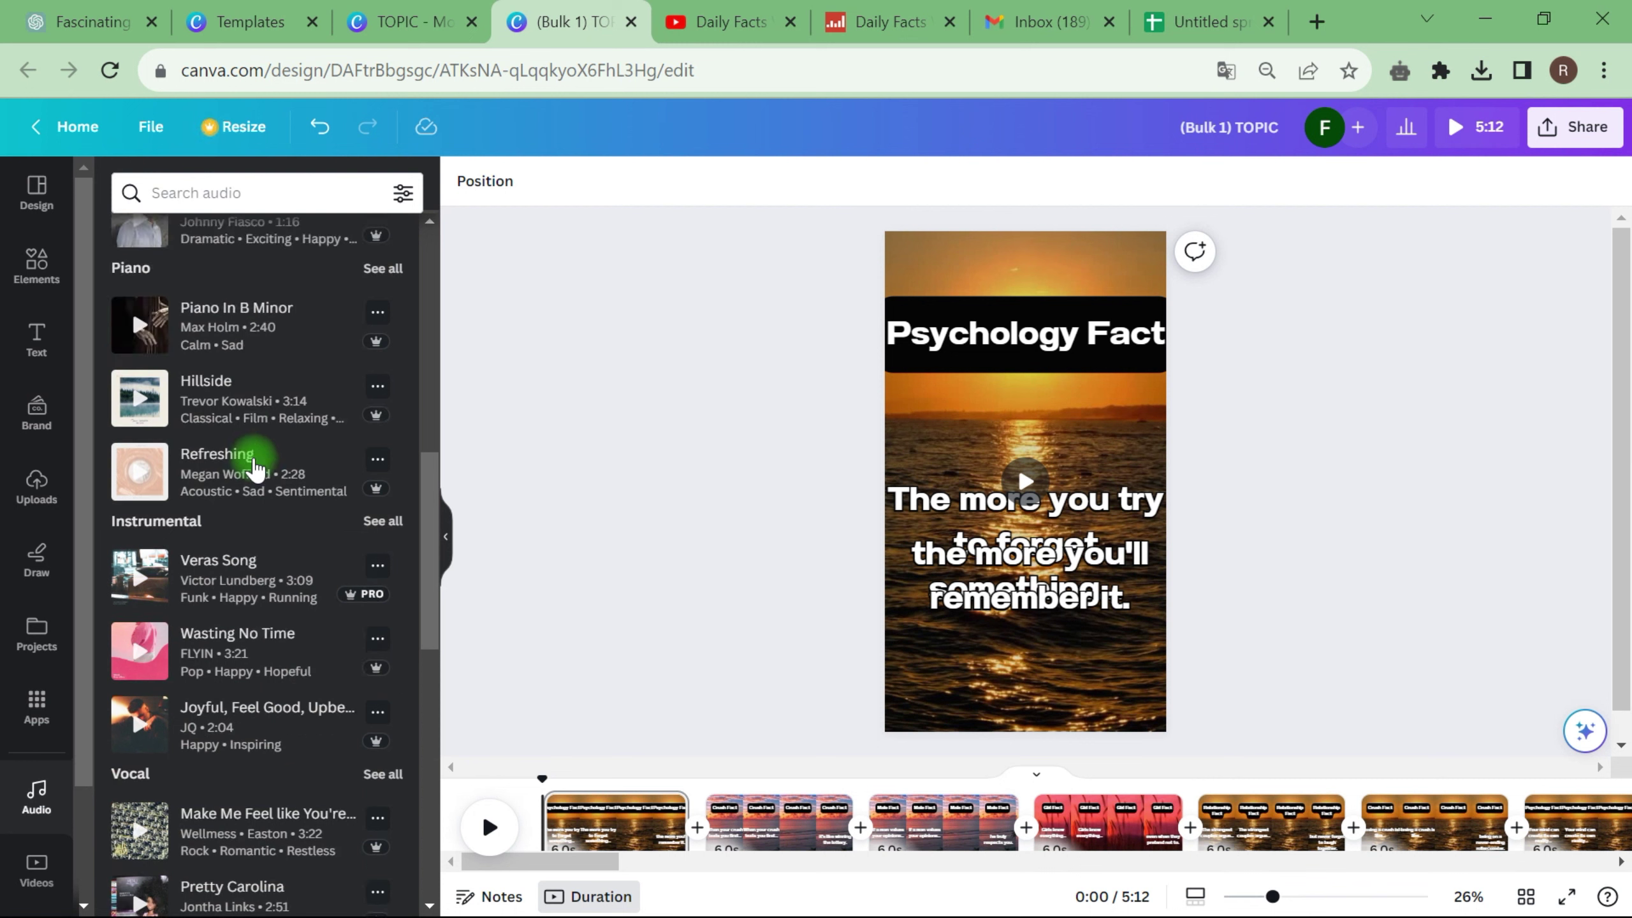
{"action": "left_click", "coordinate": [261, 193]}
{"action": "type", "text": "RE"}
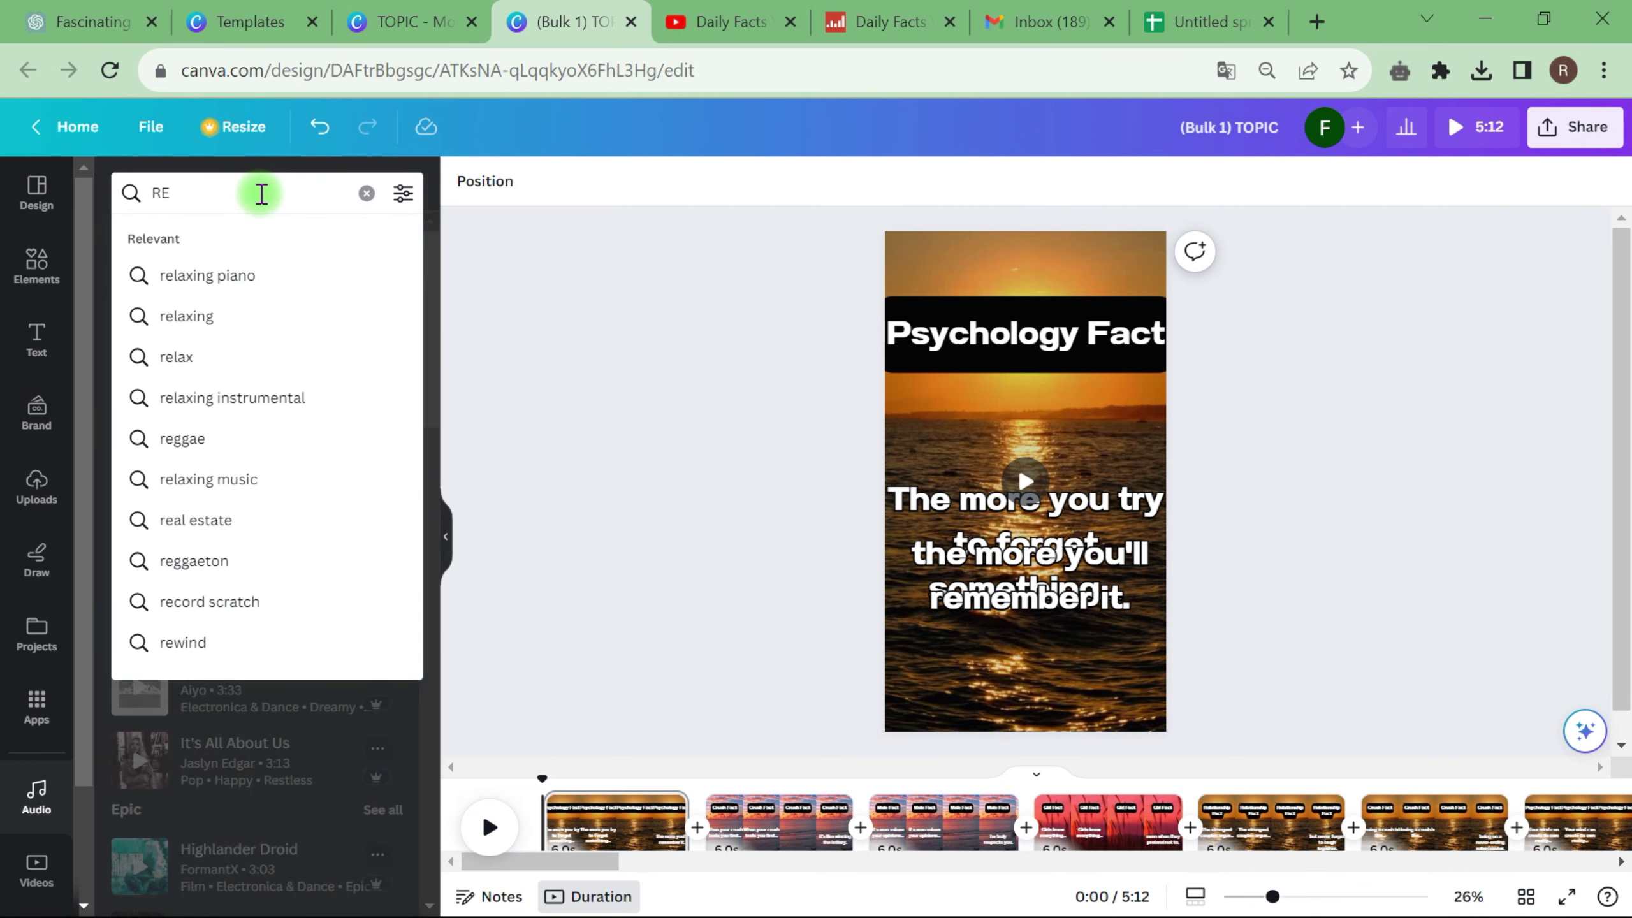
{"action": "left_click", "coordinate": [193, 315]}
{"action": "left_click", "coordinate": [135, 331]}
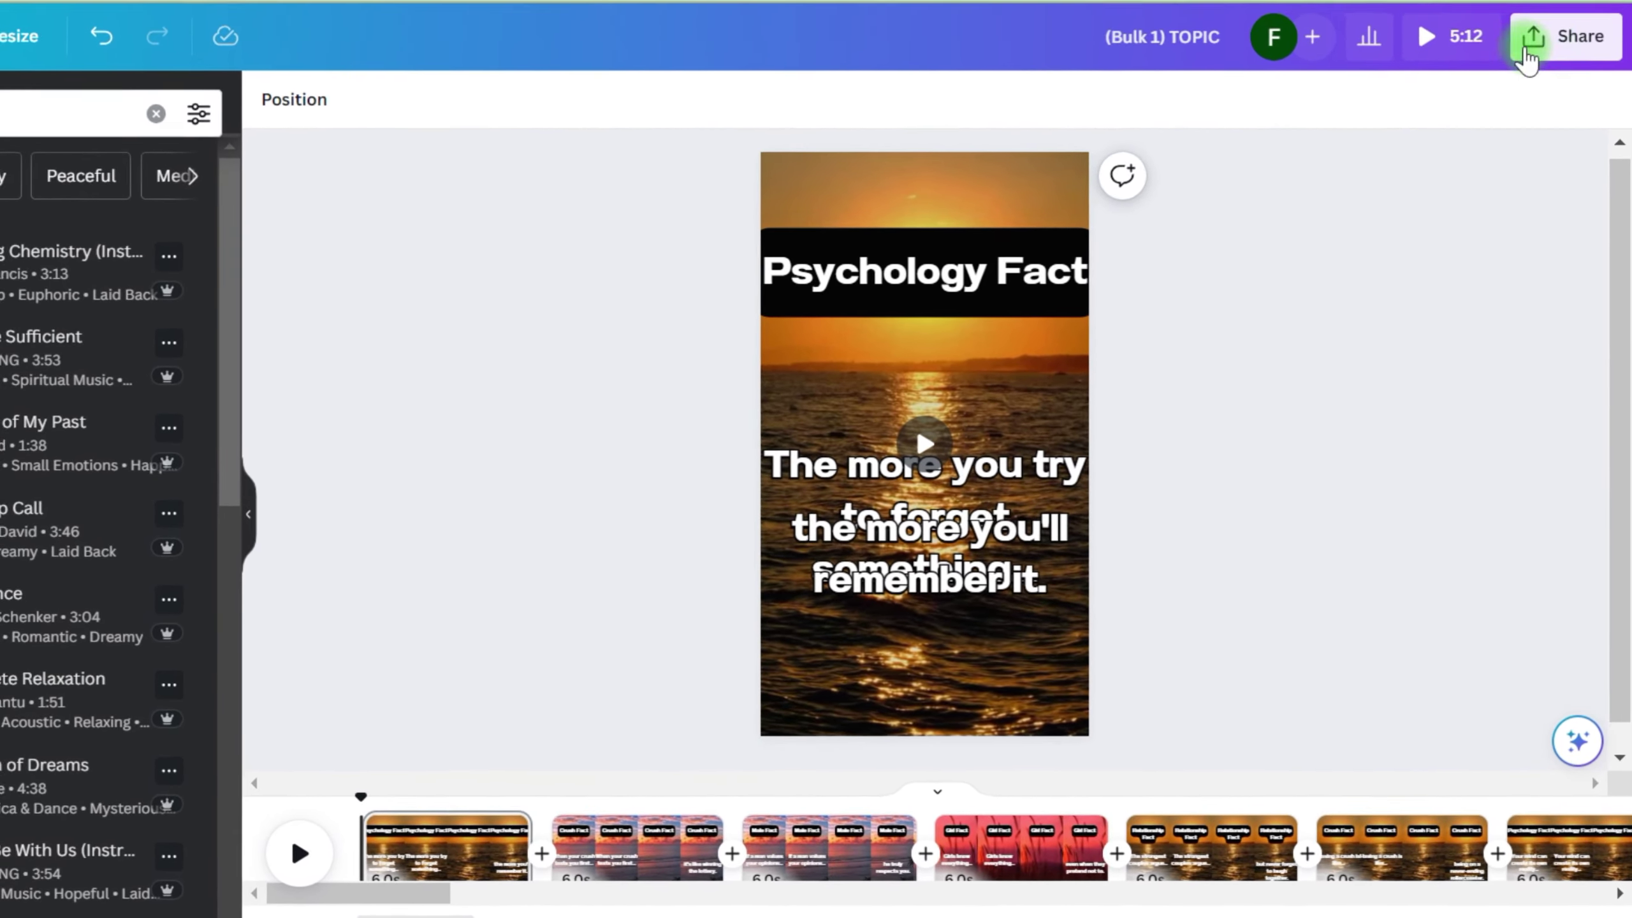
Download only pages 1 and 2 as an MP4 video from Share > Download
{"action": "left_click", "coordinate": [1528, 56]}
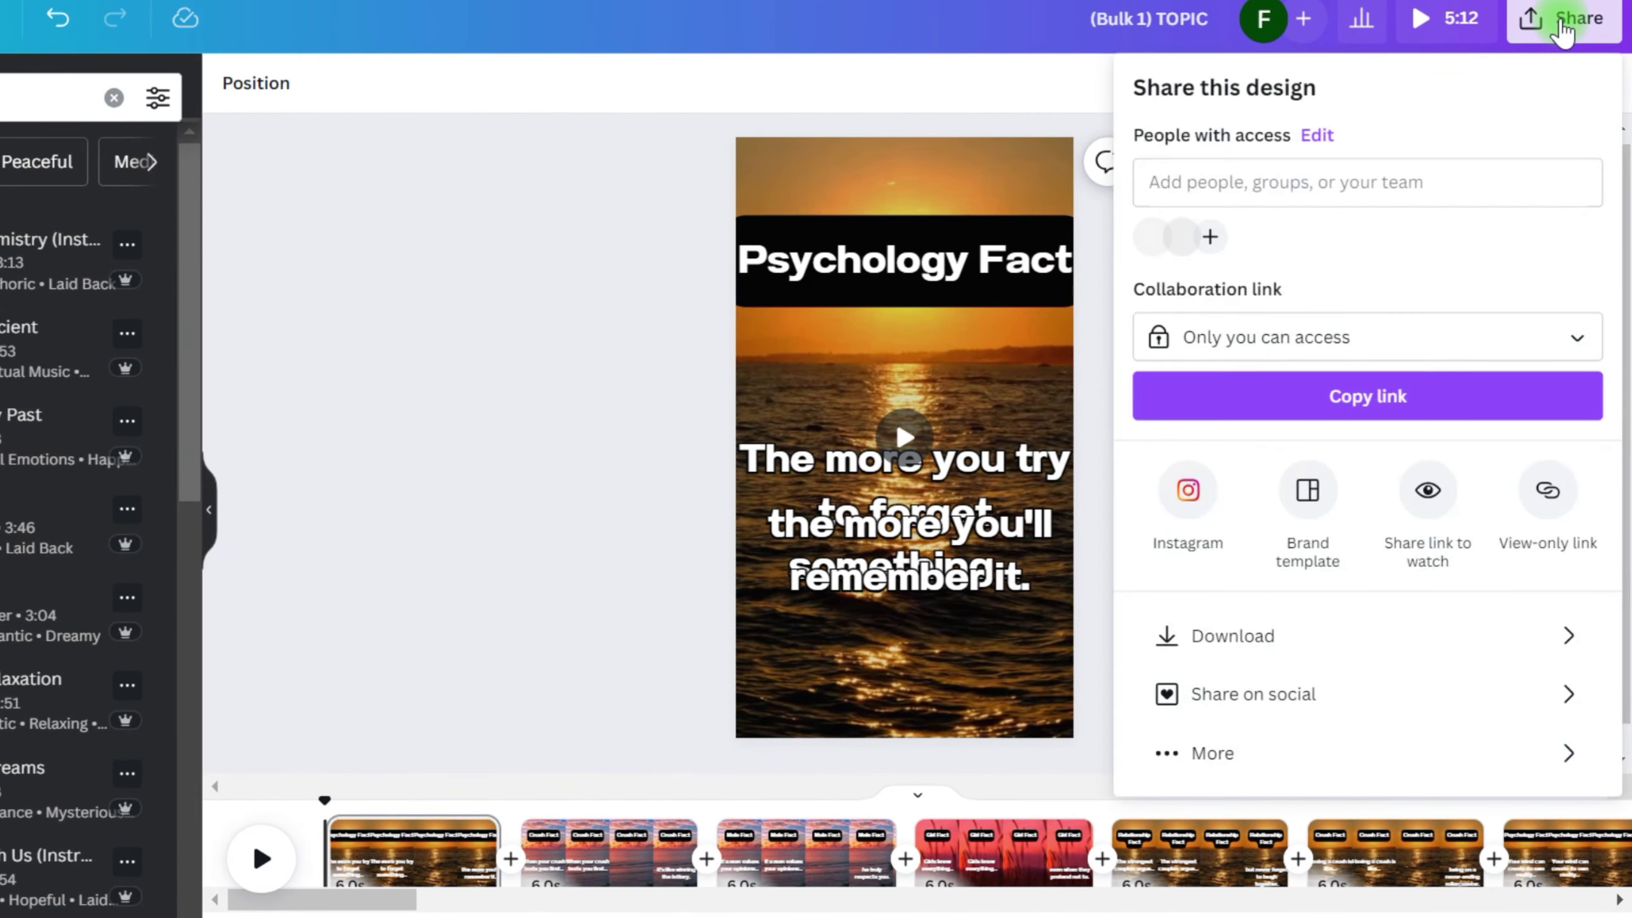
{"action": "left_click", "coordinate": [1567, 633]}
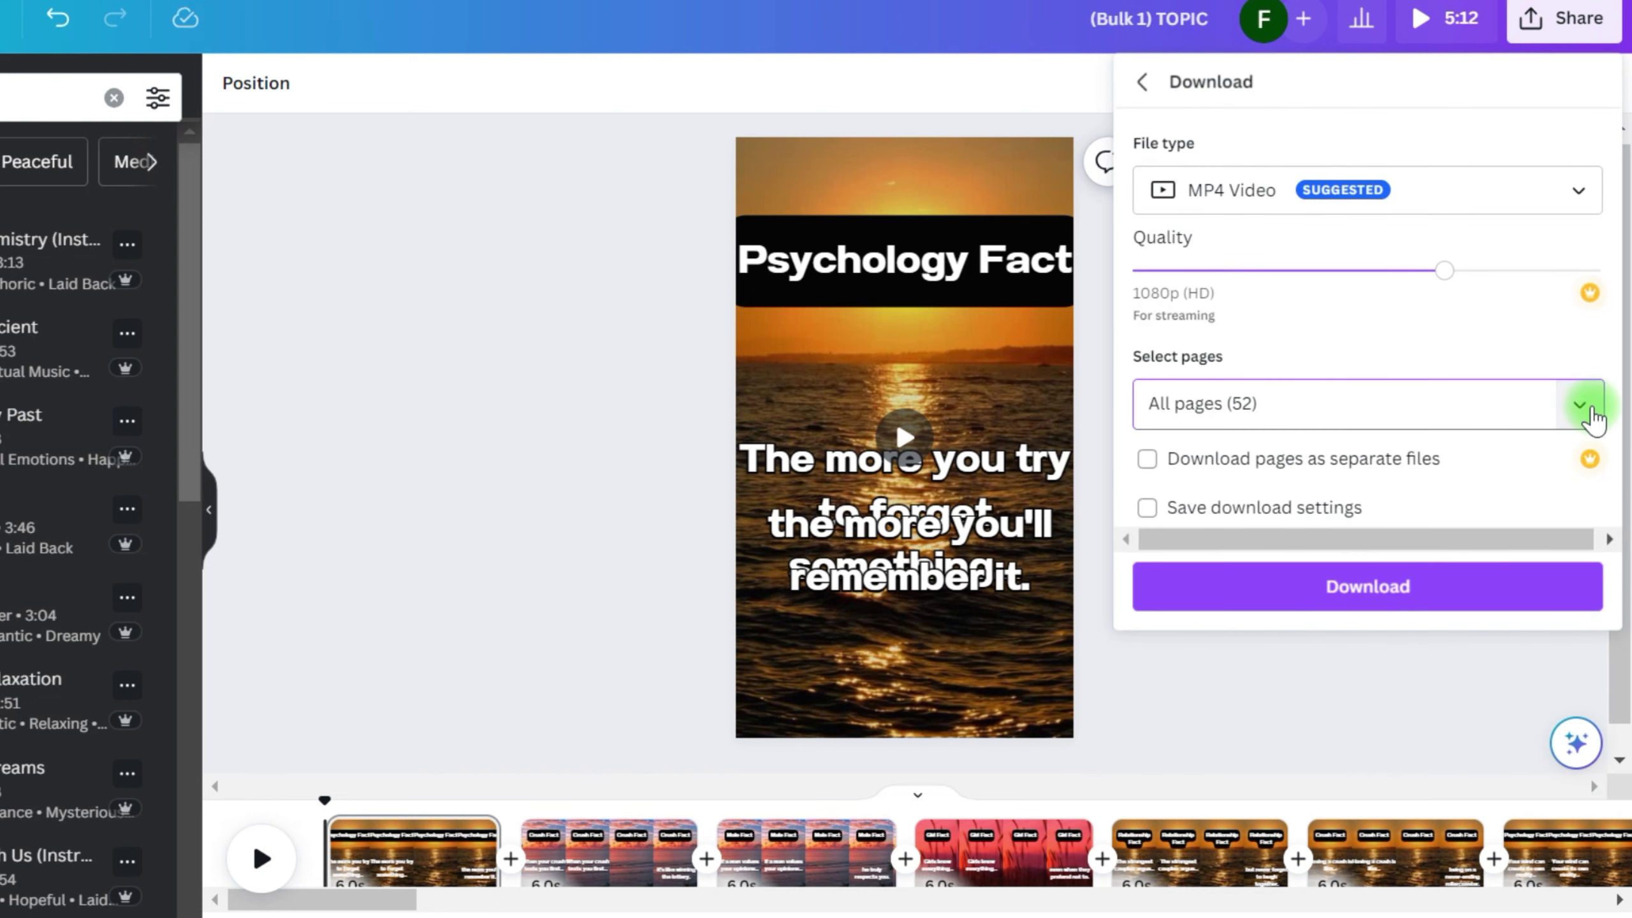
{"action": "left_click", "coordinate": [1579, 404]}
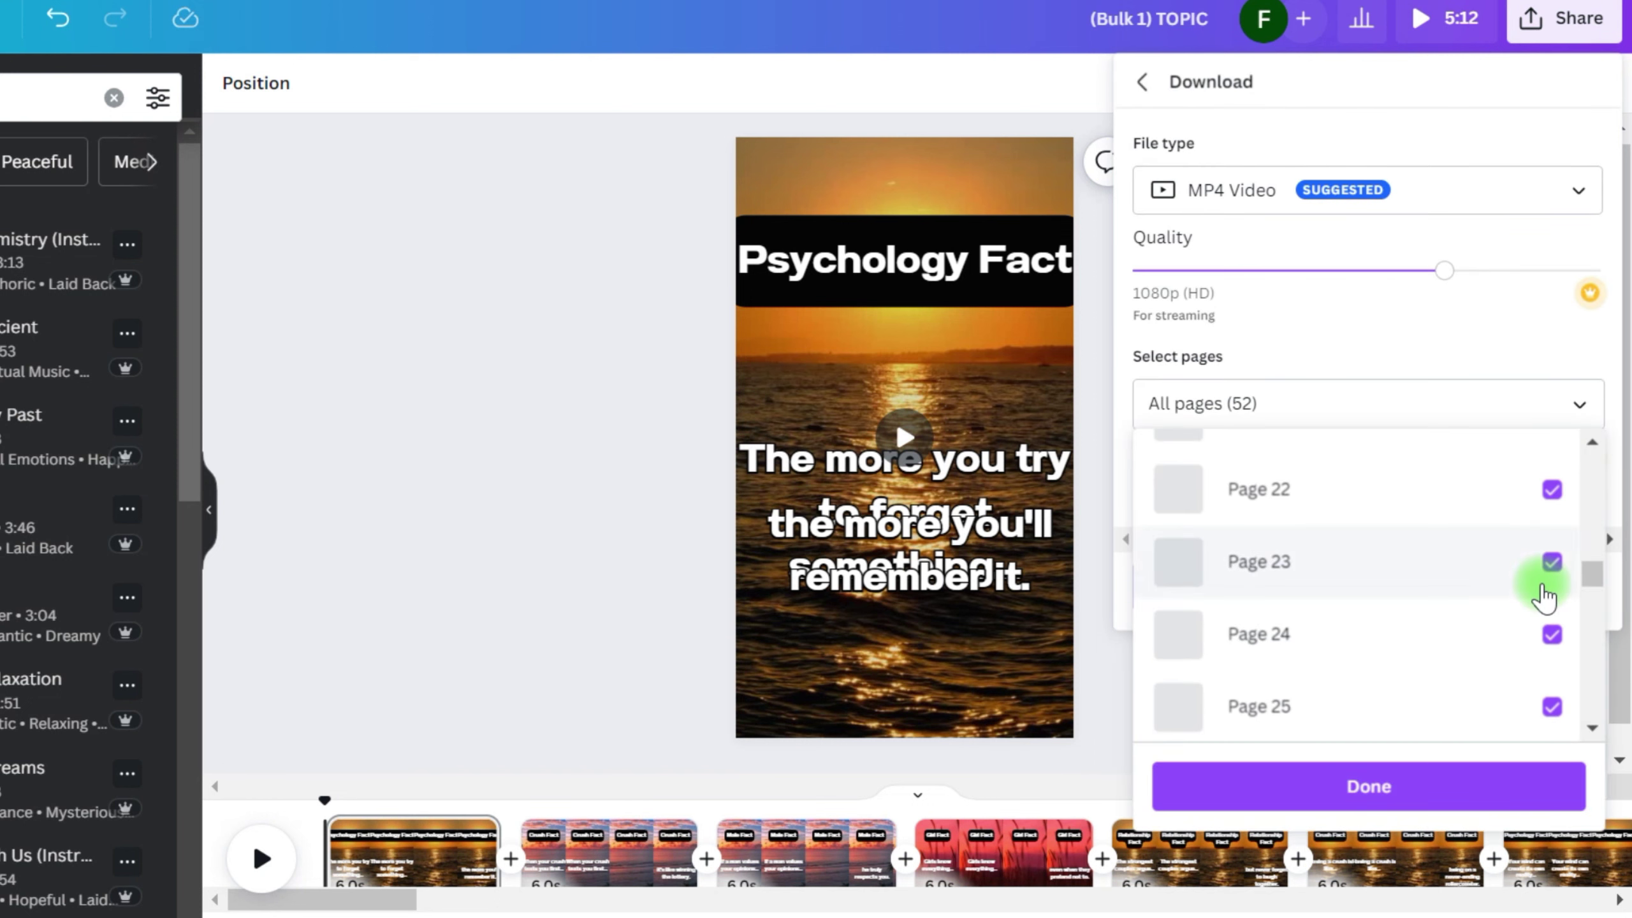
{"action": "scroll", "coordinate": [1509, 565], "scroll_direction": "up", "scroll_amount": 10}
{"action": "left_click", "coordinate": [1479, 478]}
{"action": "left_click", "coordinate": [1555, 601]}
{"action": "left_click", "coordinate": [1552, 669]}
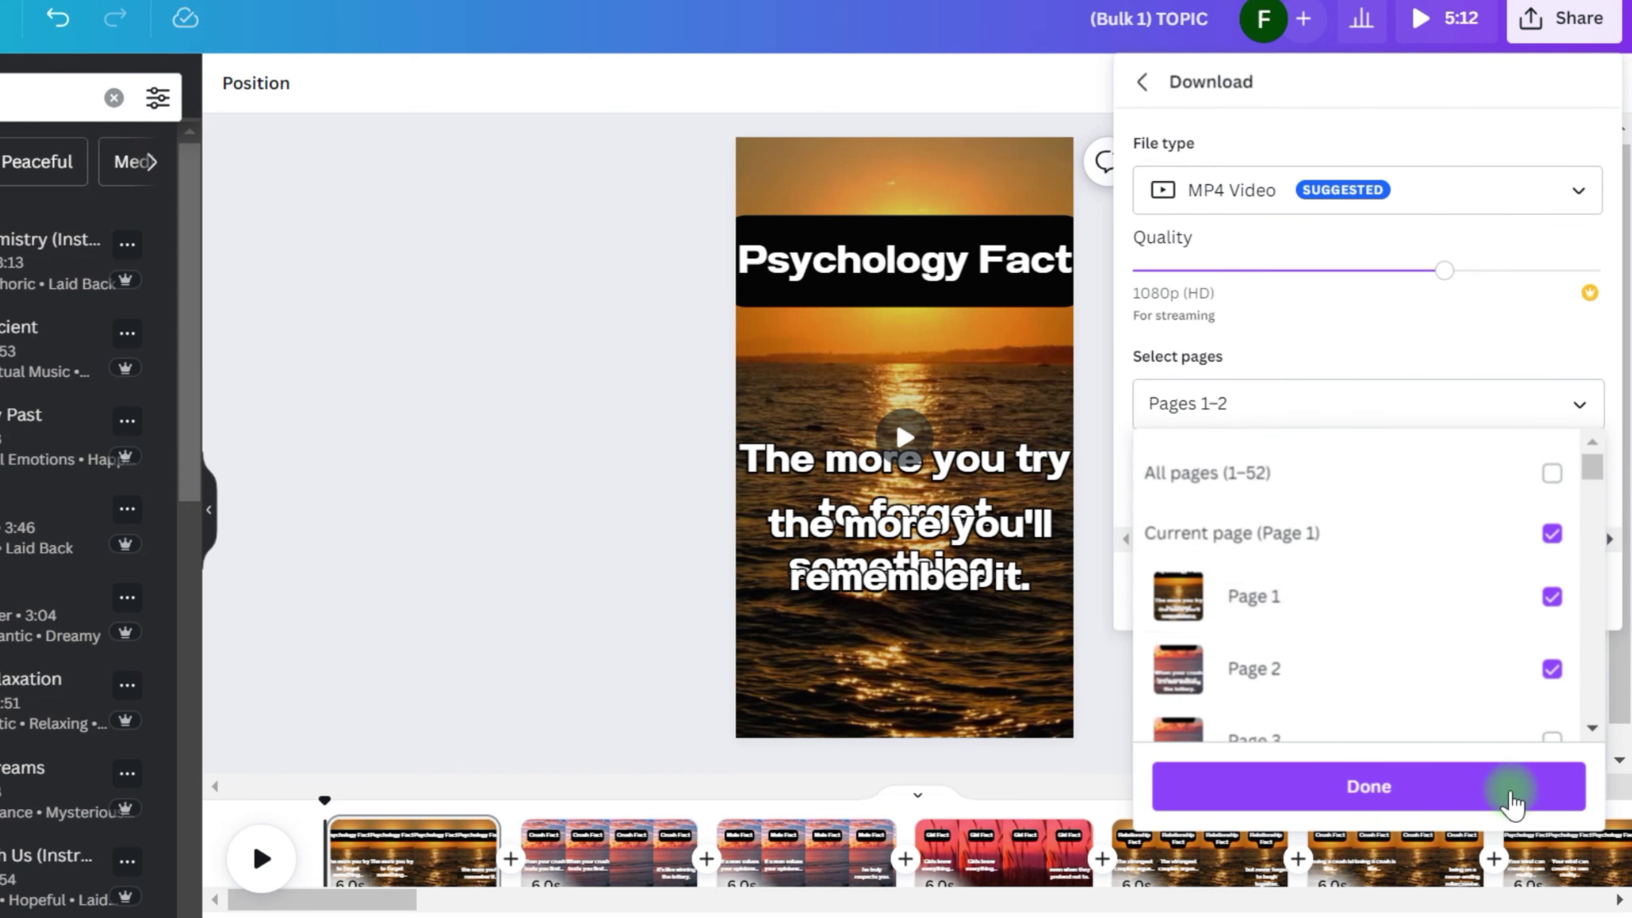
{"action": "left_click", "coordinate": [1511, 786]}
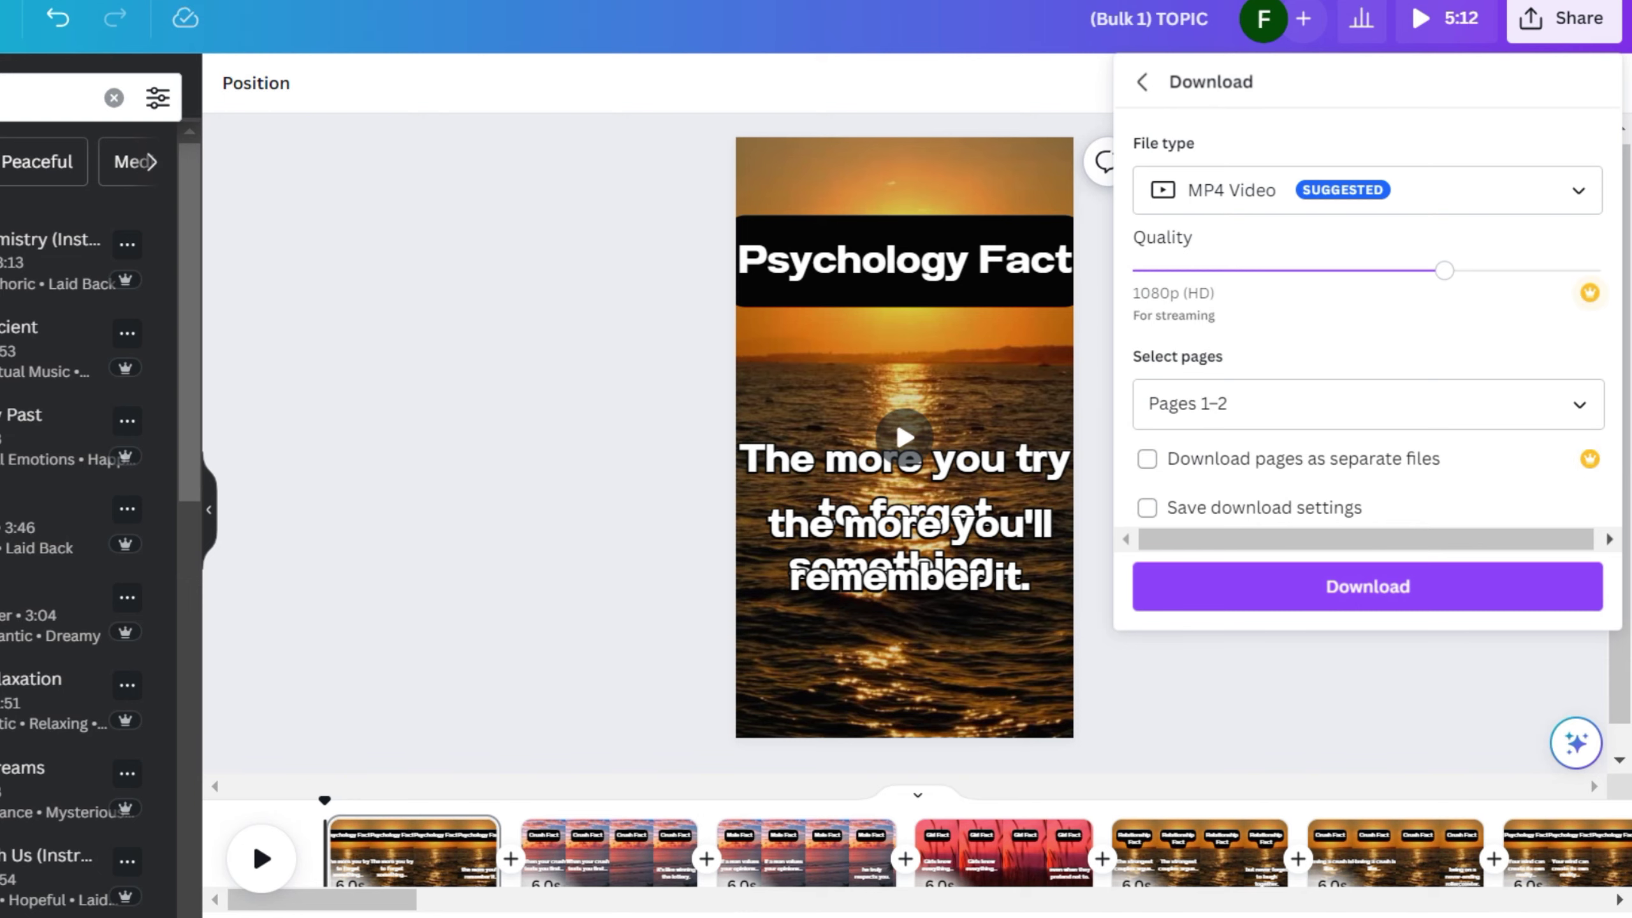
{"action": "left_click", "coordinate": [1413, 591]}
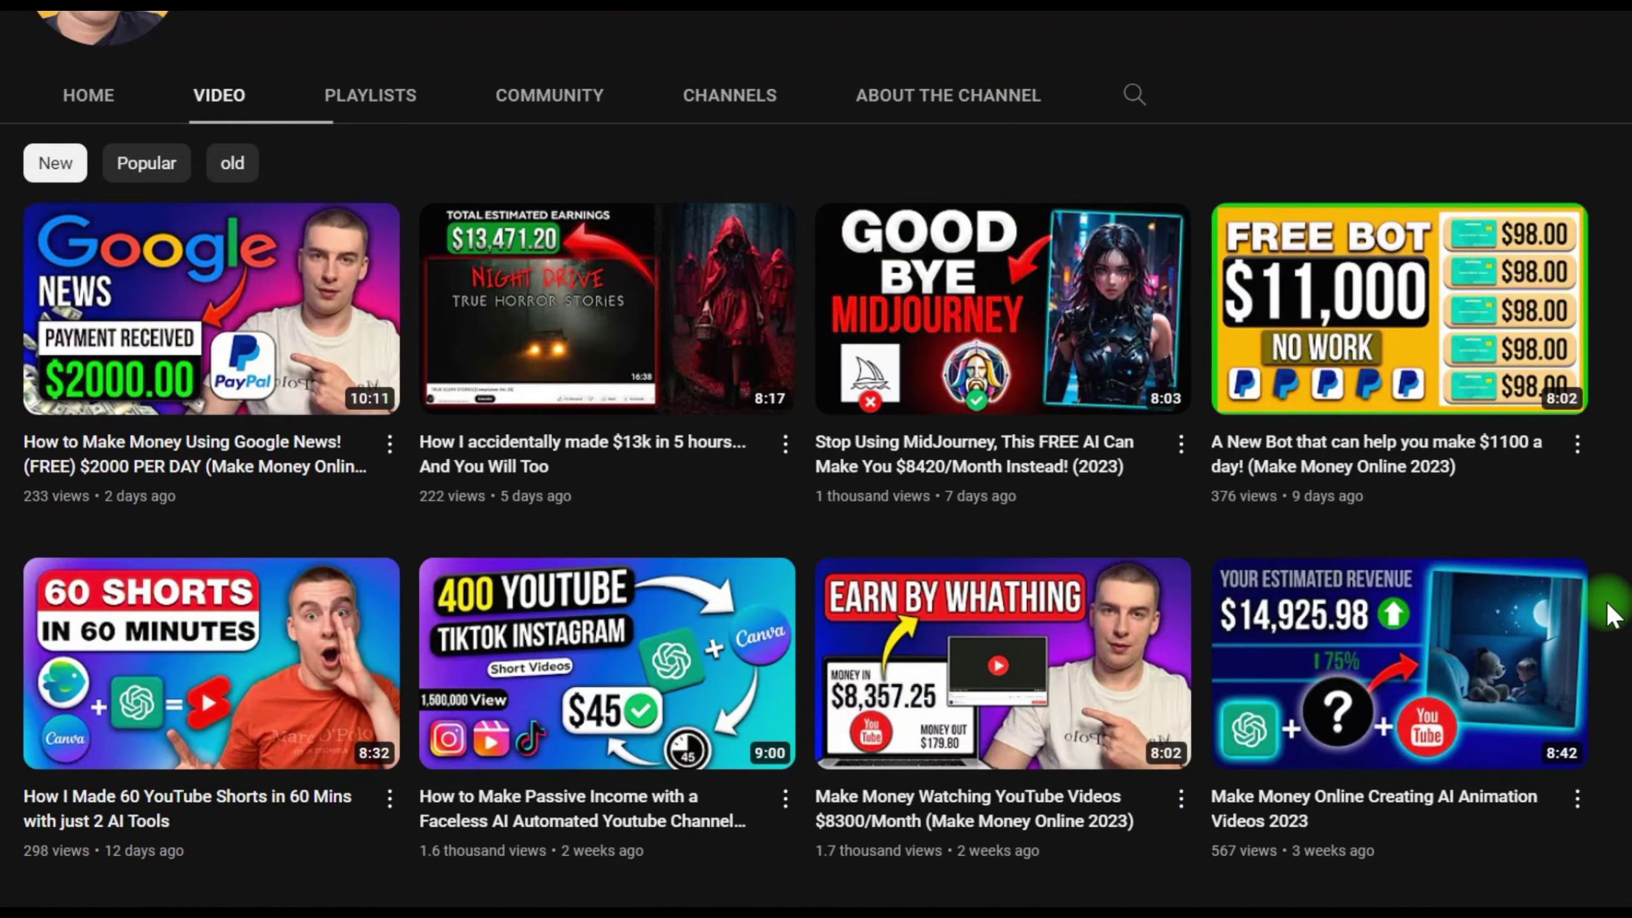
Autoscroll down the channel's Videos grid to reveal older uploads, including 'How I Made 60 YouTube Shorts in 60 Mins with just 2 AI Tools'
{"action": "middle_click", "coordinate": [1604, 601]}
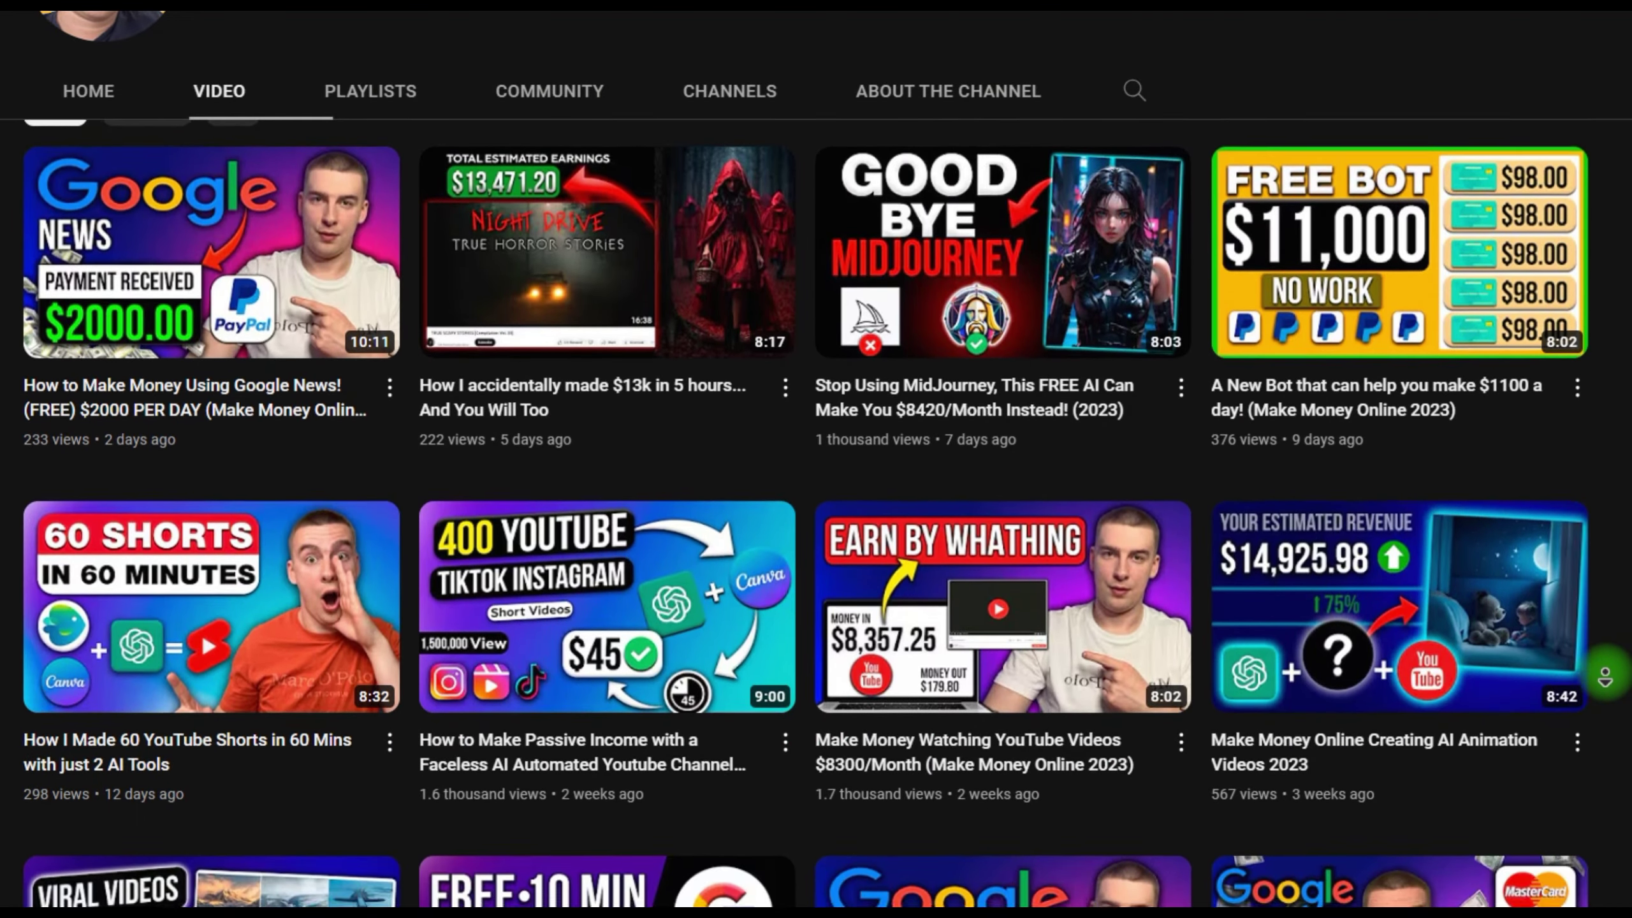